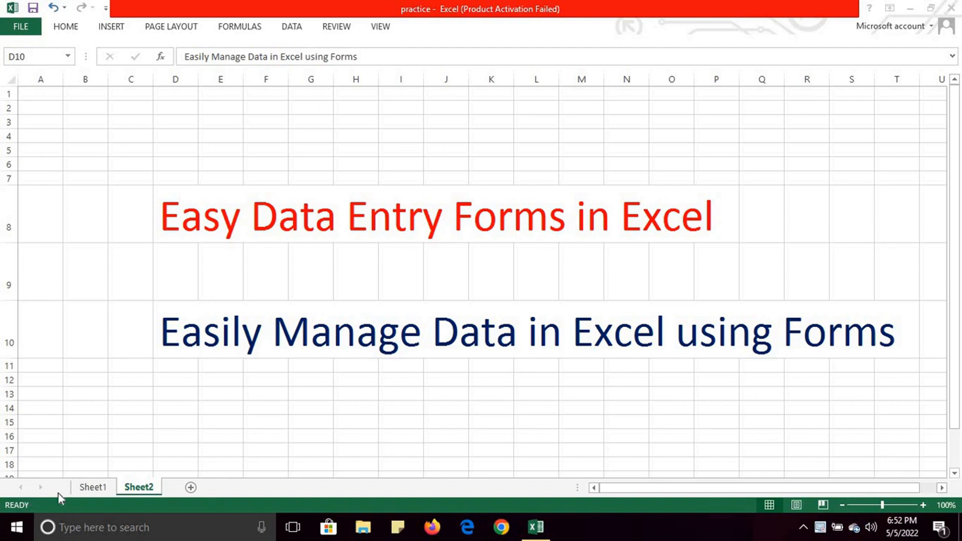
Switch to Sheet1 and select the Roll Number header cell A1.
left_click(88, 487)
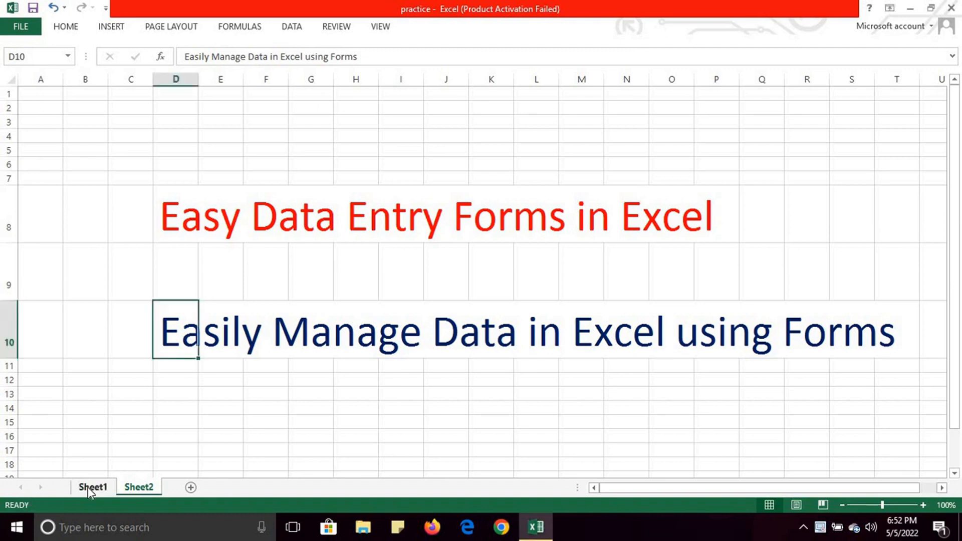
left_click(88, 487)
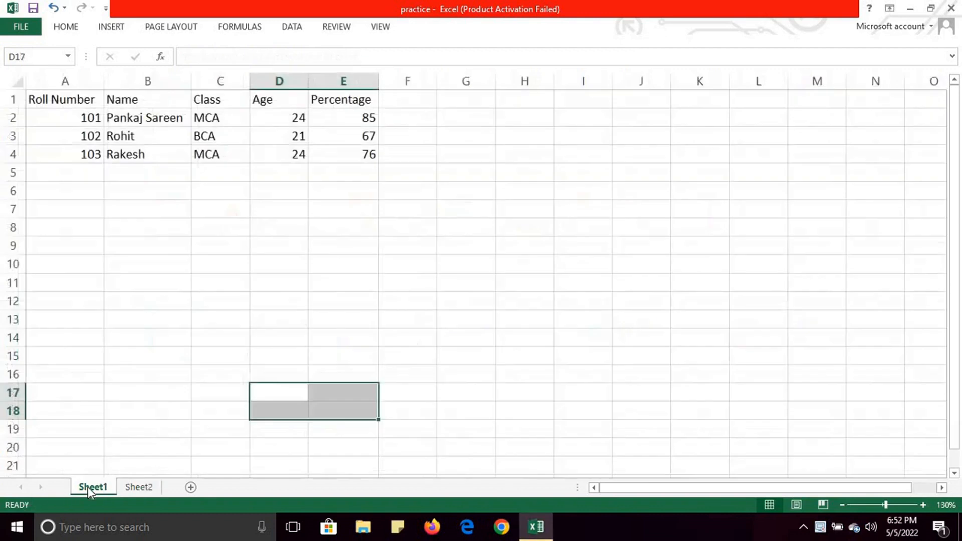
left_click(82, 100)
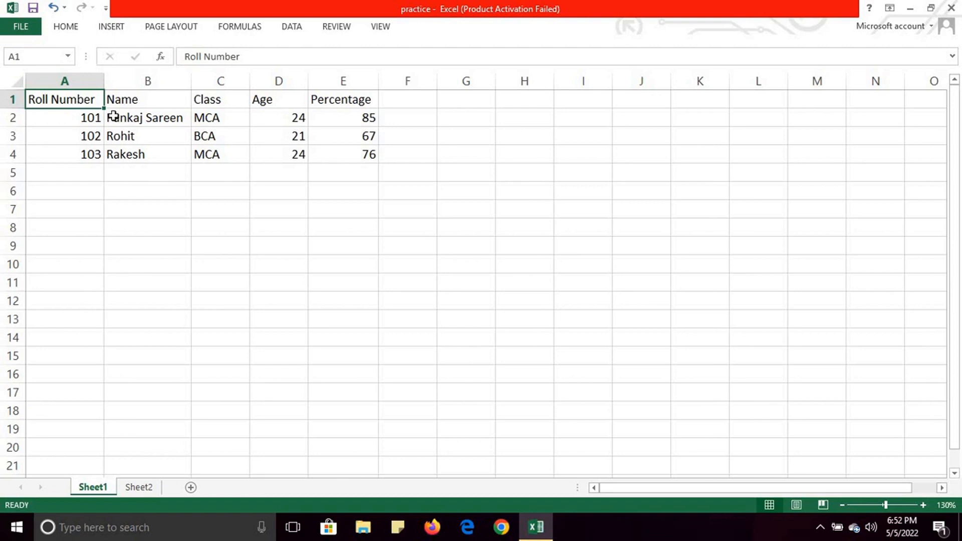
Add the Form command from All Commands to the Quick Access Toolbar for all documents.
left_click(107, 11)
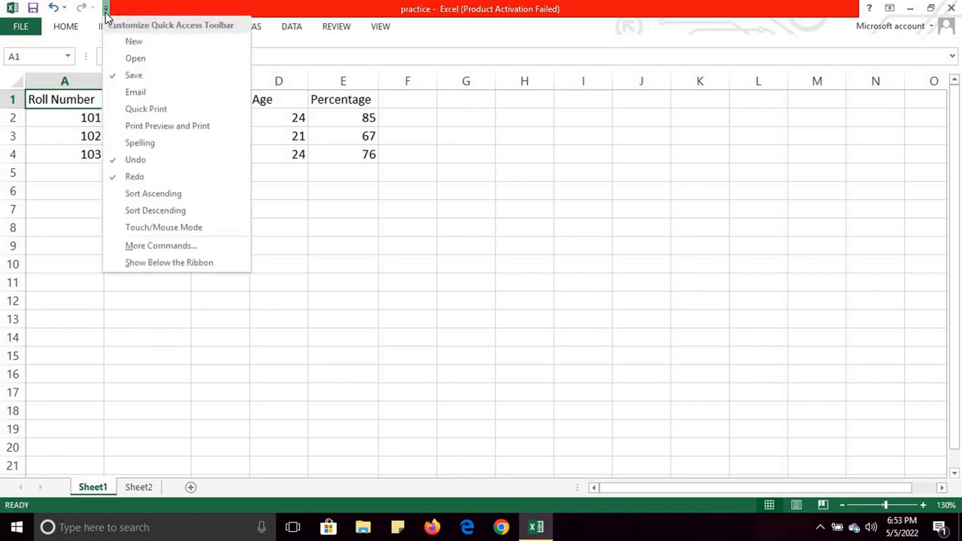
left_click(152, 247)
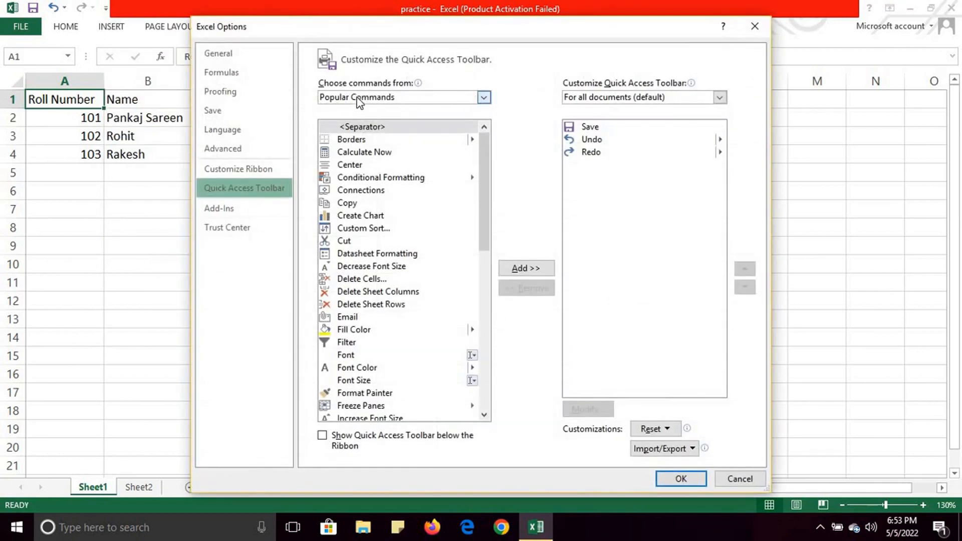
left_click(484, 98)
left_click(405, 138)
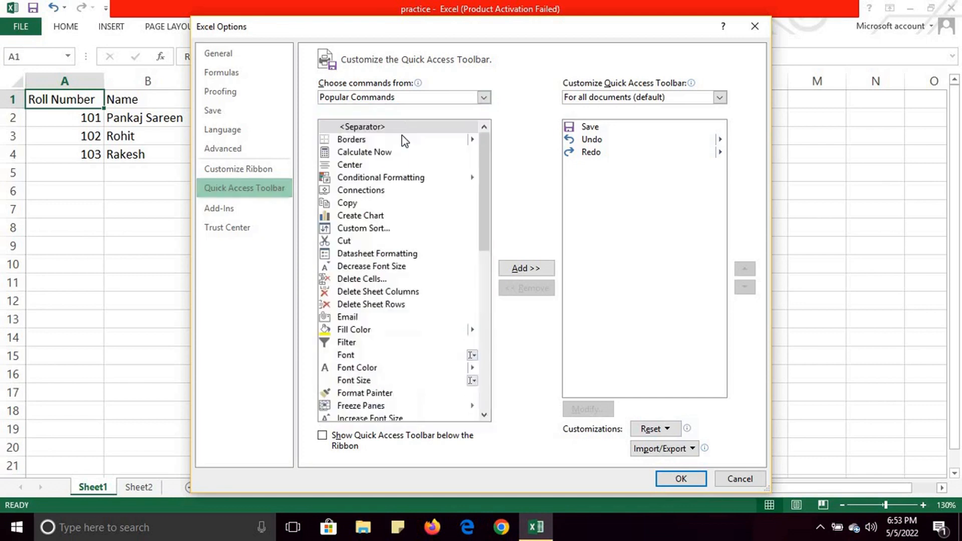
left_click_drag(484, 151, 381, 312)
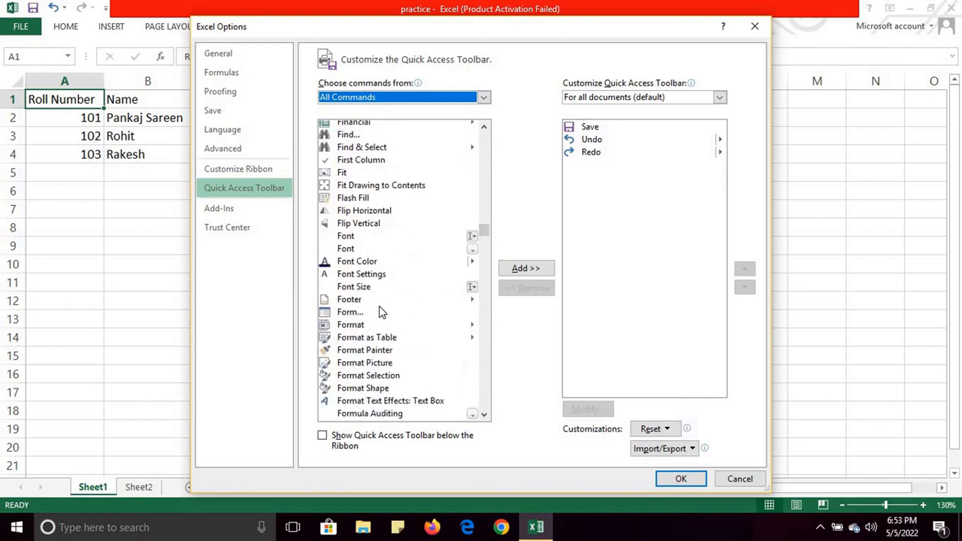
left_click(350, 315)
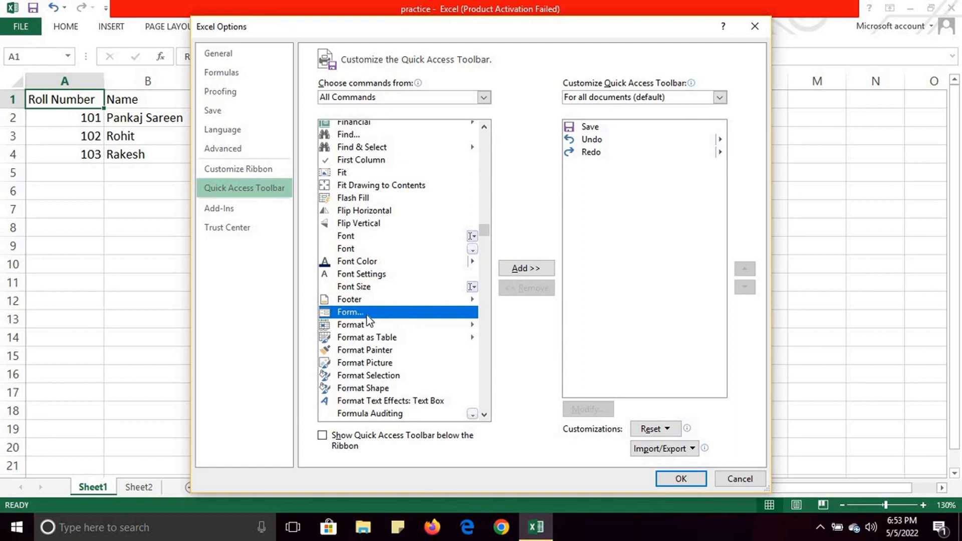
left_click(522, 273)
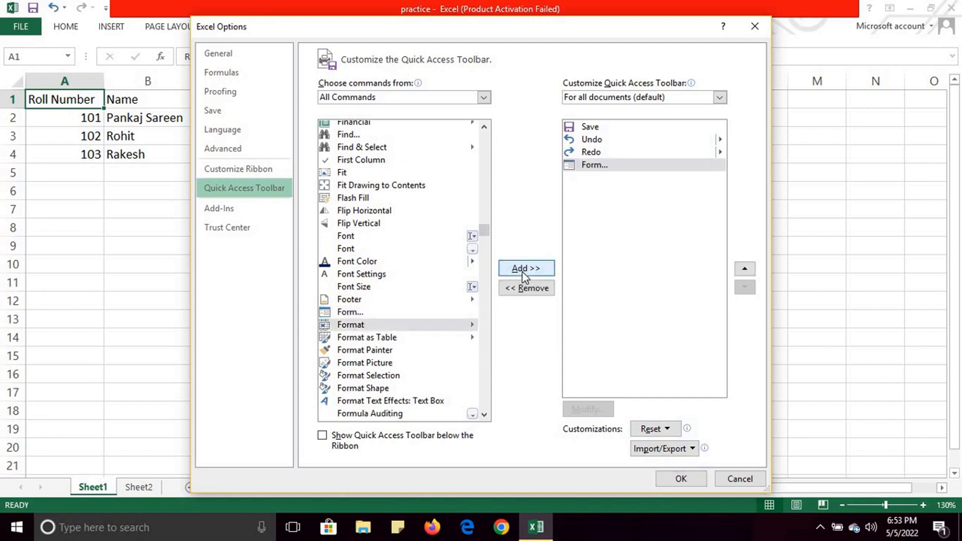
left_click(685, 479)
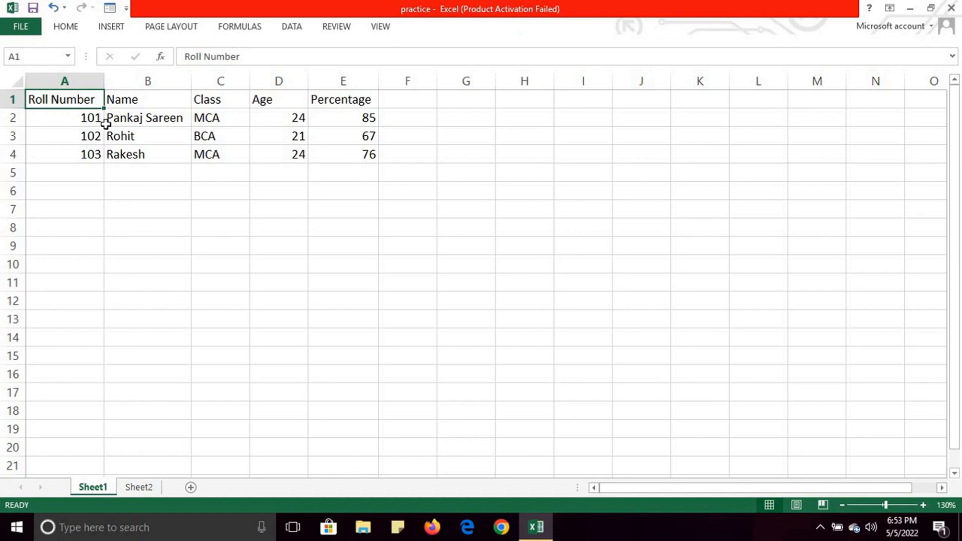
Convert the student data in A1:E4 into a table with headers.
left_click(133, 117)
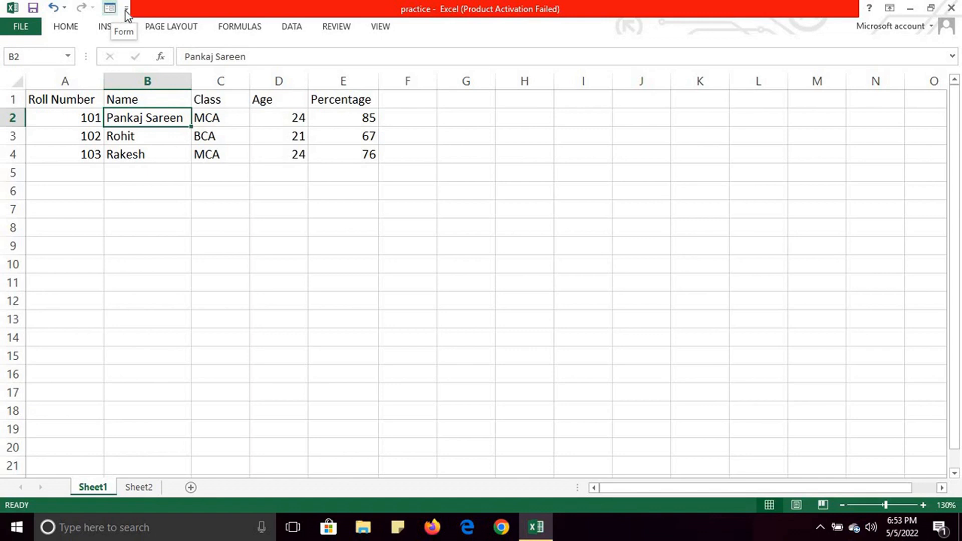
left_click(73, 102)
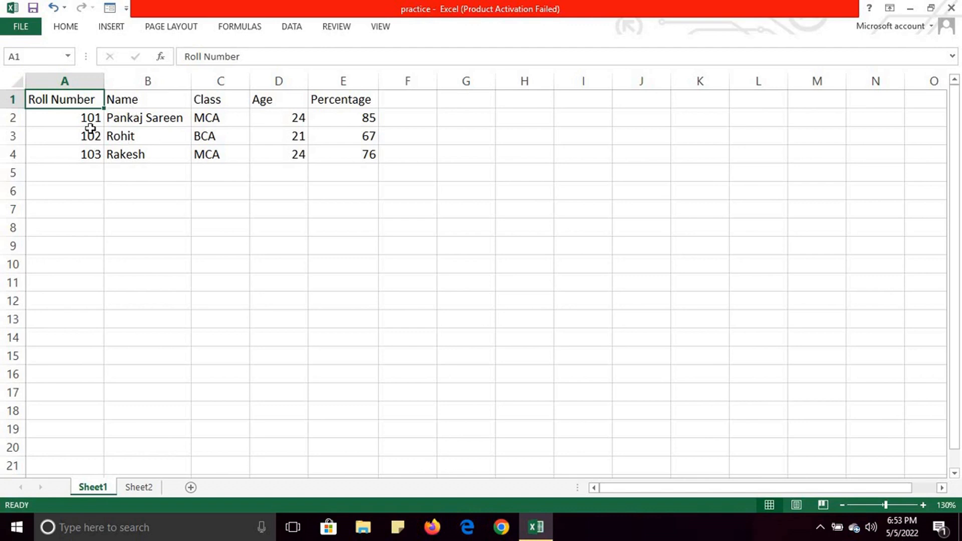
left_click(70, 119)
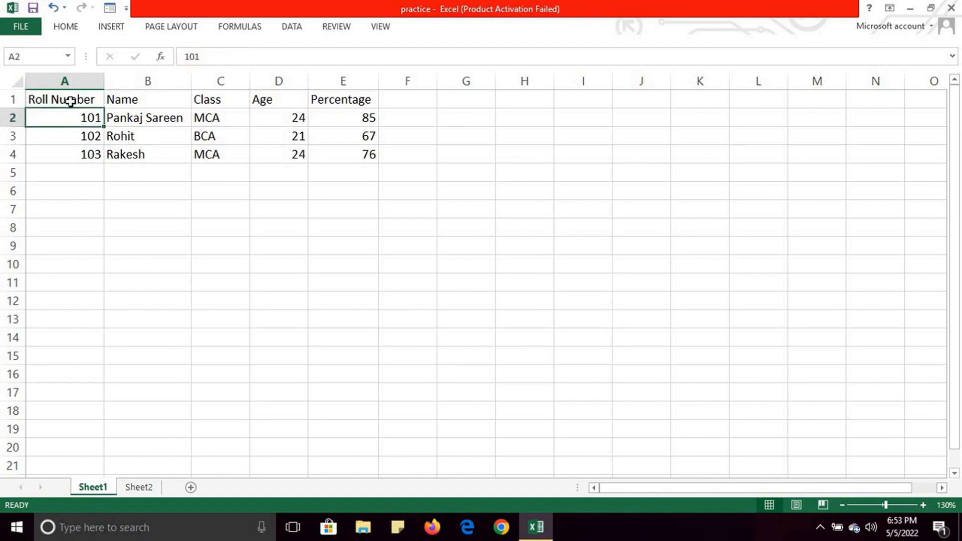
left_click(229, 135)
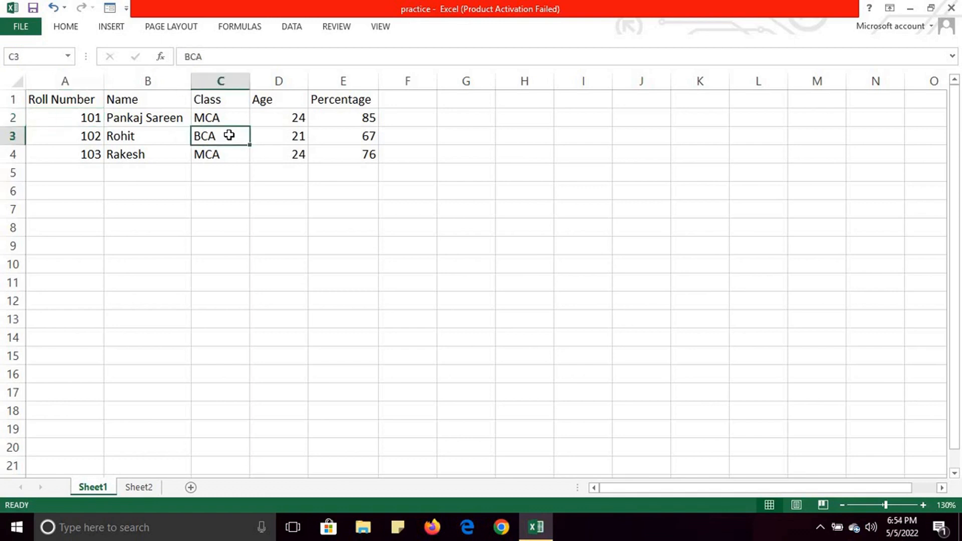
key("ctrl+t")
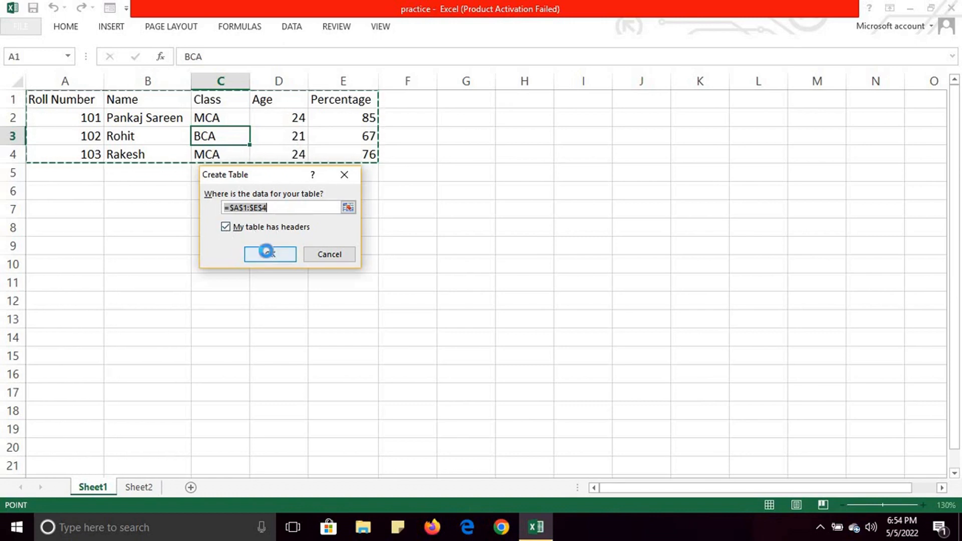
left_click(266, 252)
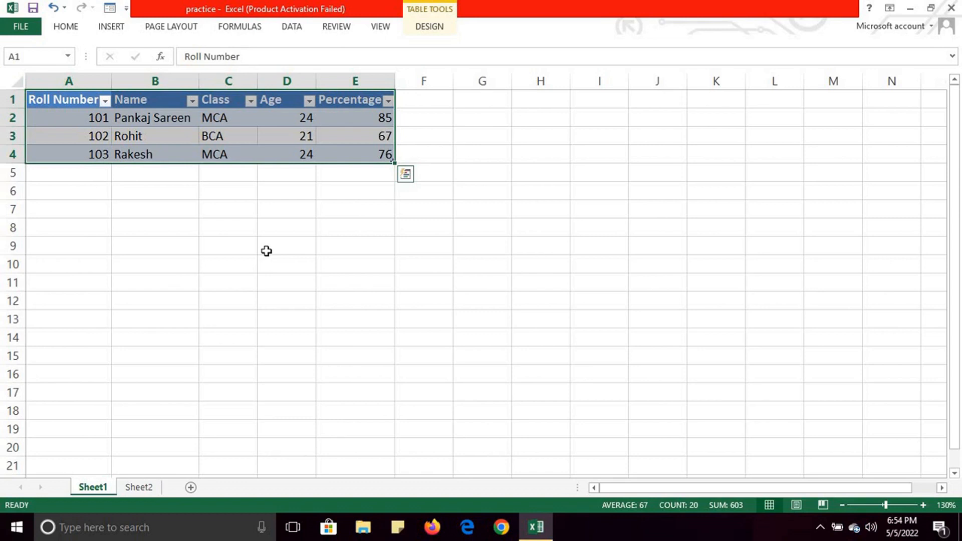
Open the student table's data entry form beside the data and browse through to the third record.
left_click(245, 154)
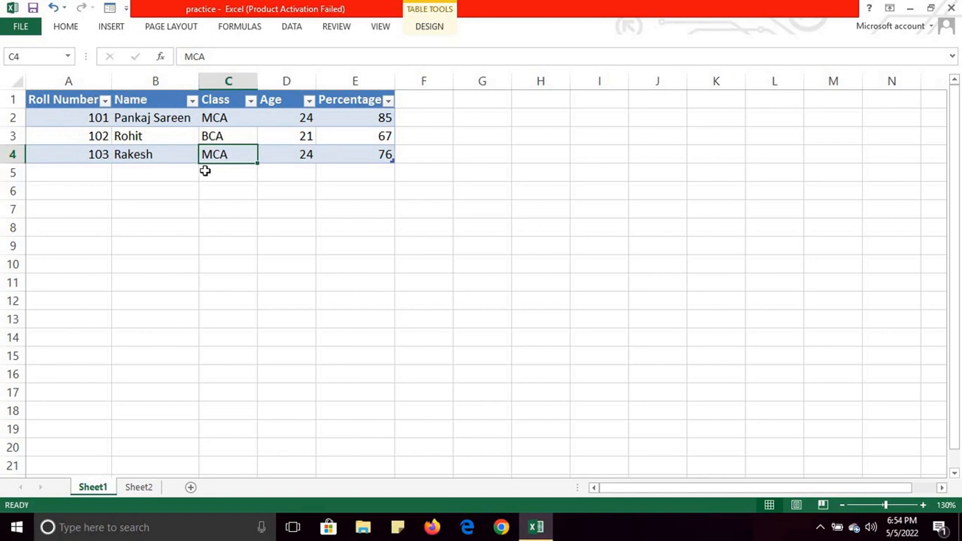
left_click(111, 13)
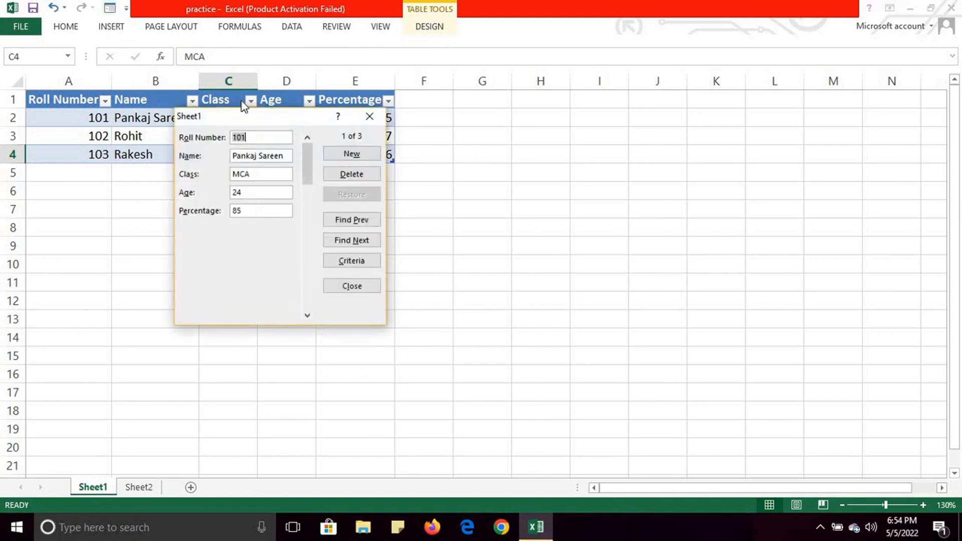
left_click_drag(244, 120, 456, 184)
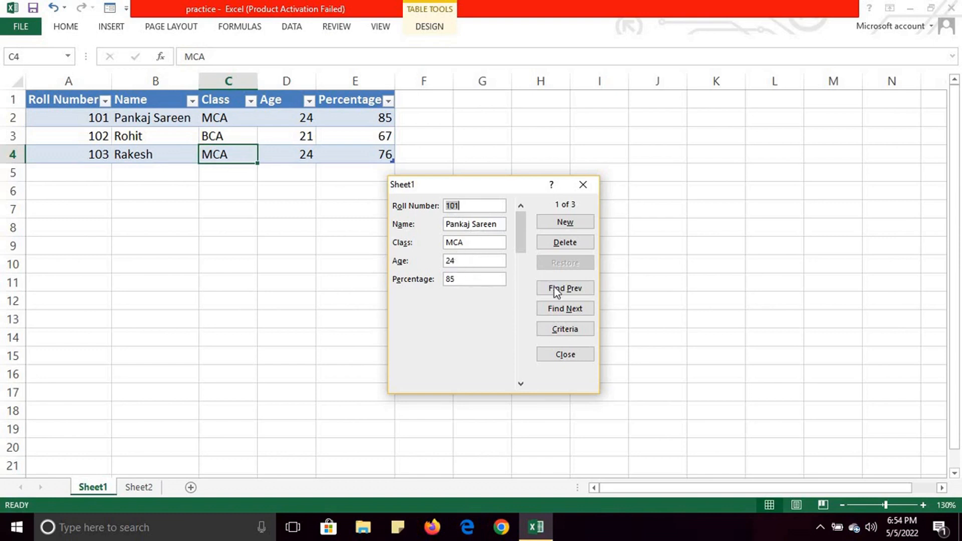
left_click(556, 308)
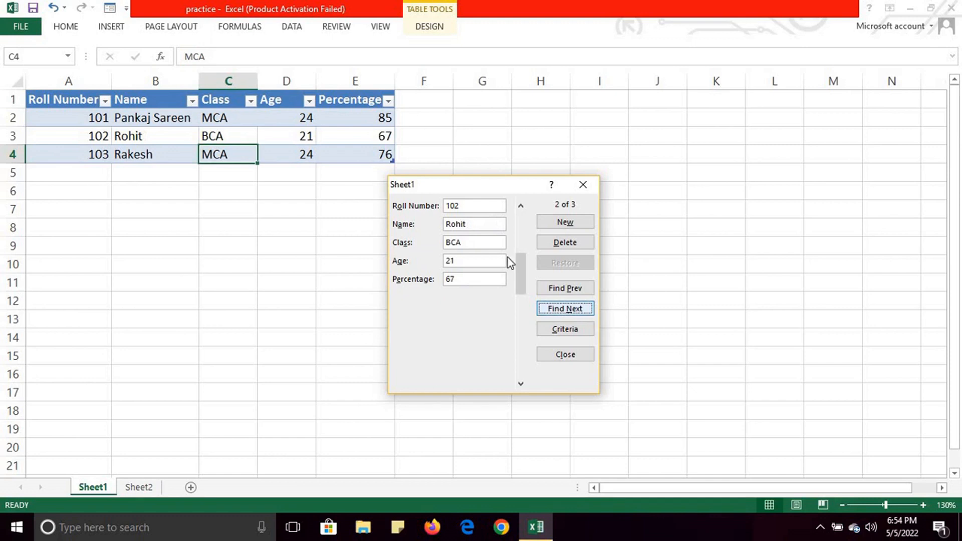
left_click(567, 311)
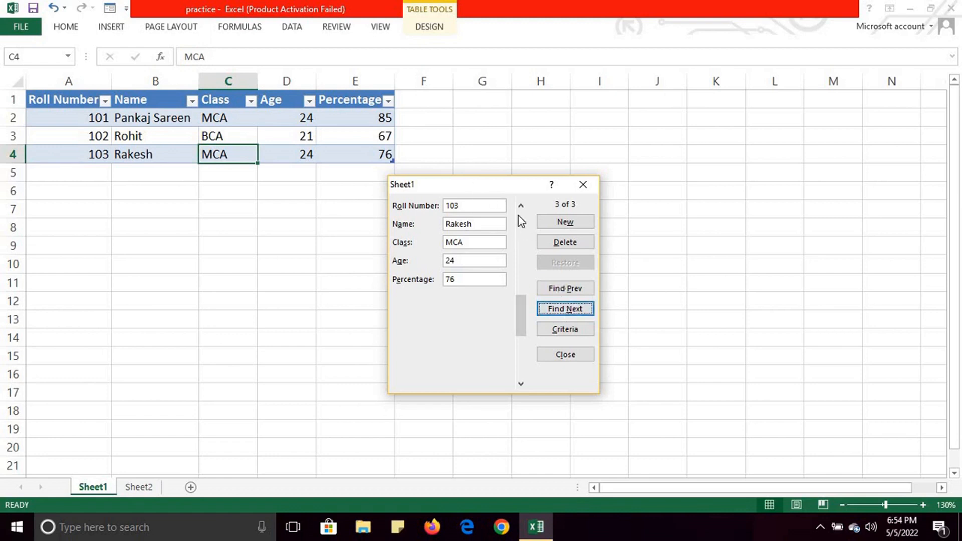
Add a new record through the form with roll number 104, the student's name, class M.Sc, age 32 and percentage 76.
left_click(547, 225)
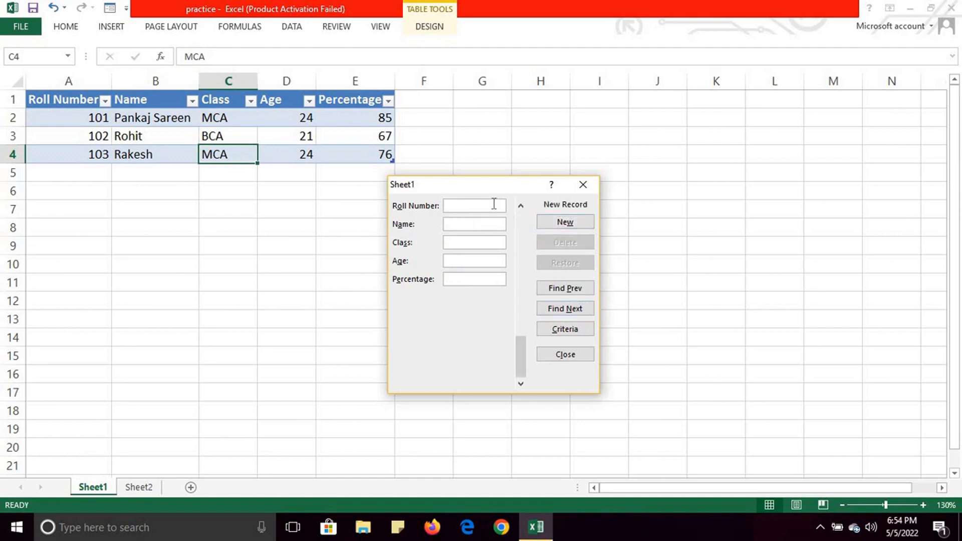
type("104")
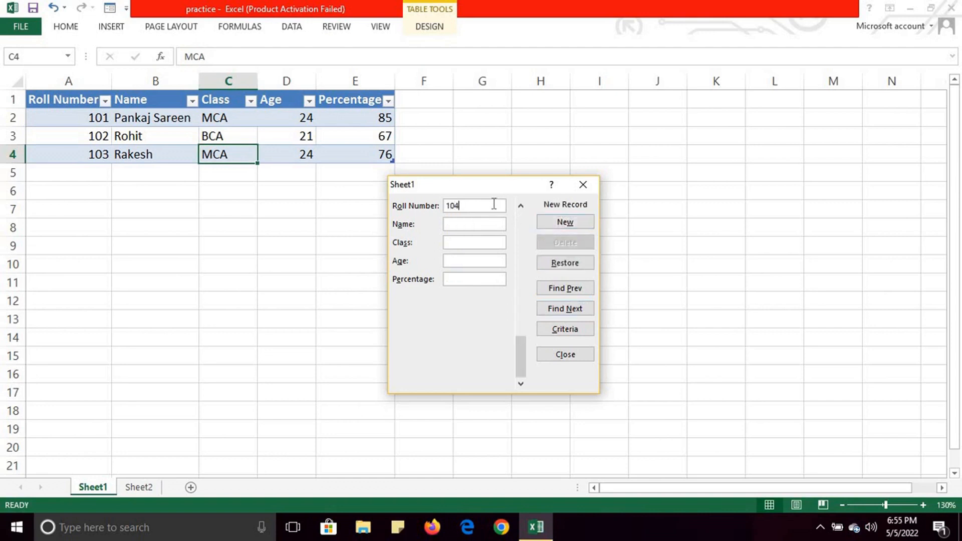
type("Sandeep")
key("Tab")
type("M.Sc")
key("Tab")
type("32")
type("76")
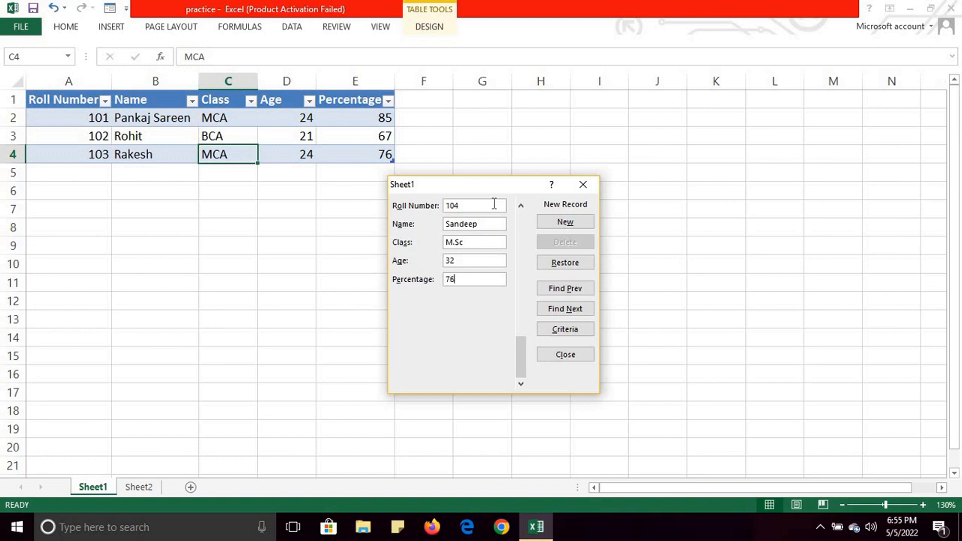
left_click(576, 225)
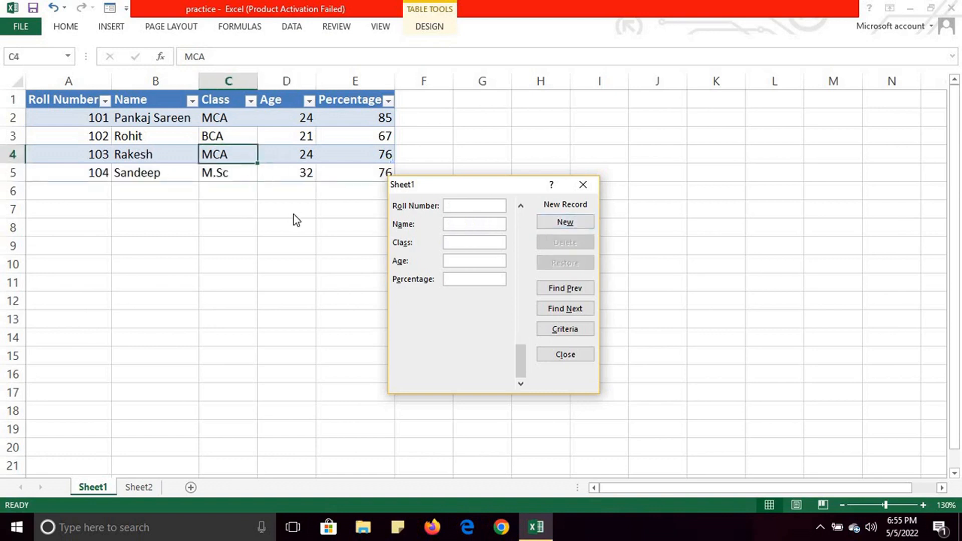
Add another record through the form with roll number 105, the student's name, class BCA, age 32 and percentage 76.
left_click_drag(462, 184, 528, 186)
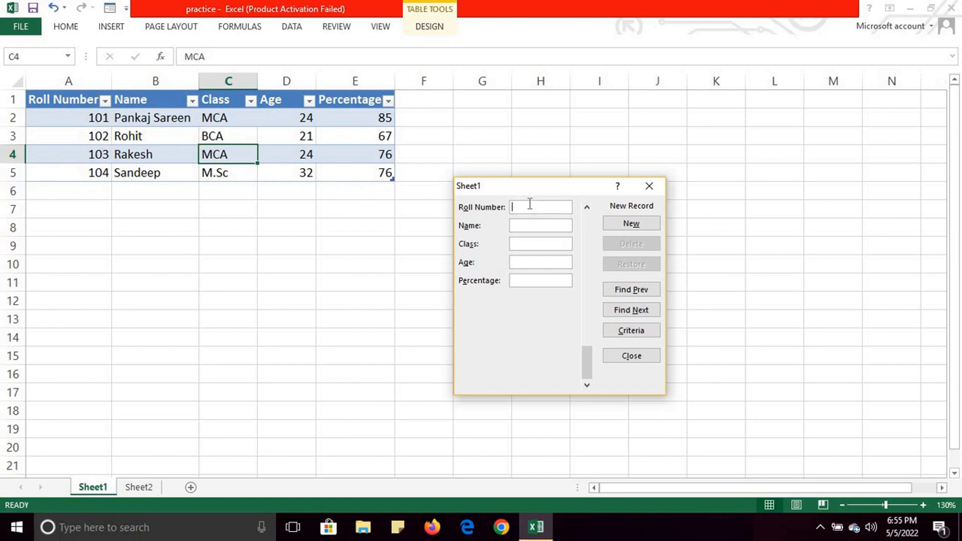
type("105")
key("Tab")
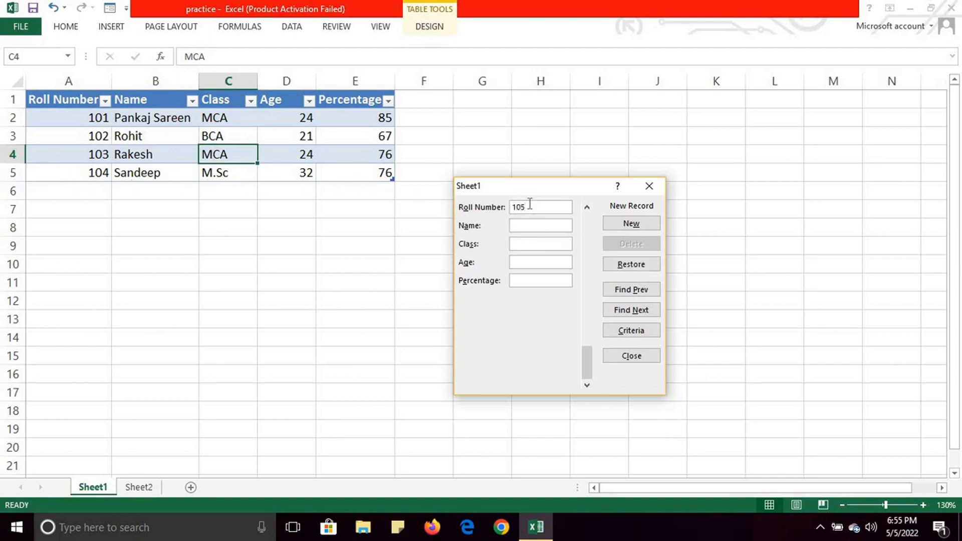
type("Sahil")
key("Tab")
type("BCA")
key("Tab")
left_click(631, 226)
Add a further record through the form with roll number 106, the student's name, class BCA, age 19 and percentage 67.
type("106")
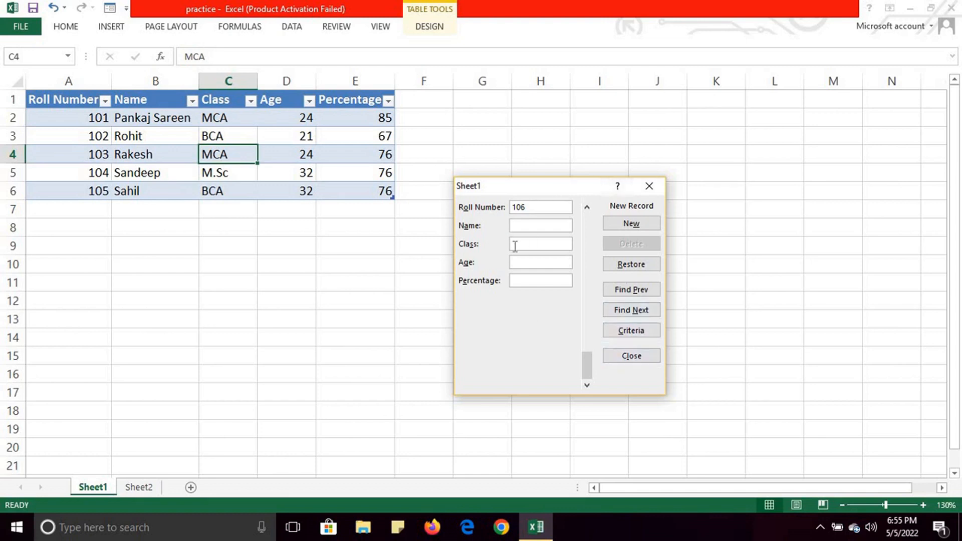
type("Rakesh")
key("Tab")
type("BCA")
key("Tab")
type("19")
type("67")
left_click(610, 228)
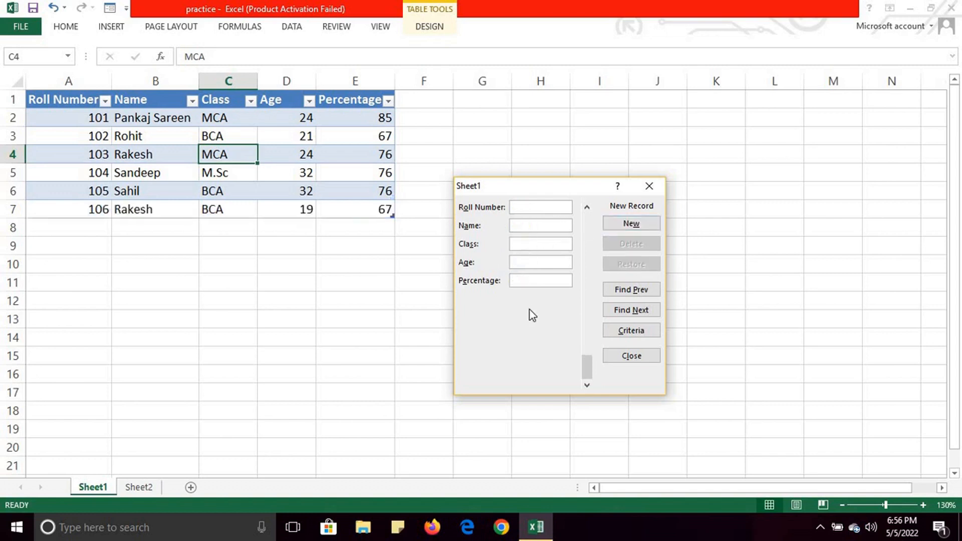
Find the record with roll number 103 in the form and permanently delete it.
left_click(610, 309)
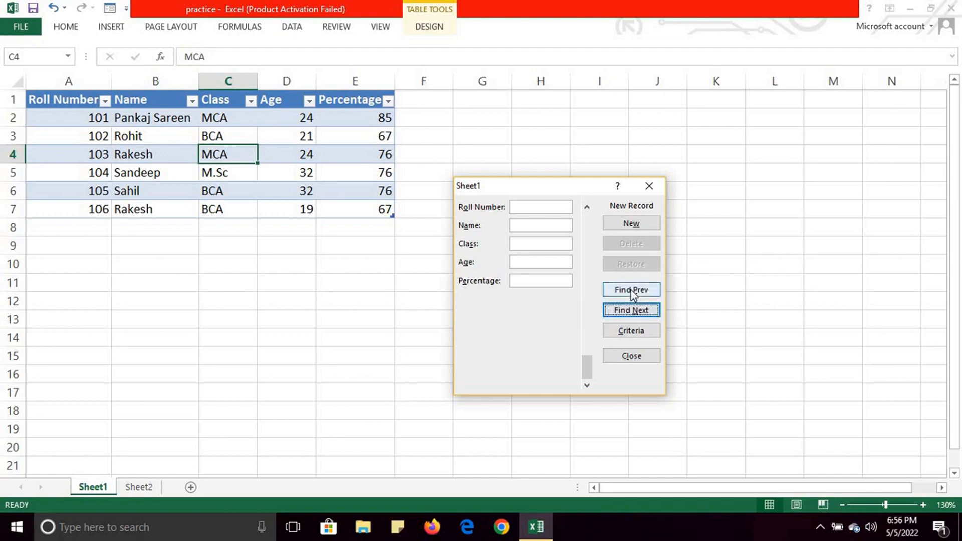
left_click_drag(589, 370, 588, 218)
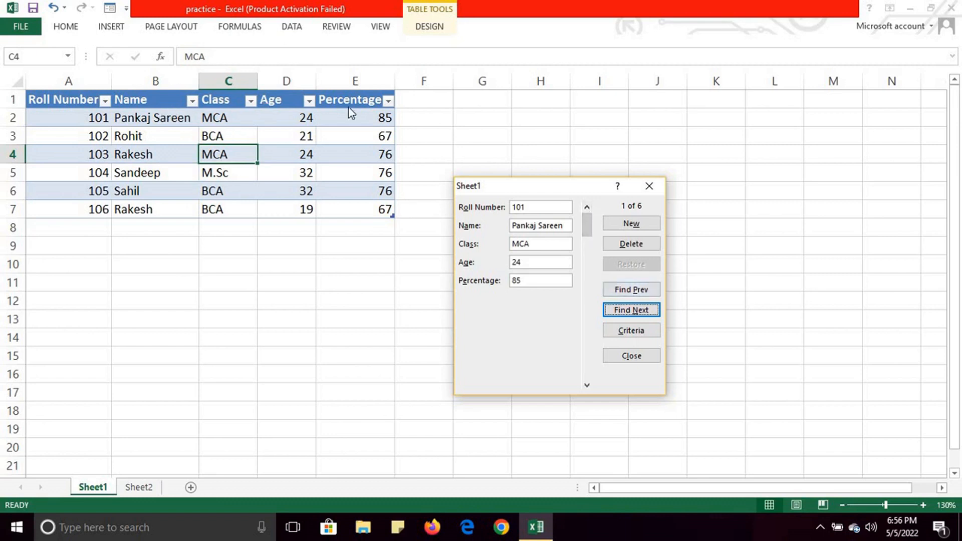
left_click(645, 310)
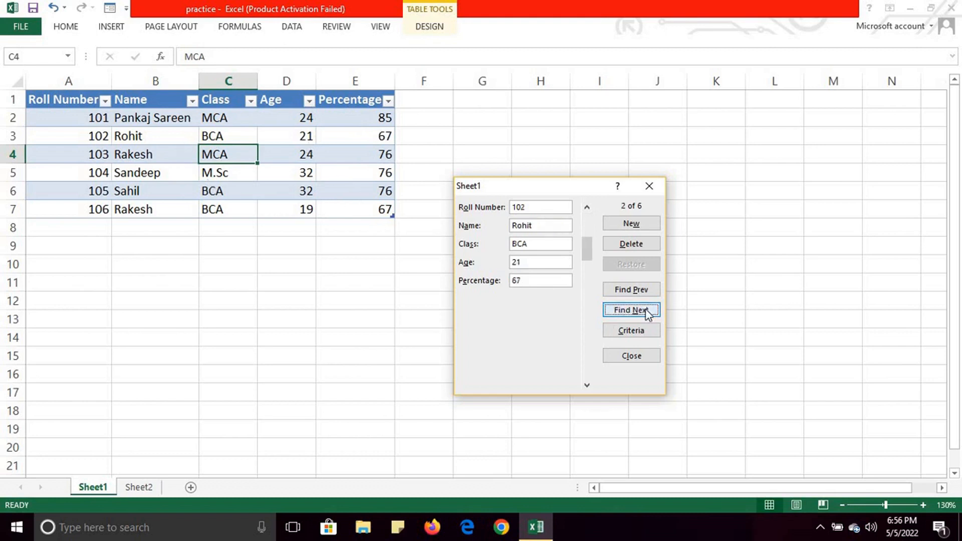
left_click(646, 310)
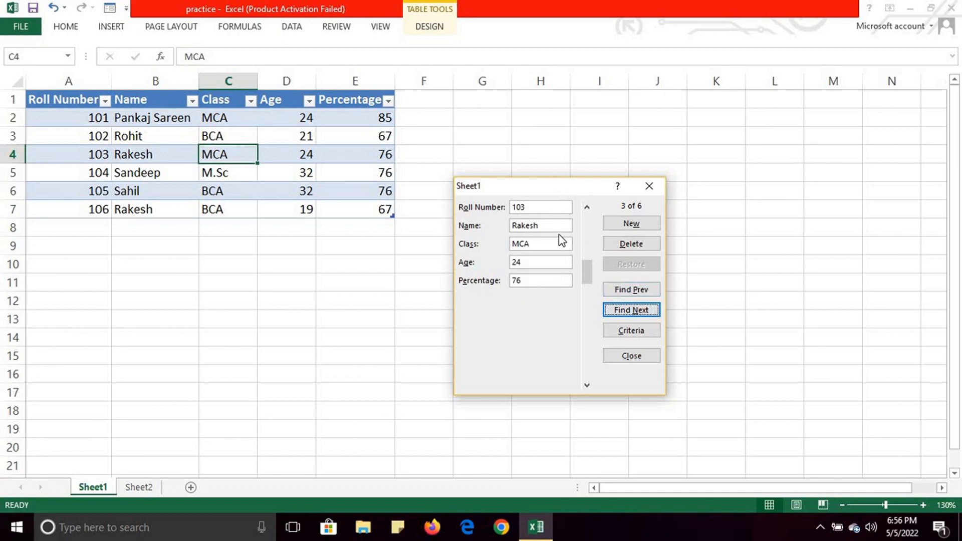
left_click(625, 245)
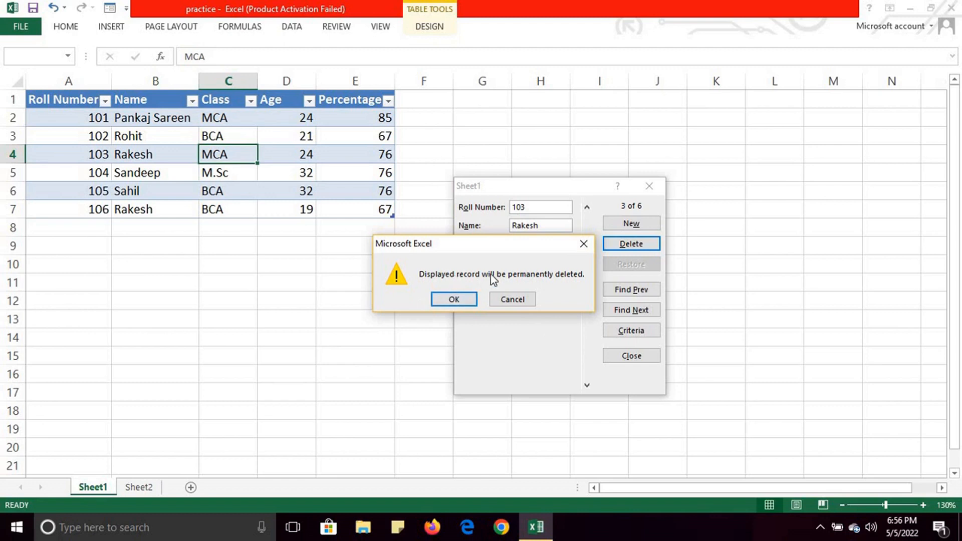
left_click(461, 303)
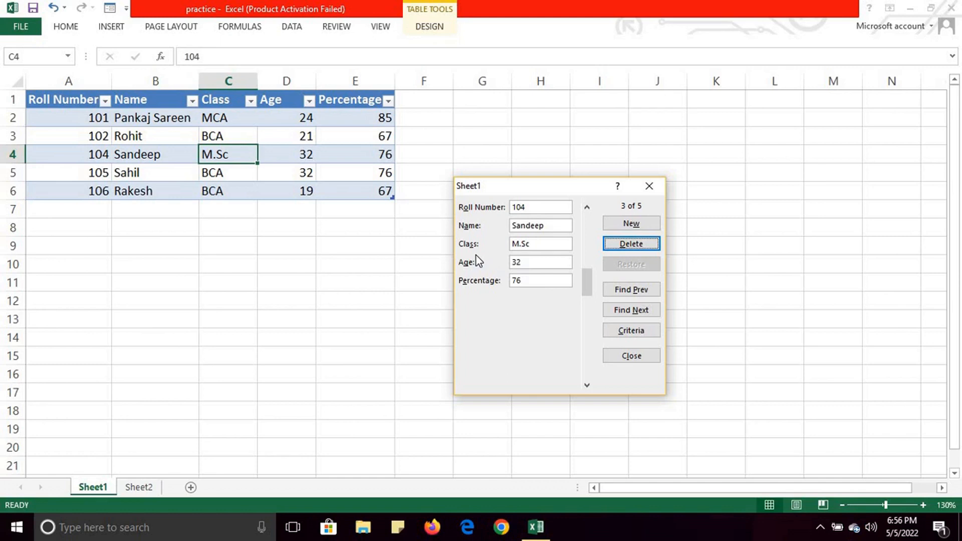
Fill a new form record with roll number 107, the student's name, class B.Sc, age 23 and percentage 76, and discard the entries with Restore.
left_click_drag(590, 285, 588, 338)
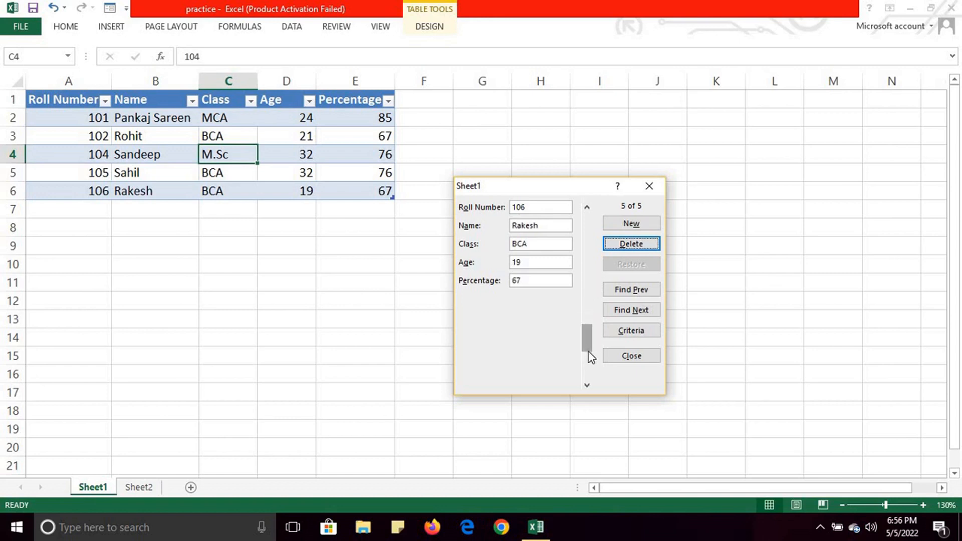
left_click(627, 224)
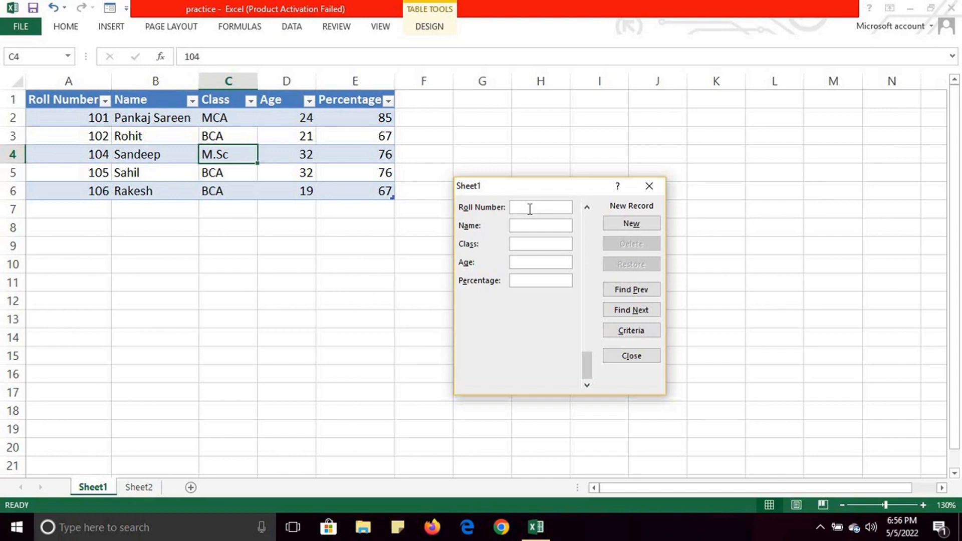
type("107")
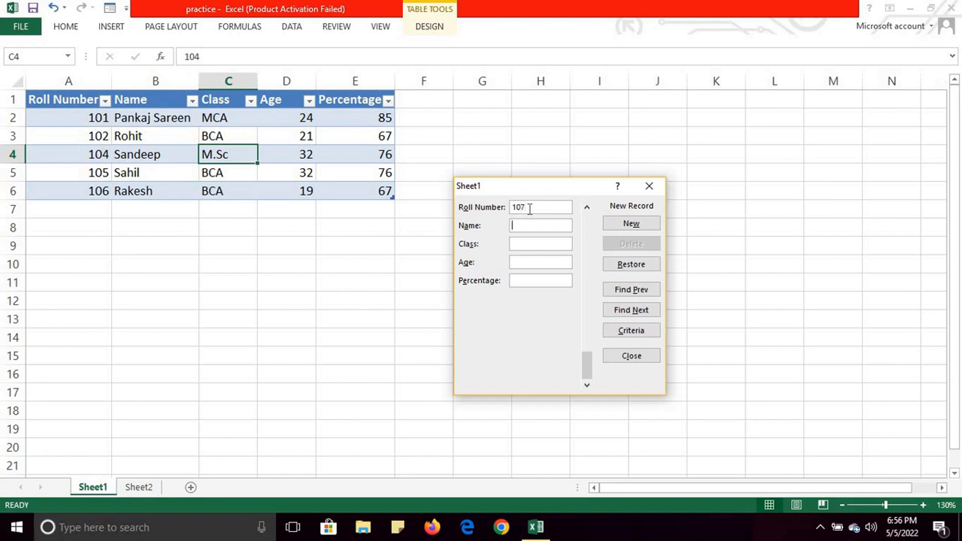
type("Rahi")
key("BackSpace")
type("ul")
key("Tab")
type("B.Sc")
type("23")
type("76")
left_click(617, 269)
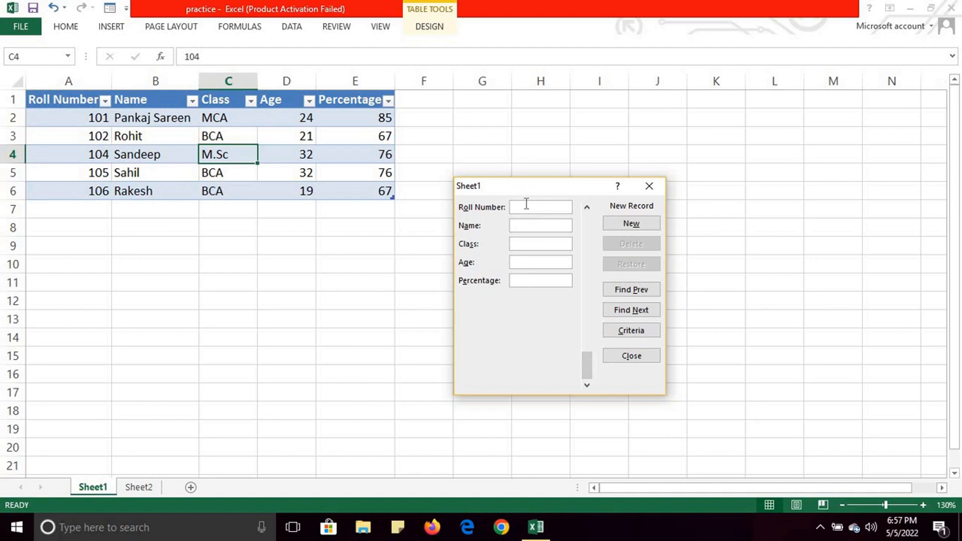
Add a record through the form with roll number 107, the student's name, class BCA, age 34 and percentage 87, and close the form.
type("10")
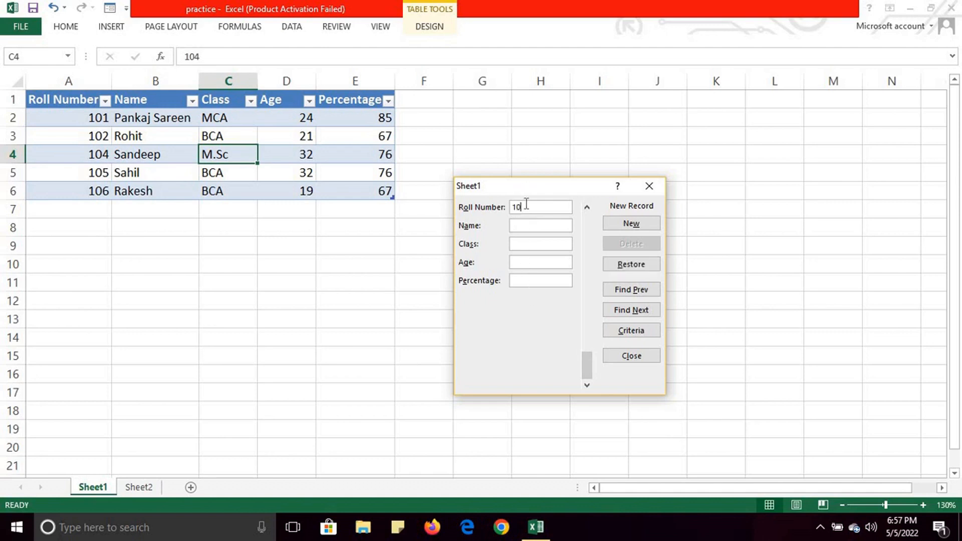
type("7Rahul")
key("Tab")
type("BCA")
key("Tab")
type("34")
type("87")
left_click(630, 224)
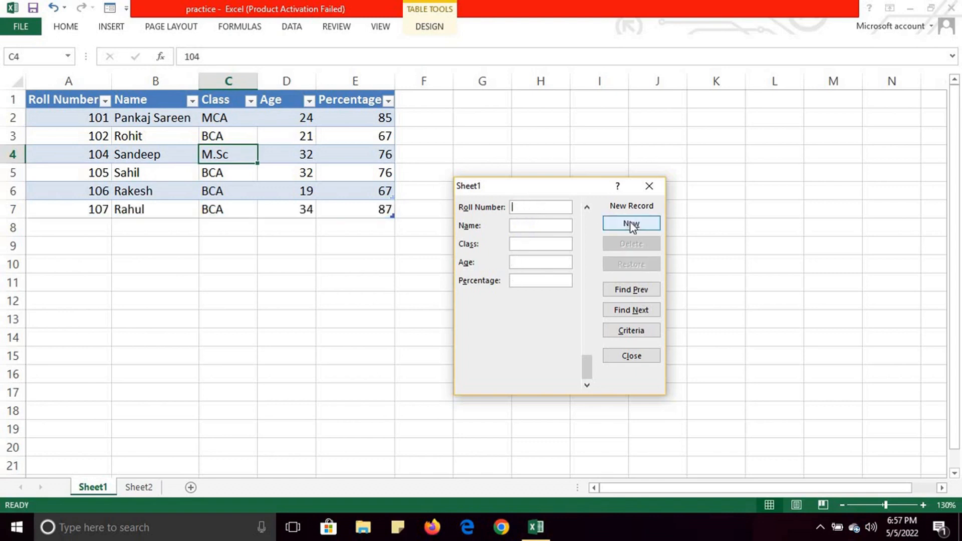
left_click(648, 187)
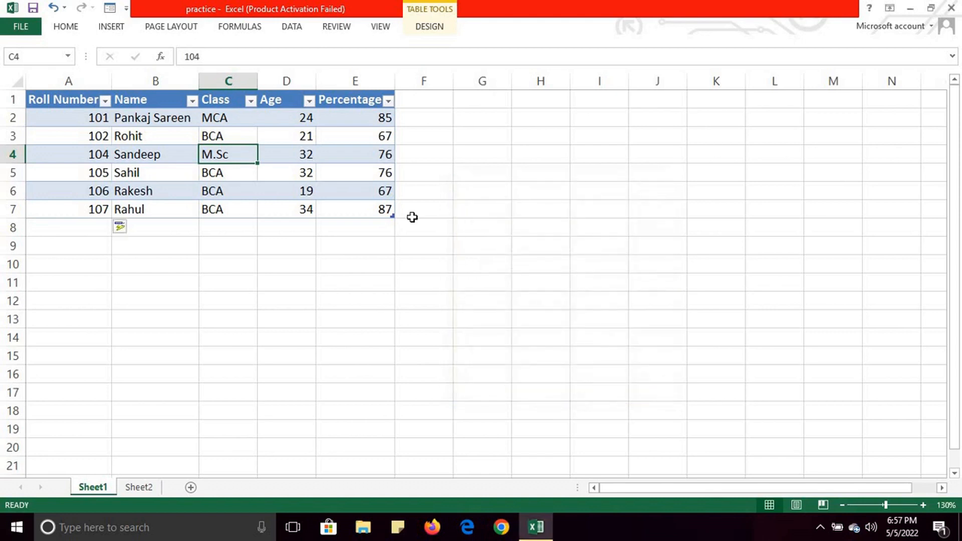
Examine the command categories offered for customizing the Quick Access Toolbar, leaving its commands as they are.
left_click(126, 8)
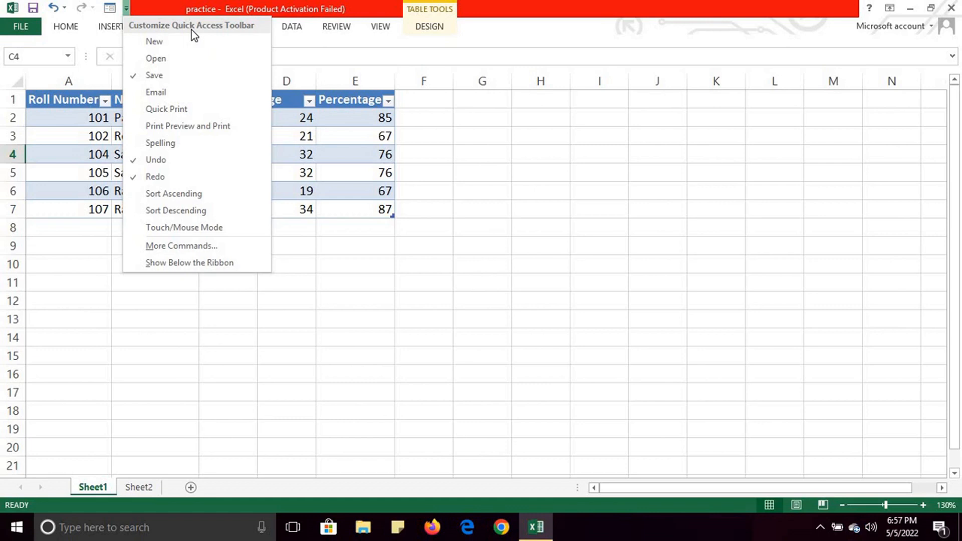
left_click(196, 248)
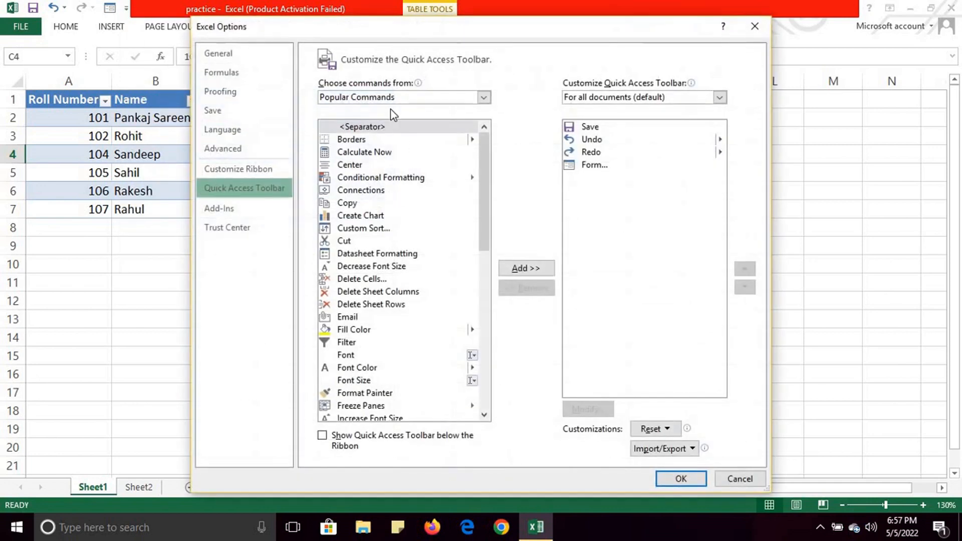
left_click(483, 98)
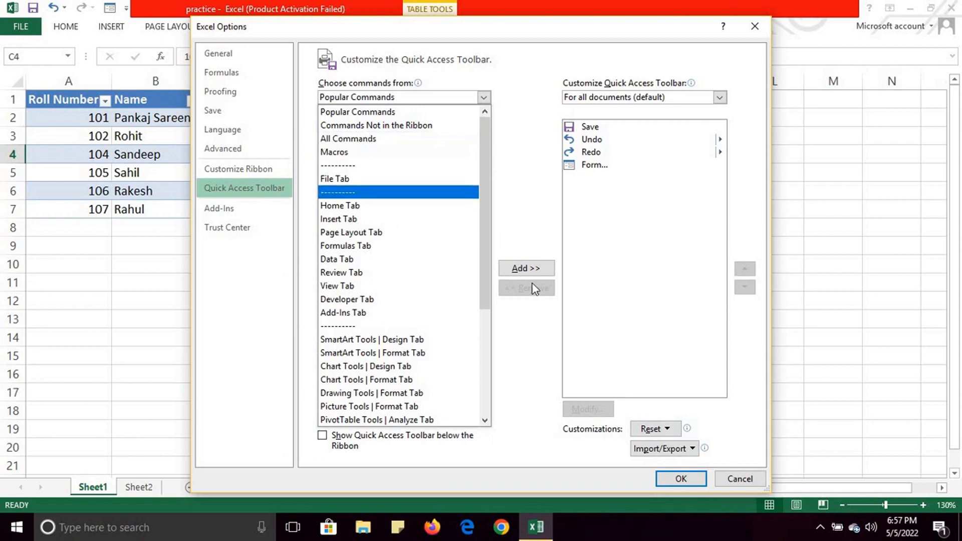
left_click(738, 477)
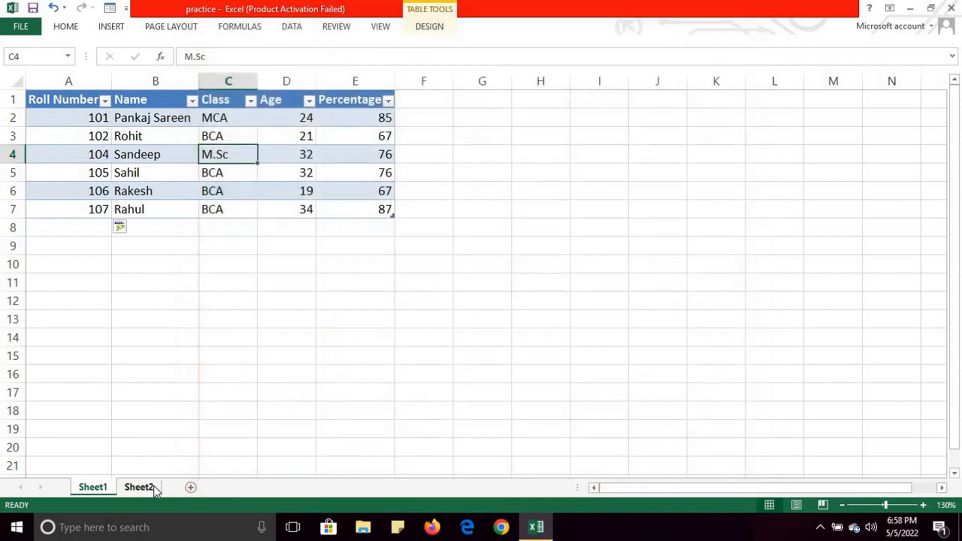
Add a new worksheet and enter the headings Rollno, Name and Marks in cells A1 to C1.
left_click(192, 487)
type("Rollno")
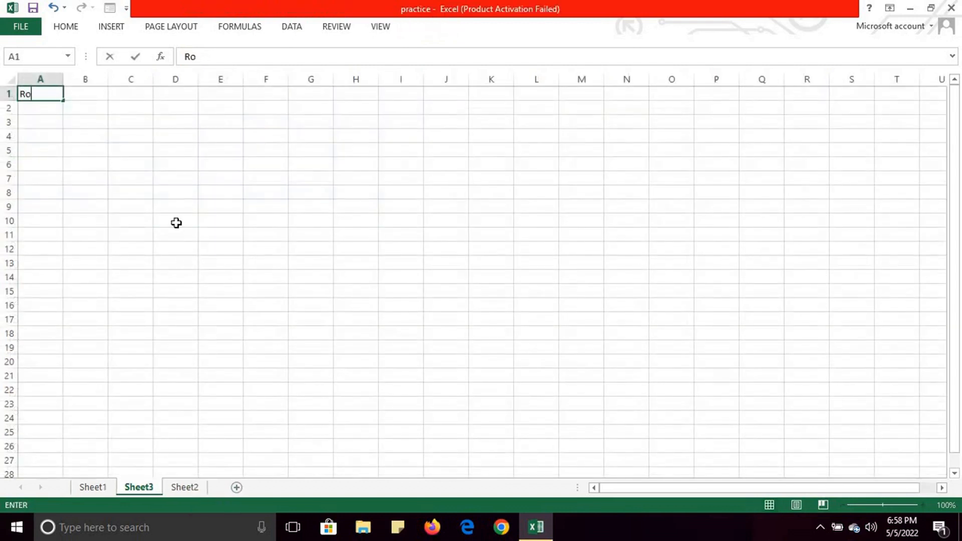
key("Tab")
type("Name")
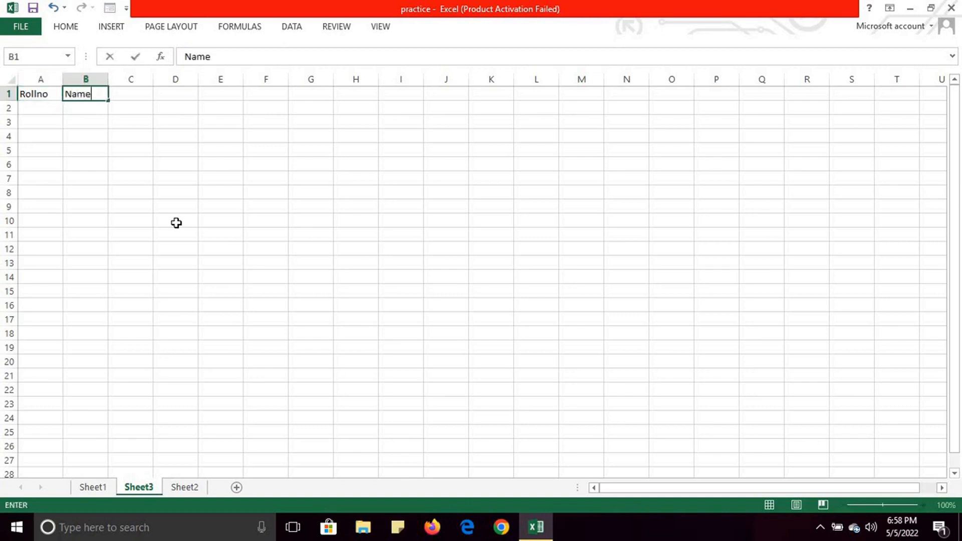
key("Tab")
type("Marks")
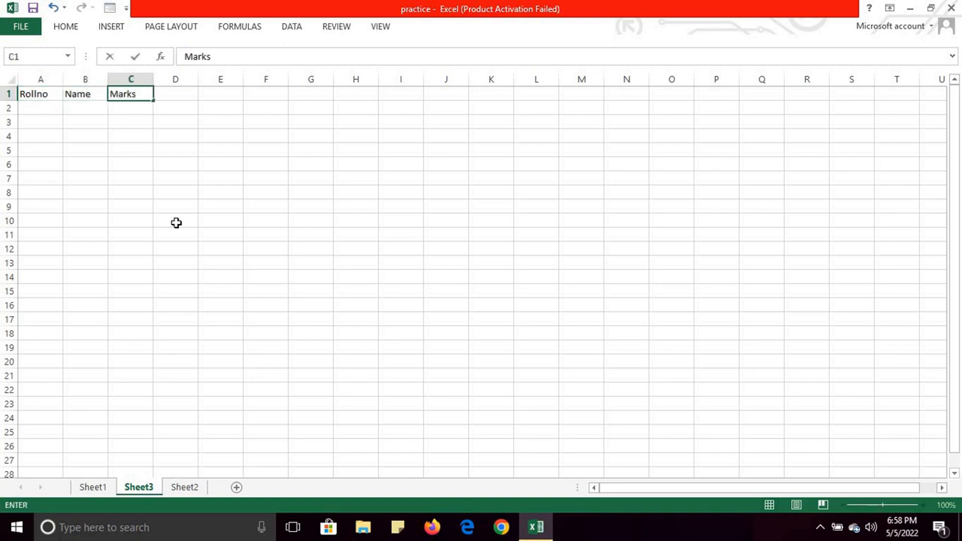
key("Return")
Enter 101, wsbgawgbw and 456 as the first record in row 2 and autofit the width of column B.
key("Left")
key("Left")
type("101")
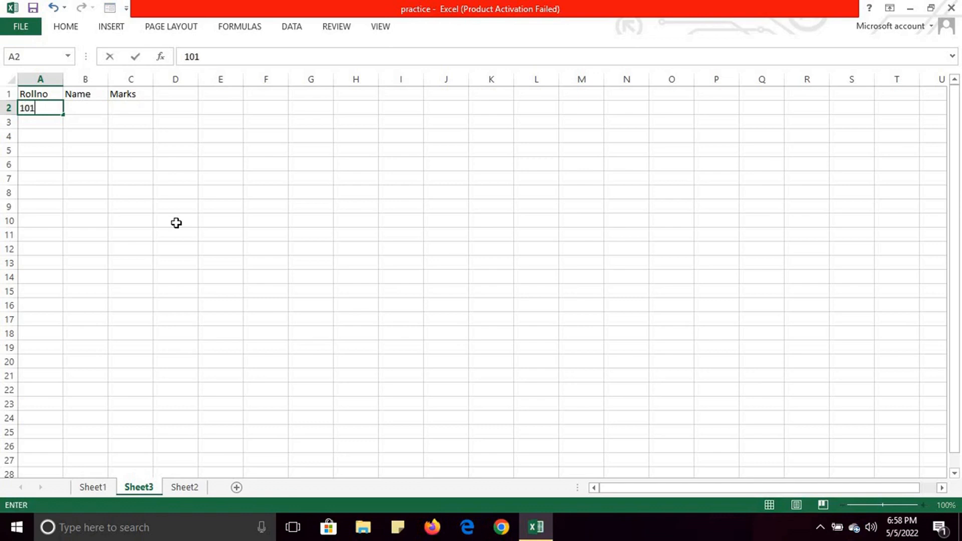
key("Tab")
type("wsbgawgbw")
key("Tab")
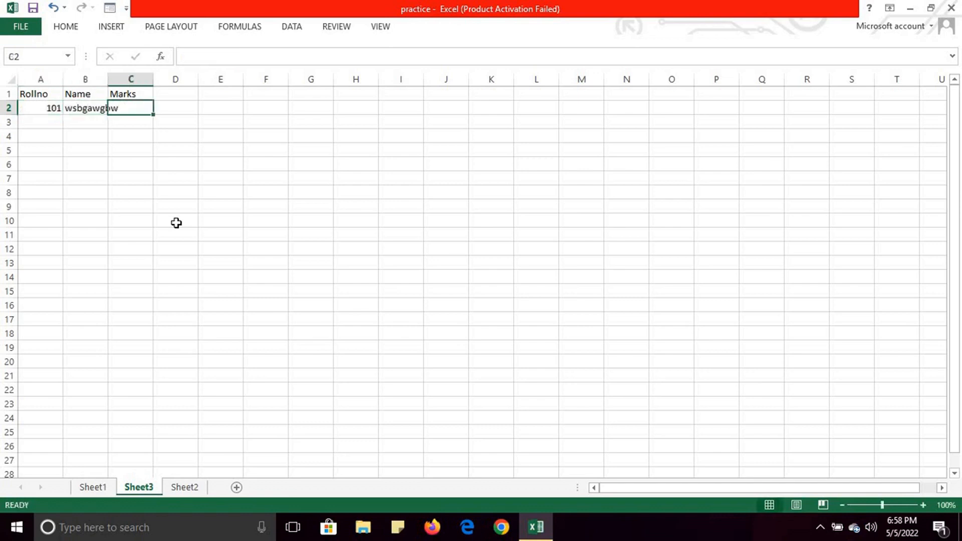
type("456")
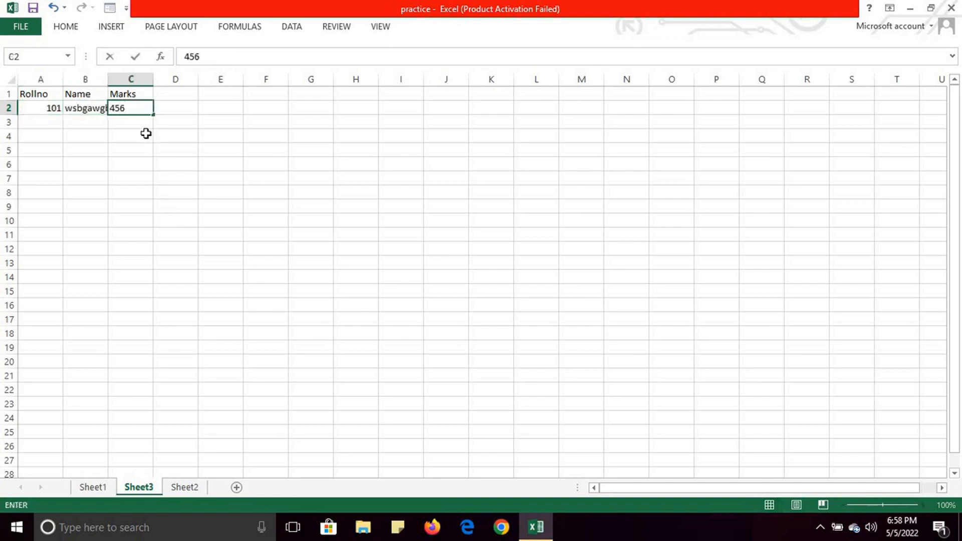
left_click(111, 79)
double_click(107, 78)
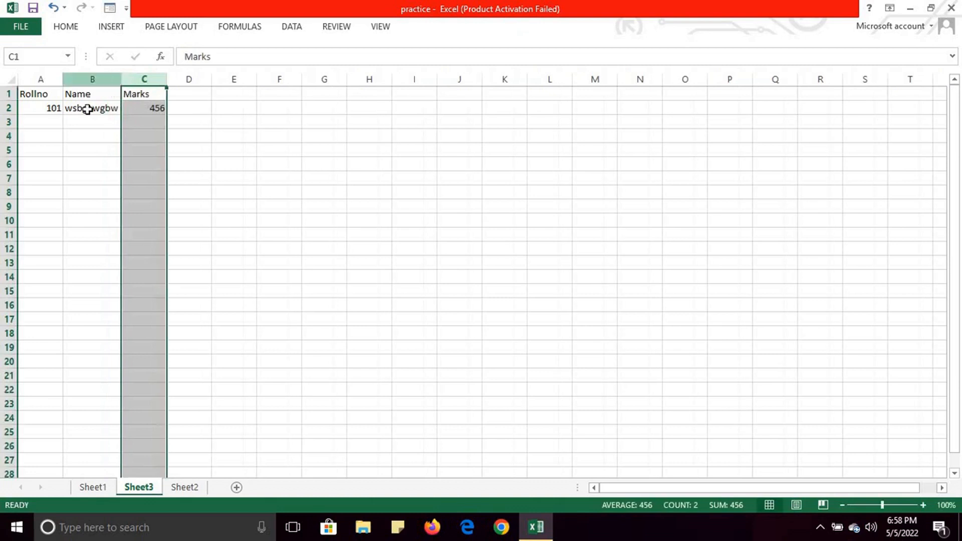
Enter 102, fbdef and 345 as the second record in row 3.
left_click(47, 128)
type("102")
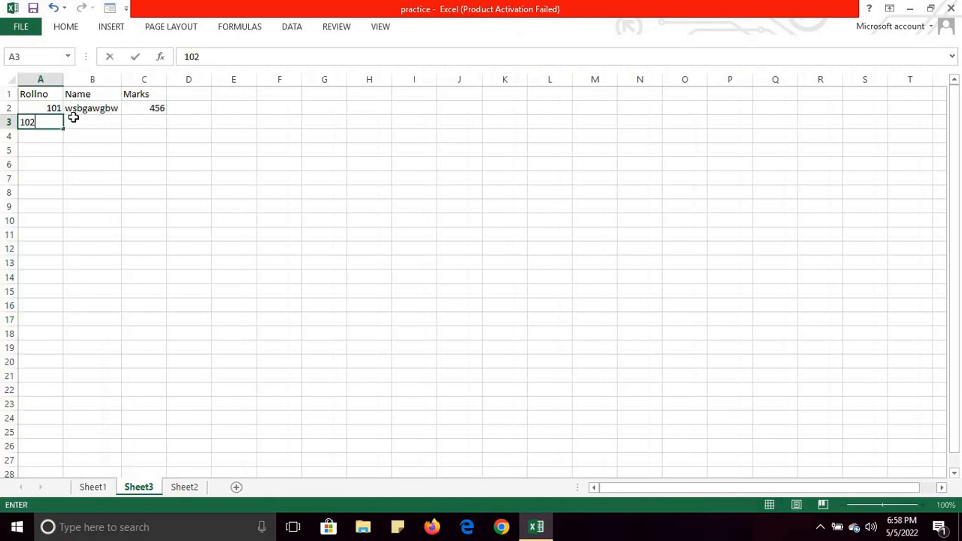
key("Tab")
type("fbdef")
key("Tab")
type("345")
left_click(83, 137)
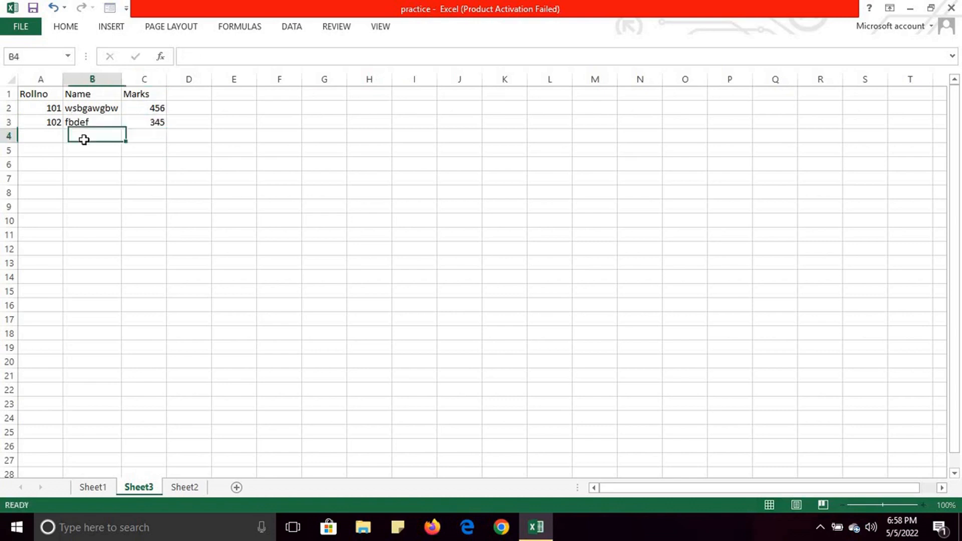
Write the note "Ctrl+t" in cell B6 and clear the cell again.
left_click(105, 109)
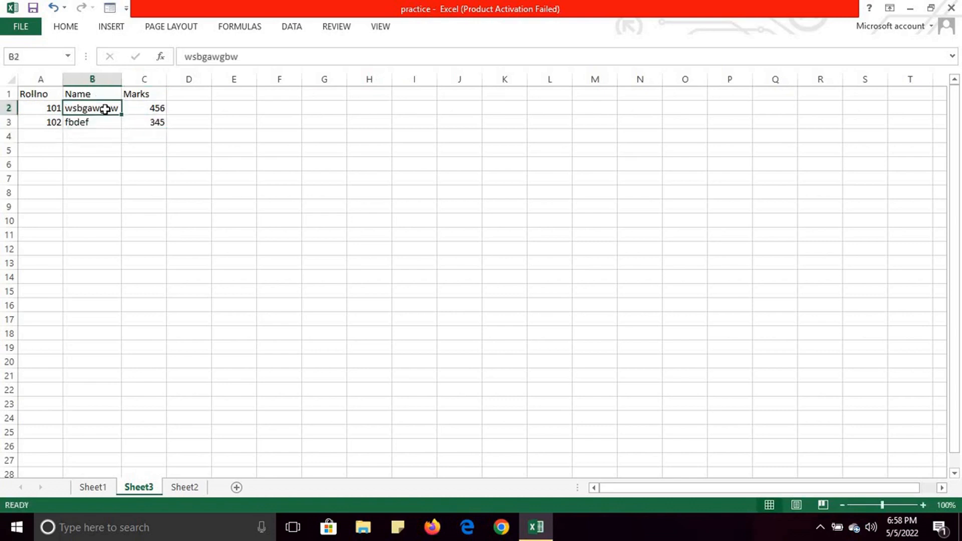
left_click(115, 166)
type("Ctr")
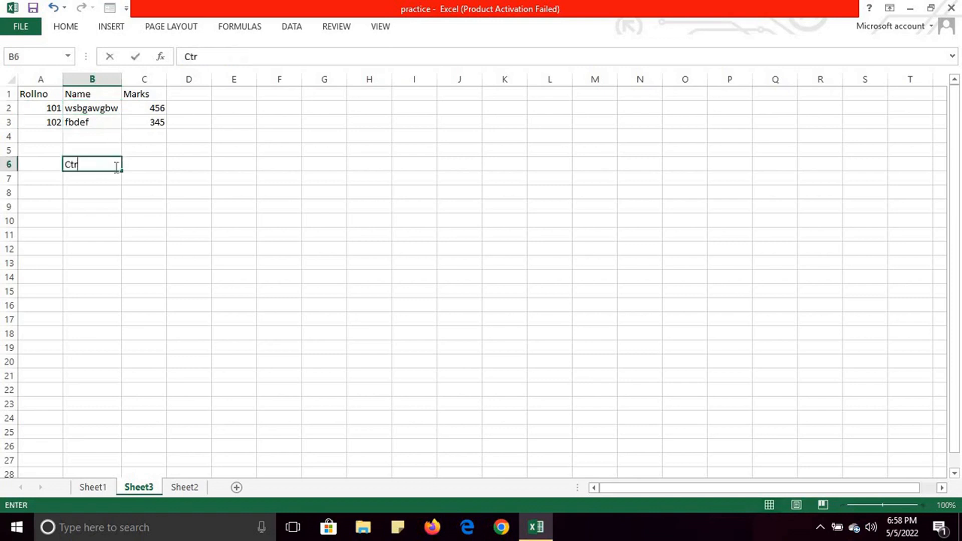
type("l+t")
left_click(100, 196)
left_click(99, 165)
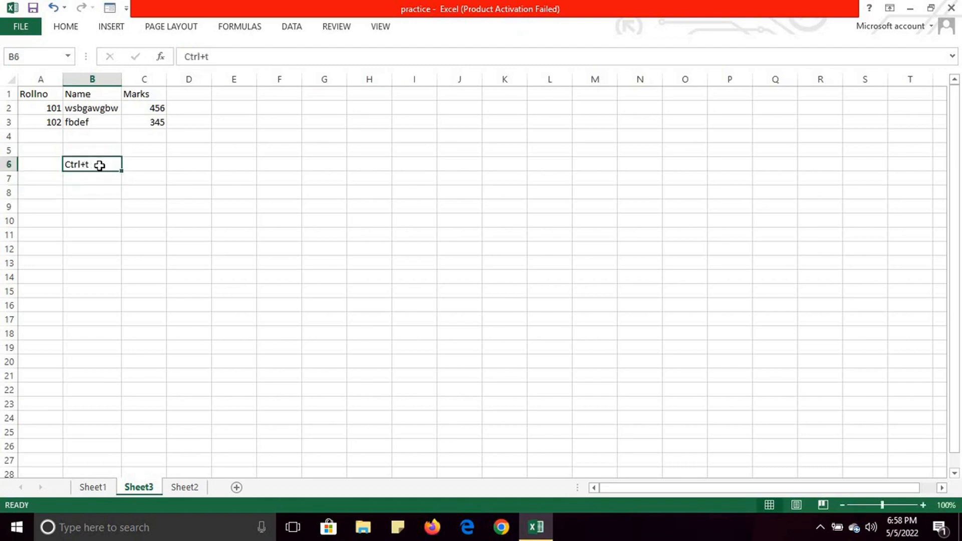
key("Delete")
Convert the range A1:C3 into a table with headers.
left_click(91, 109)
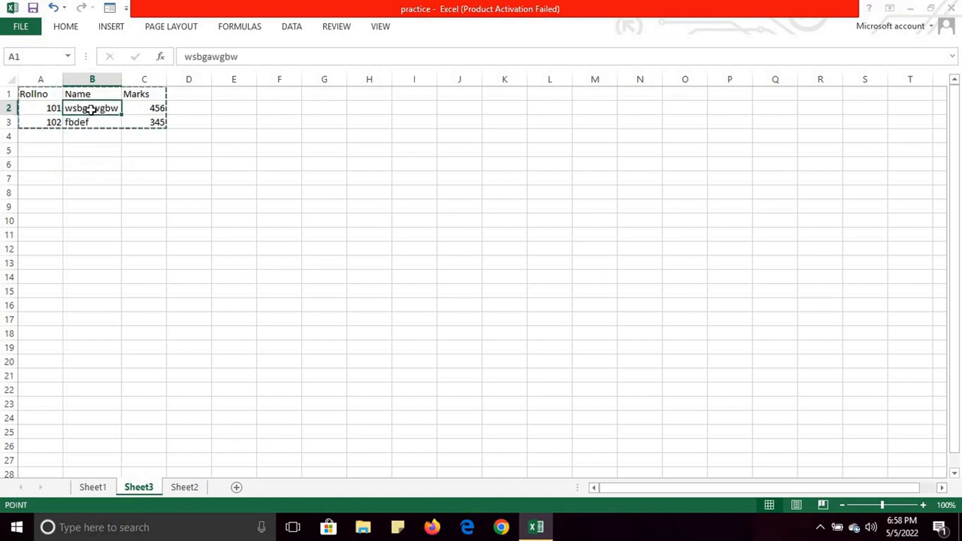
key("ctrl+t")
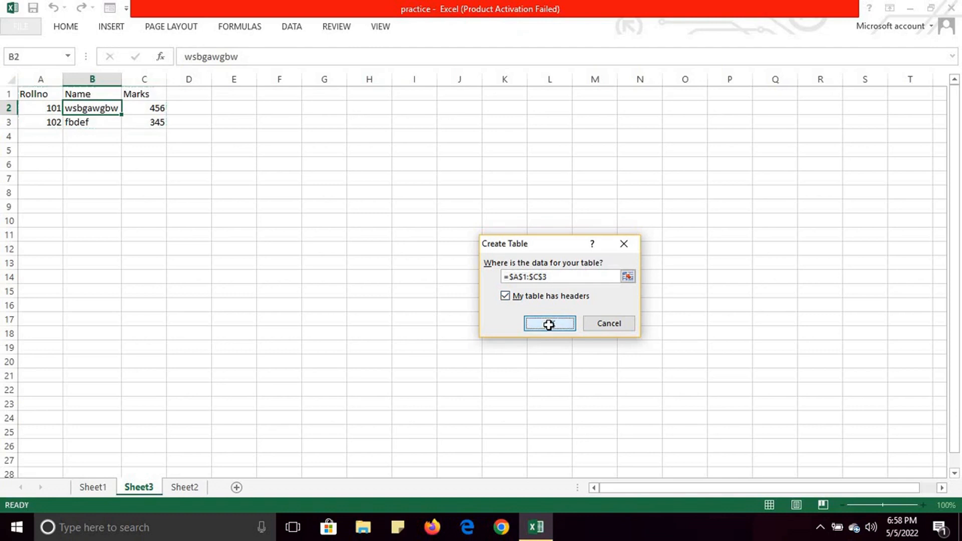
left_click(549, 324)
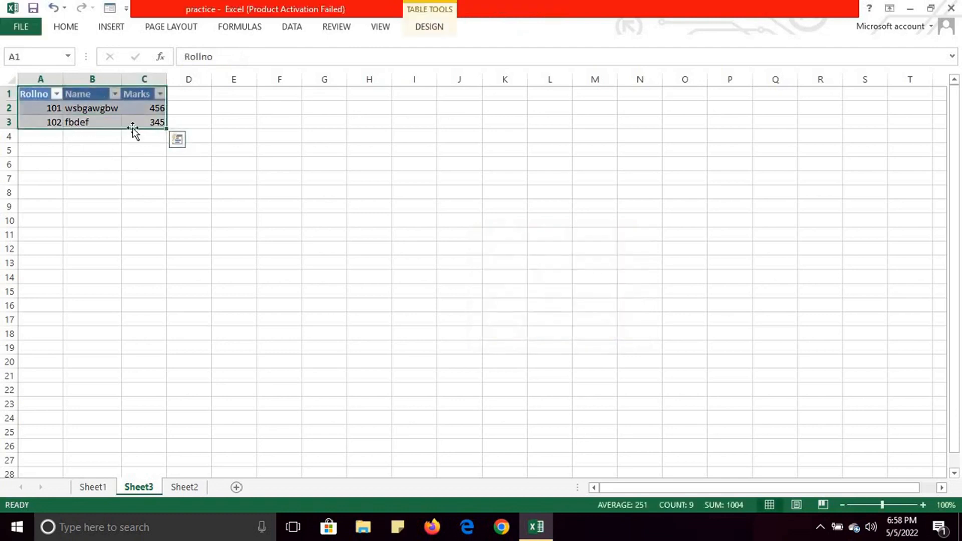
Return to Sheet1, browse the student records in the data entry form and close it.
left_click(94, 488)
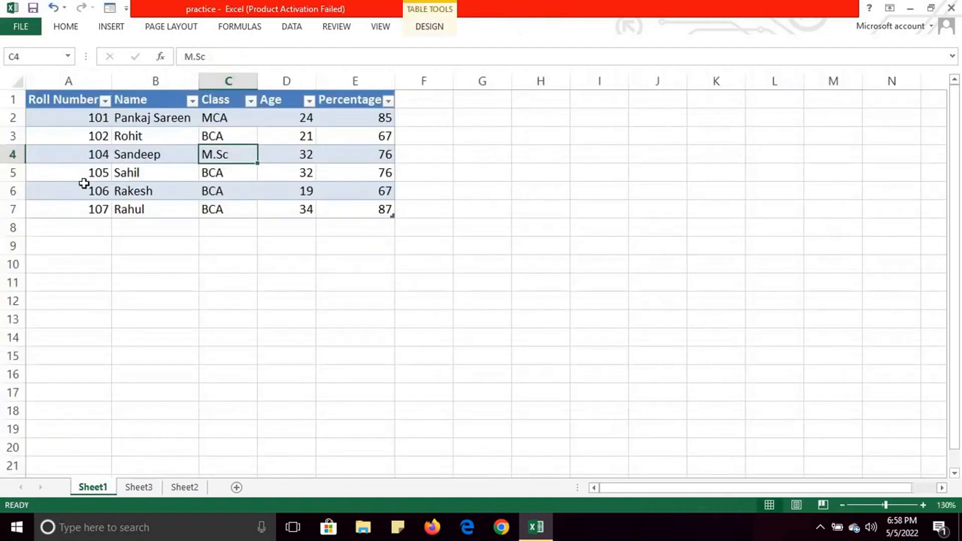
left_click(110, 9)
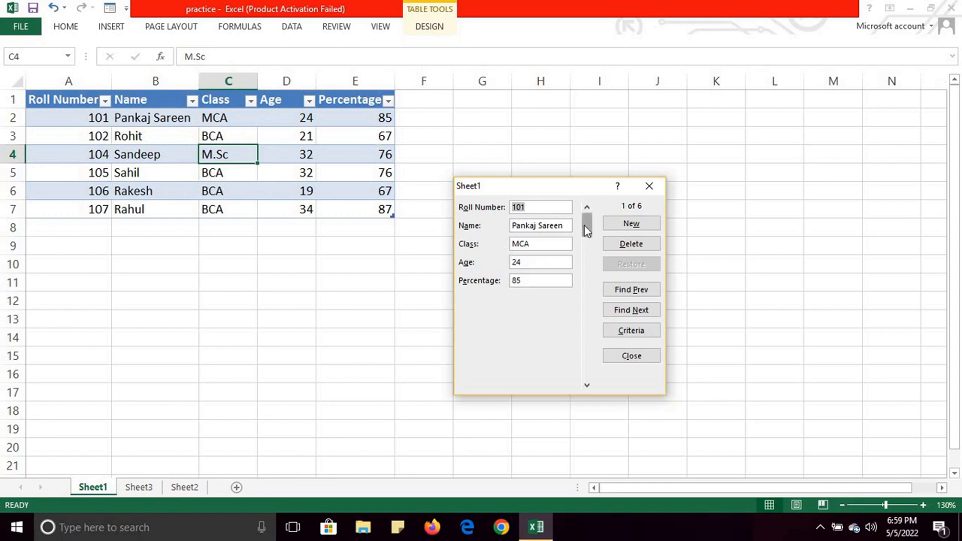
left_click_drag(587, 257, 586, 212)
left_click(648, 187)
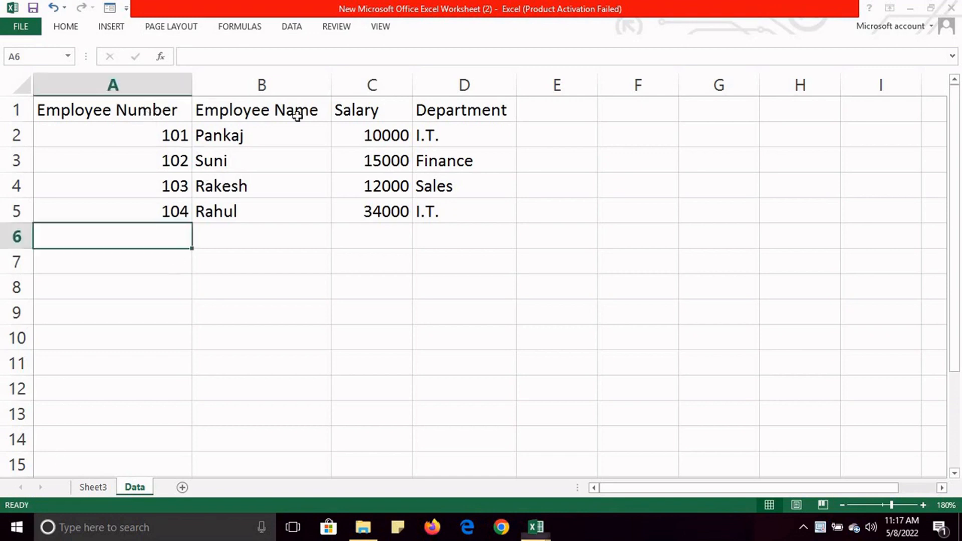
Examine the employee records on the Data sheet and the list of employee numbers on Sheet3, enlarged to 160%.
left_click(188, 106)
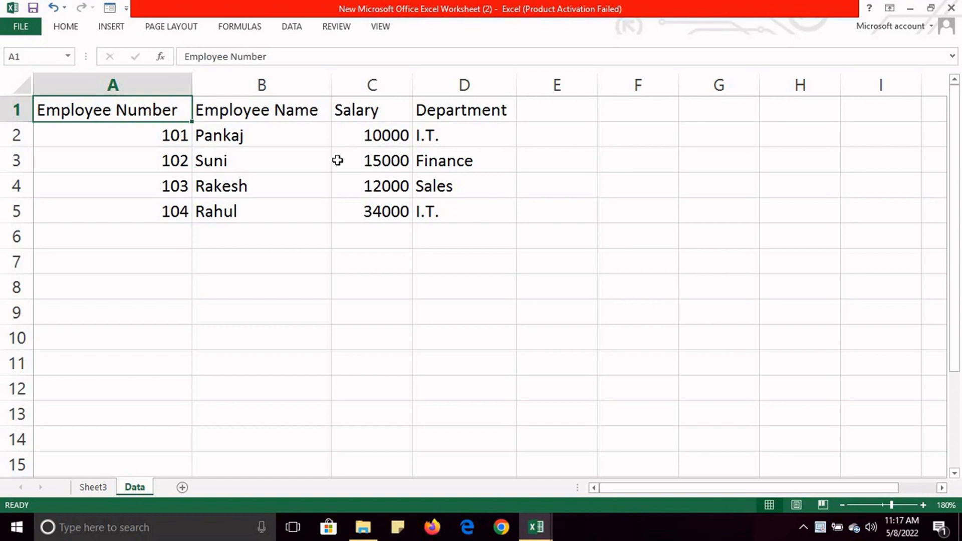
left_click(152, 134)
left_click_drag(203, 200, 440, 213)
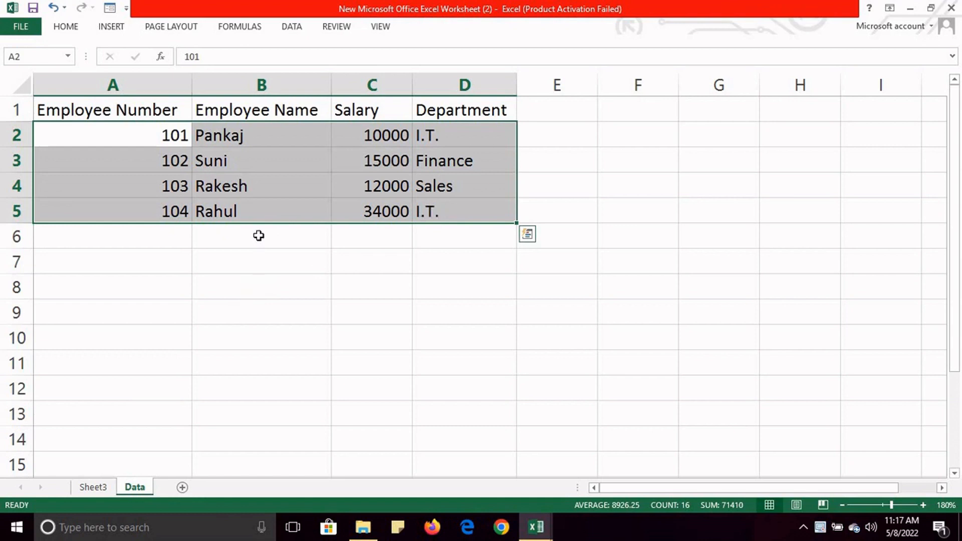
left_click(131, 131)
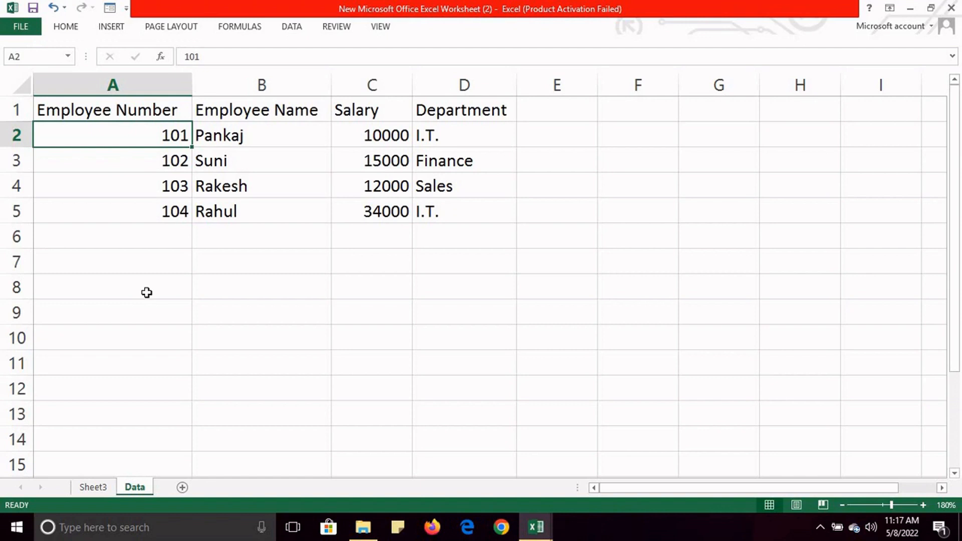
left_click(106, 489)
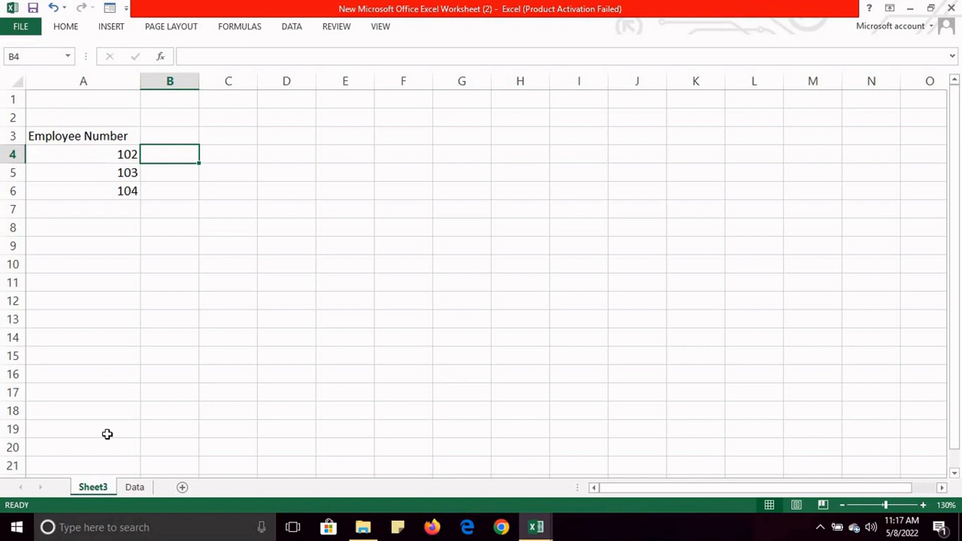
left_click(110, 154)
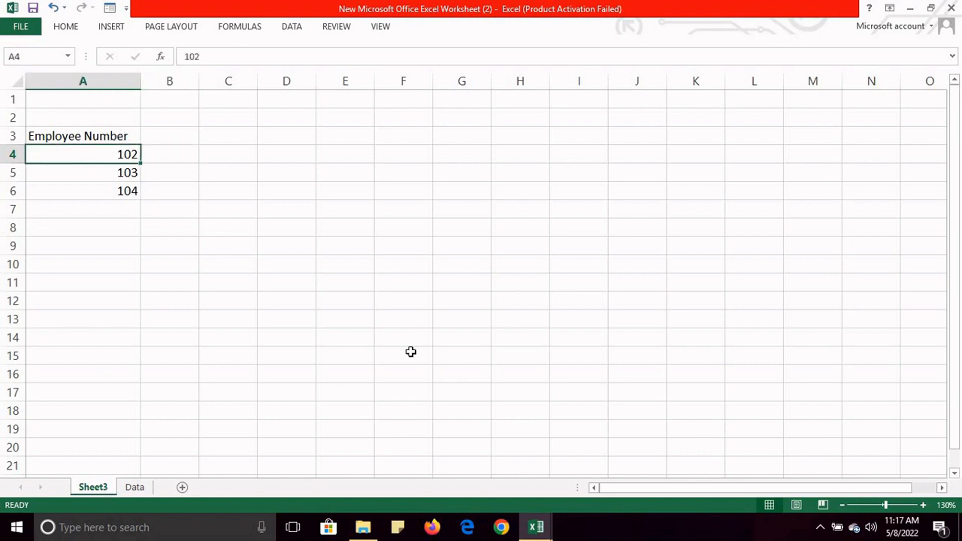
left_click(923, 504)
left_click(923, 504)
left_click(923, 504)
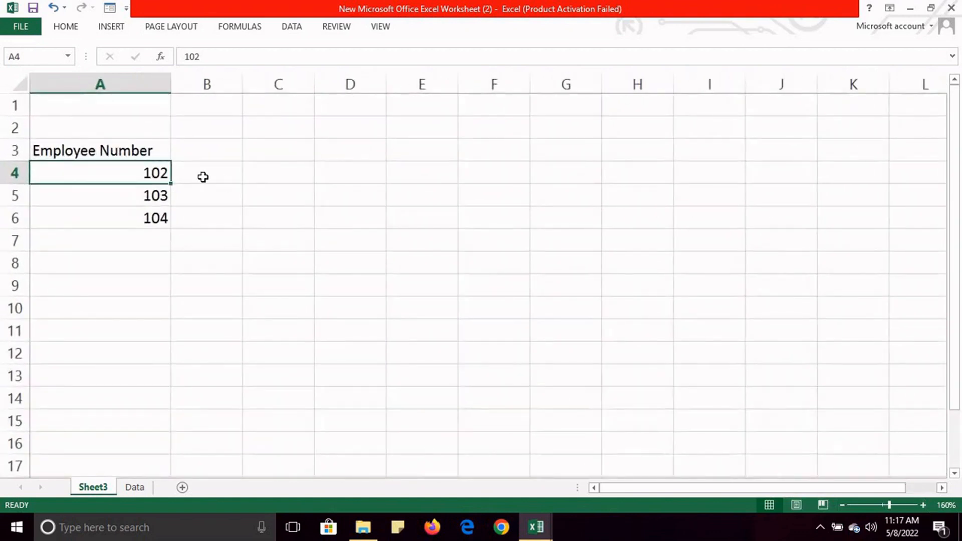
Compare the employee numbers on Sheet3 with the employee records and salaries on the Data sheet.
left_click(202, 177)
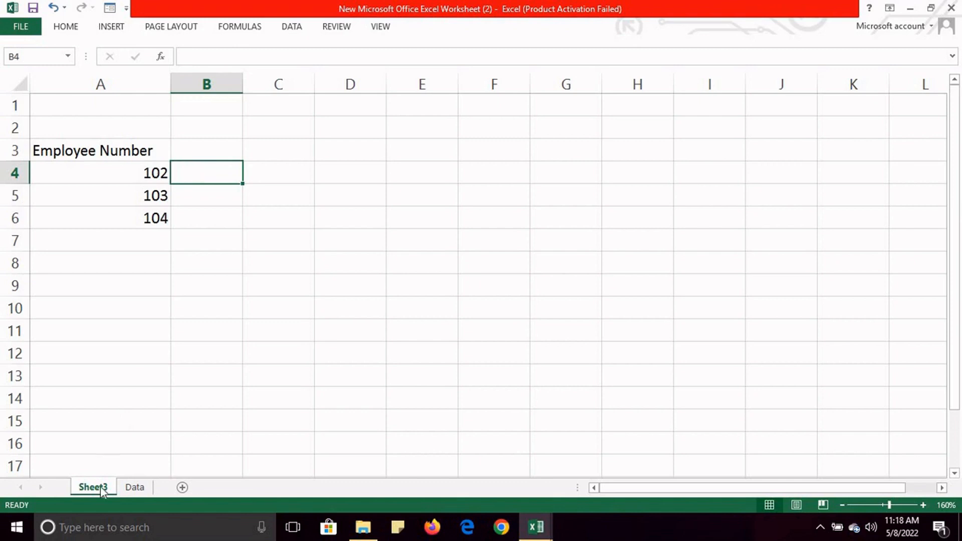
left_click(136, 488)
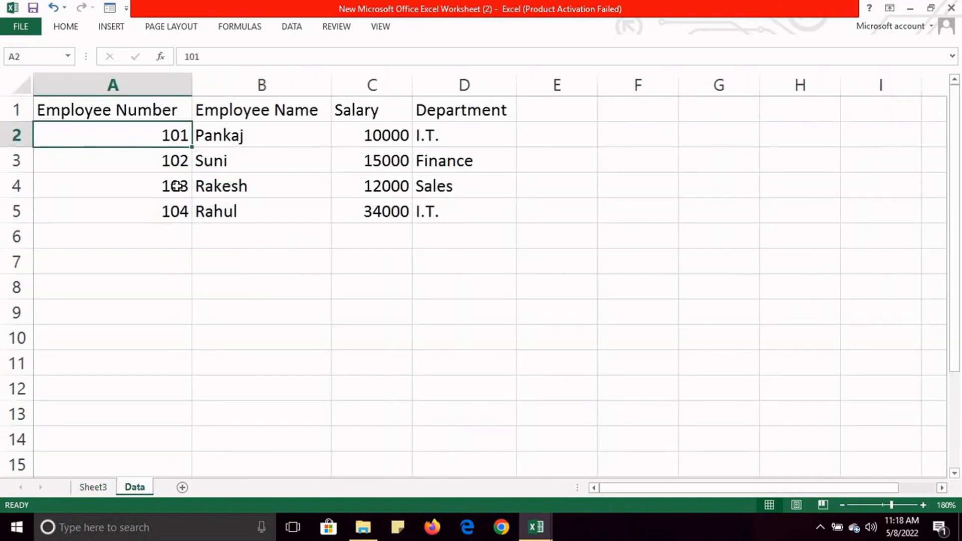
left_click(372, 211)
left_click(105, 495)
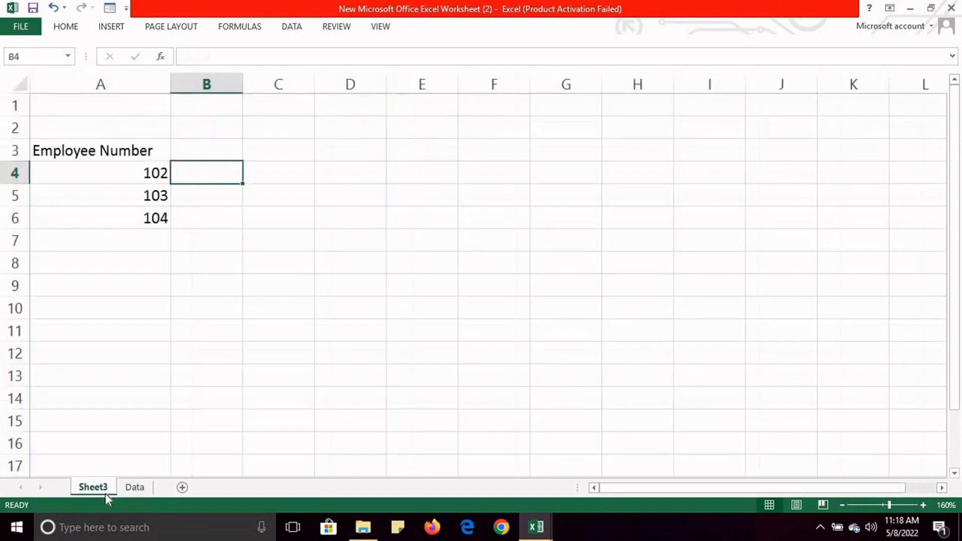
left_click(135, 486)
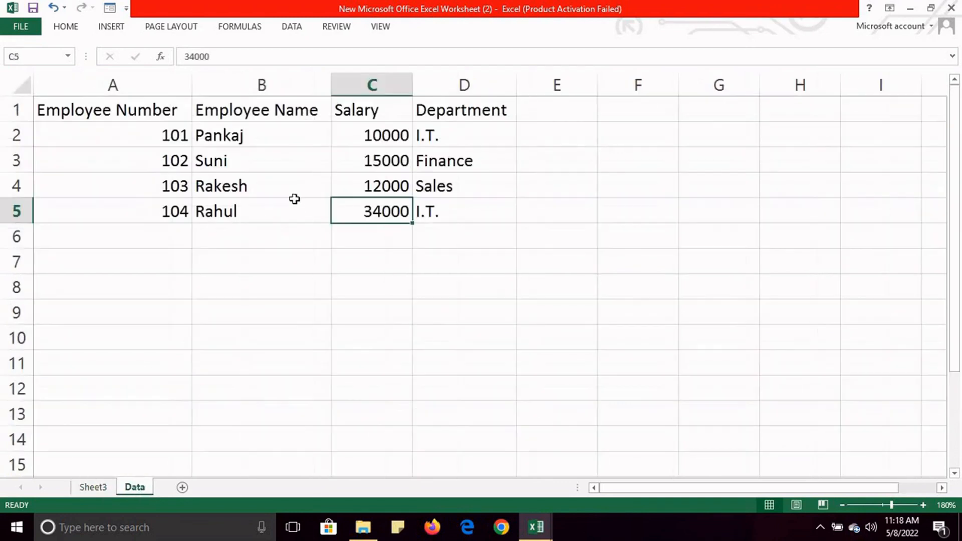
left_click(386, 162)
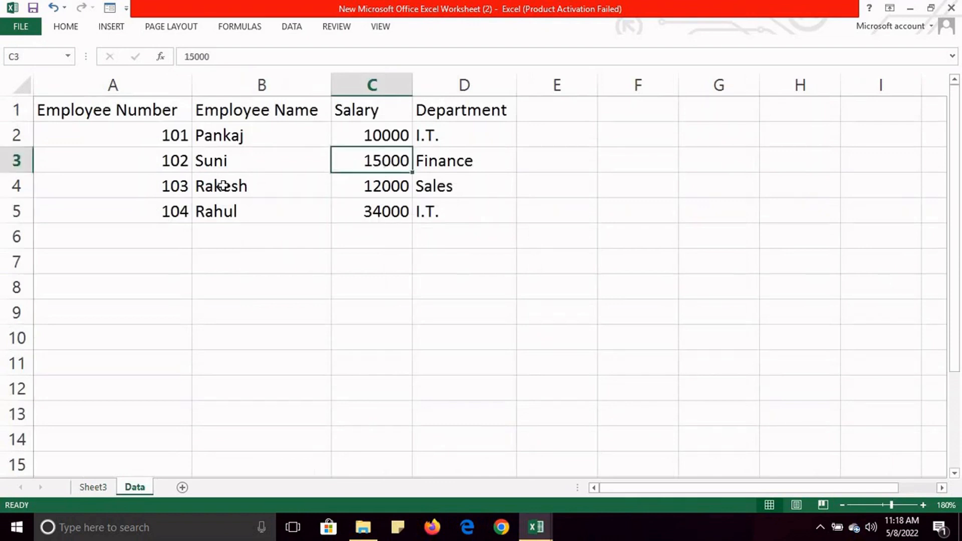
left_click_drag(150, 134, 440, 225)
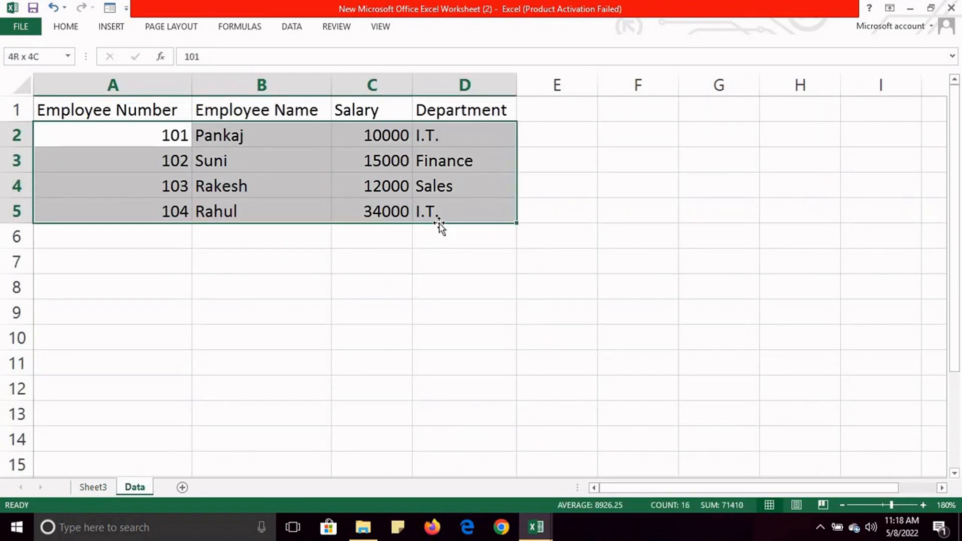
left_click(100, 485)
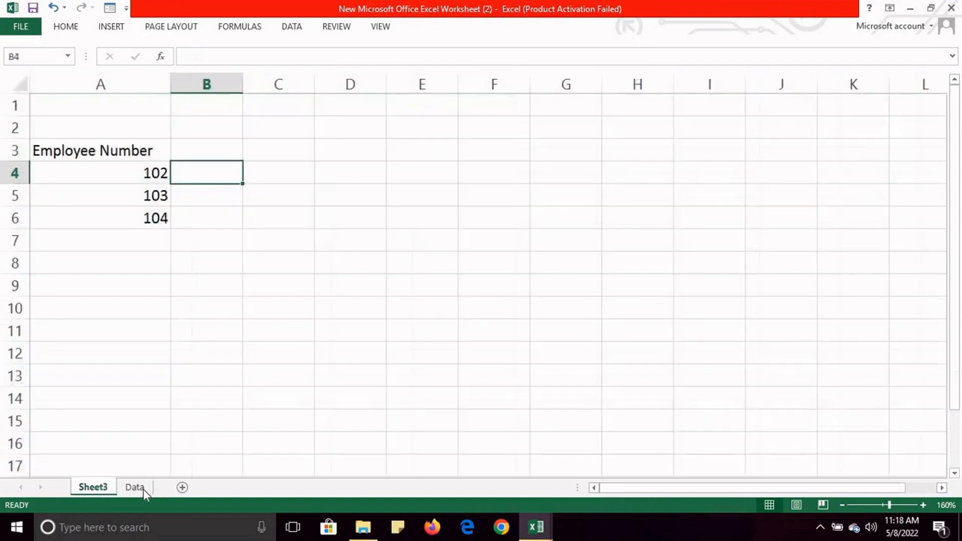
left_click(134, 487)
left_click(95, 487)
left_click(141, 486)
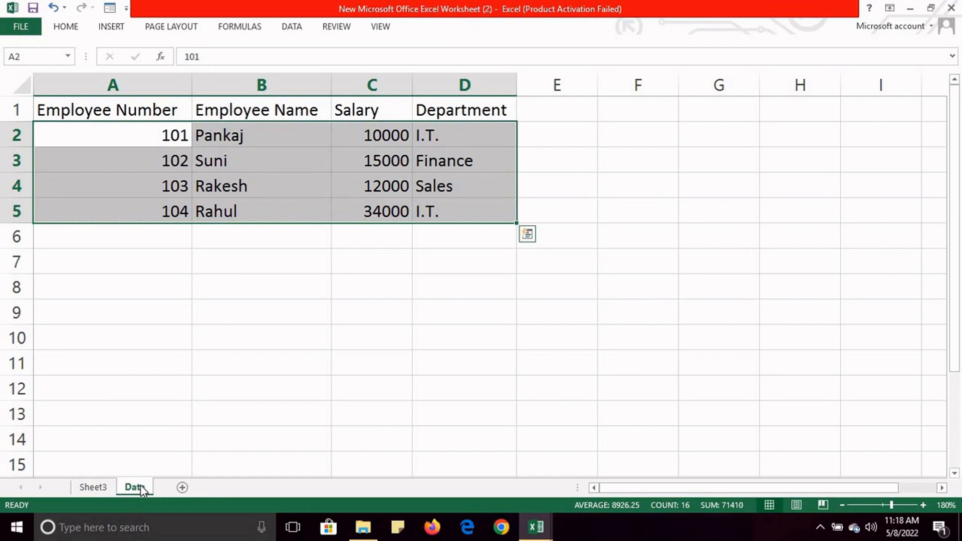
left_click(183, 273)
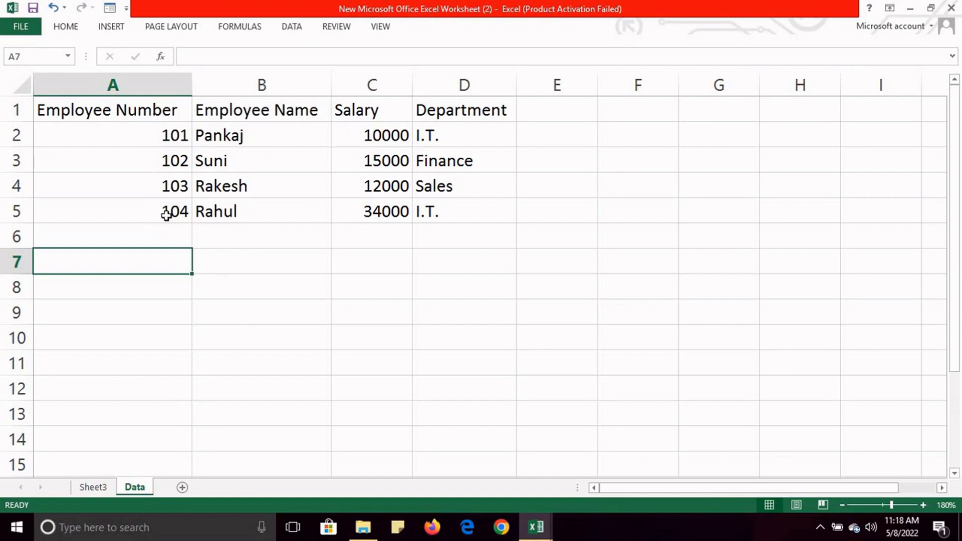
Start a VLOOKUP formula in cell B4 of Sheet3 with A4 as the lookup value.
left_click(105, 489)
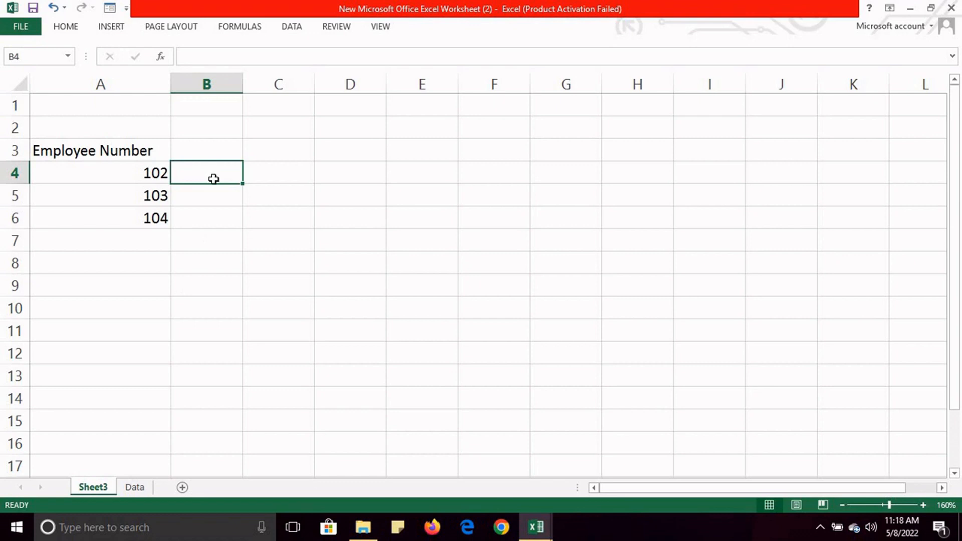
type("=")
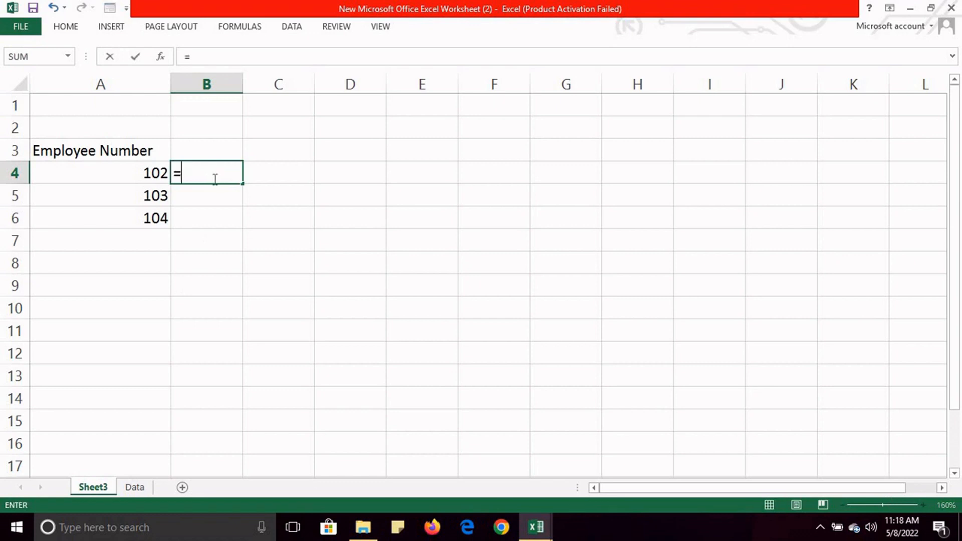
type("vlook")
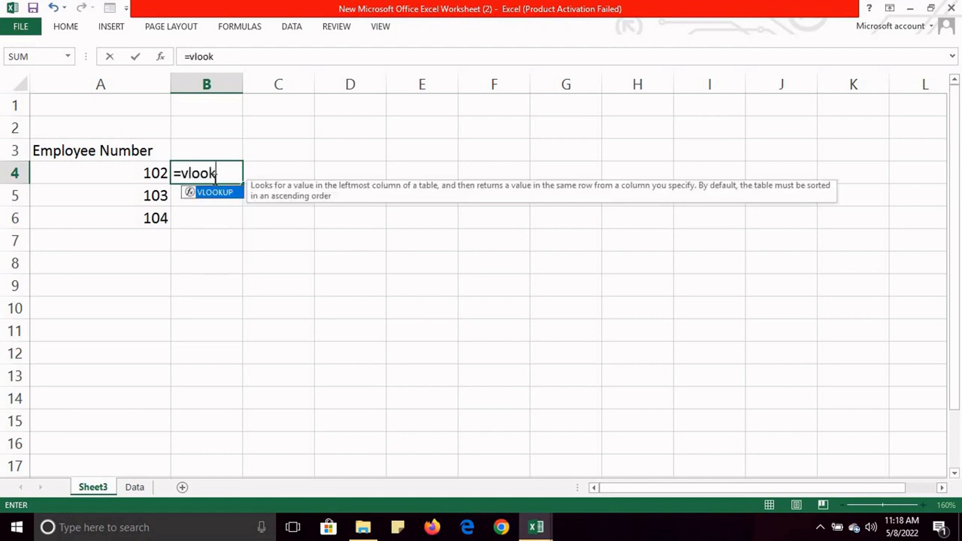
type("up(")
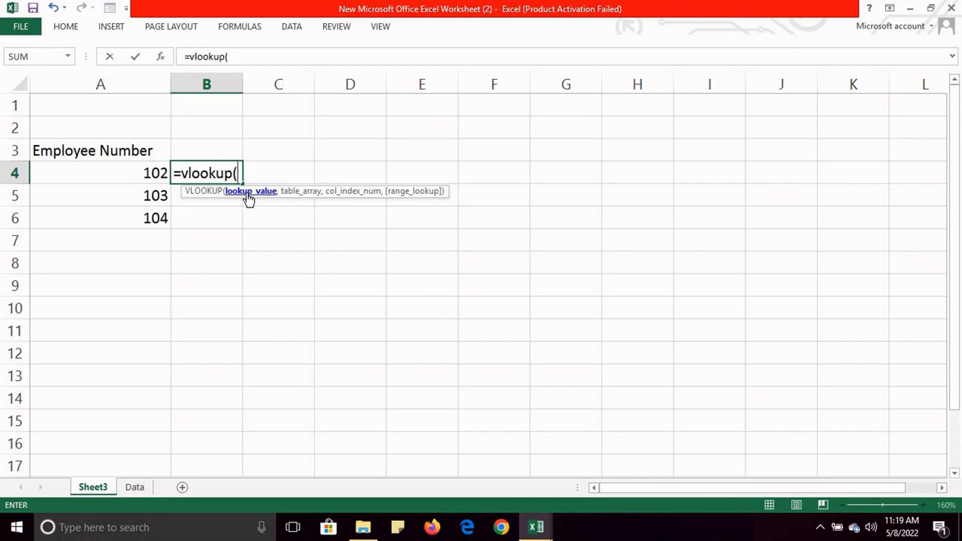
left_click(146, 173)
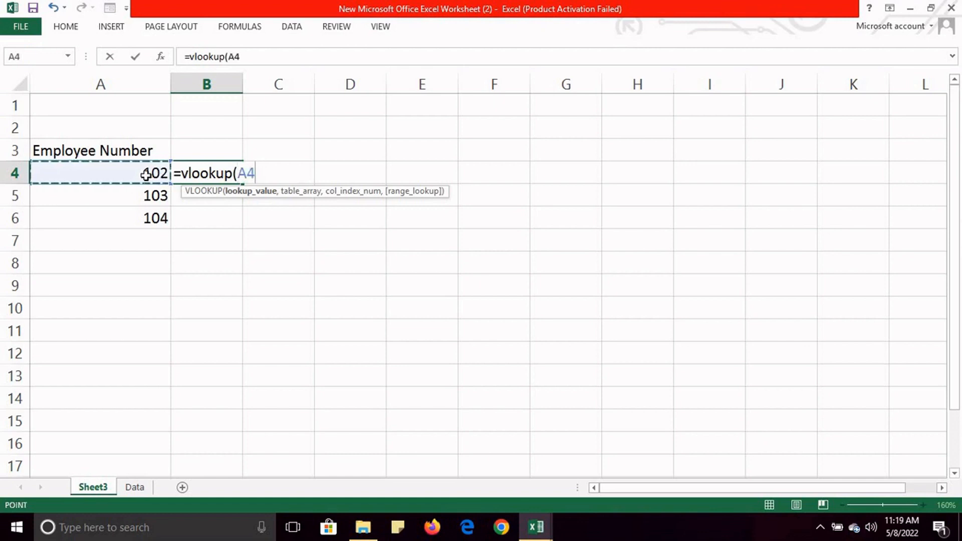
type(",")
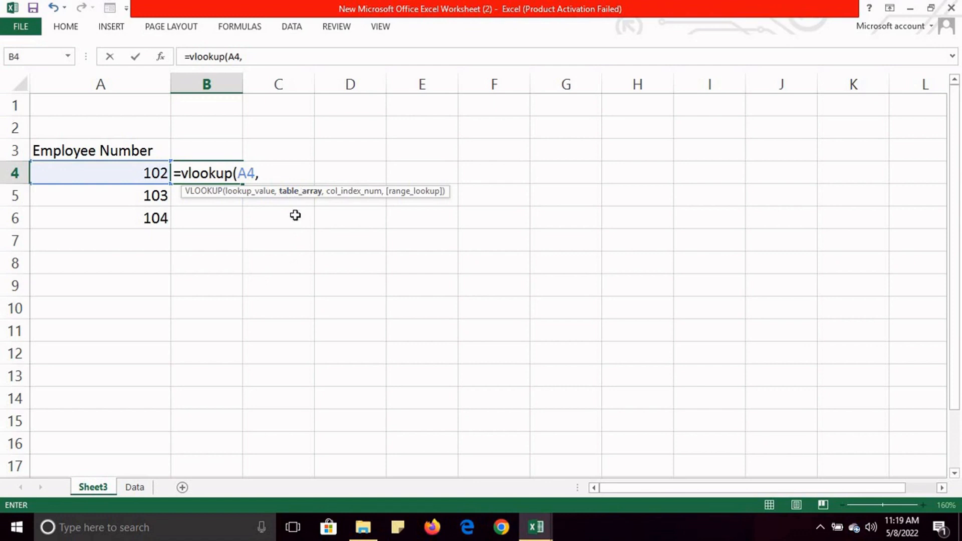
Set the range A1:D5 on the Data sheet, headers included, as the VLOOKUP table array.
left_click(134, 489)
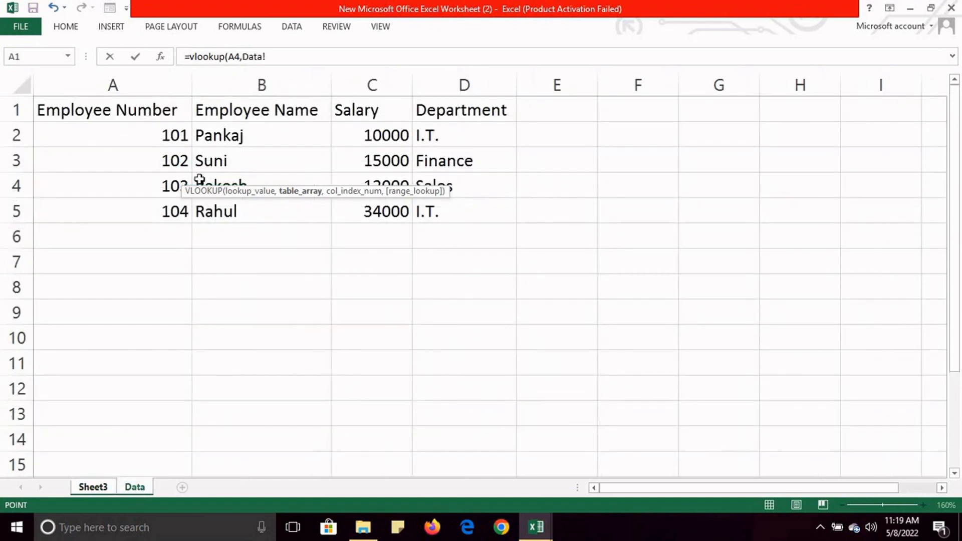
left_click_drag(98, 109, 301, 128)
left_click_drag(421, 121, 453, 210)
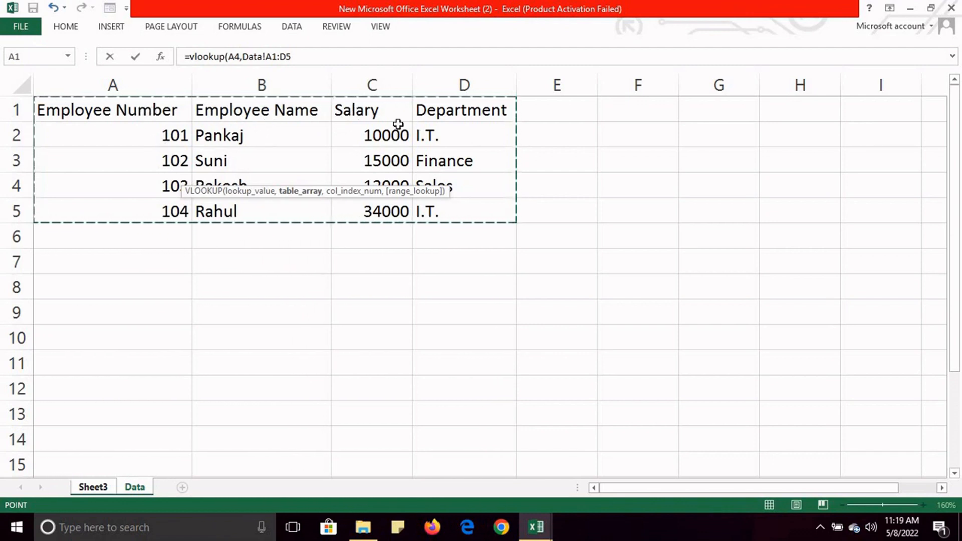
Complete the VLOOKUP formula with column index 3 and an exact match (FALSE), and enter it.
left_click(320, 57)
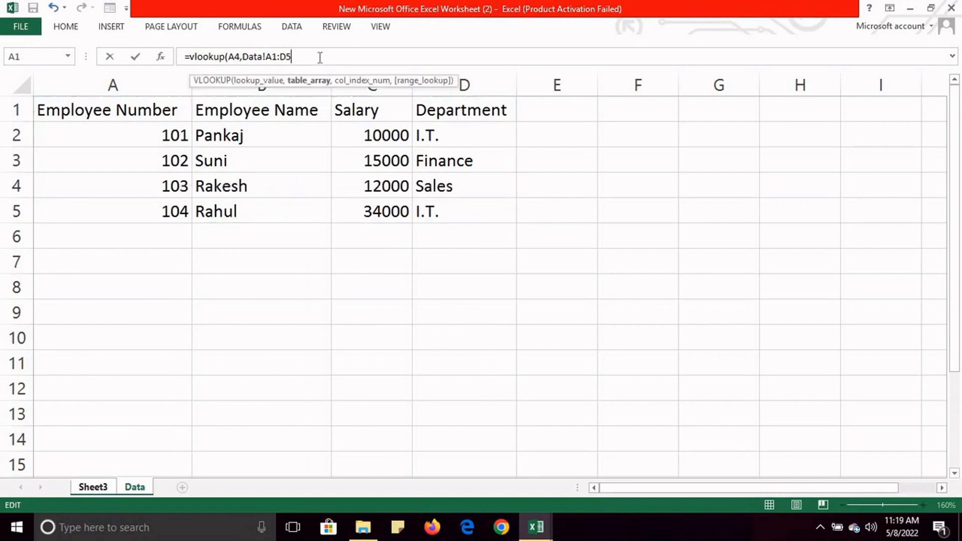
type(",3")
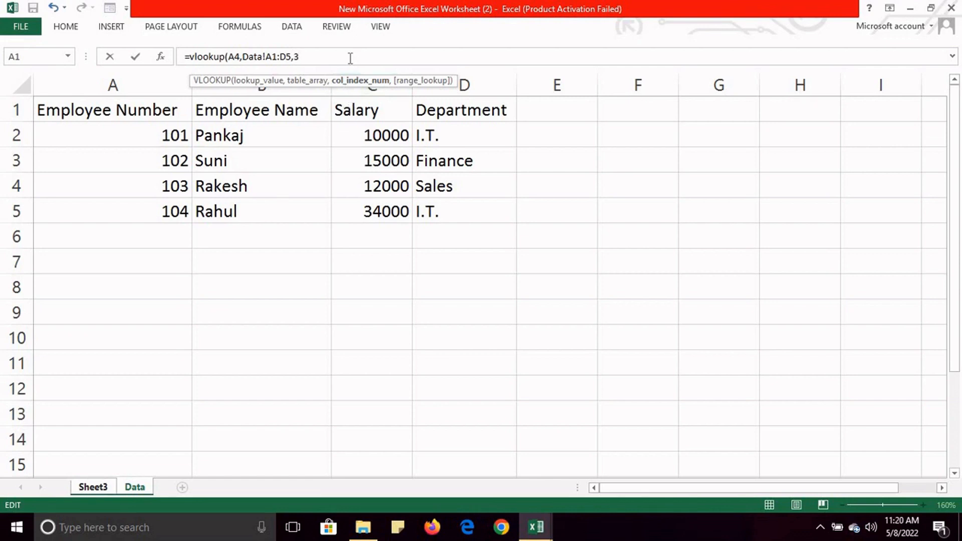
type(",")
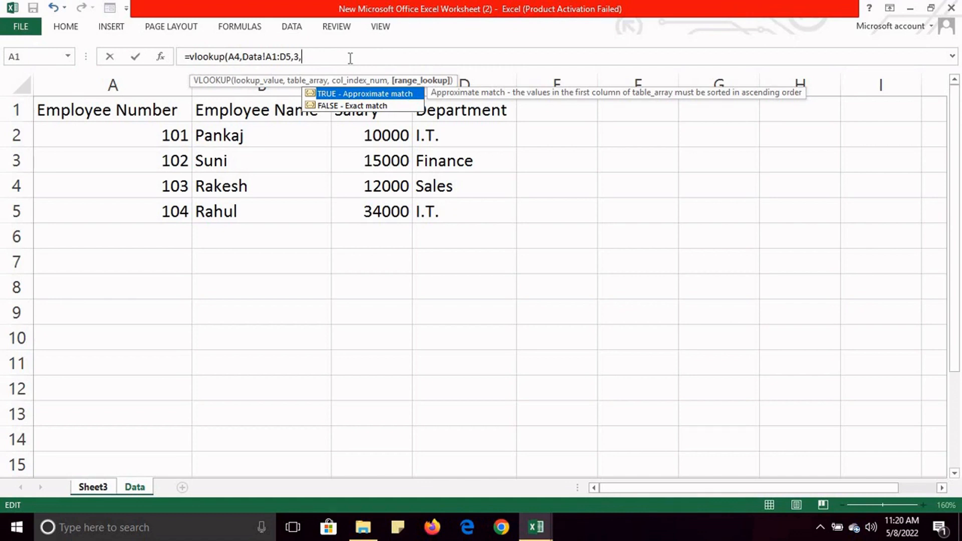
key("Down")
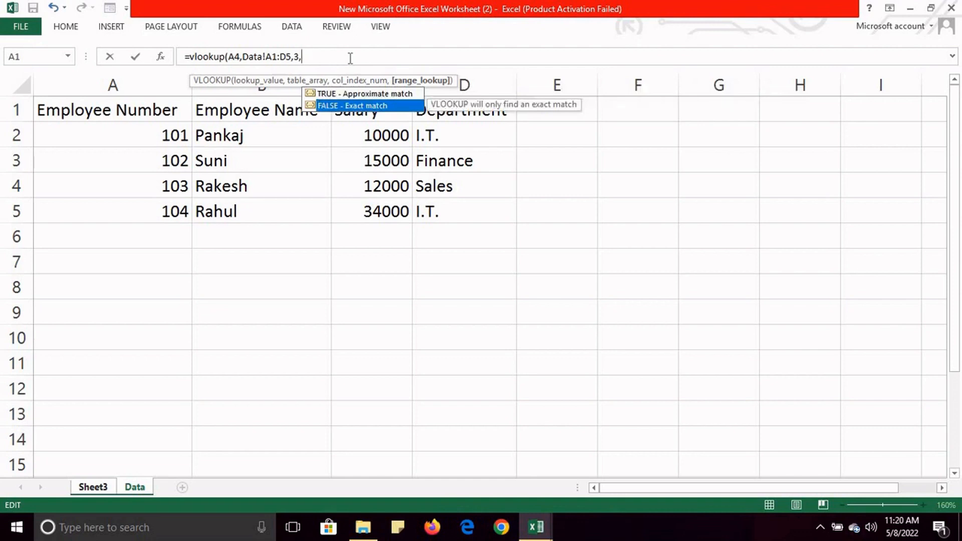
key("Tab")
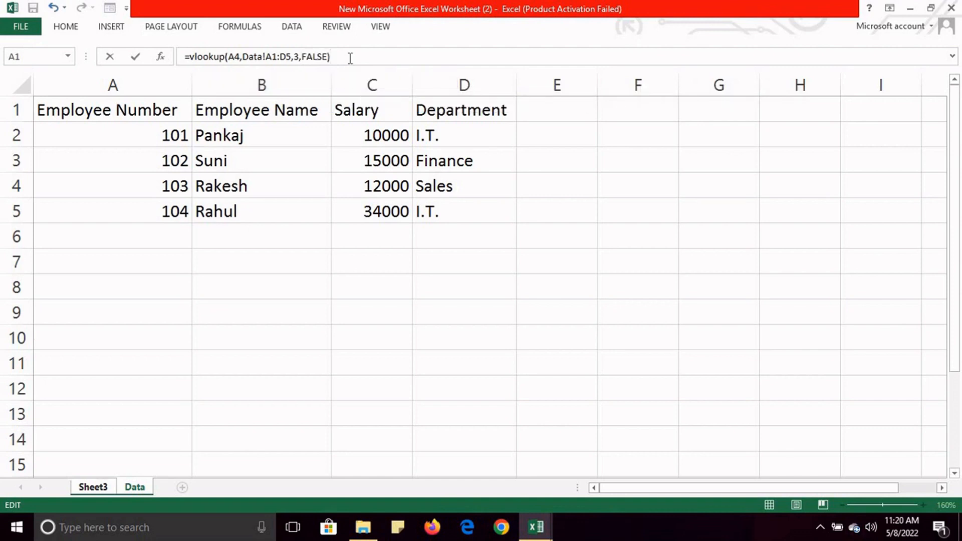
key("Return")
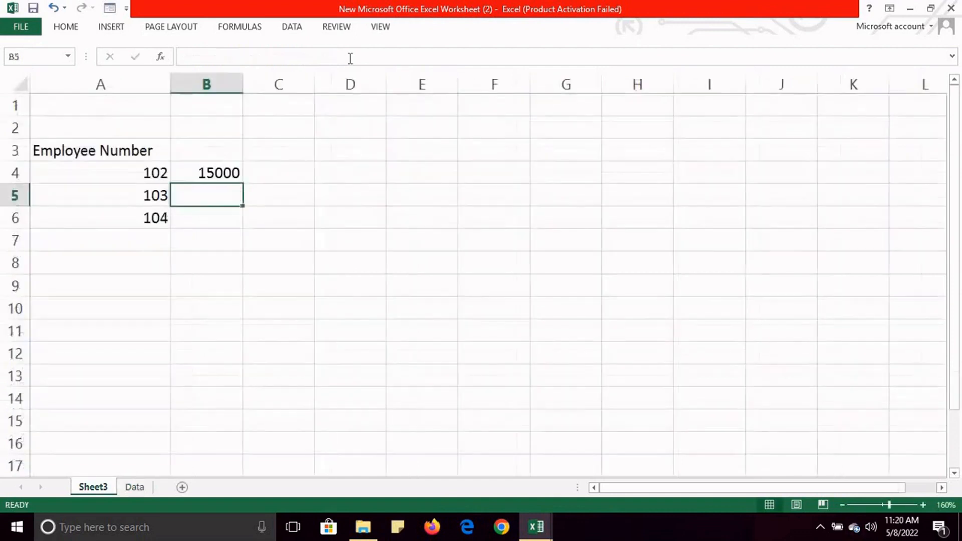
Check the lookup result in Sheet3's B4 against the salary of employee 102 on the Data sheet.
left_click(122, 170)
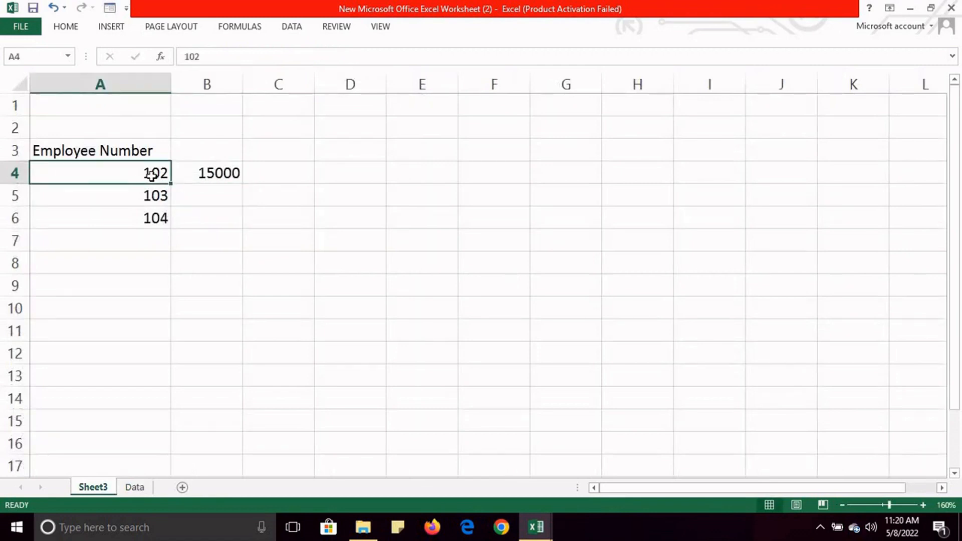
left_click(197, 174)
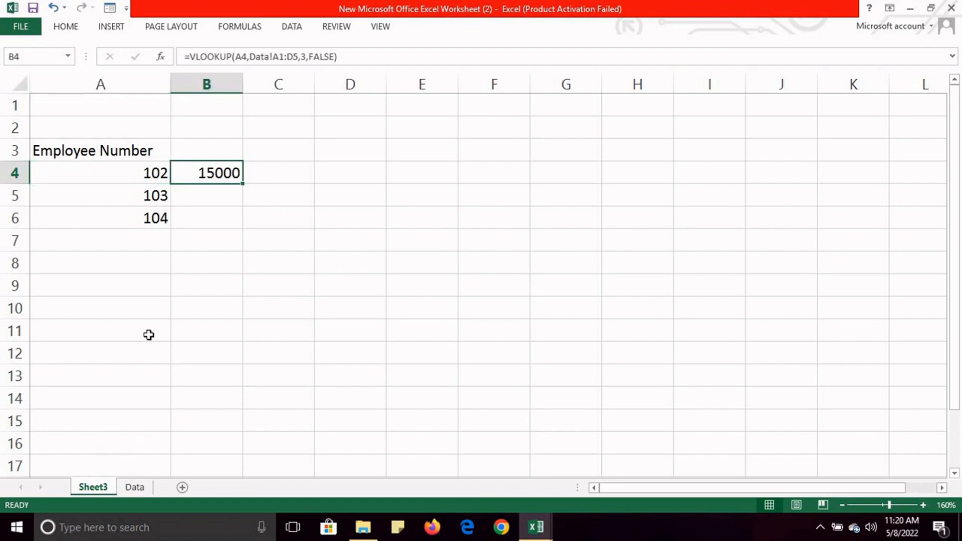
left_click(134, 484)
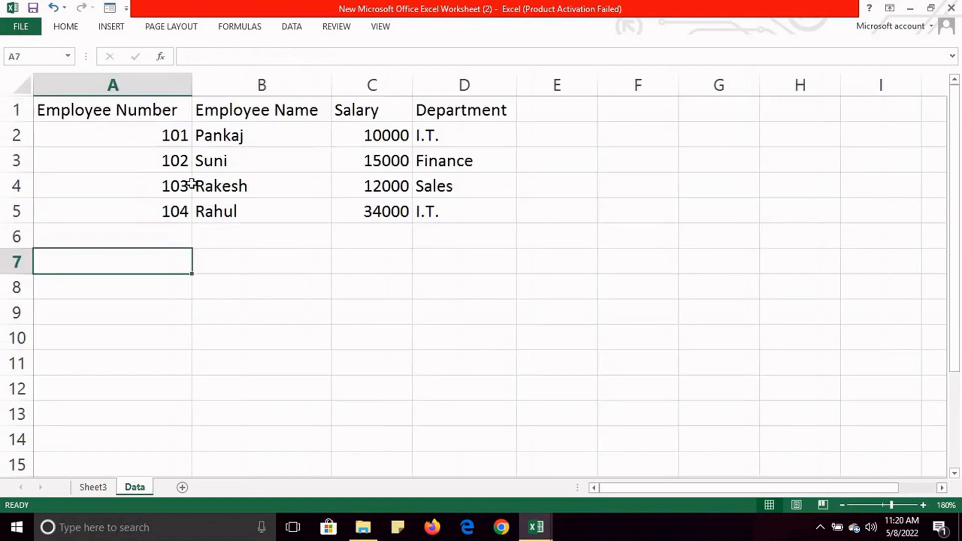
left_click(174, 165)
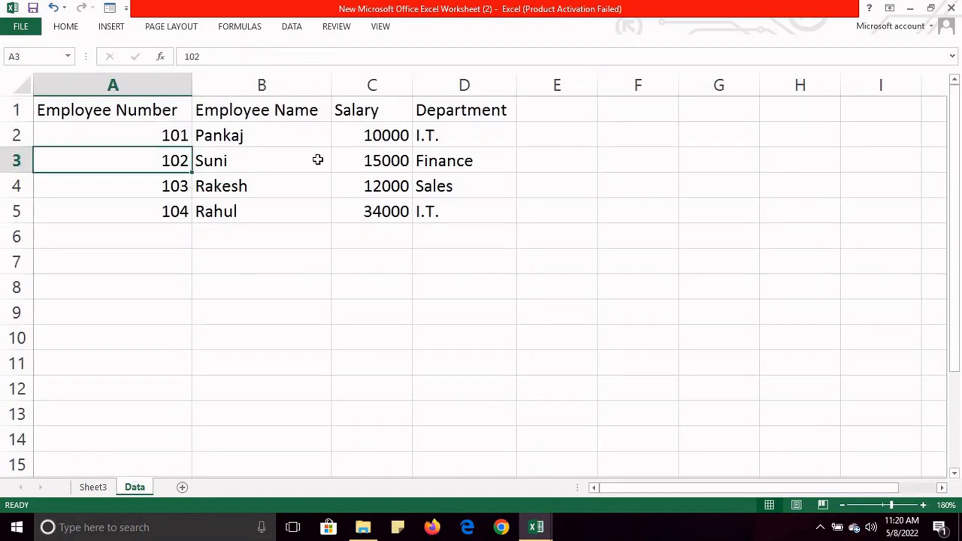
left_click(353, 165)
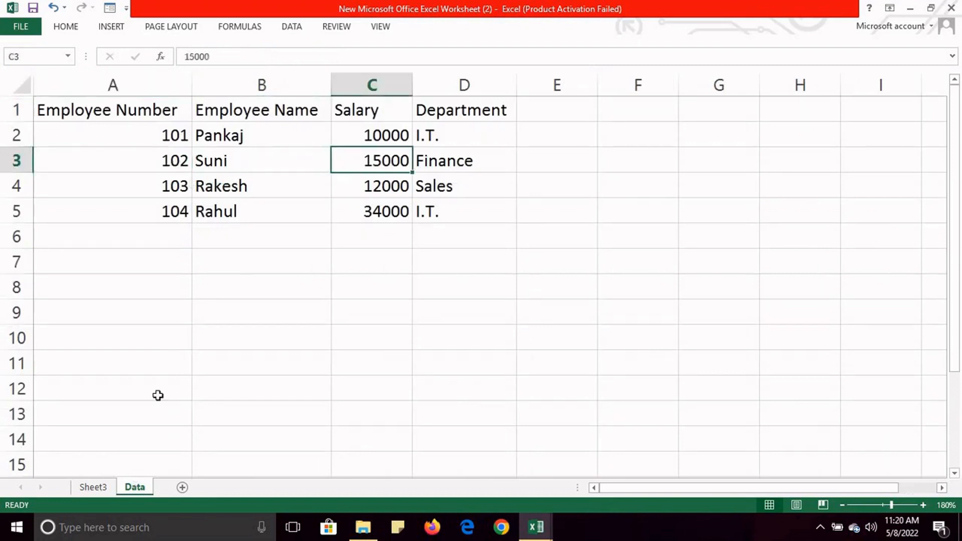
left_click(103, 490)
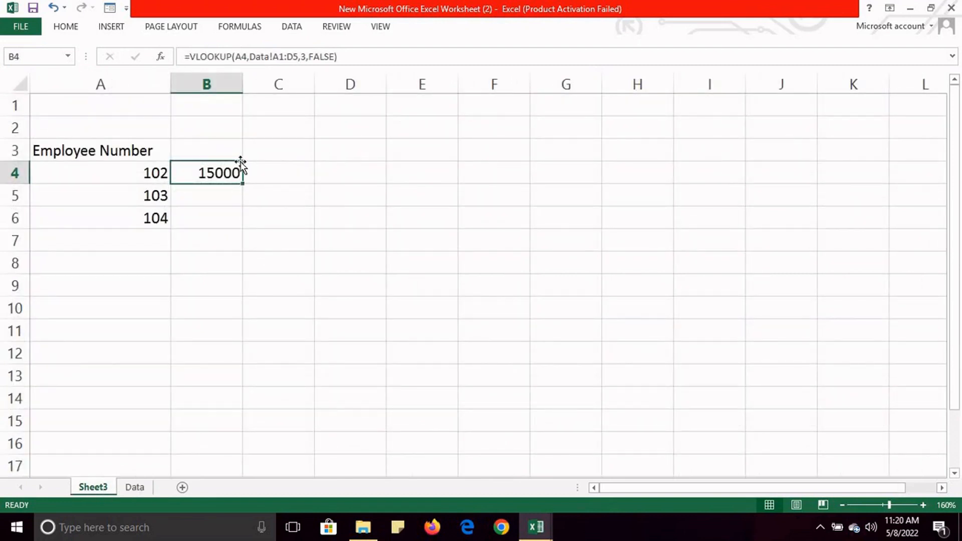
Review the Department entry for employee 102 and the four column headers on the Data sheet, and return to Sheet3.
left_click(134, 490)
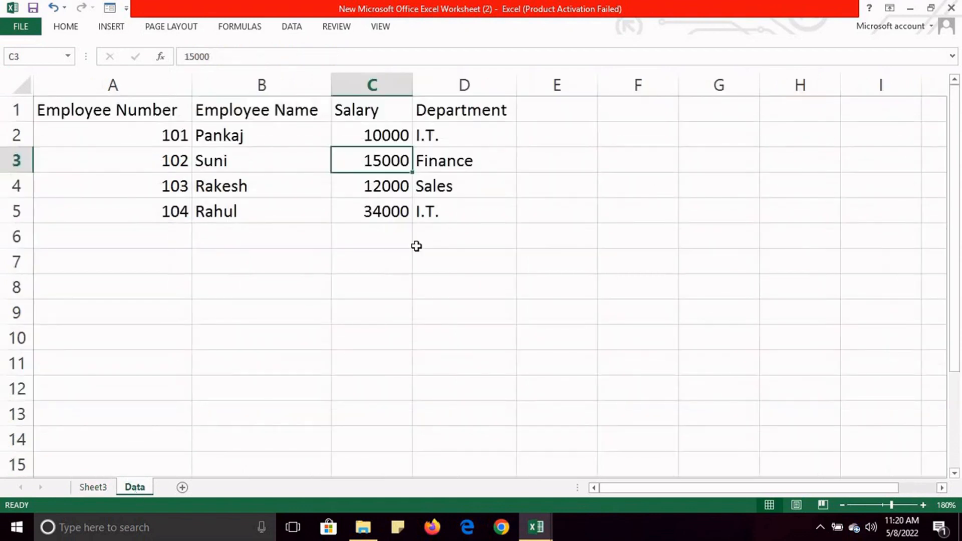
left_click(464, 160)
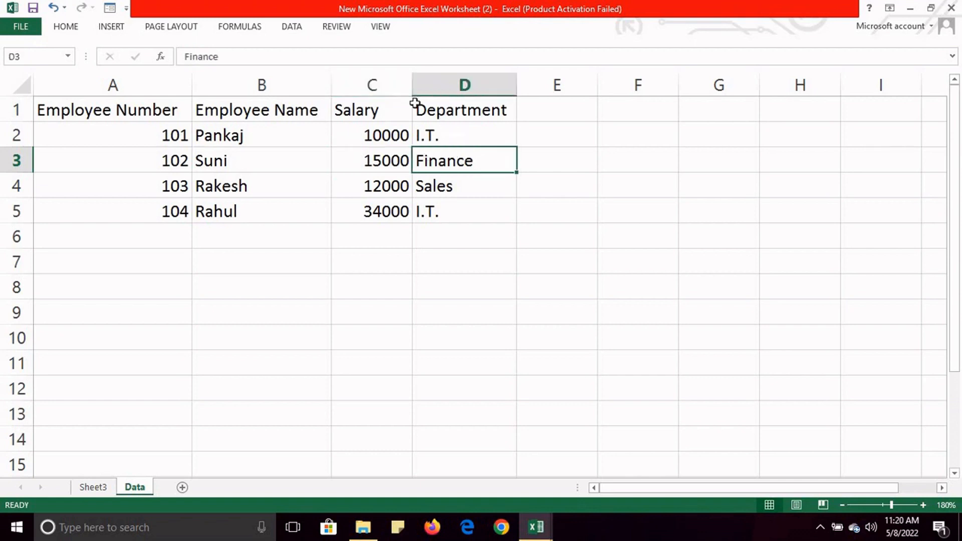
left_click(142, 107)
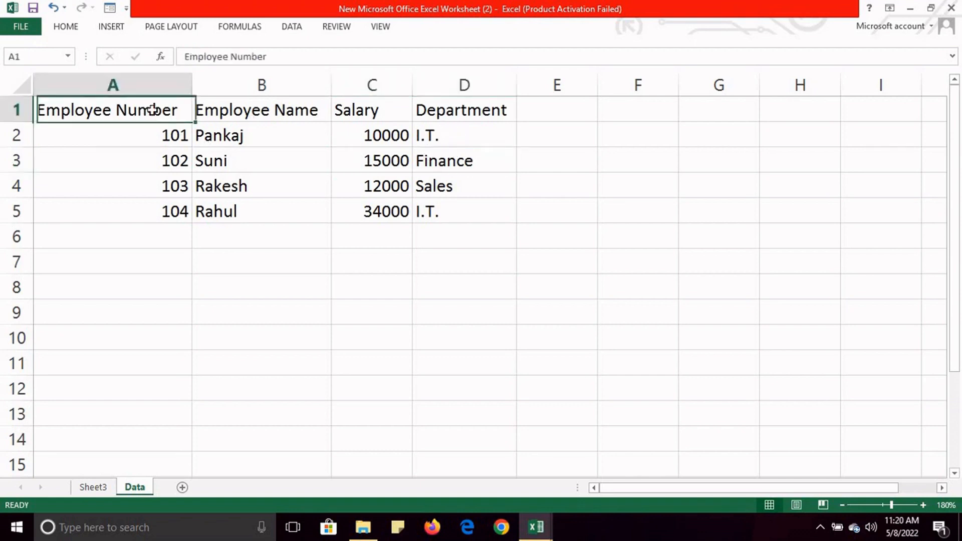
left_click(258, 107)
left_click(387, 112)
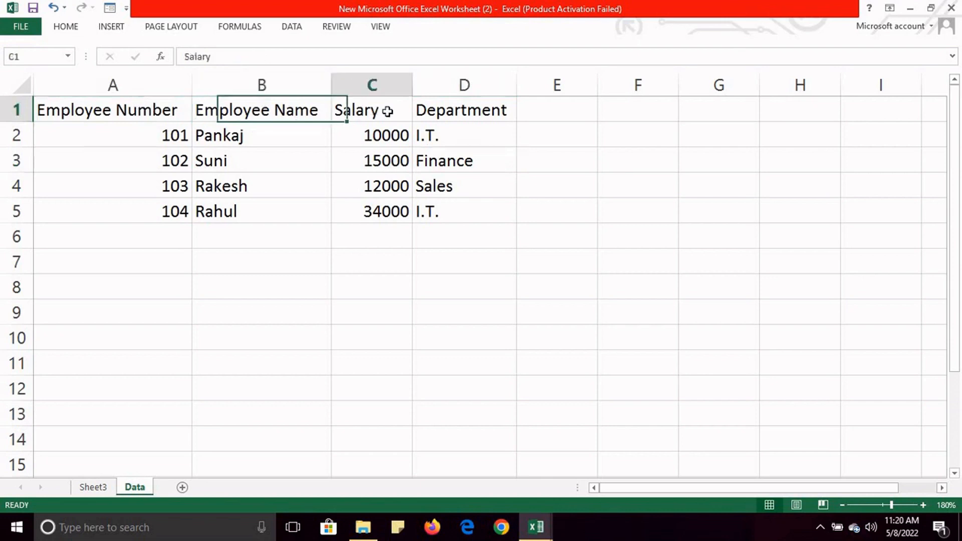
left_click(481, 112)
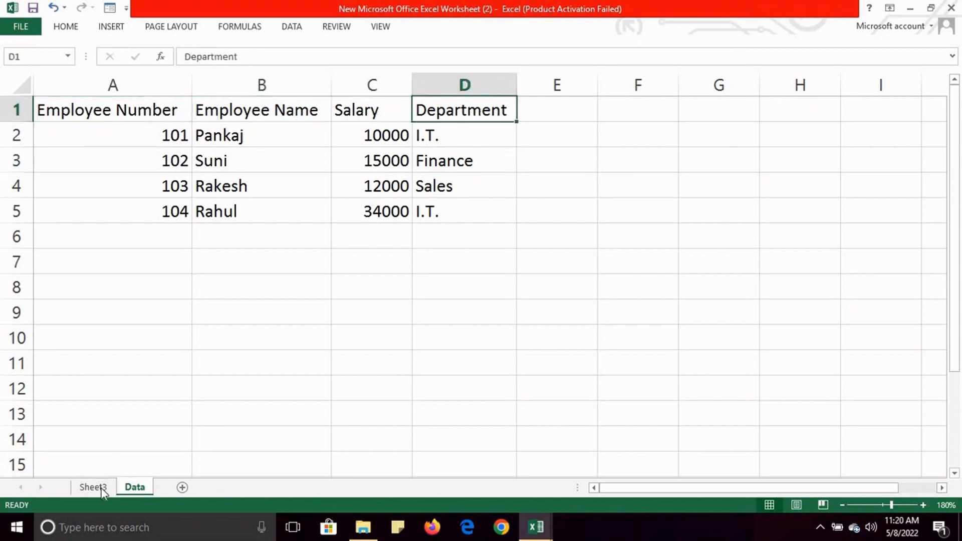
left_click(93, 487)
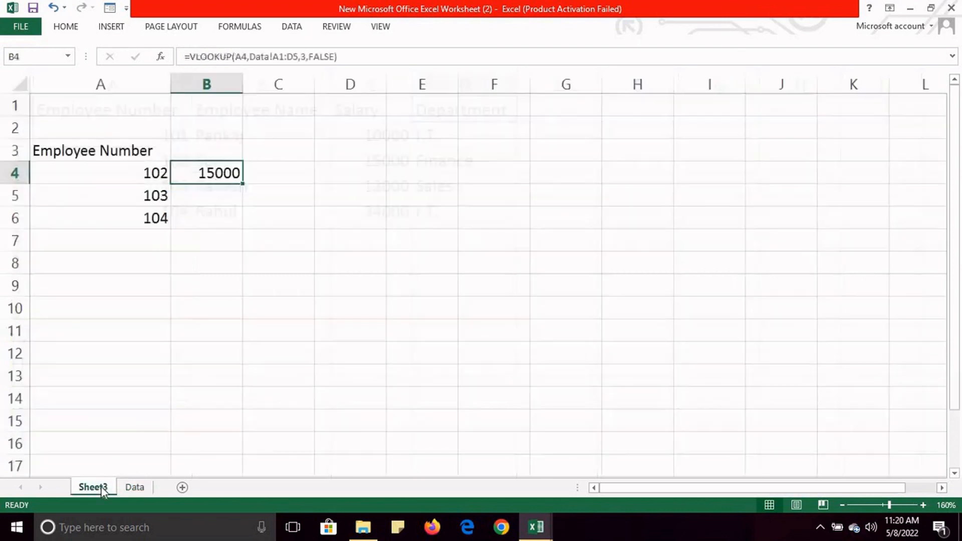
Change the column index in Sheet3's B4 VLOOKUP formula to 4 to return the employee's department.
left_click(305, 56)
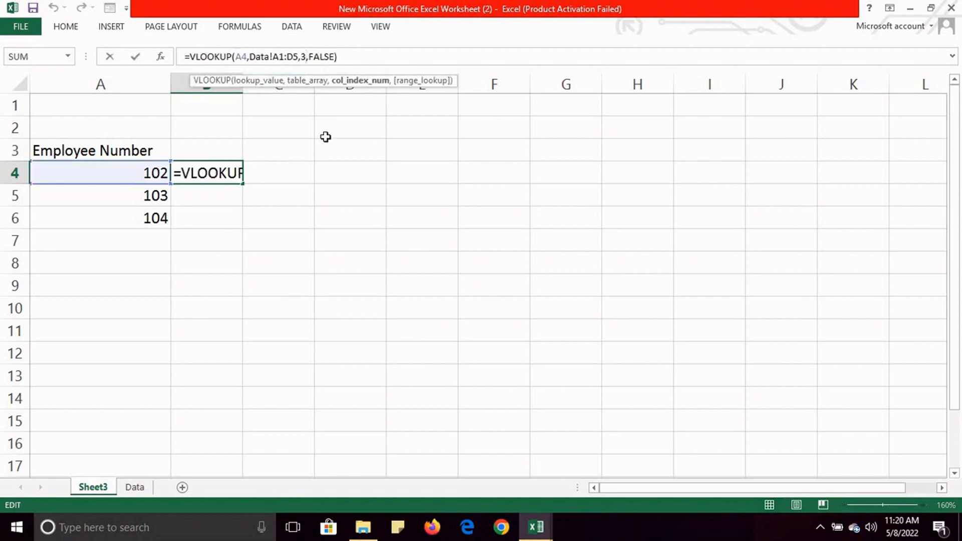
key("BackSpace")
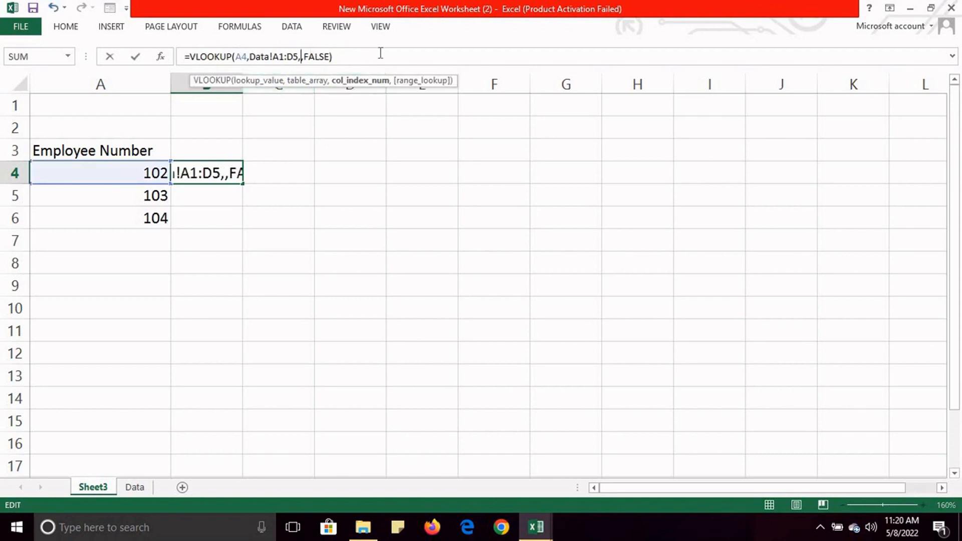
type("4")
left_click(381, 53)
key("Return")
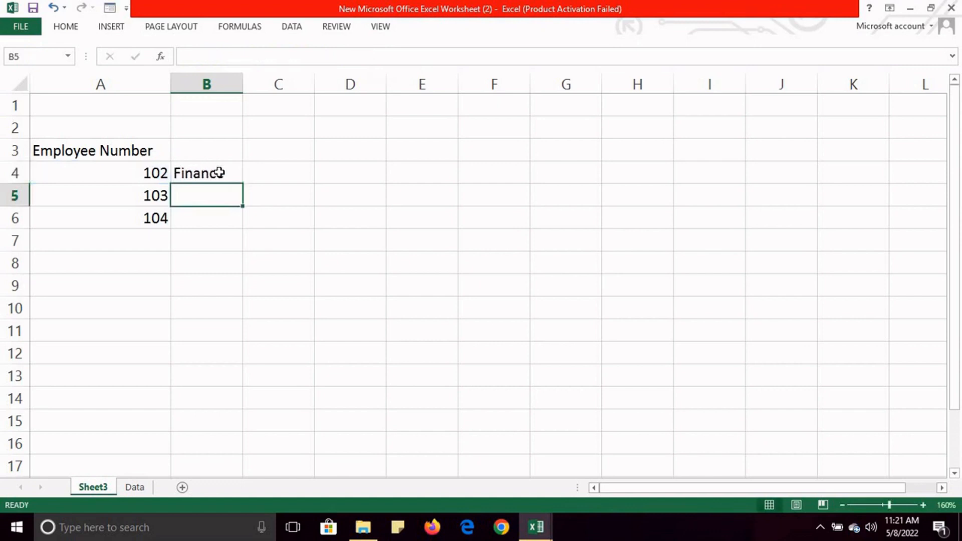
Compare the returned department with employee 102's row on the Data sheet and find the Employee Name column's position.
left_click(134, 487)
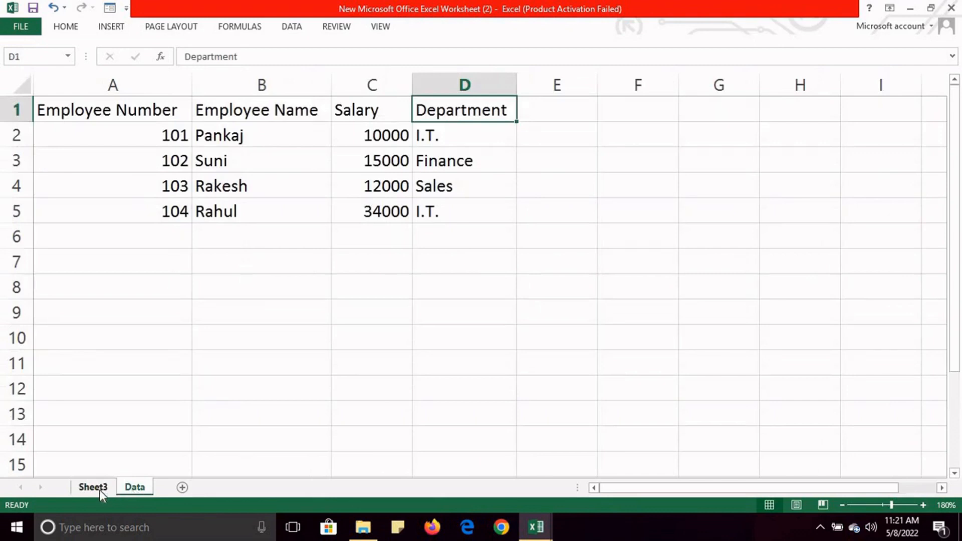
left_click(95, 487)
left_click(131, 488)
left_click(258, 115)
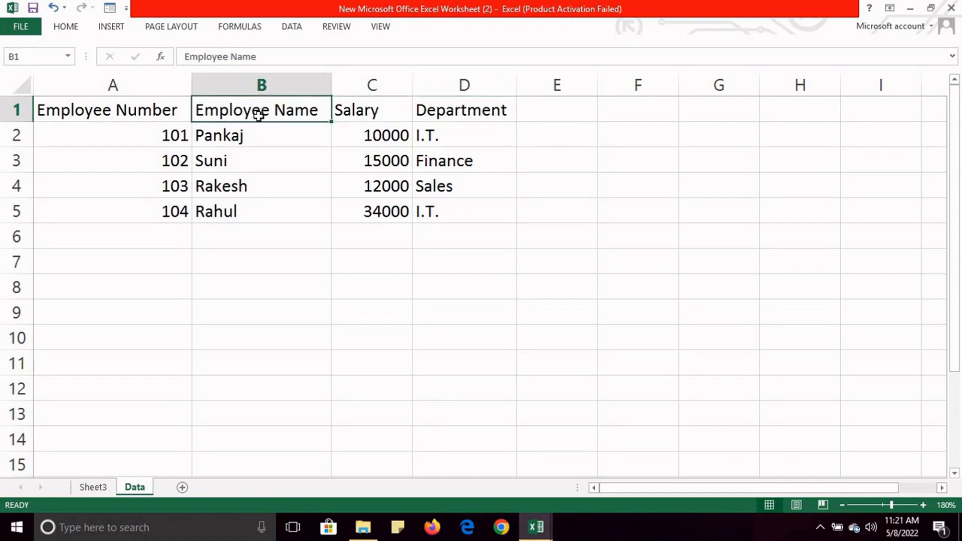
left_click(100, 489)
Set the VLOOKUP column index in B4 to 2 to return employee names, and fill the formula down to B6.
left_click(196, 168)
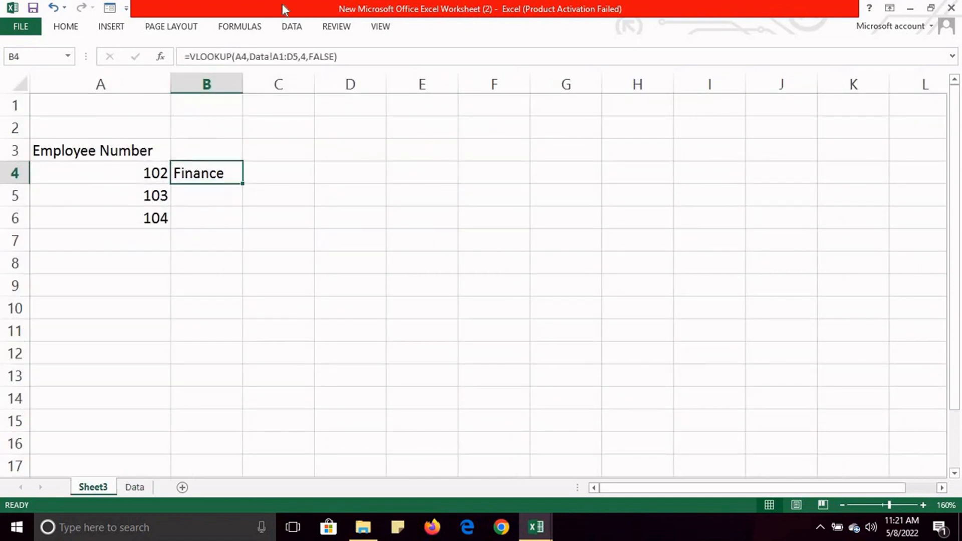
left_click(306, 57)
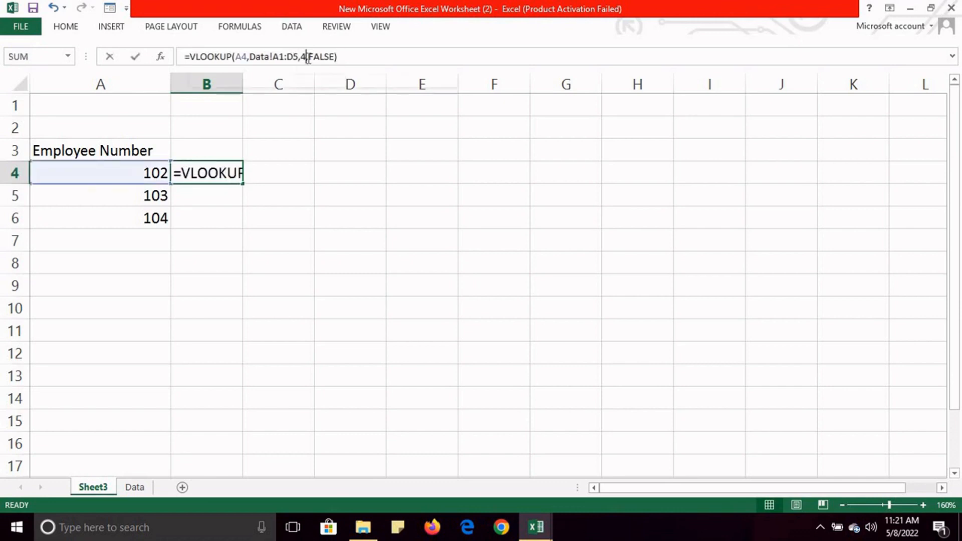
key("BackSpace")
type("2")
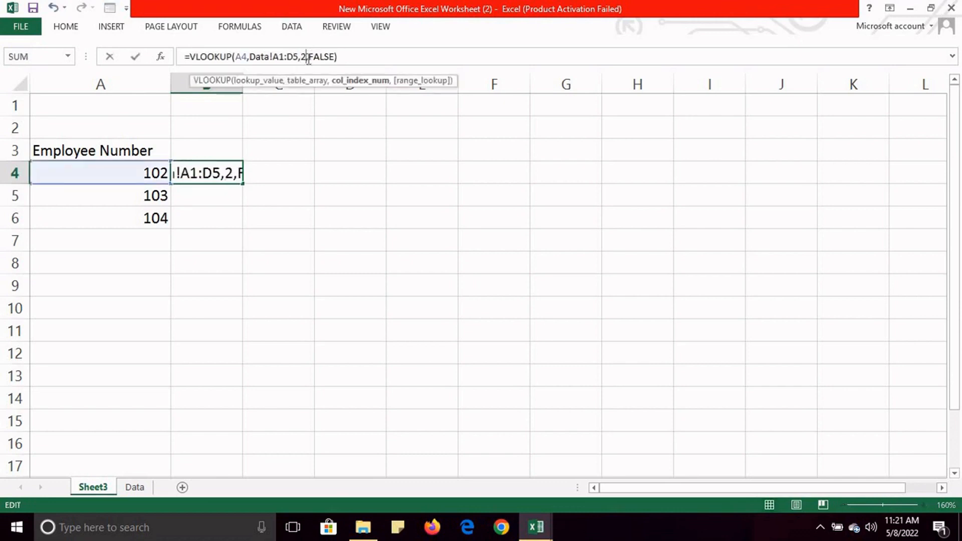
left_click(347, 59)
key("Return")
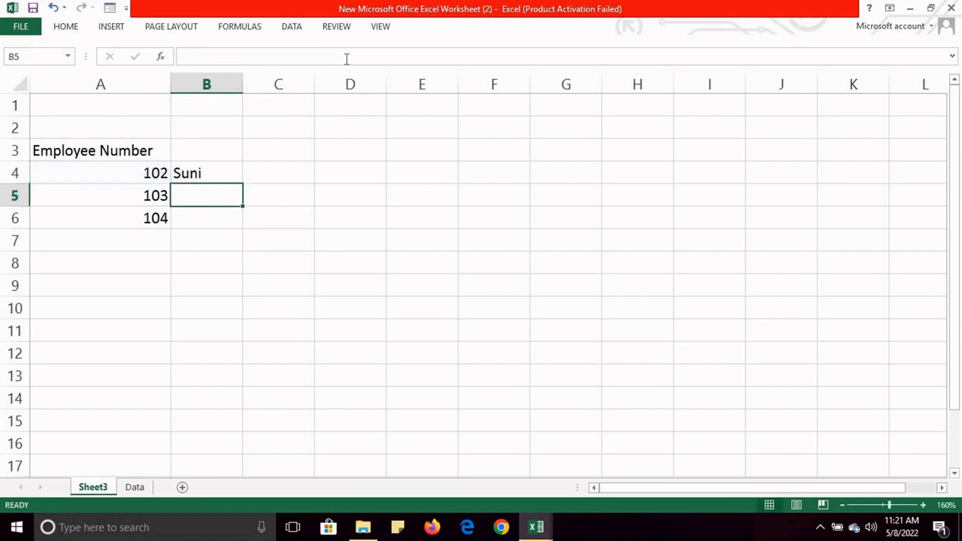
left_click(198, 174)
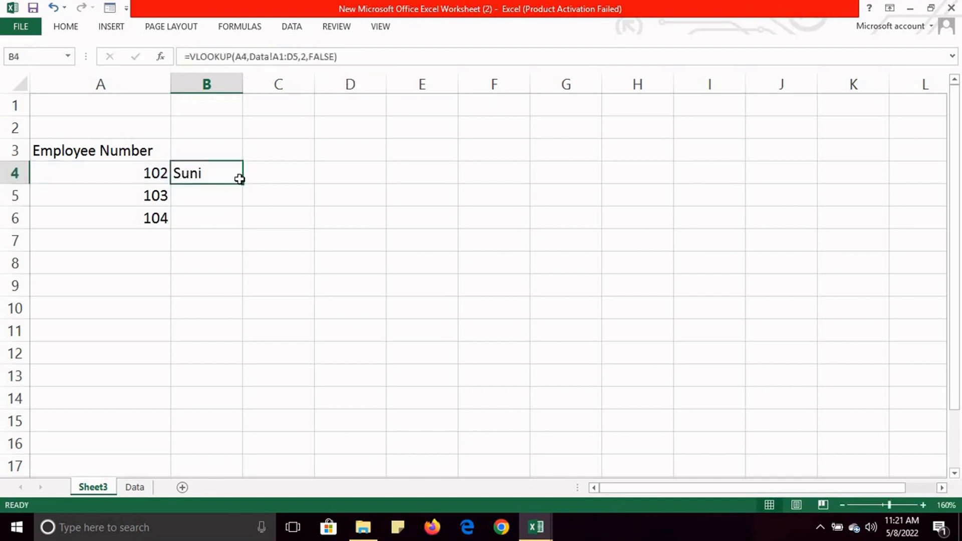
left_click_drag(243, 186, 241, 227)
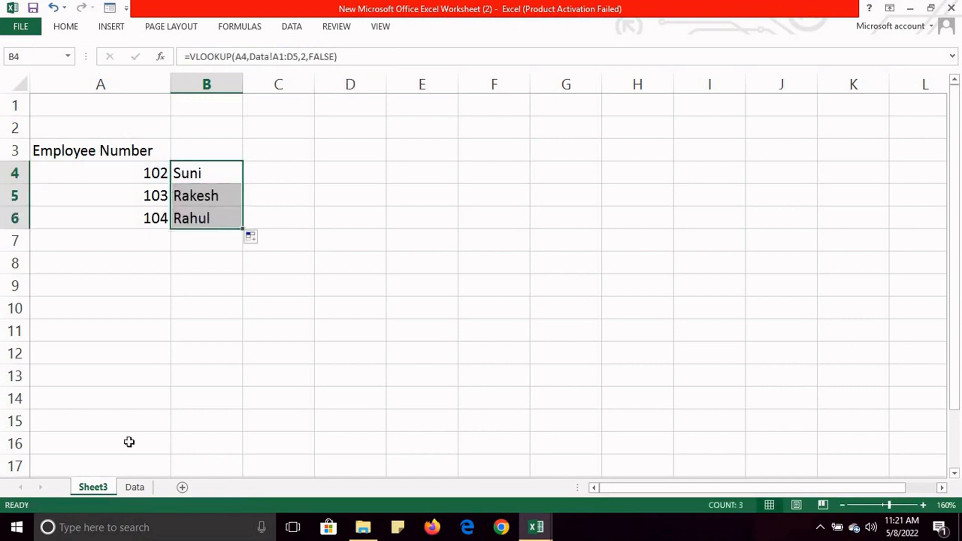
Check each employee number in A4:A6 against the name returned beside it in column B.
left_click(136, 171)
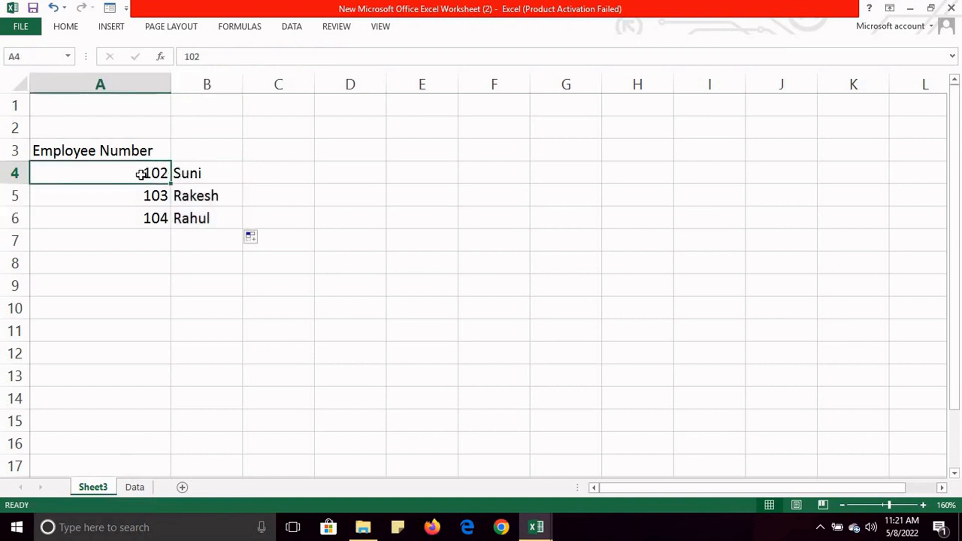
left_click(207, 175)
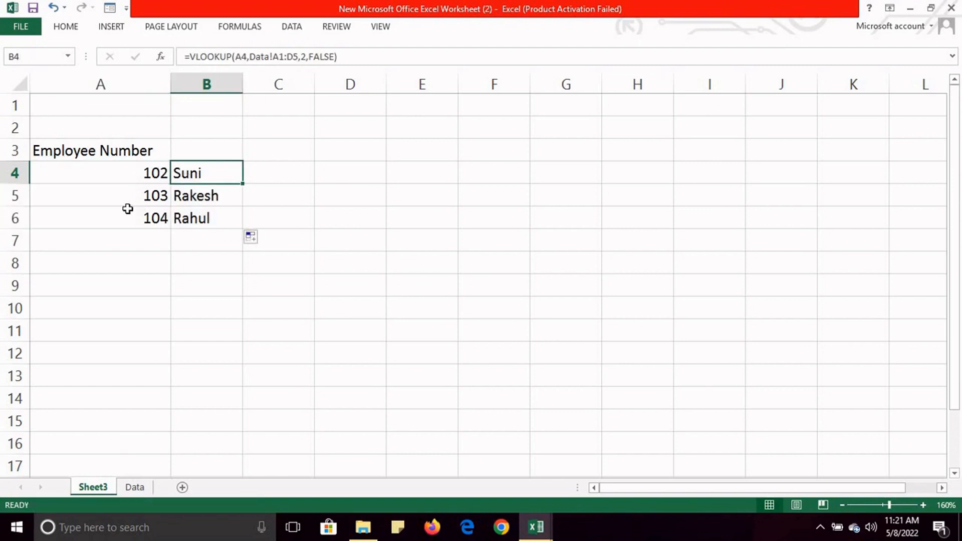
left_click(149, 200)
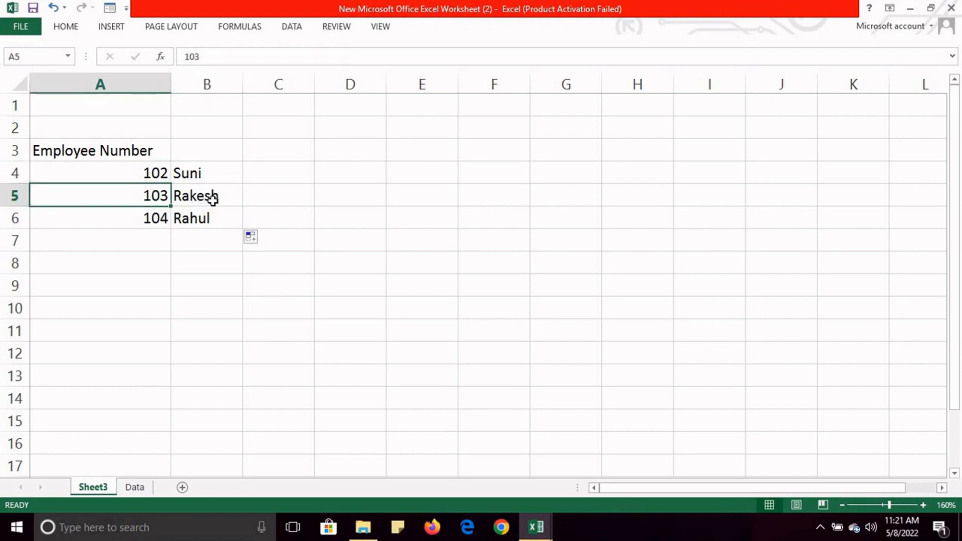
left_click(211, 198)
left_click(147, 219)
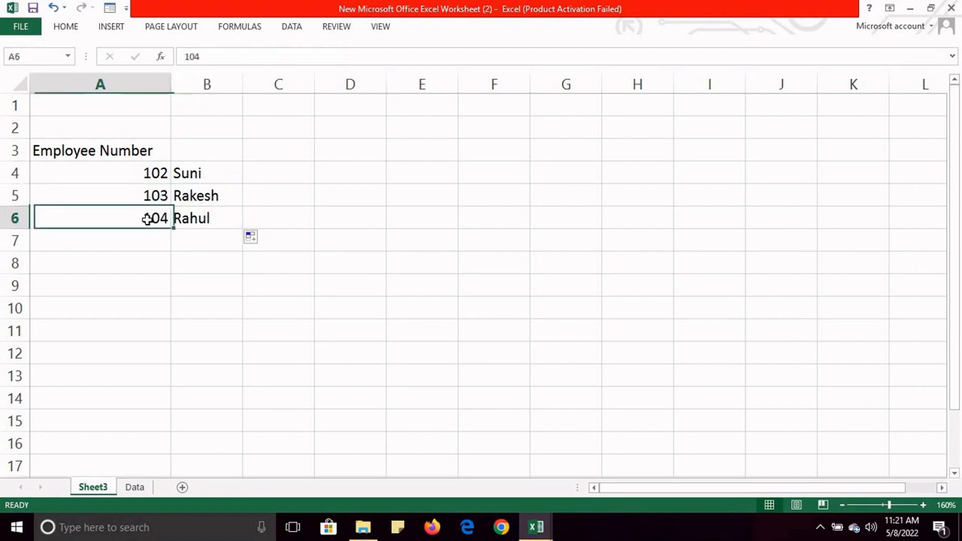
left_click(201, 219)
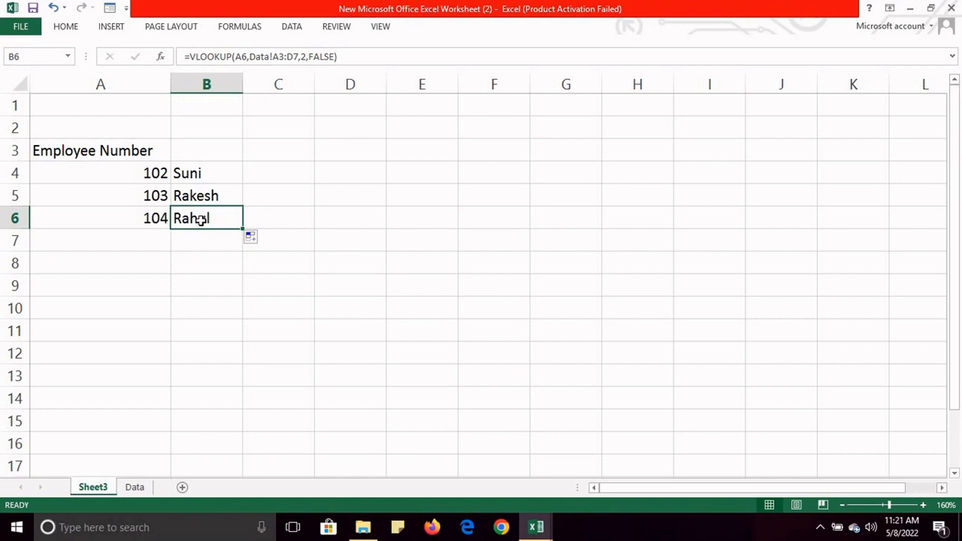
Change the VLOOKUP column index in B4 to 3 to return the salary.
left_click(213, 173)
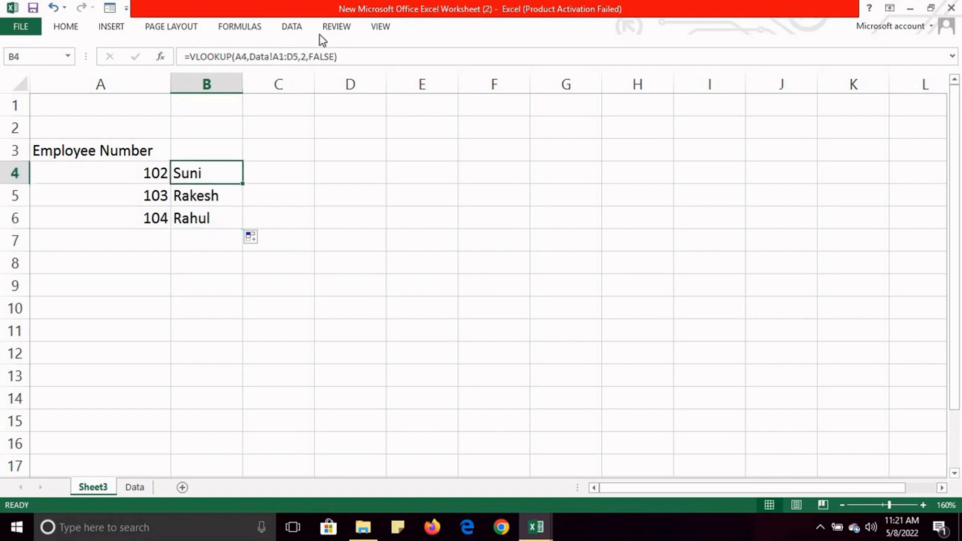
left_click(307, 57)
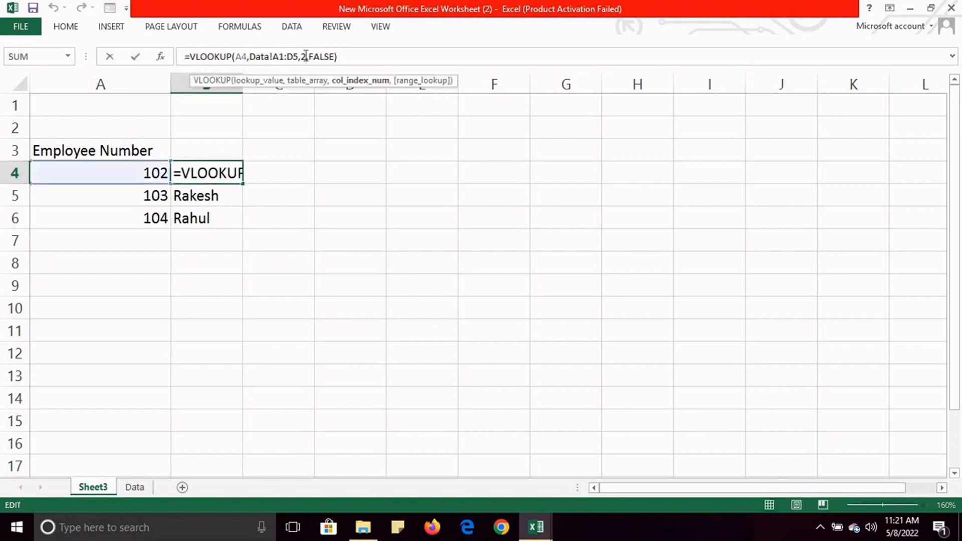
key("BackSpace")
type("3")
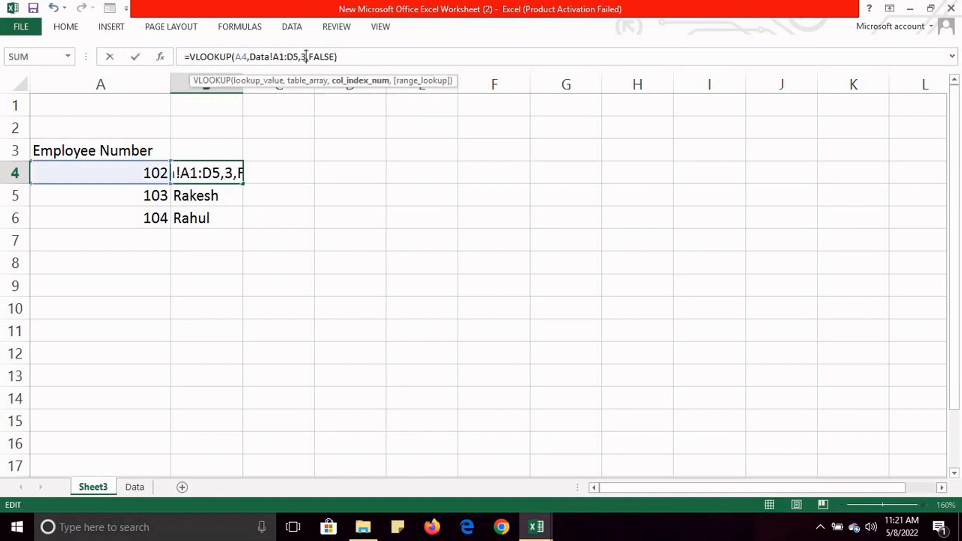
left_click(350, 56)
key("Return")
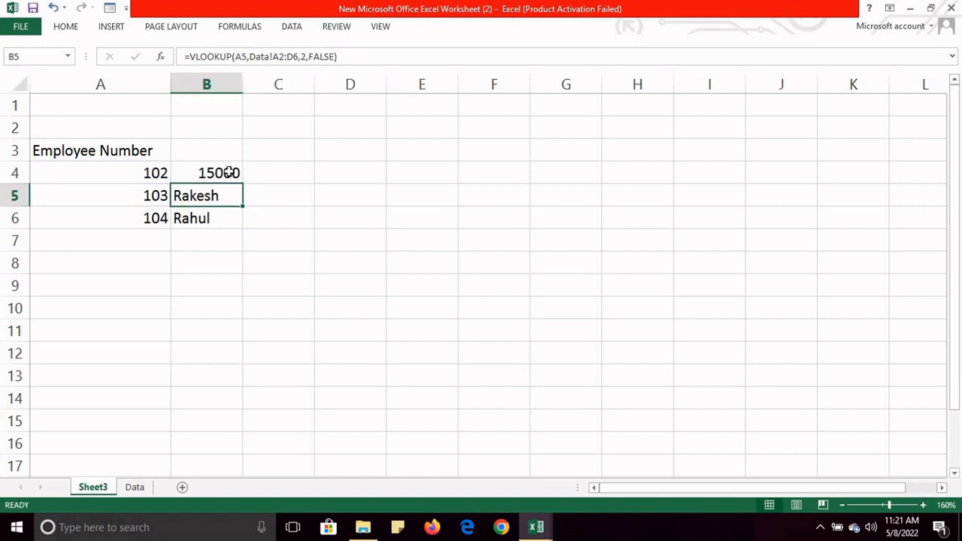
Enter the heading Salary in B3 and fill the B4 lookup formula down to B6.
left_click(219, 152)
type("Salary")
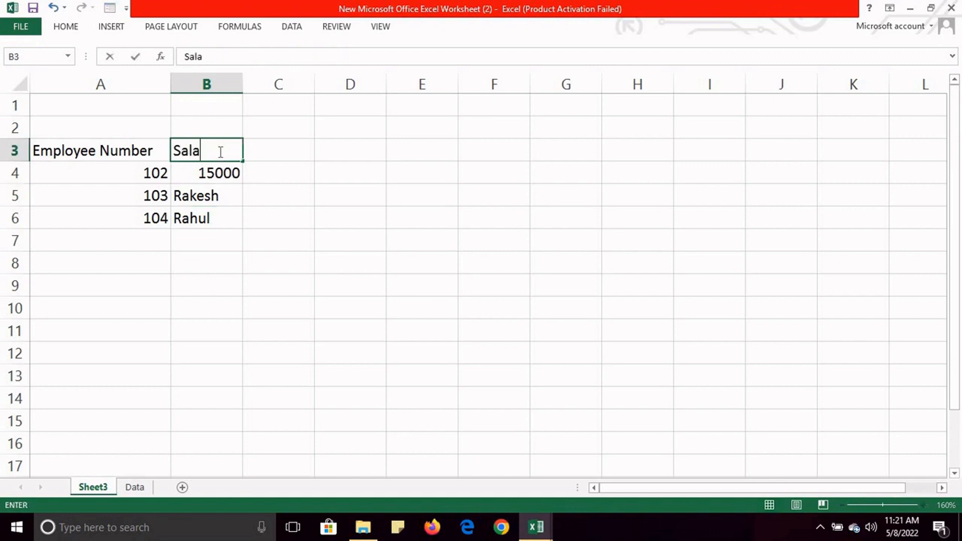
left_click(229, 181)
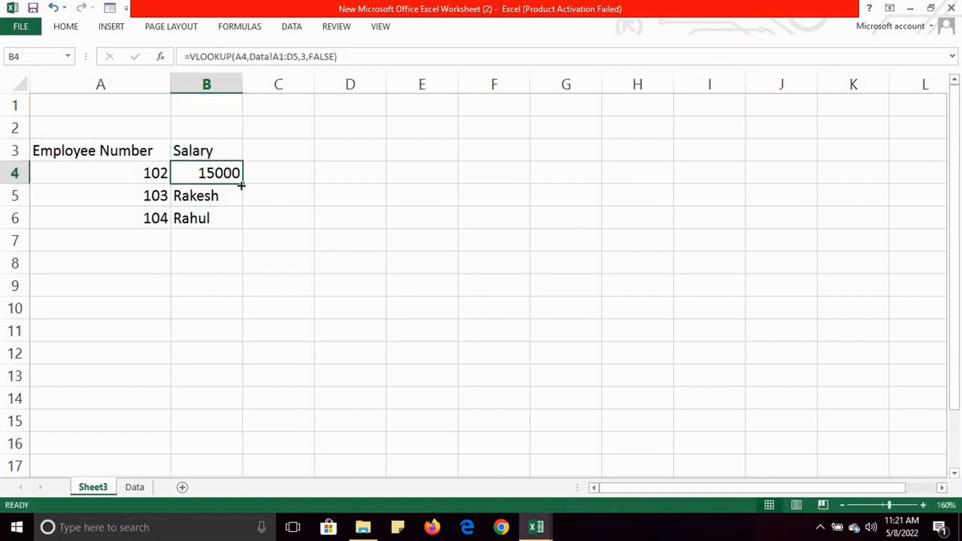
left_click_drag(242, 190, 242, 227)
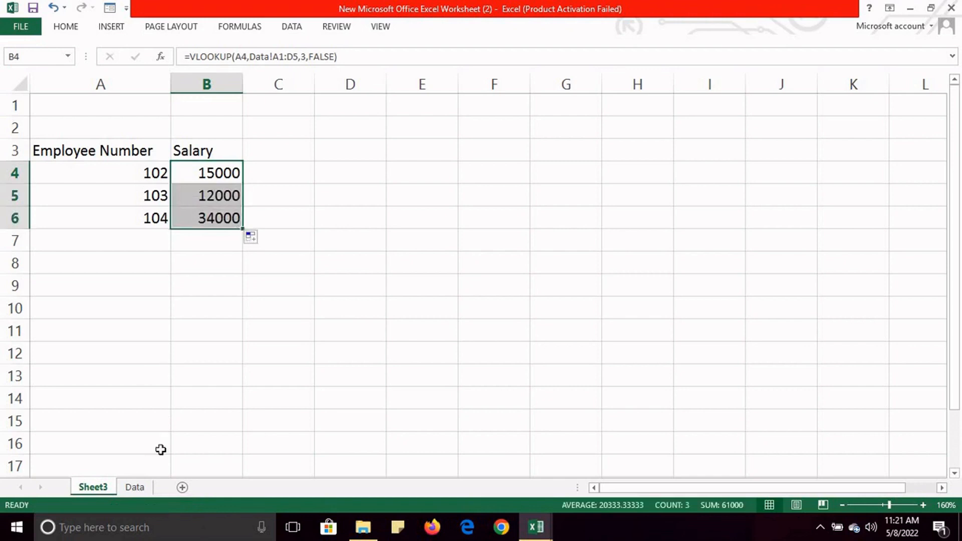
Compare the looked-up salaries on Sheet3 with the Salary column on the Data sheet.
left_click(136, 487)
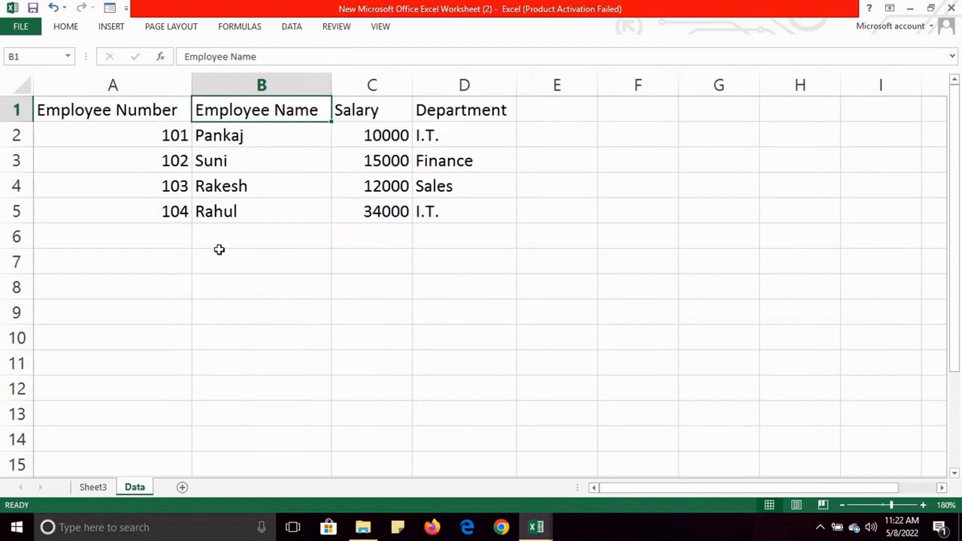
left_click(99, 493)
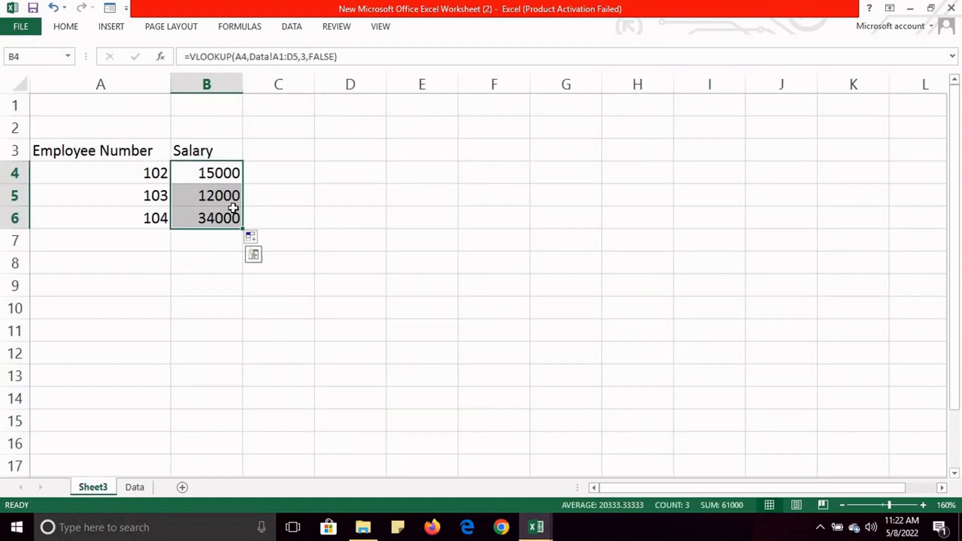
left_click(135, 487)
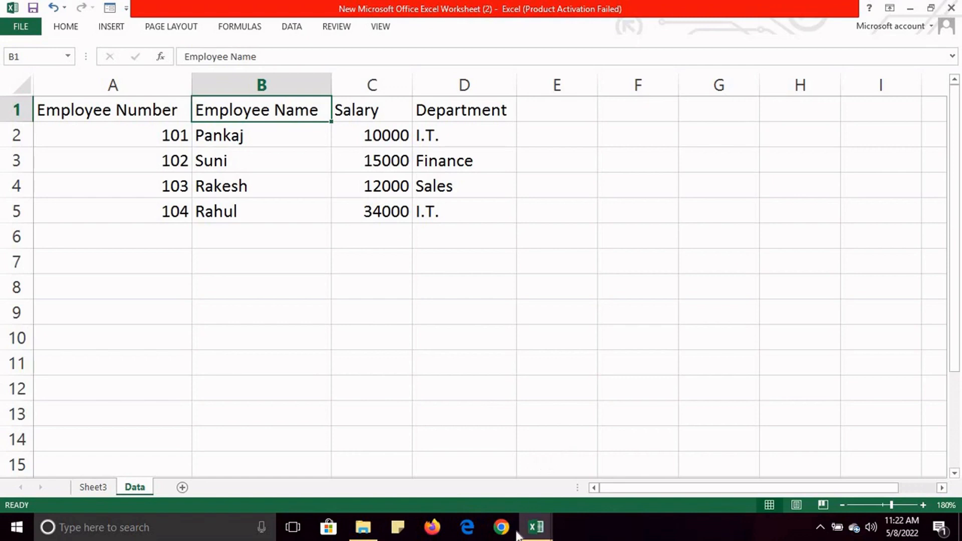
Switch to the sampledatainsurance workbook and examine the columns and rows of the PolicyData table.
left_click(536, 527)
left_click(614, 470)
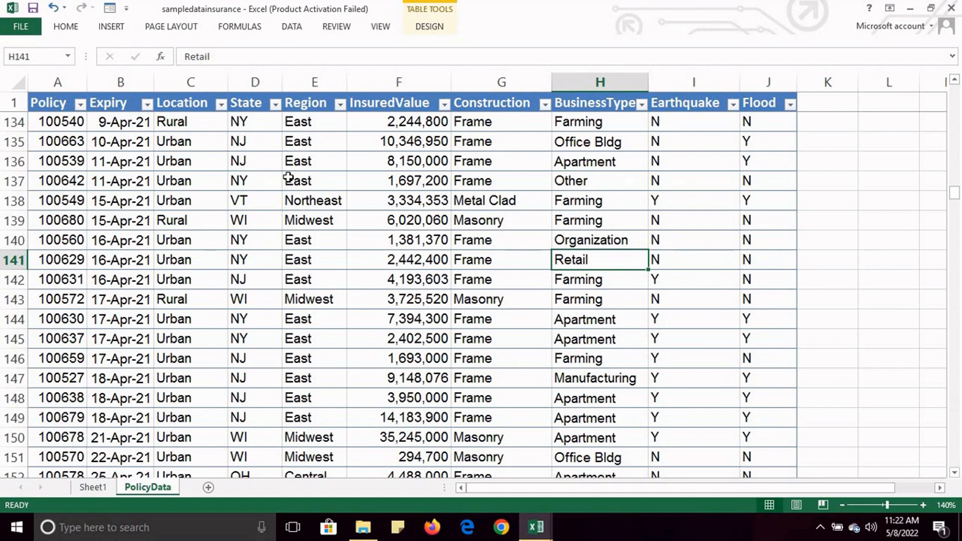
mouse_move(954, 196)
left_mouse_down()
mouse_move(959, 475)
mouse_move(951, 140)
mouse_move(955, 196)
left_mouse_up()
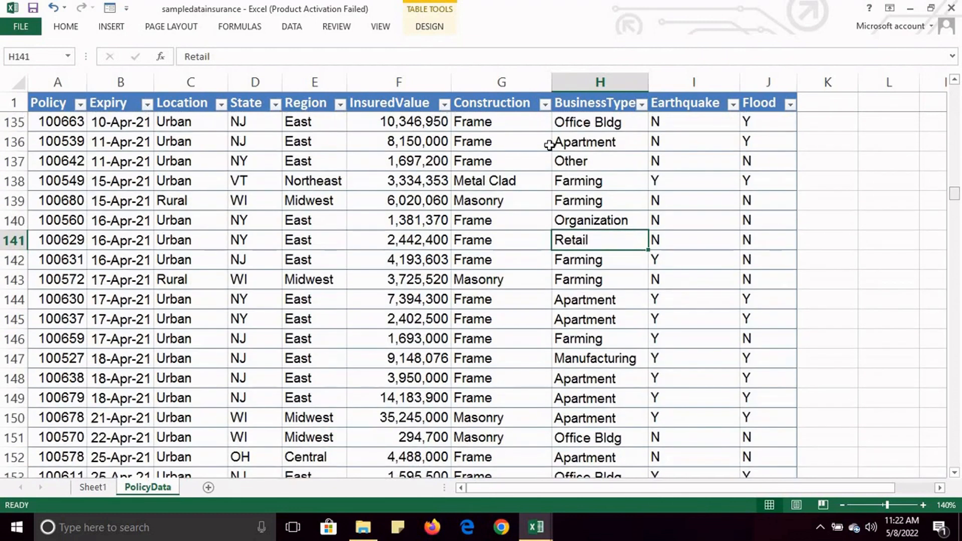
Open Sheet1 of the insurance workbook and enlarge its view to 180%.
left_click(95, 489)
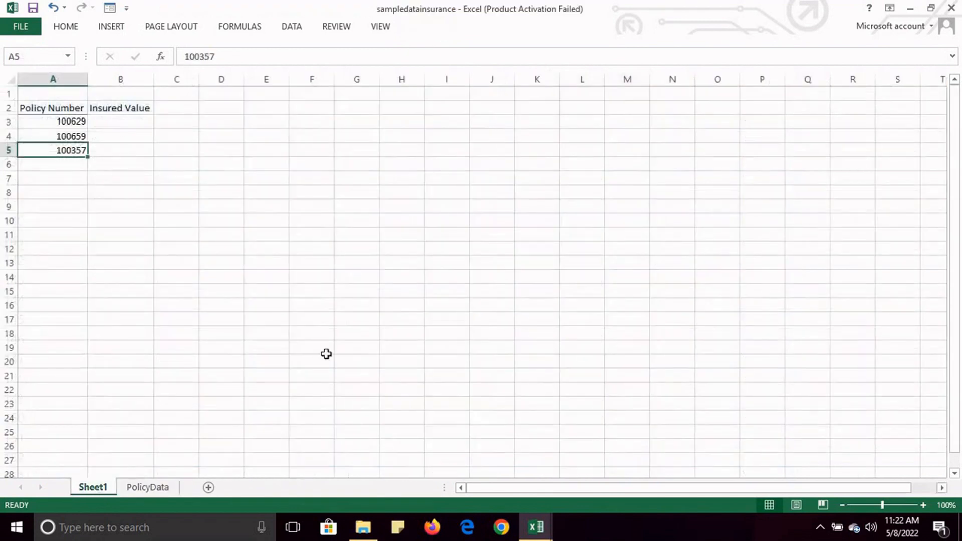
left_click(925, 507)
left_click(924, 506)
left_click(924, 506)
left_click(925, 506)
left_click(924, 506)
left_click(925, 506)
left_click(924, 506)
left_click(925, 506)
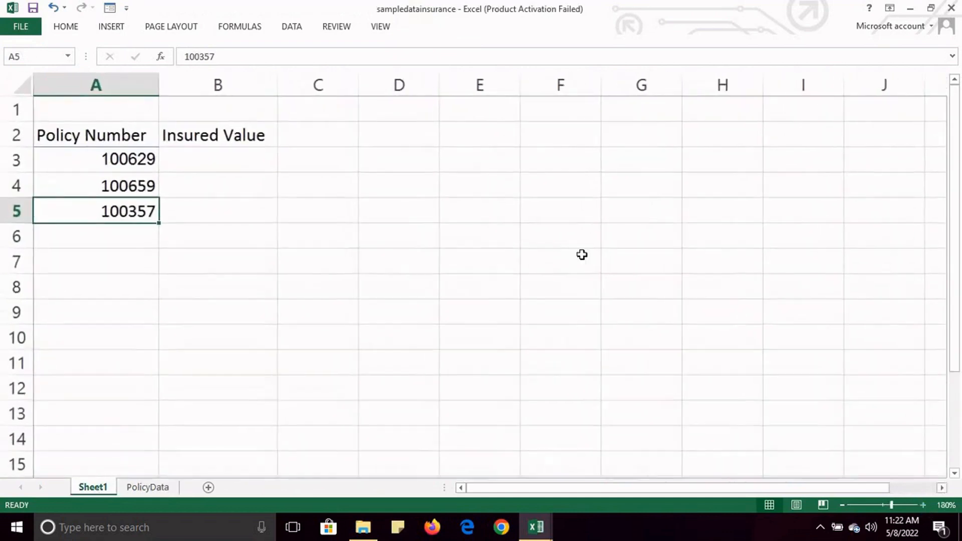
Select B3 under Insured Value, and review the policy records on the PolicyData sheet.
left_click(210, 165)
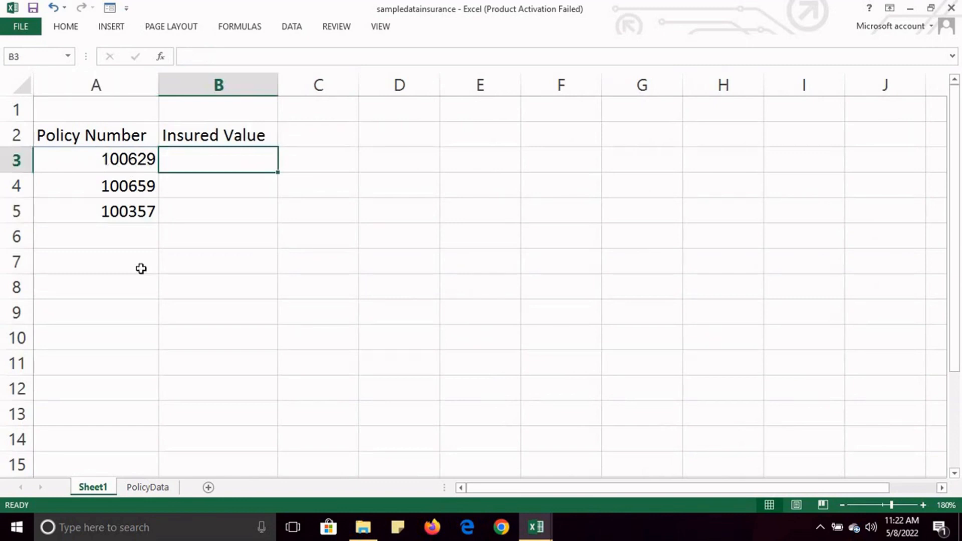
left_click(145, 488)
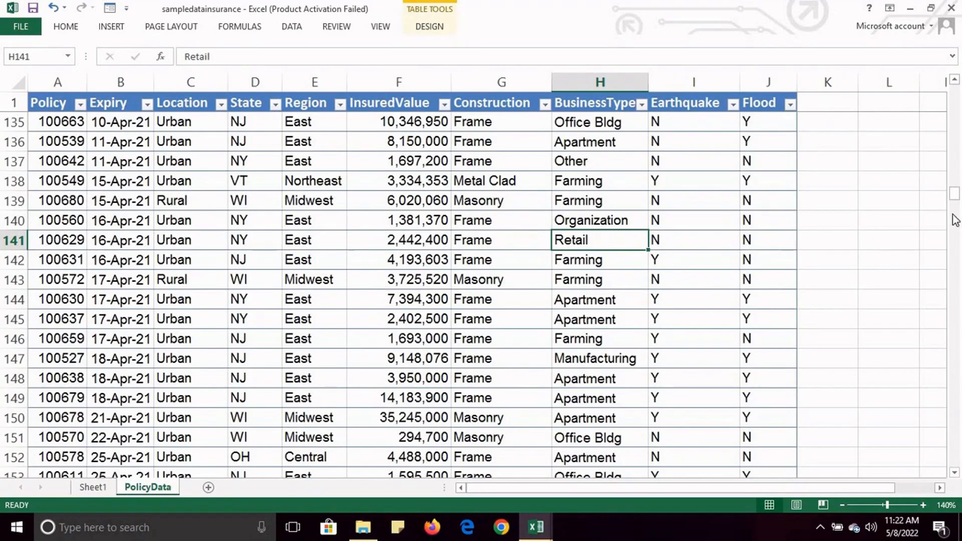
mouse_move(959, 175)
left_mouse_down()
mouse_move(957, 88)
mouse_move(960, 228)
mouse_move(959, 189)
left_mouse_up()
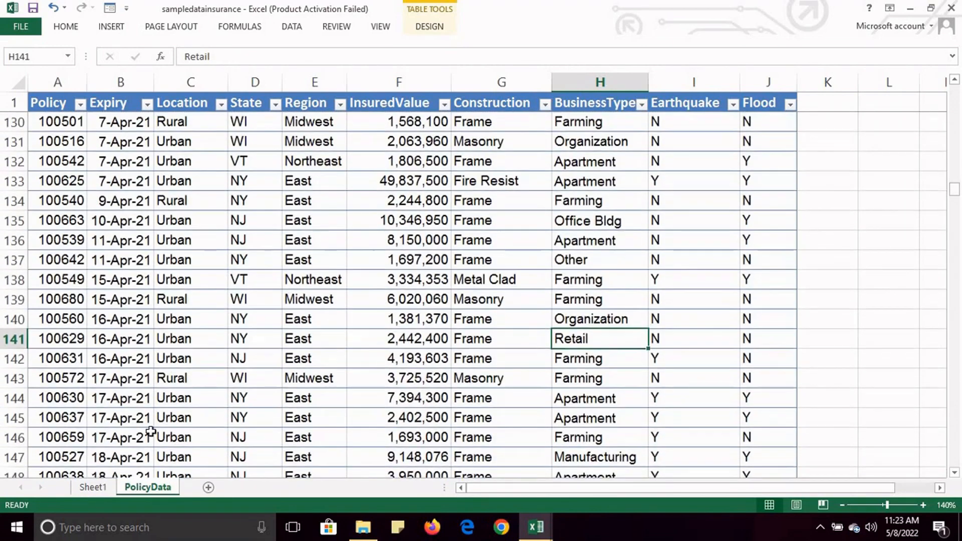
Begin a VLOOKUP formula in B3 of Sheet1 with A3 as lookup value and PolicyData!A1:J442 as table array.
left_click(100, 488)
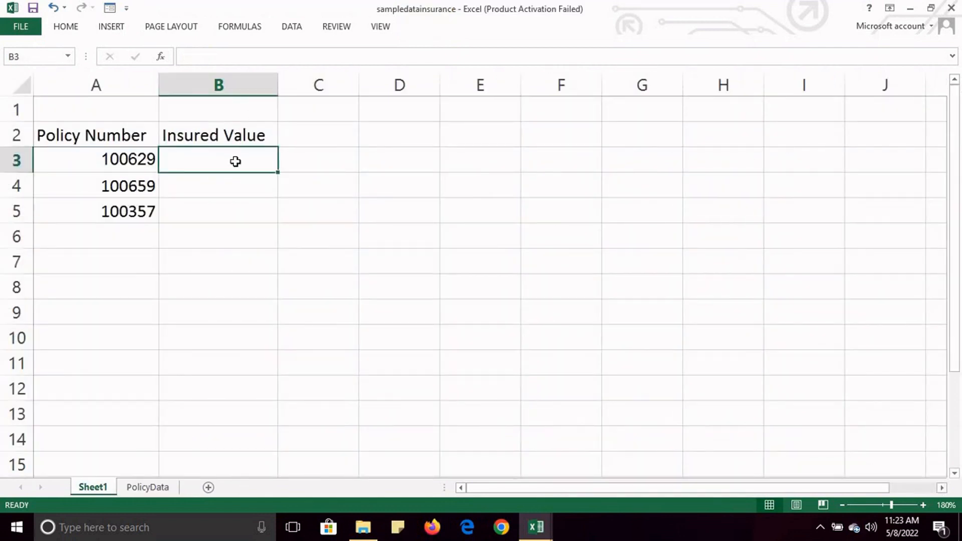
type("=")
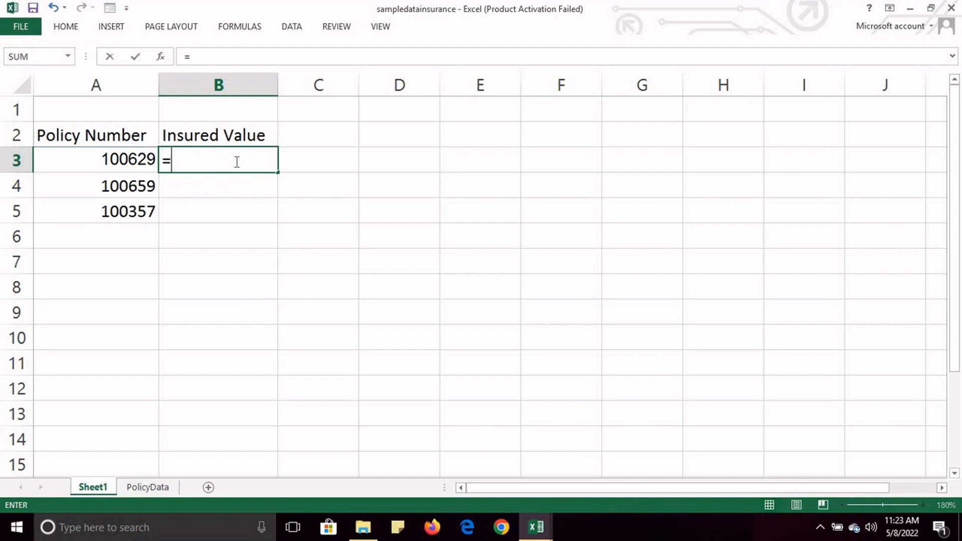
type("vloo")
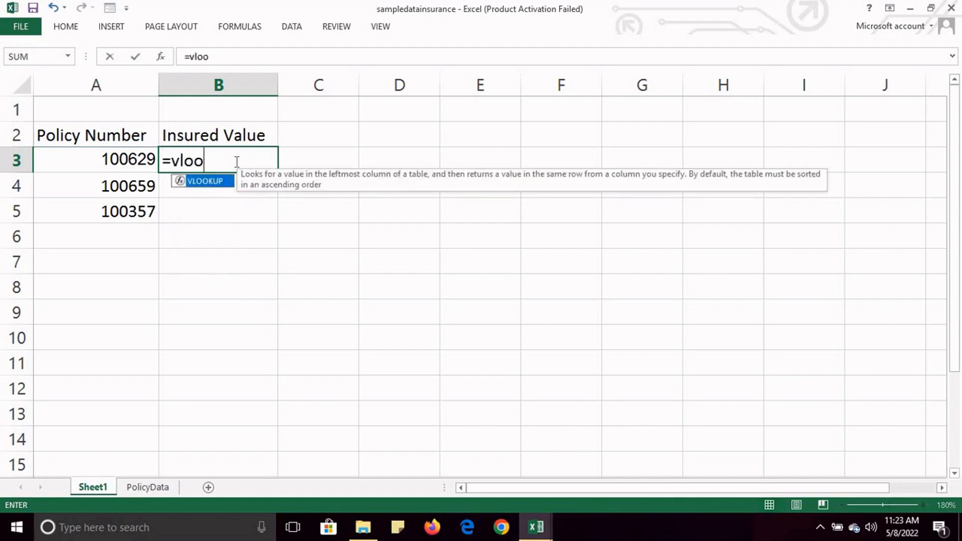
type("kup(")
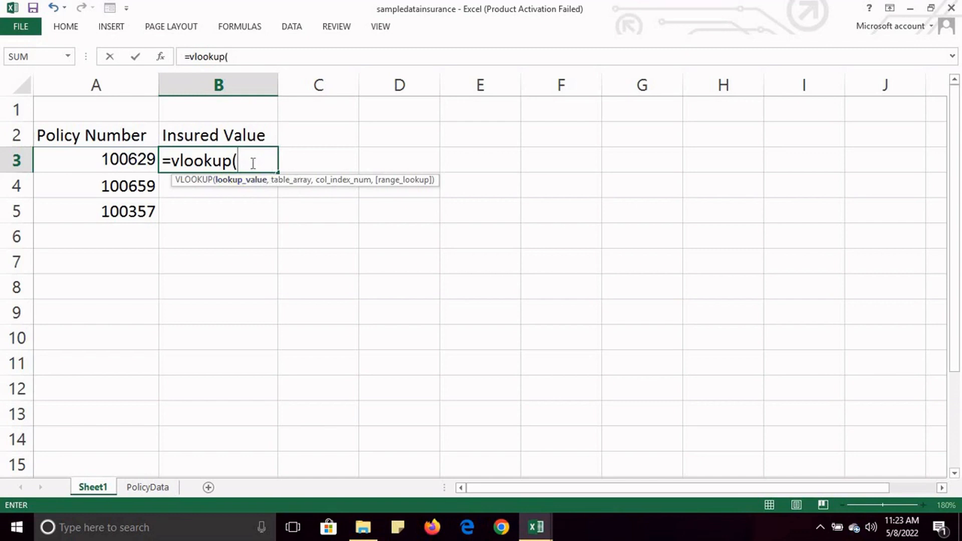
left_click(125, 160)
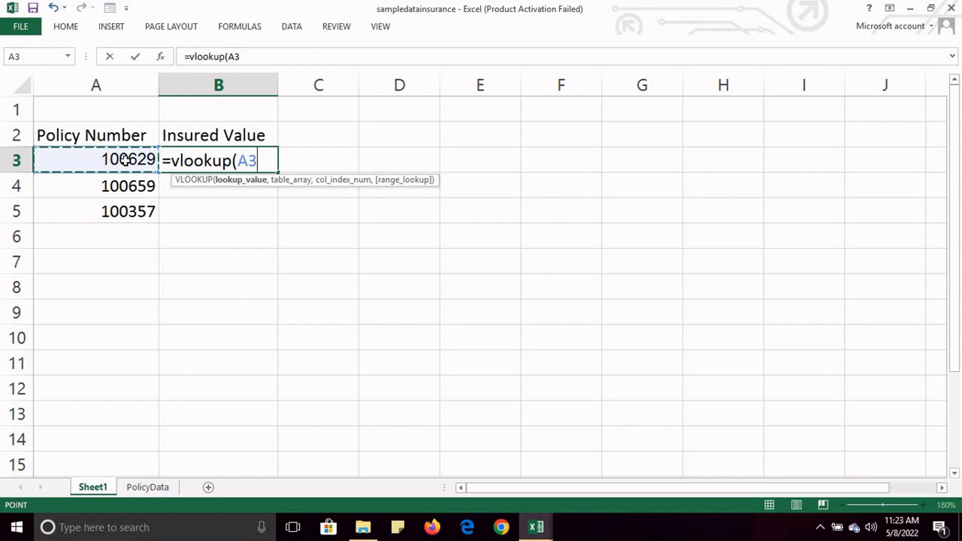
type(",")
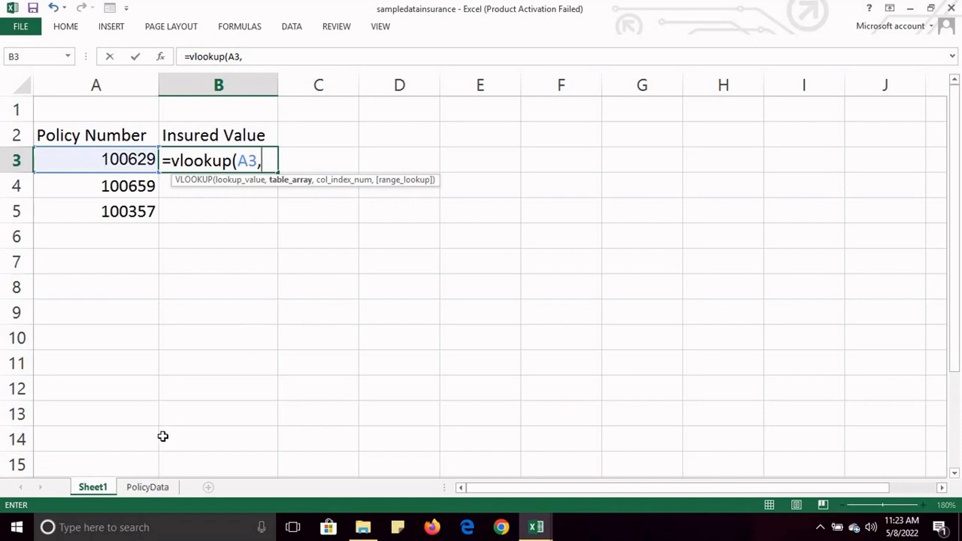
left_click(149, 487)
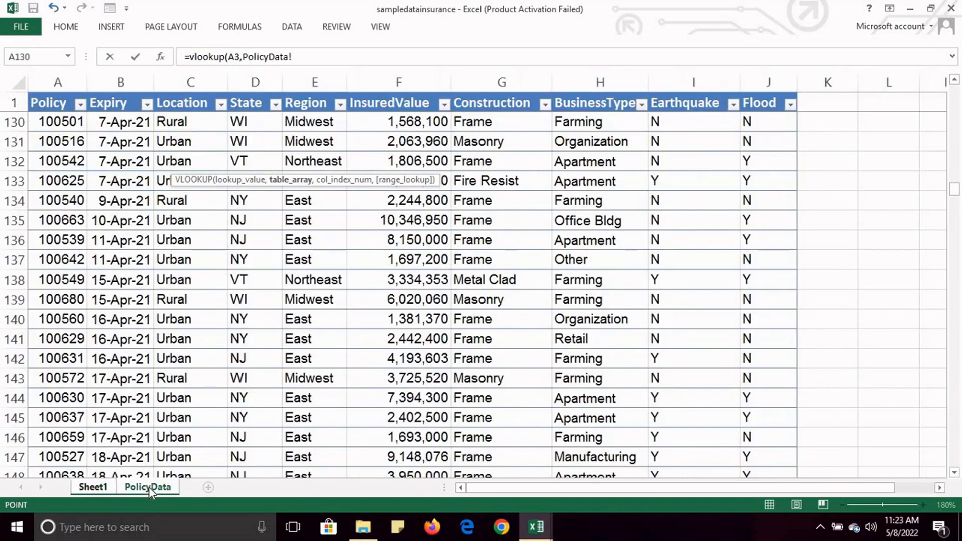
left_click_drag(54, 103, 772, 163)
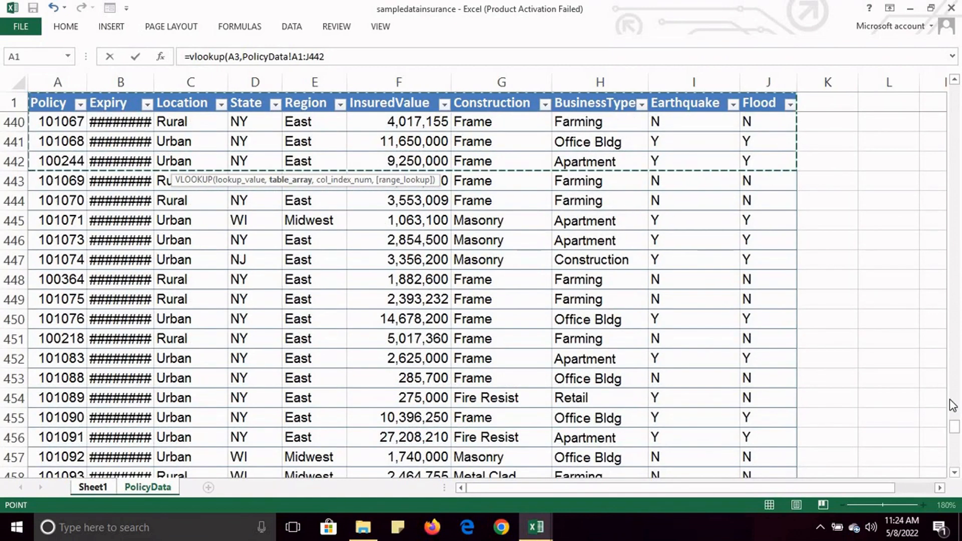
Complete the VLOOKUP formula with column index 6 and FALSE for an exact match, and enter it in B3.
left_click_drag(954, 426, 957, 127)
left_click(346, 54)
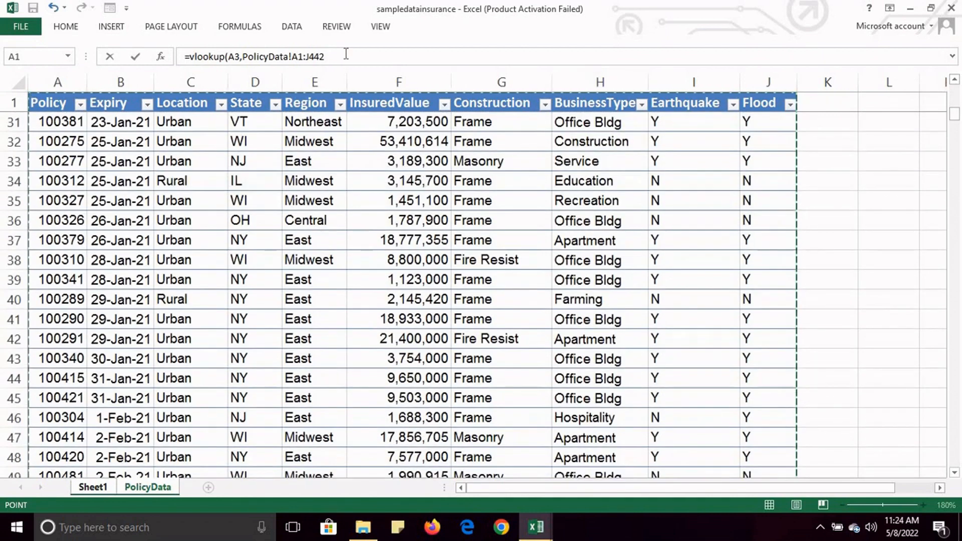
type(",")
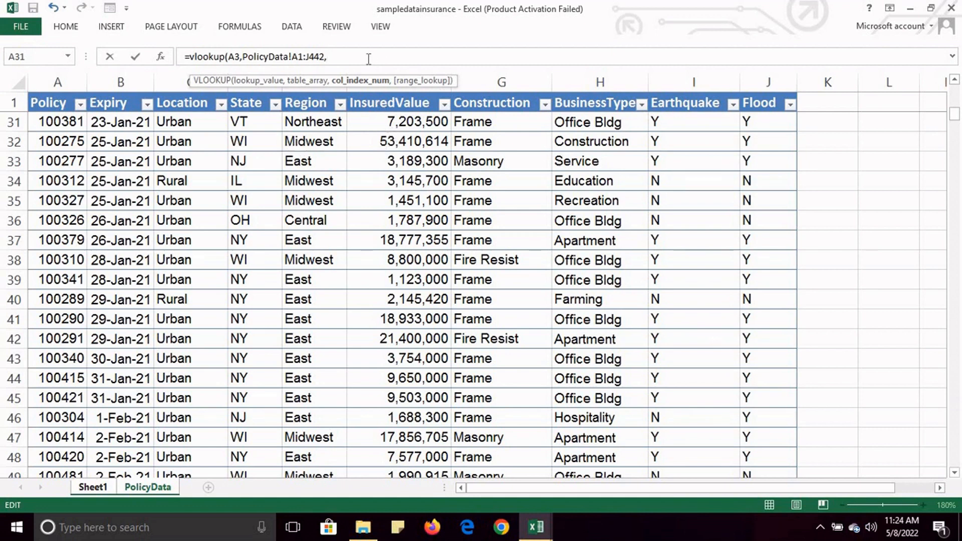
type("6,")
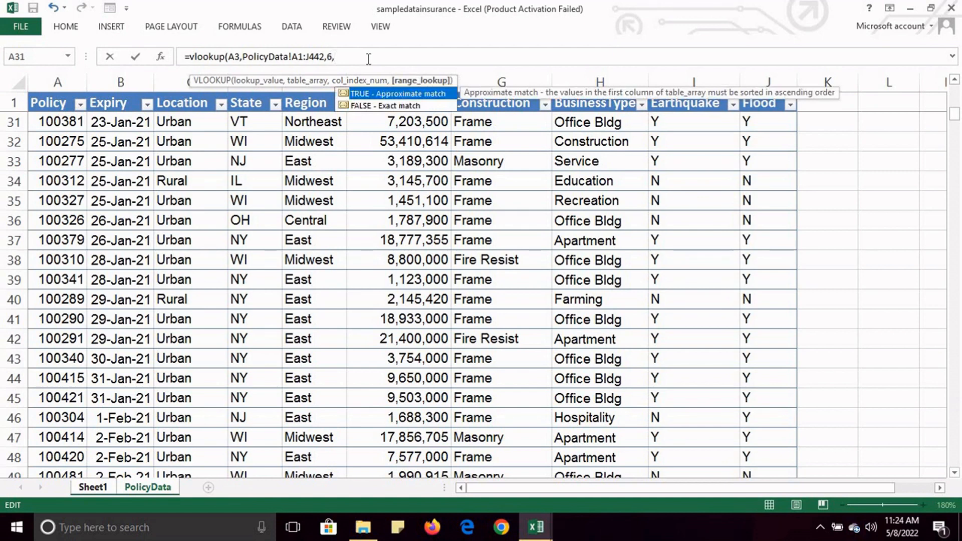
key("Down")
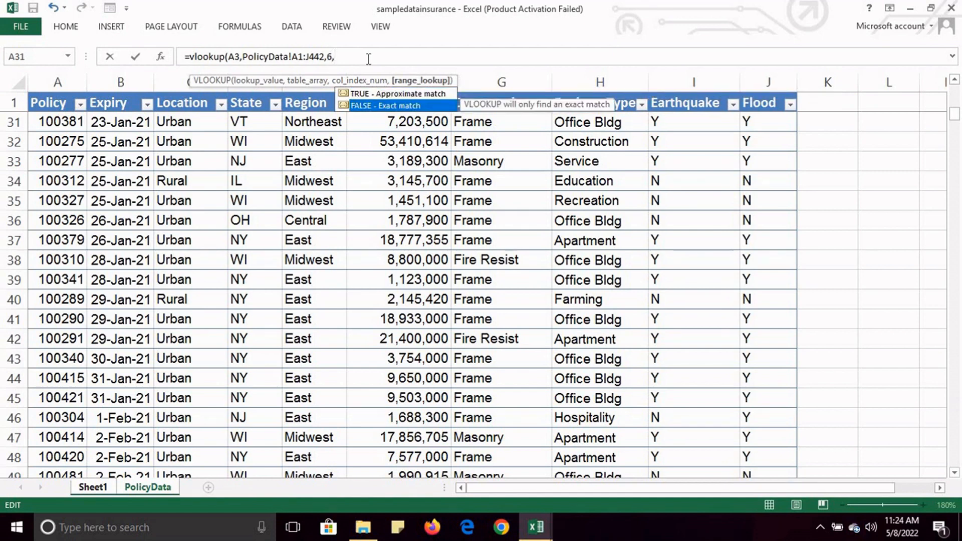
key("Tab")
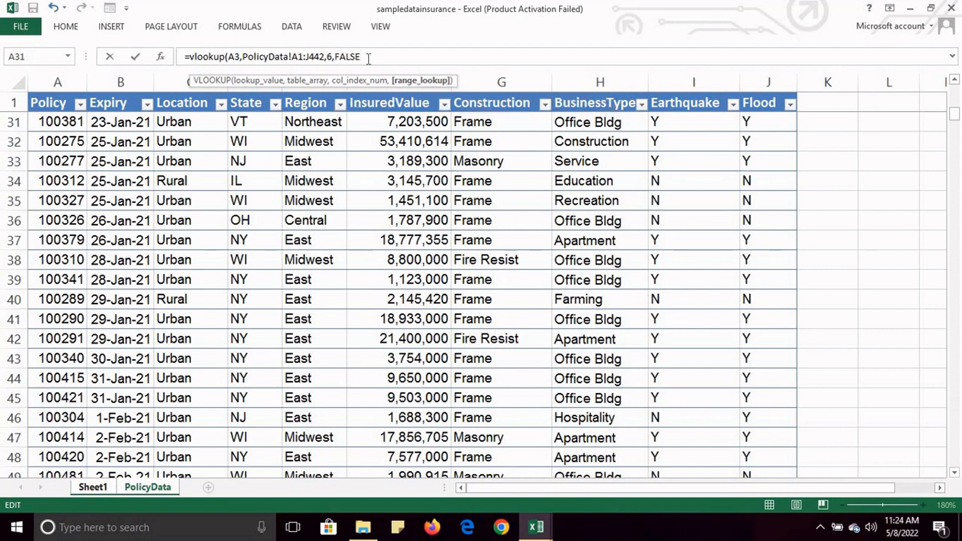
type(")")
key("Return")
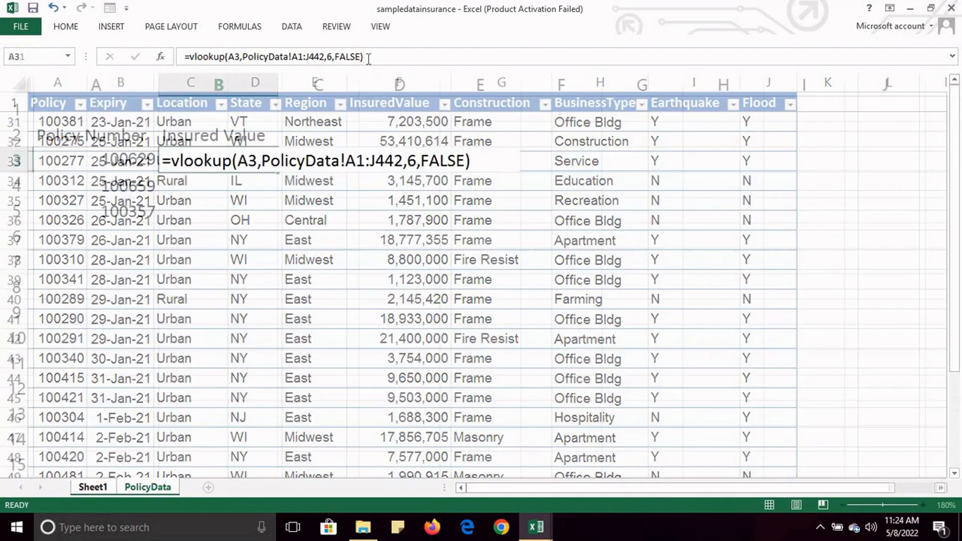
Review the result for the first policy and fill the B3 VLOOKUP formula down to B5.
left_click(207, 154)
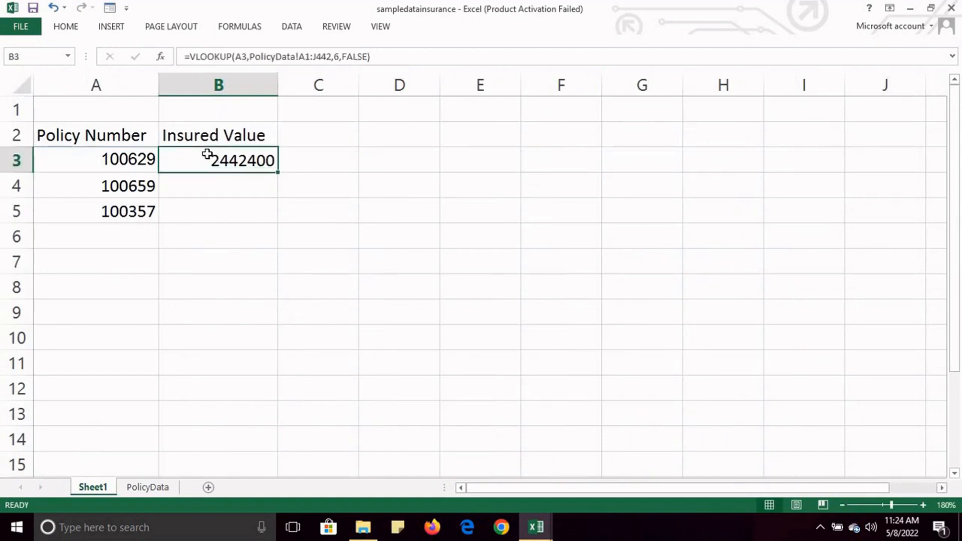
left_click(100, 159)
left_click(237, 161)
left_click_drag(278, 172, 279, 222)
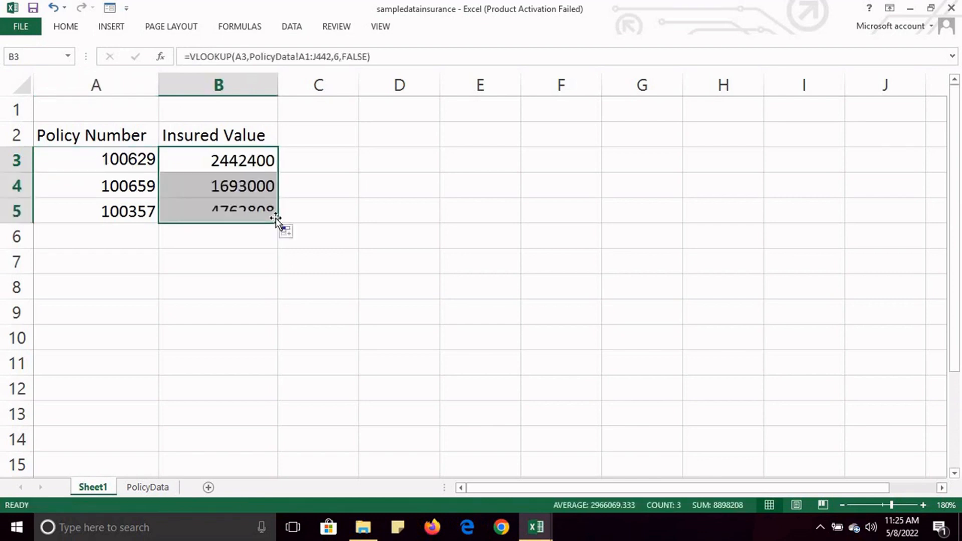
Compare the looked-up insured value in B4 with the same policy's InsuredValue on the PolicyData sheet, and return to Sheet1.
left_click(134, 189)
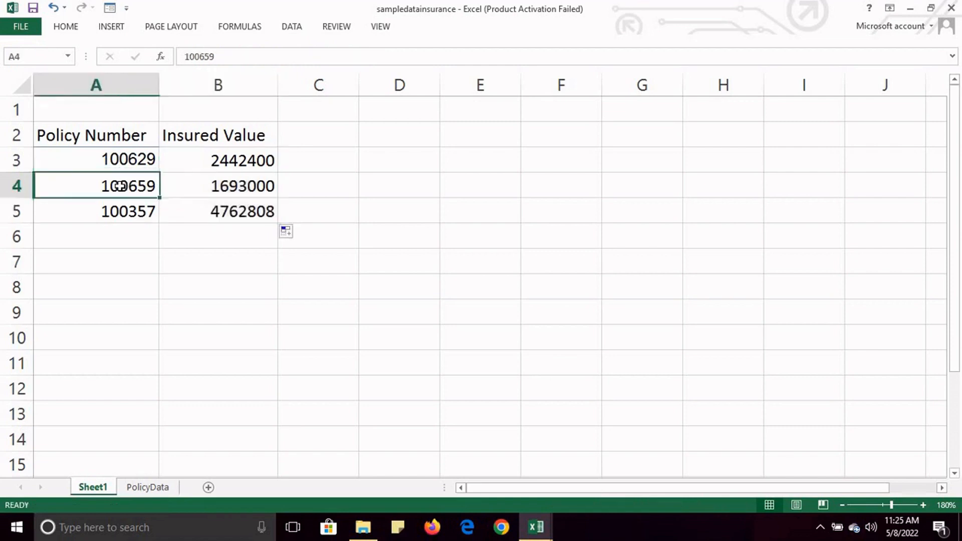
left_click(207, 186)
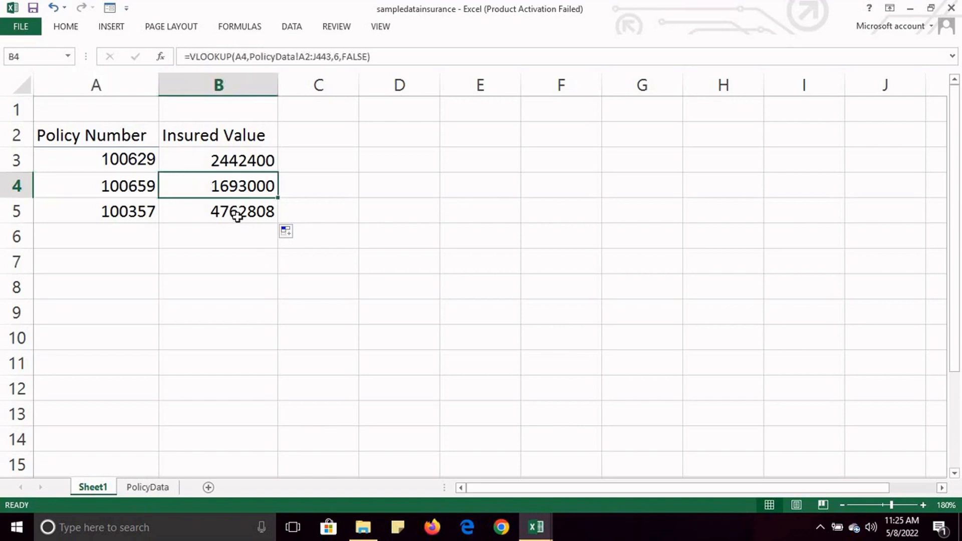
left_click(160, 488)
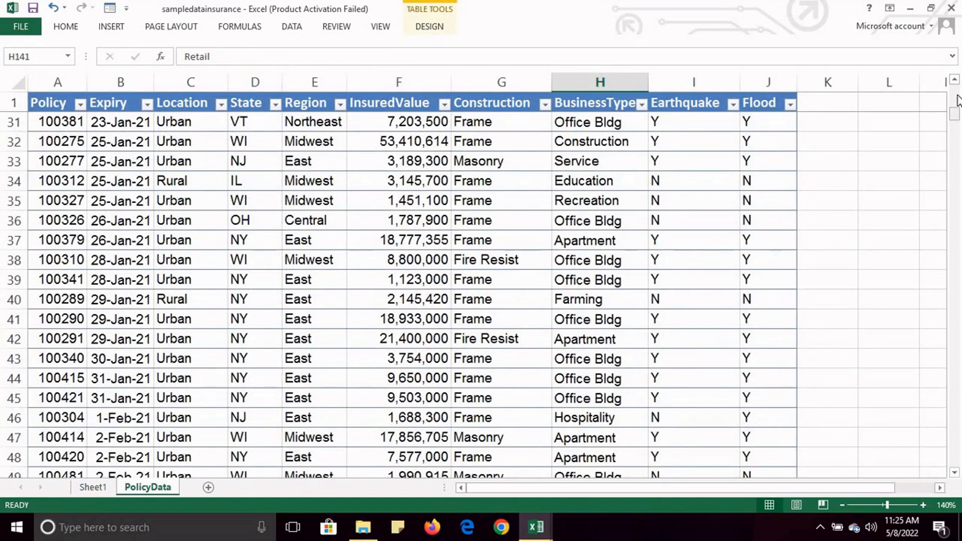
left_click_drag(956, 113, 954, 198)
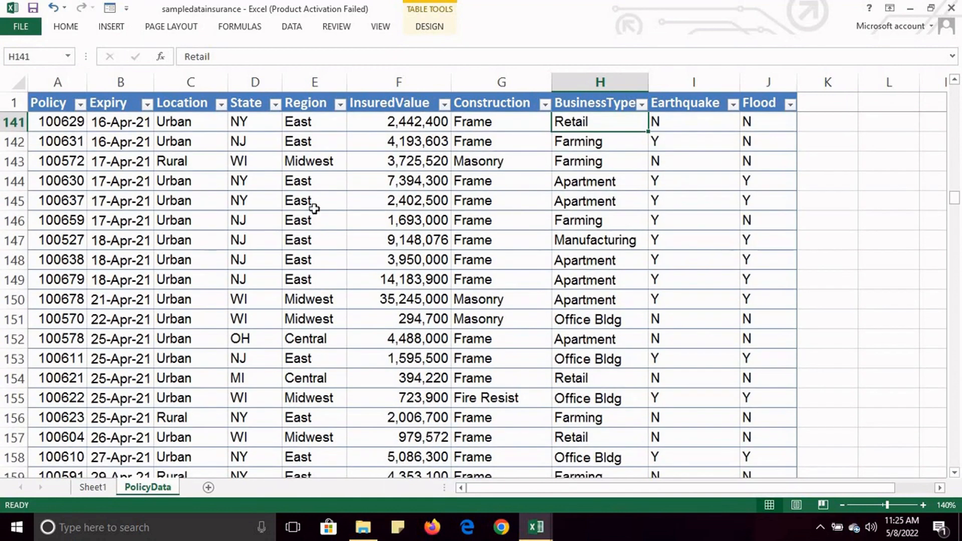
left_click(62, 221)
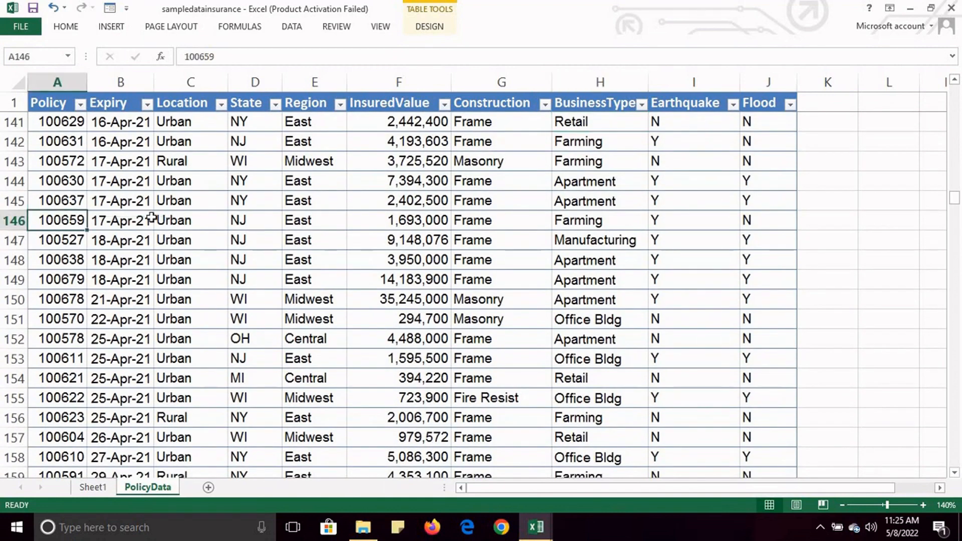
left_click(386, 221)
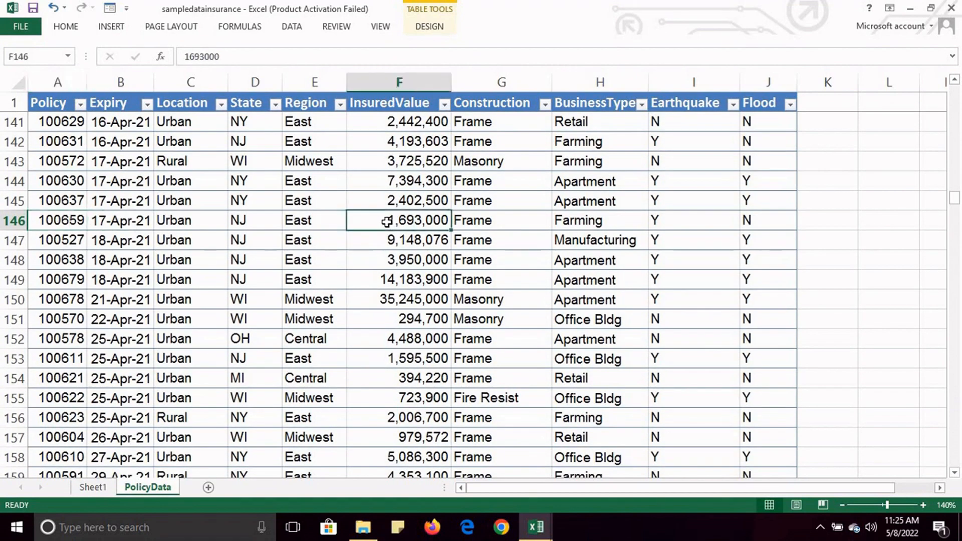
left_click(93, 487)
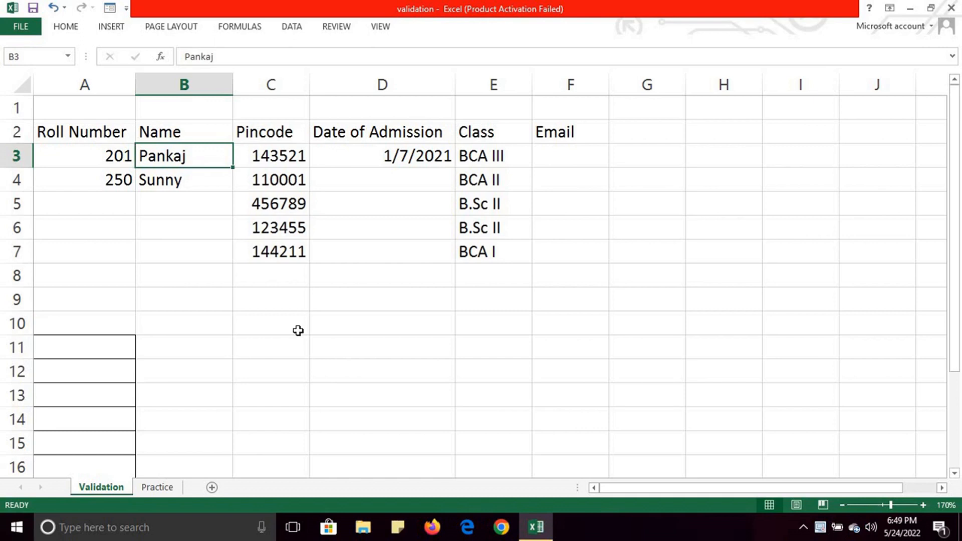
Examine the Roll Number, Name, Pincode, Date of Admission, Class and Email headings on the Validation sheet of the validation workbook.
left_click(95, 129)
left_click(178, 131)
left_click(283, 133)
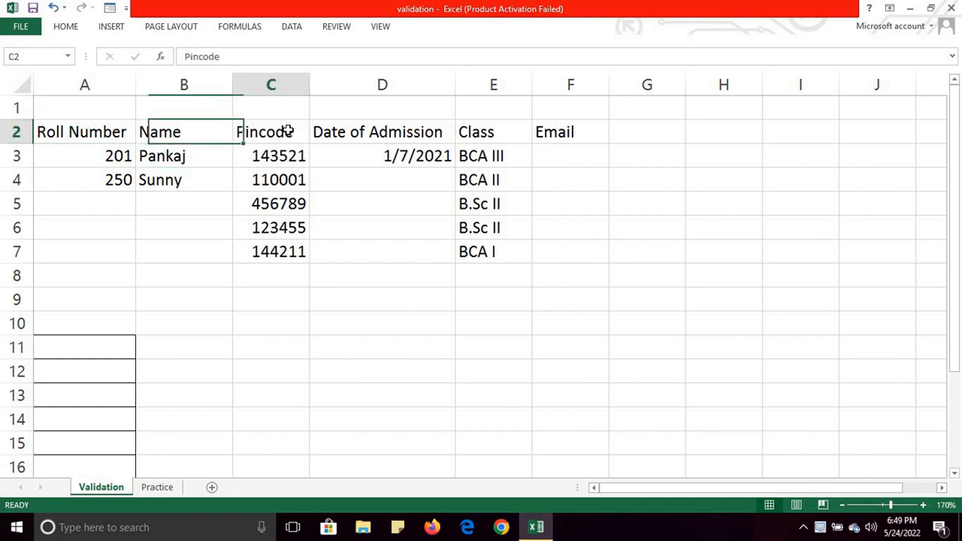
left_click(406, 132)
left_click(479, 134)
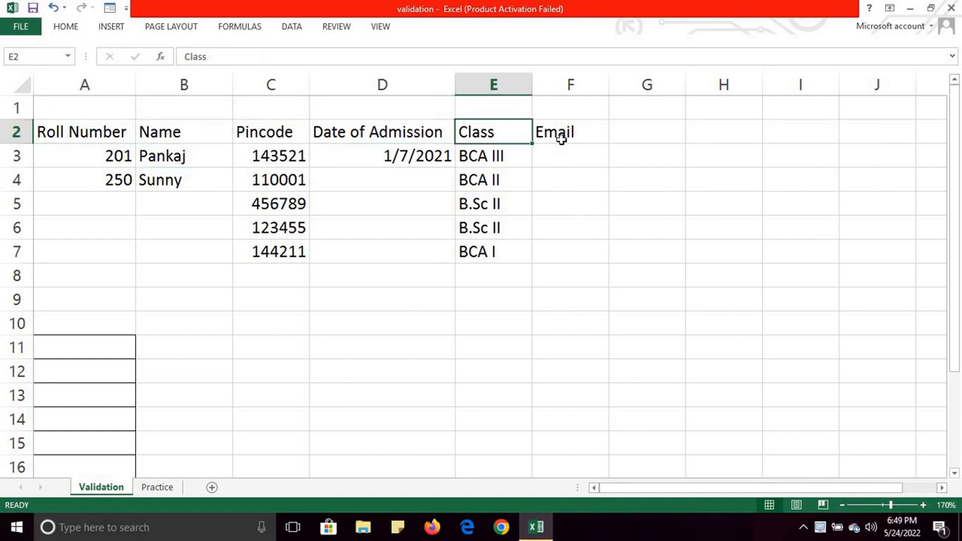
left_click(565, 136)
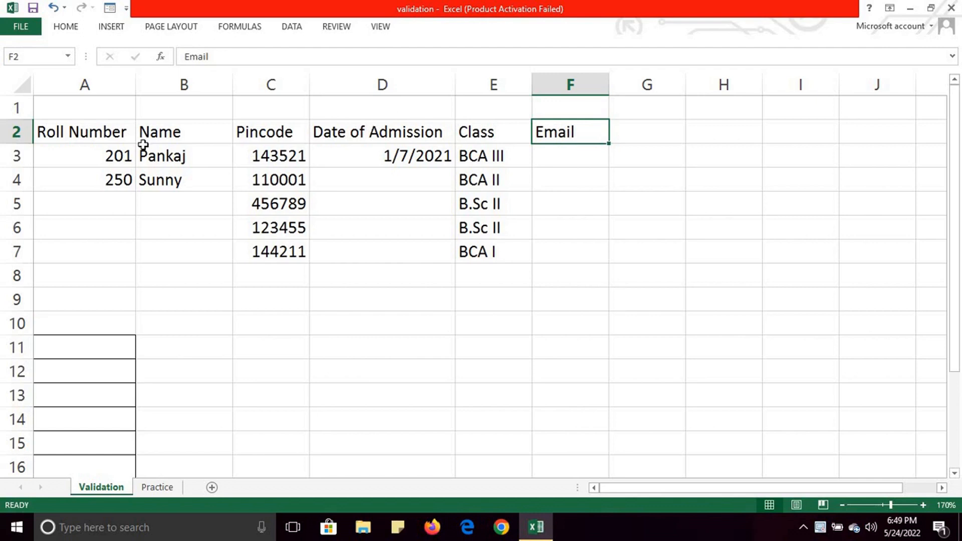
Try to enter 101 as the roll number in A5 to test the validation rule.
left_click(110, 202)
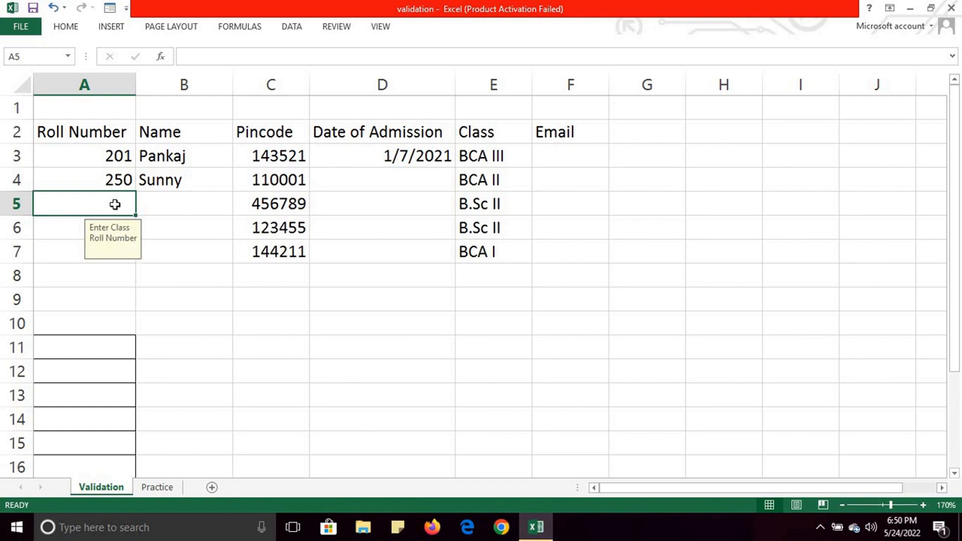
type("101")
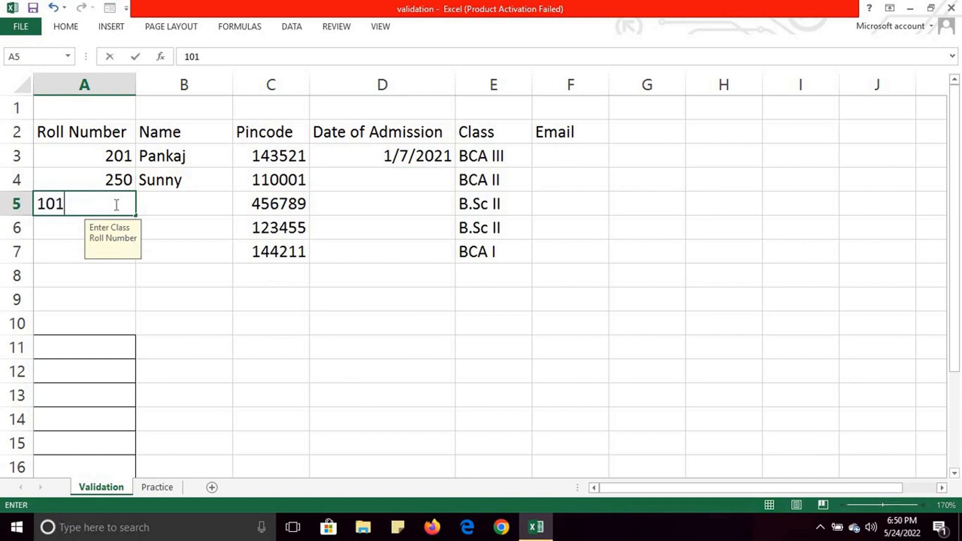
key("Return")
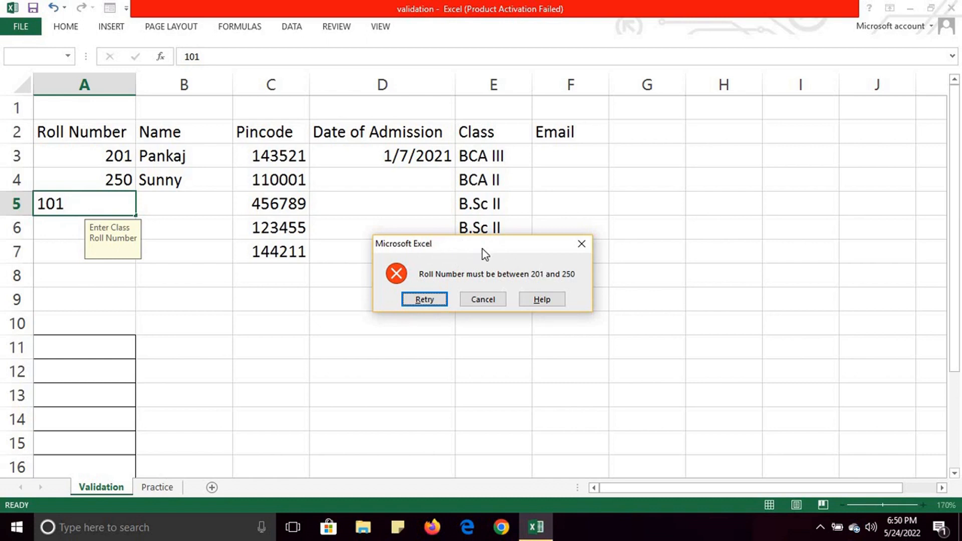
Retry the rejected entry in A5 with 202 as the roll number.
left_click(425, 300)
type("202")
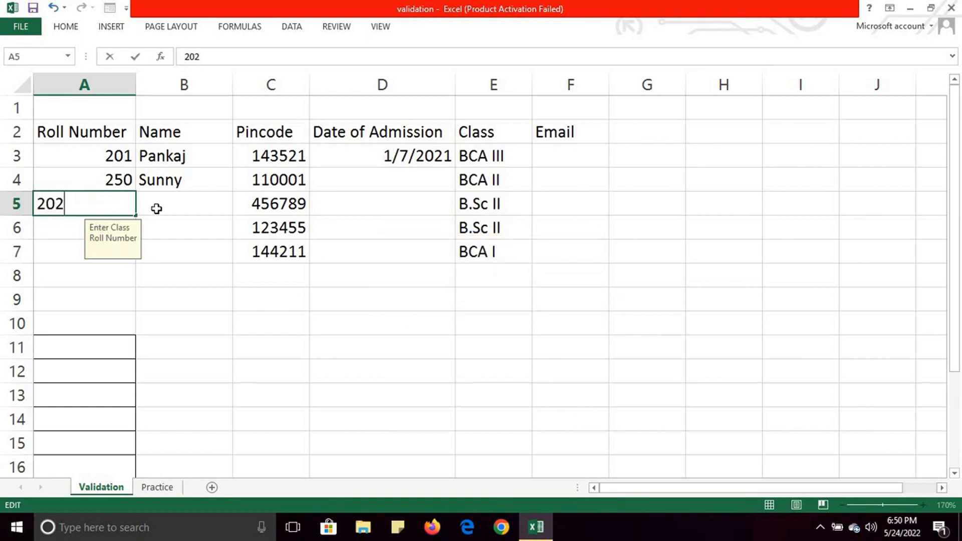
left_click(154, 208)
left_click(107, 207)
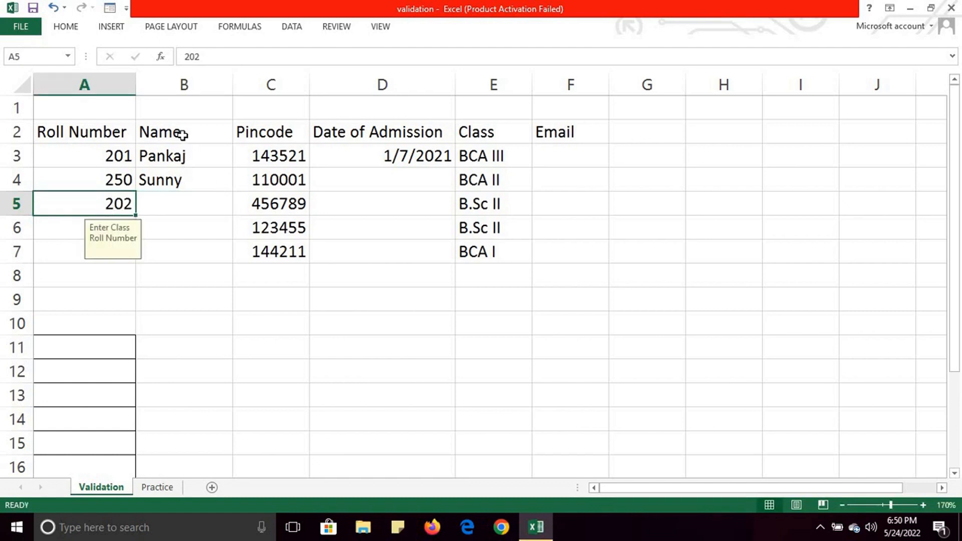
Try to enter a two-letter name in B5 to test the Name column's validation rule.
left_click(170, 208)
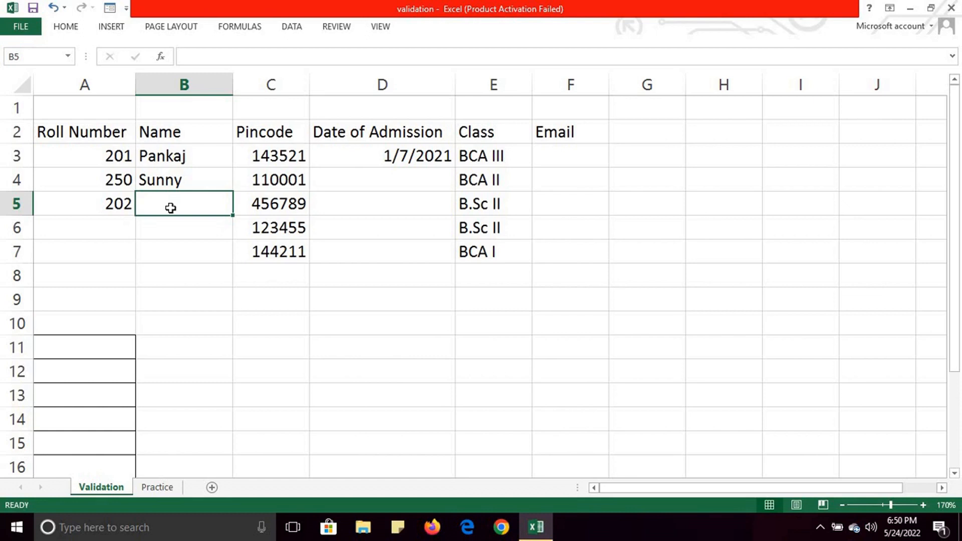
type("A")
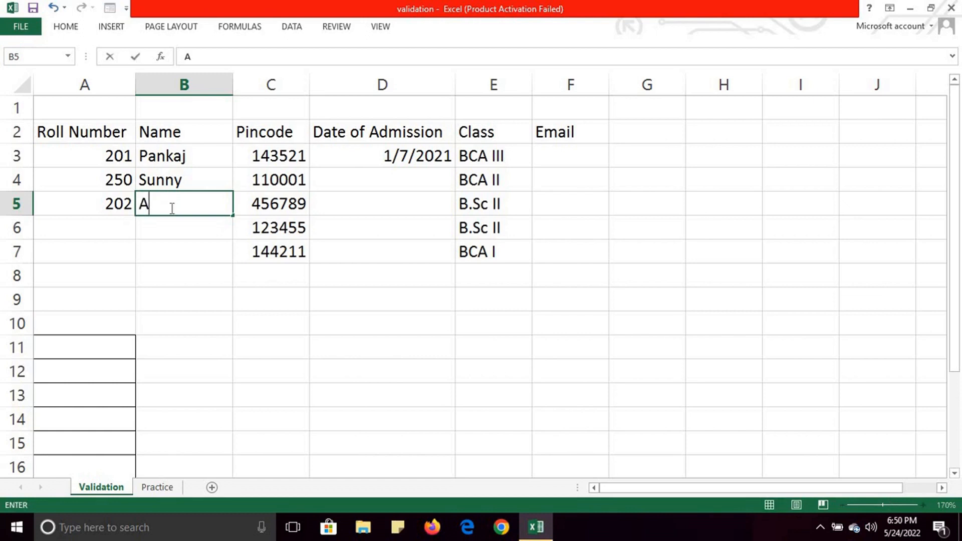
type("b")
key("Return")
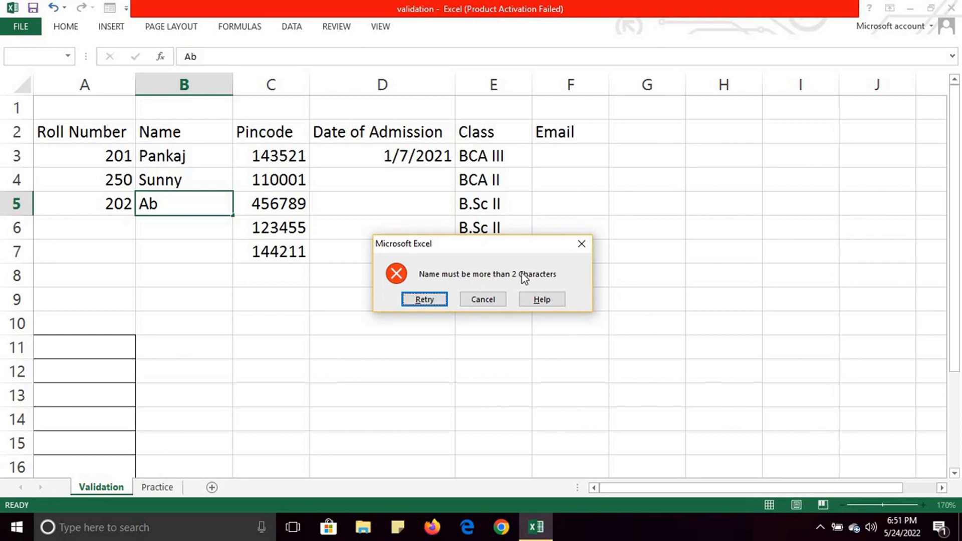
Retry the rejected entry in B5 with a three-letter student name.
left_click(424, 299)
type("Sam")
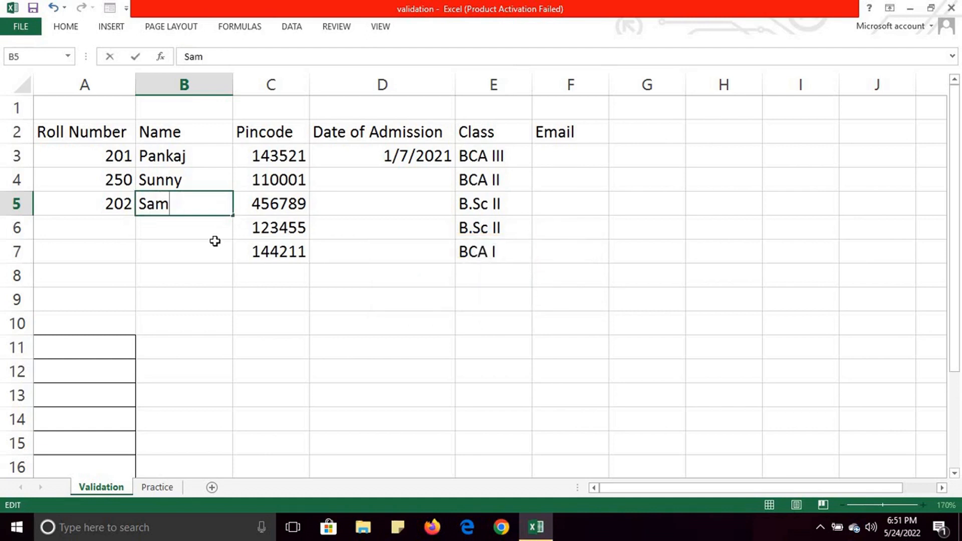
key("Return")
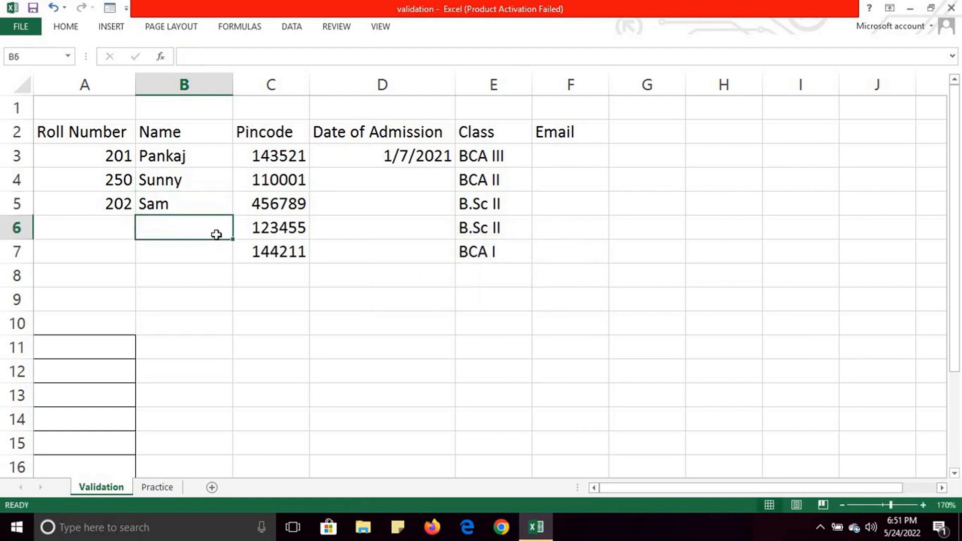
Try to enter the text abcdef in C8 to test the Pincode column's validation rule.
left_click(271, 156)
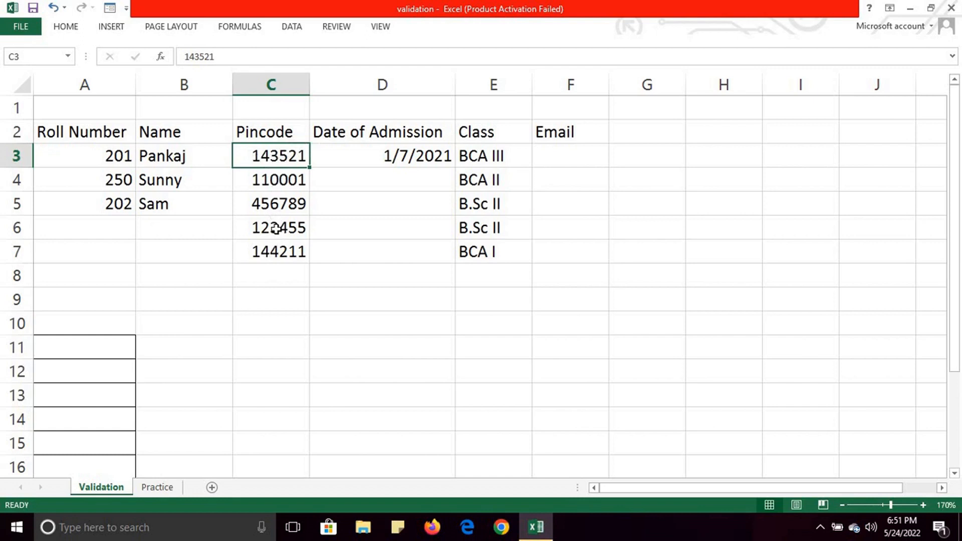
left_click(277, 282)
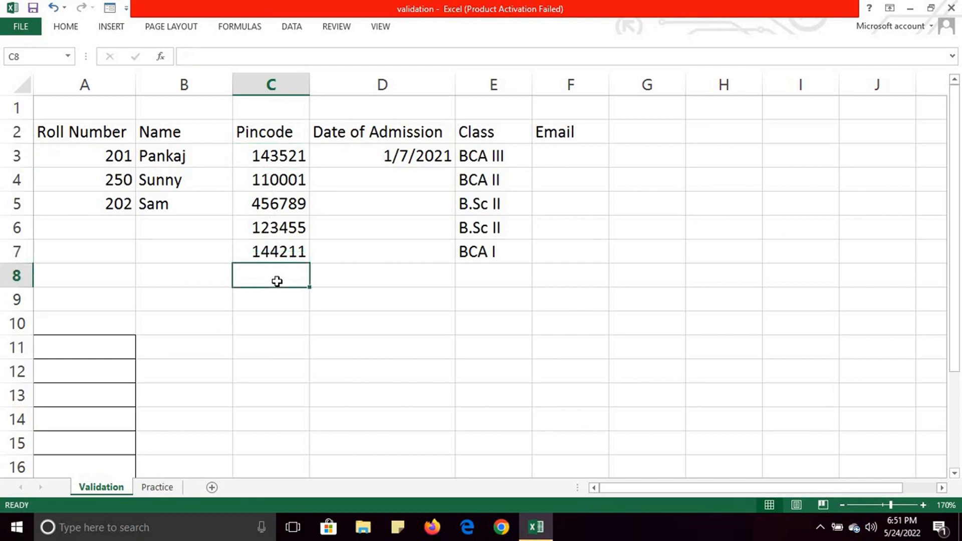
type("abcdef")
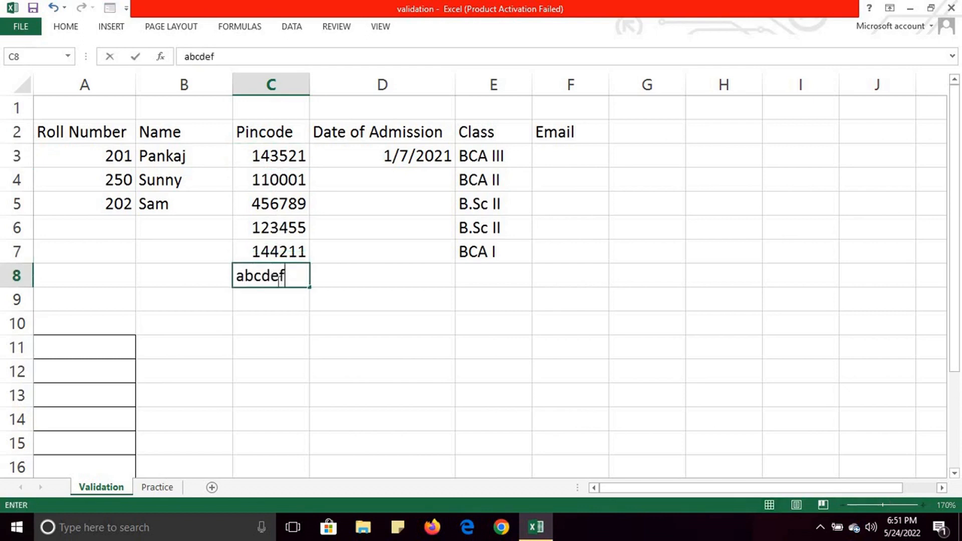
key("Return")
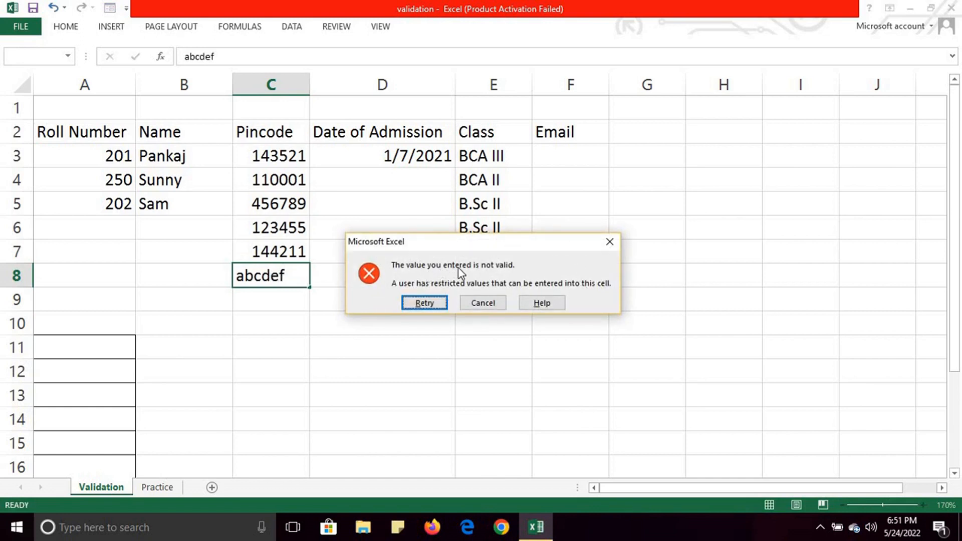
Retry the rejected pincode entry in C8 with the four-digit number 1234.
left_click(435, 302)
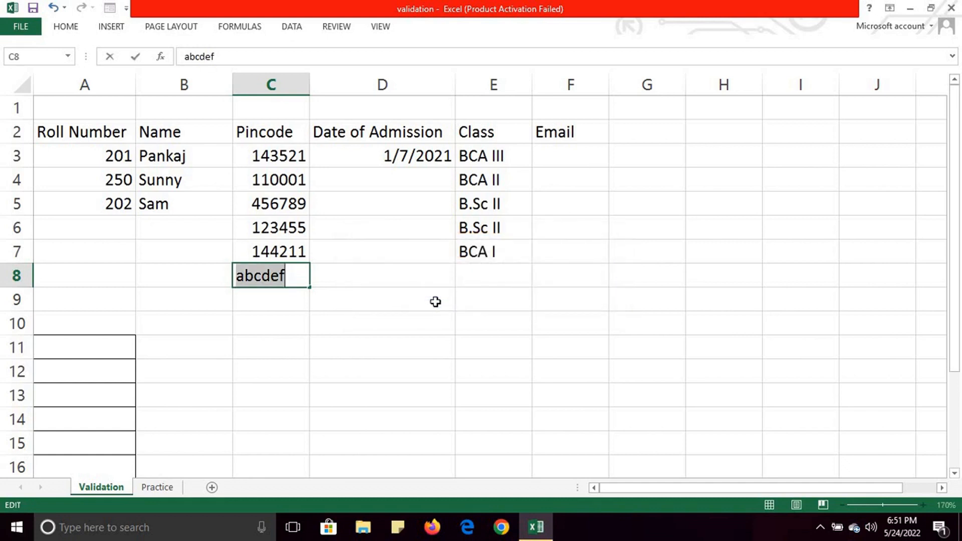
type("1234")
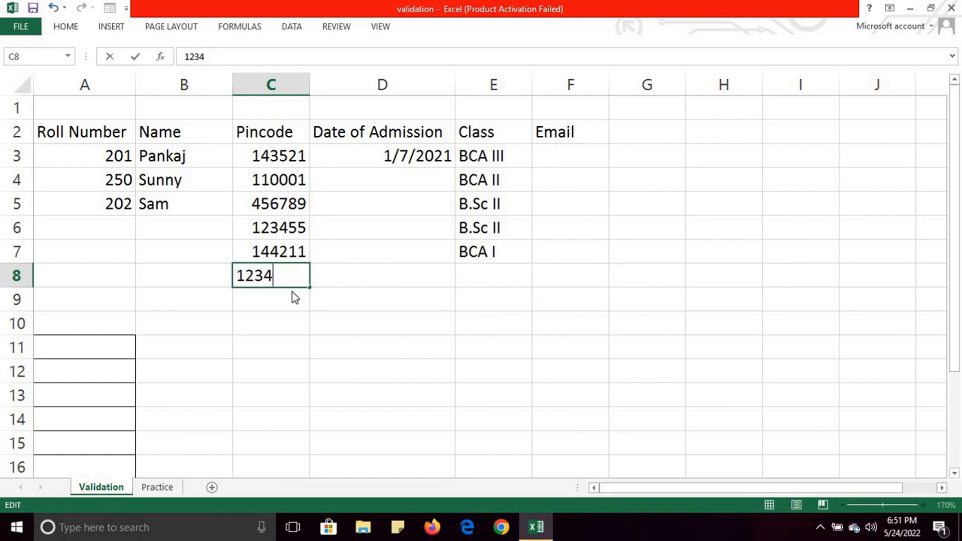
key("Return")
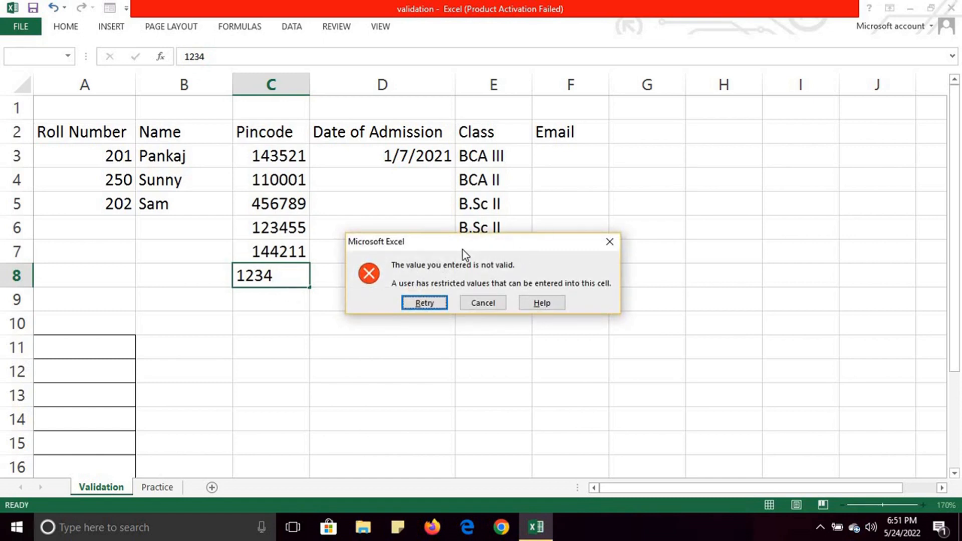
Replace the rejected pincode in C8 with the six-digit value 160036.
left_click(439, 301)
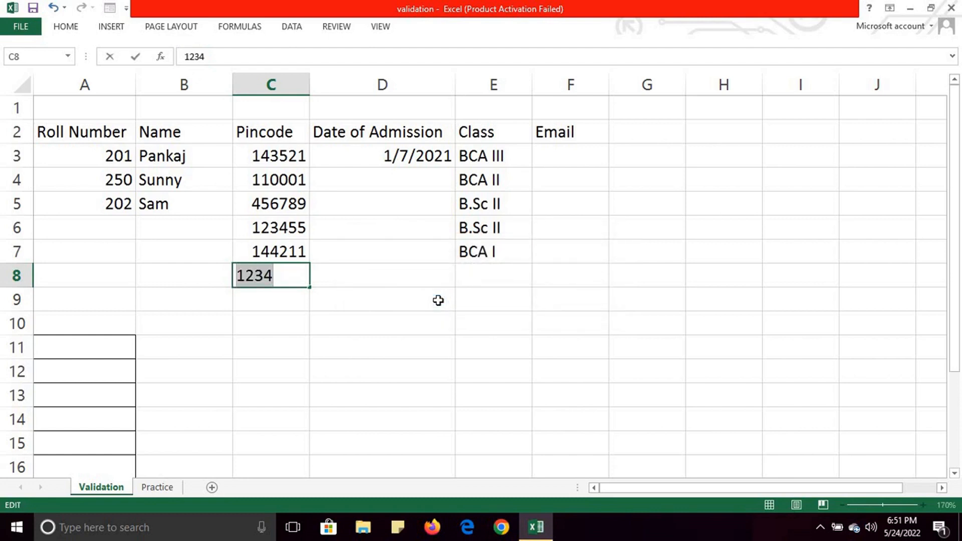
type("1600")
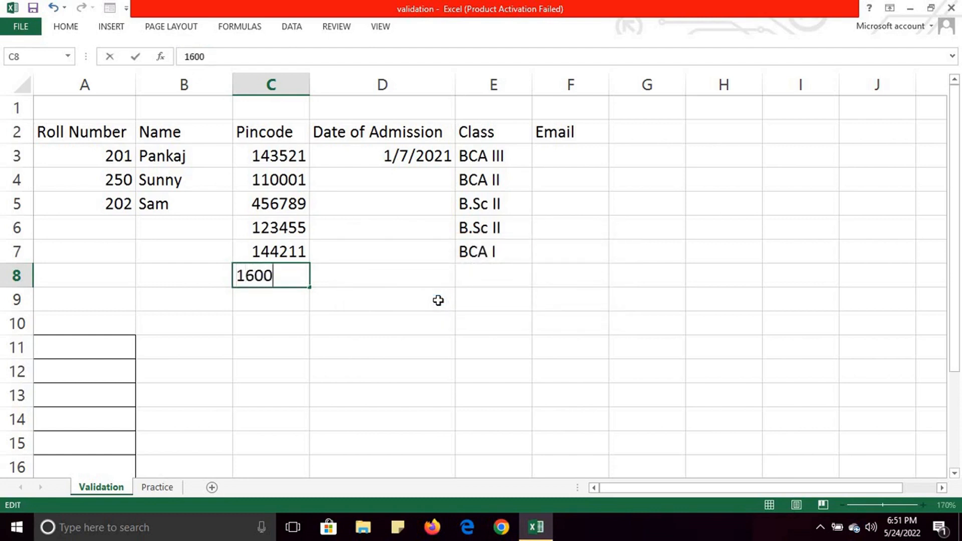
type("36")
key("Tab")
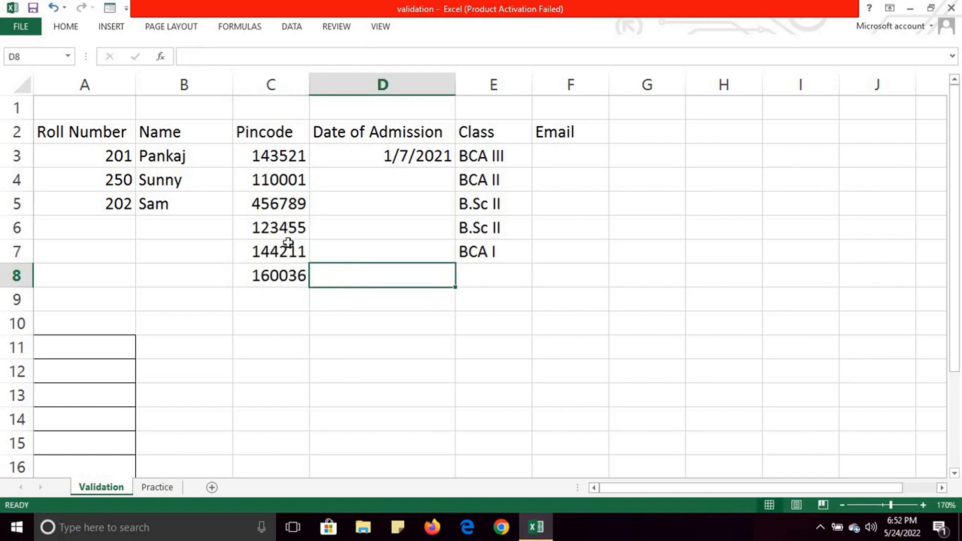
left_click(284, 273)
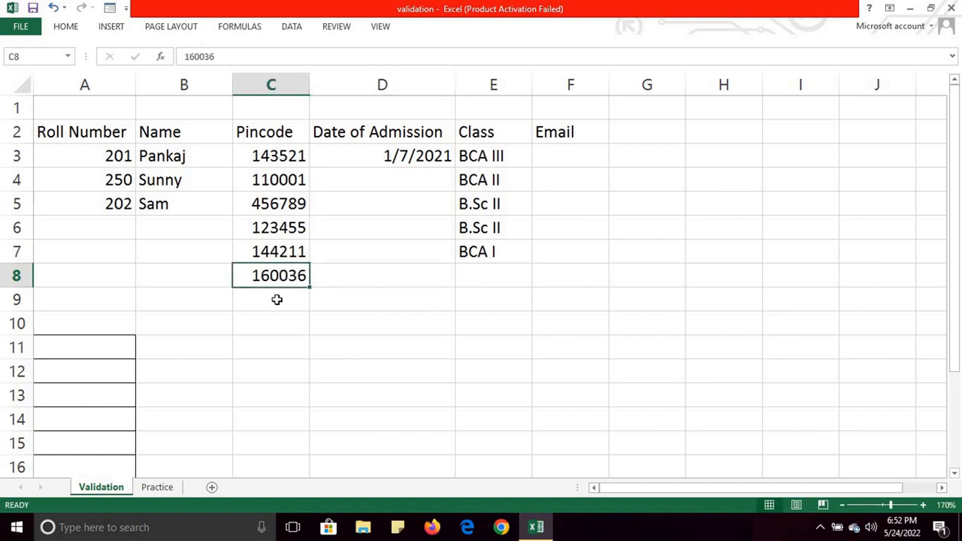
Try to enter 1/4/2020 in D4 to test the Date of Admission validation rule.
left_click(401, 186)
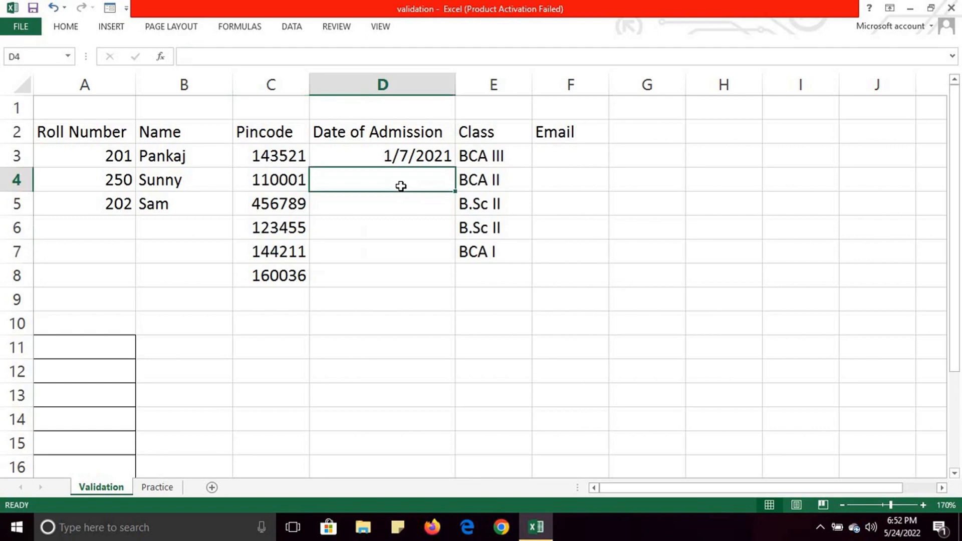
type("1/4/")
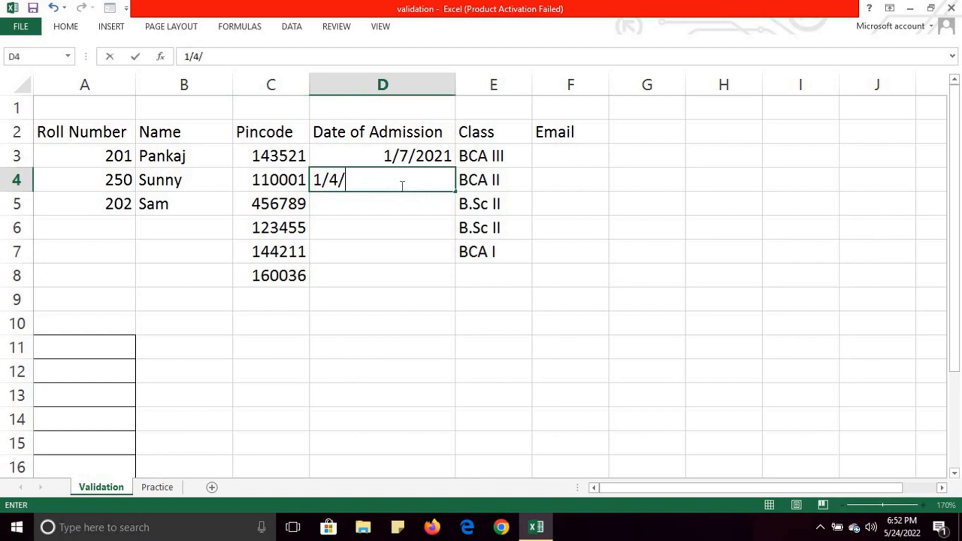
type("2020")
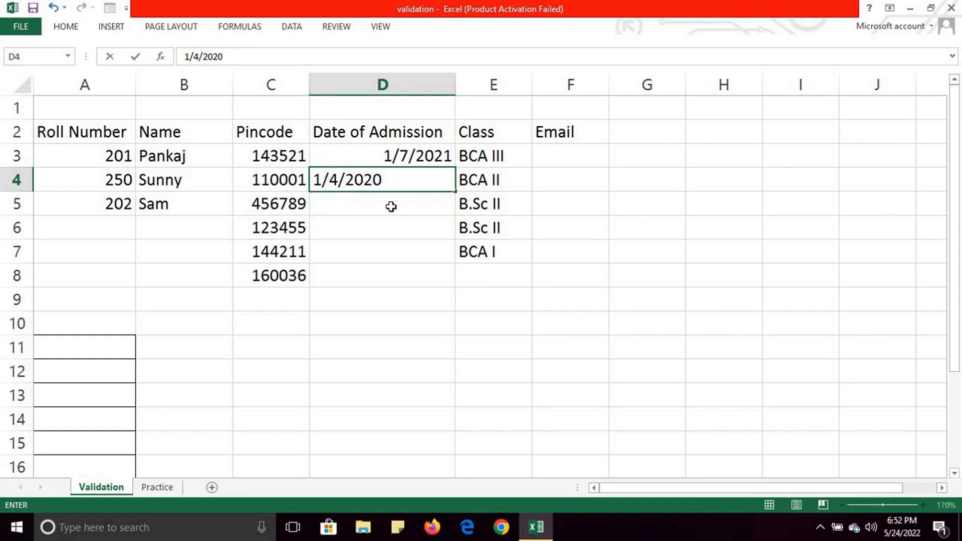
key("Return")
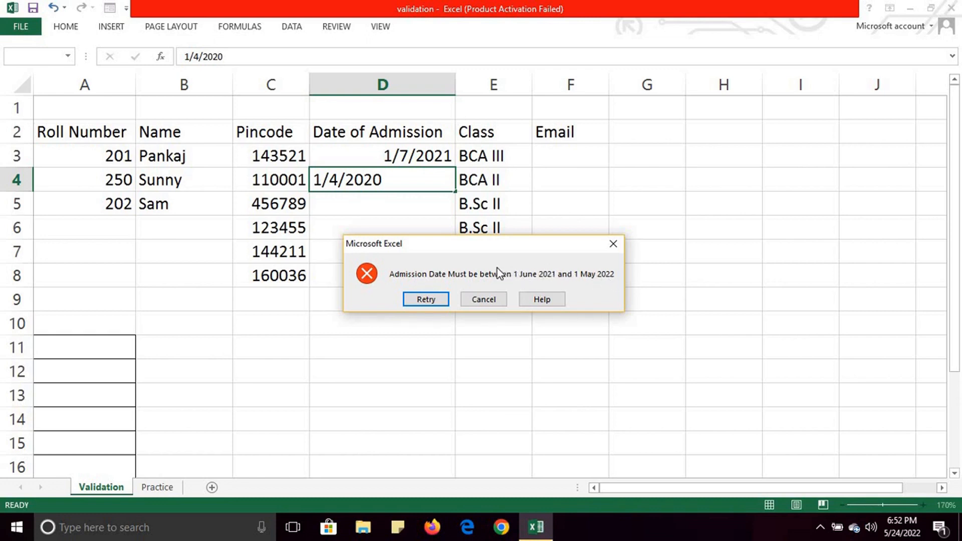
Retry the rejected admission date in D4 with 1/2/2022.
left_click(426, 300)
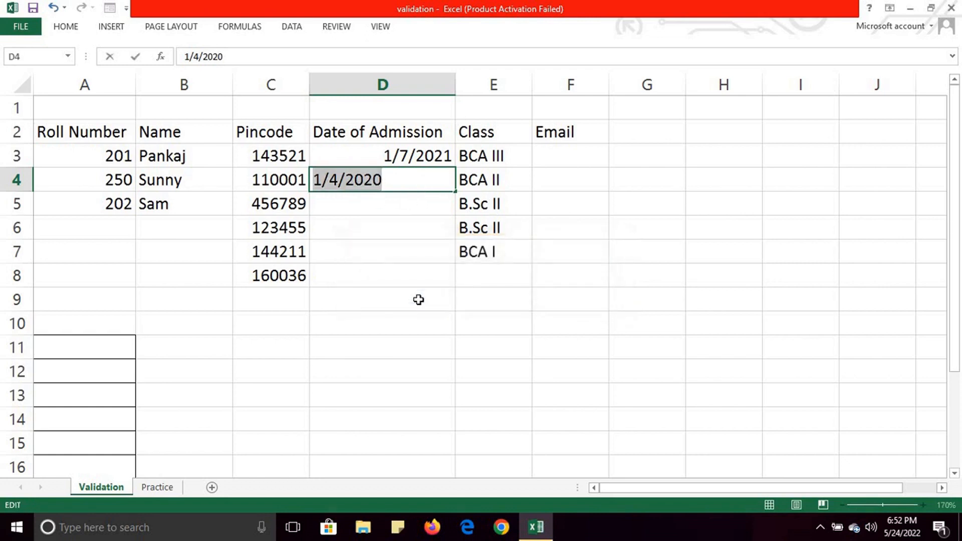
type("1")
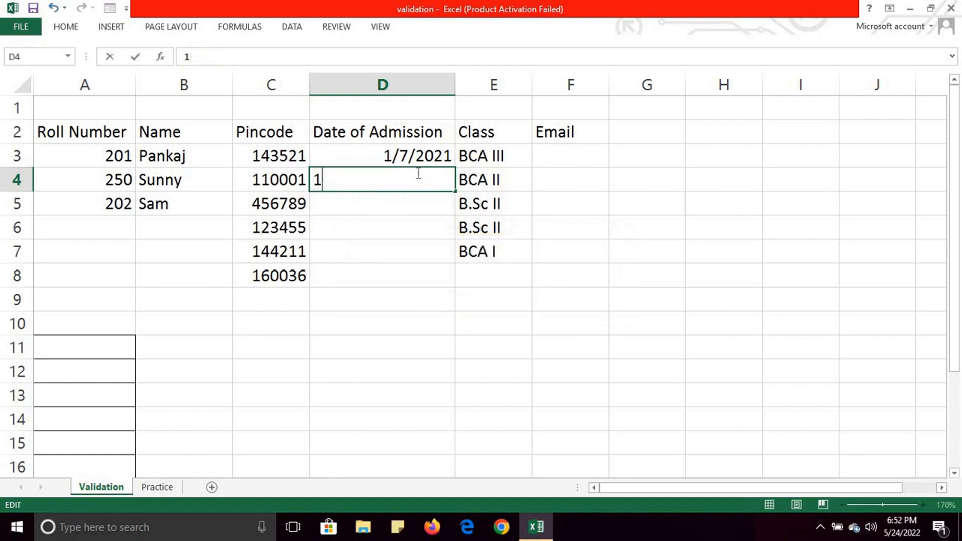
type("/2/2022")
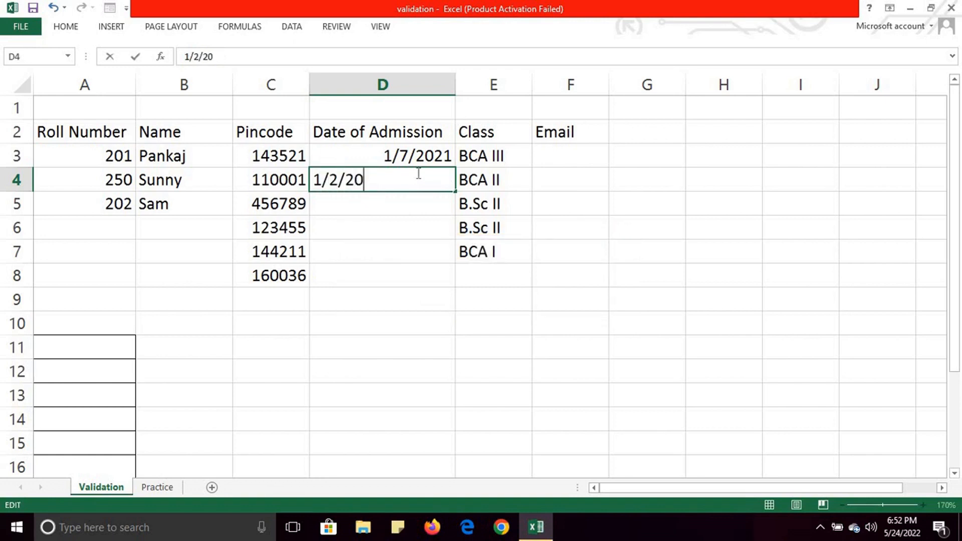
key("Tab")
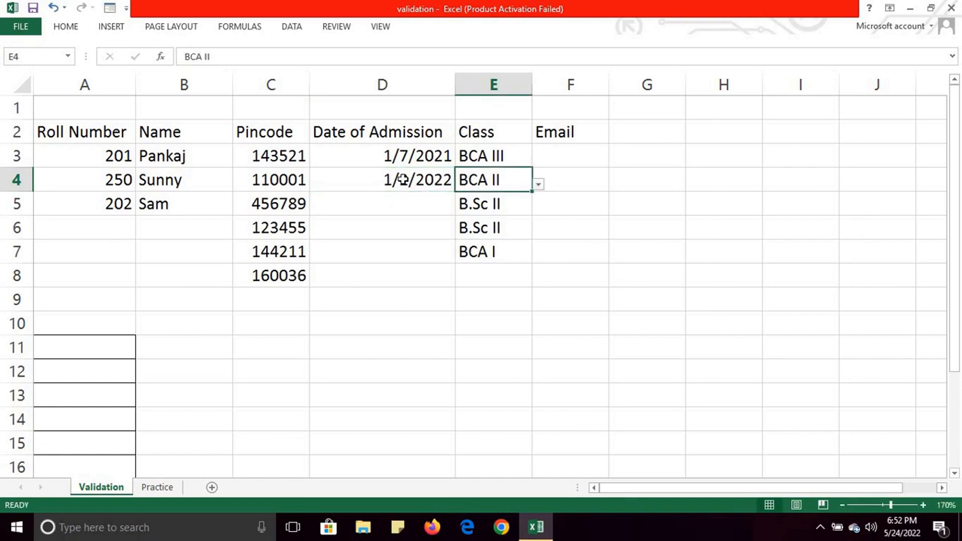
left_click(404, 180)
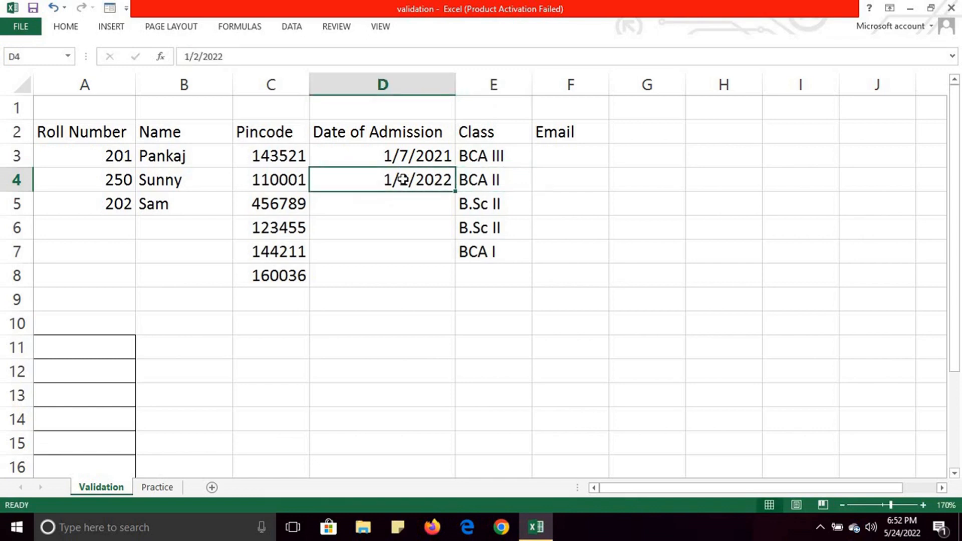
Apply the Date number format of type *3/14/2012, English (United States), to the admission dates in D3:D10.
left_click_drag(386, 155, 396, 330)
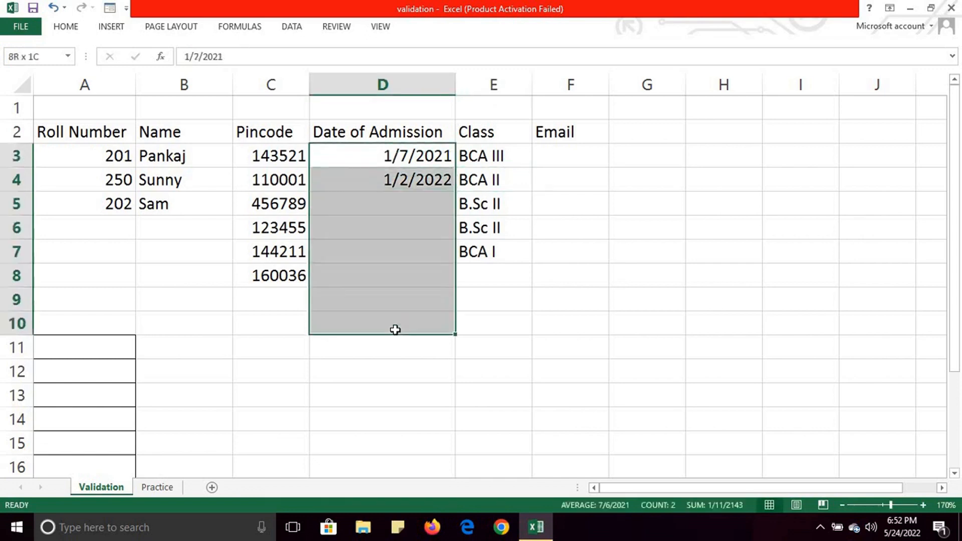
right_click(396, 332)
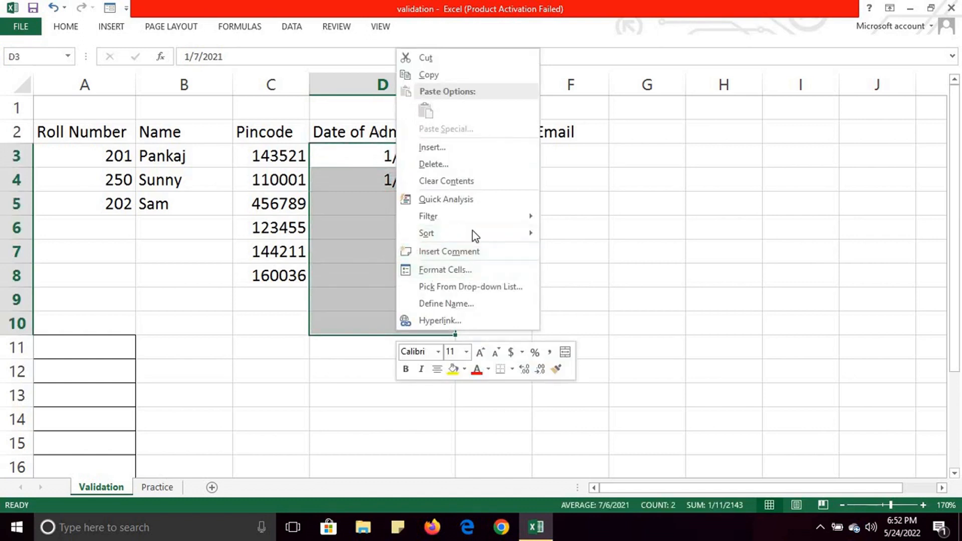
left_click(439, 270)
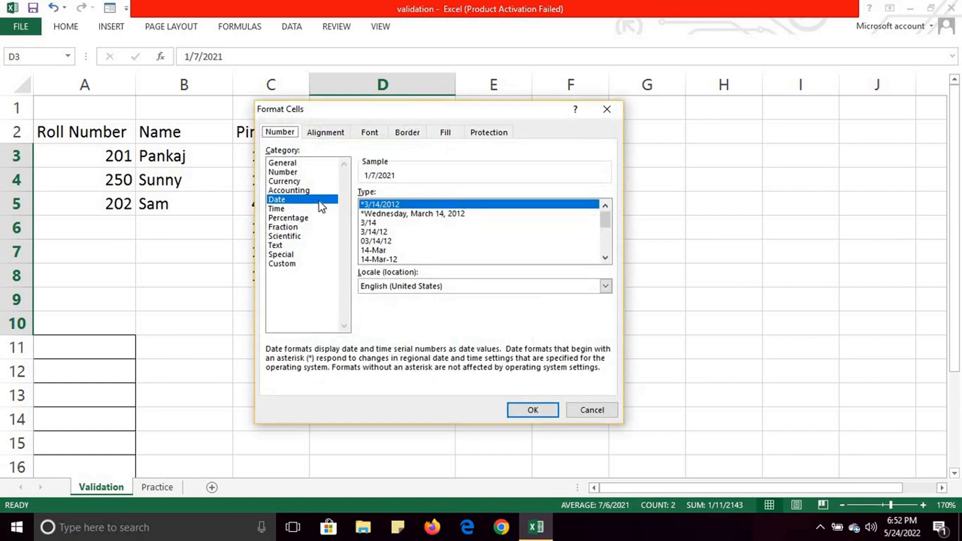
left_click_drag(427, 118, 643, 127)
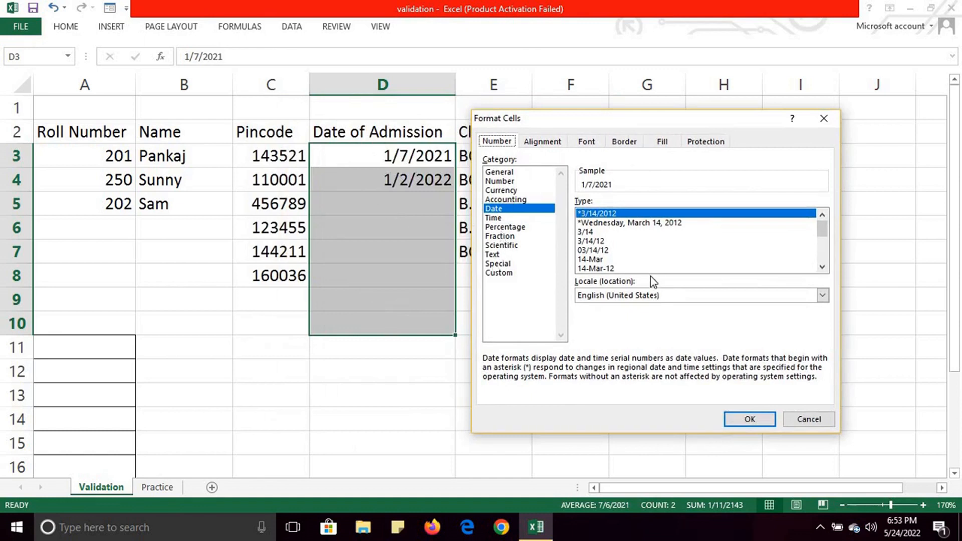
left_click(767, 420)
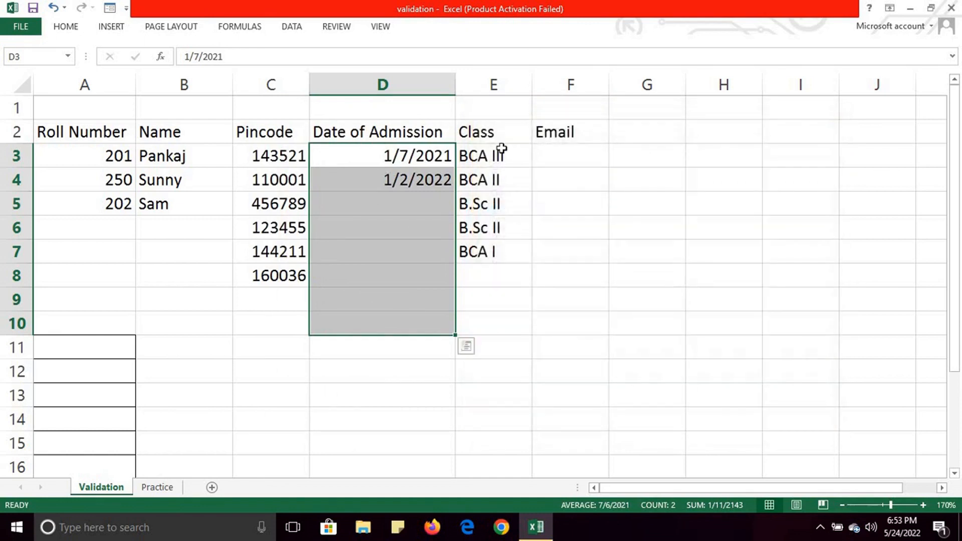
Choose B.Sc I from the allowed classes for E8, and select F3 to show the Email column's input message.
left_click(500, 279)
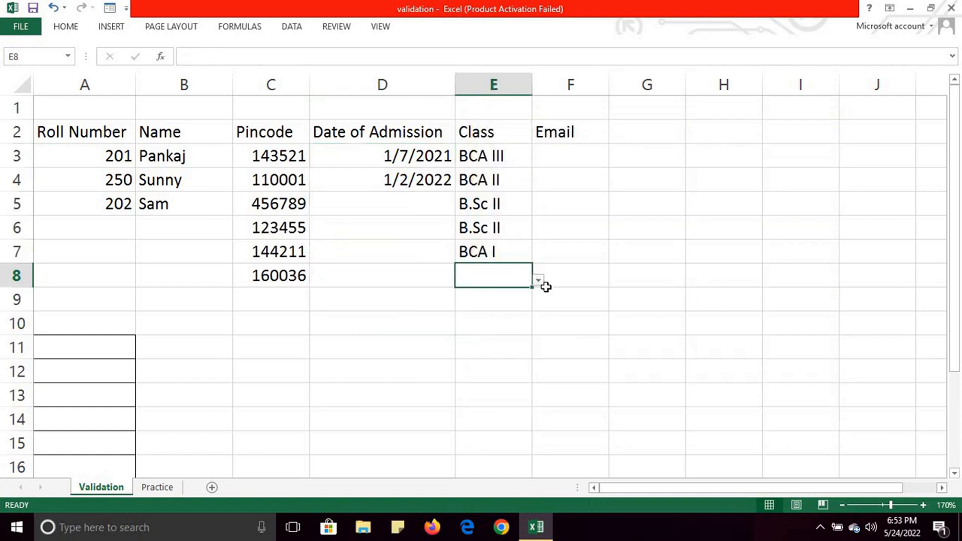
left_click(539, 281)
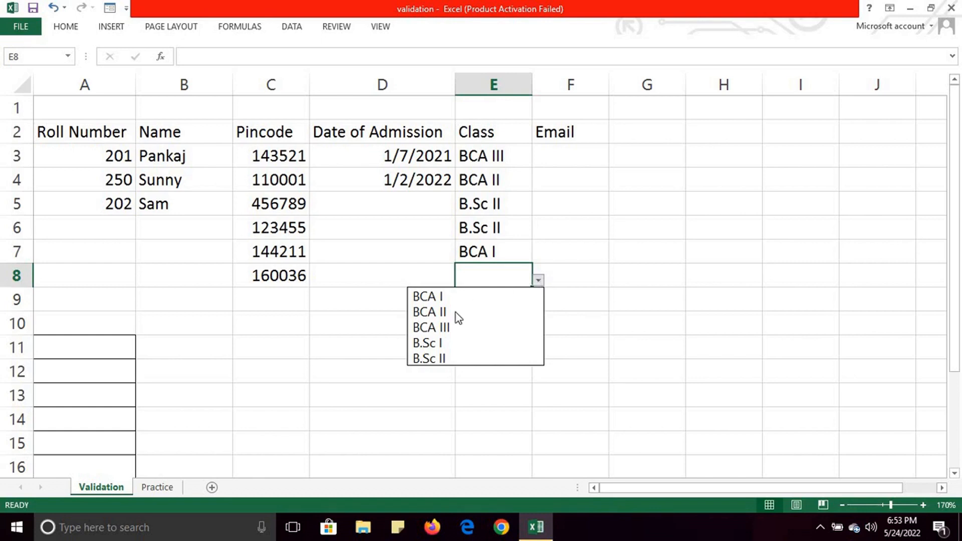
left_click(436, 343)
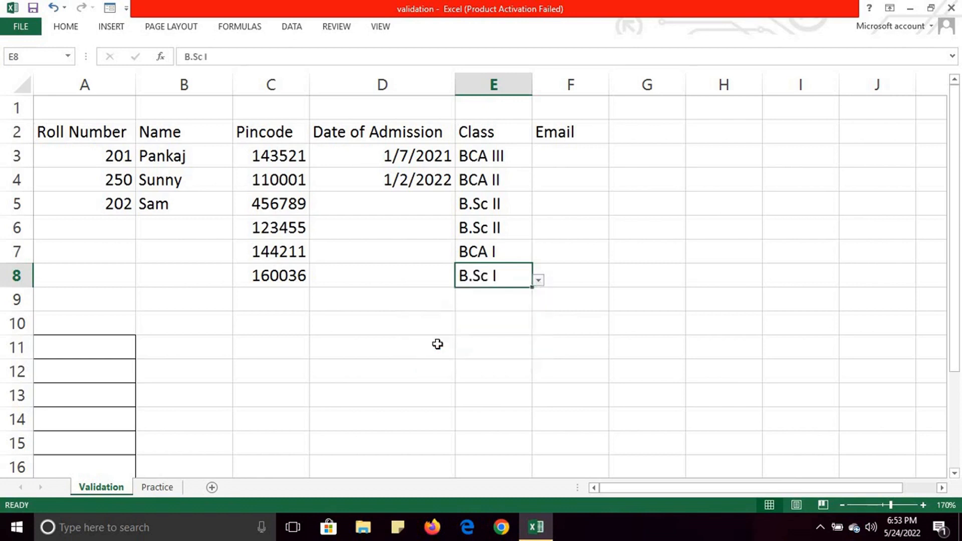
left_click(568, 155)
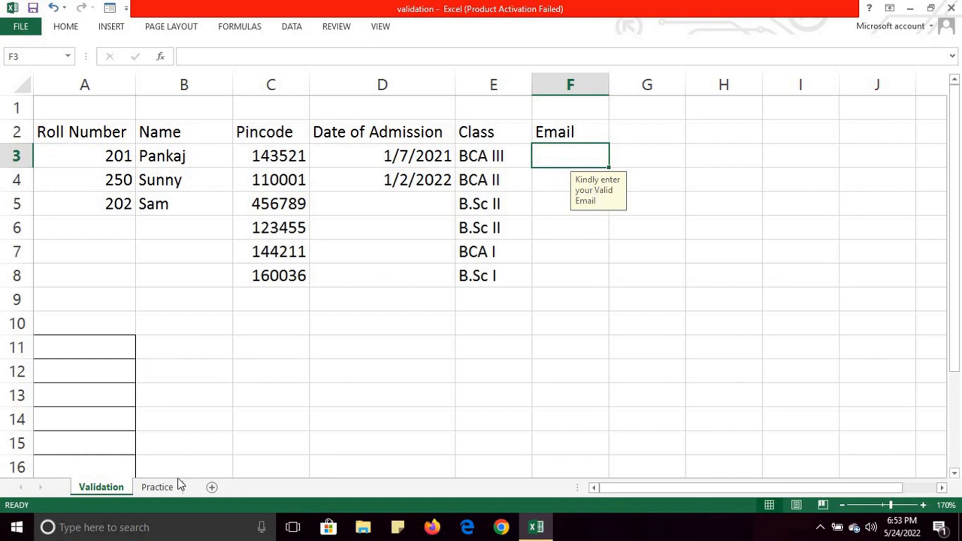
Switch to the Practice sheet and select A4, the first empty cell under Roll Number.
left_click(167, 489)
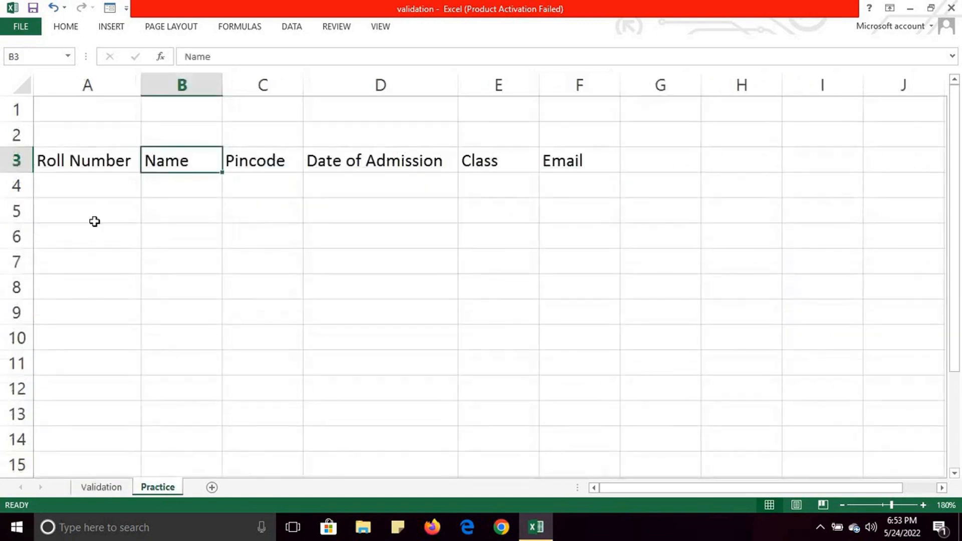
left_click(98, 203)
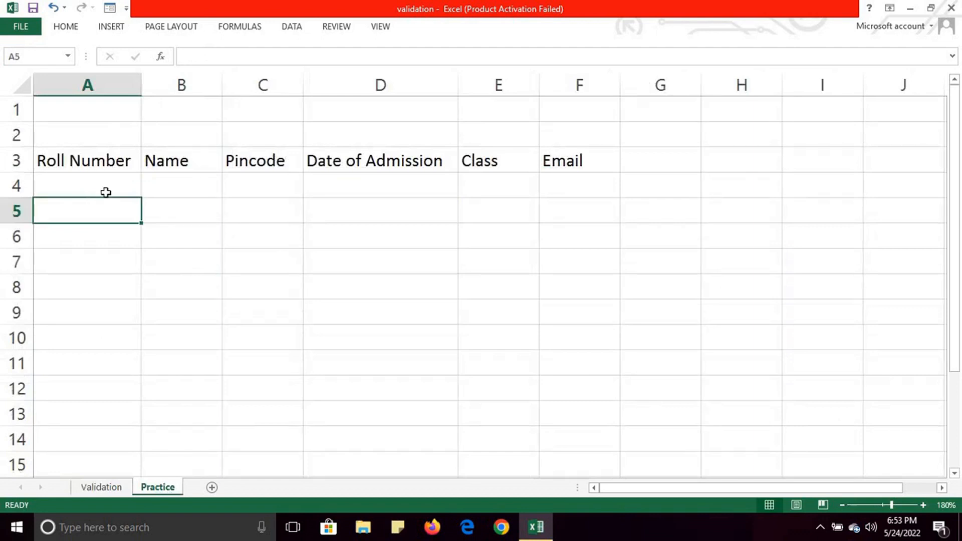
left_click(112, 180)
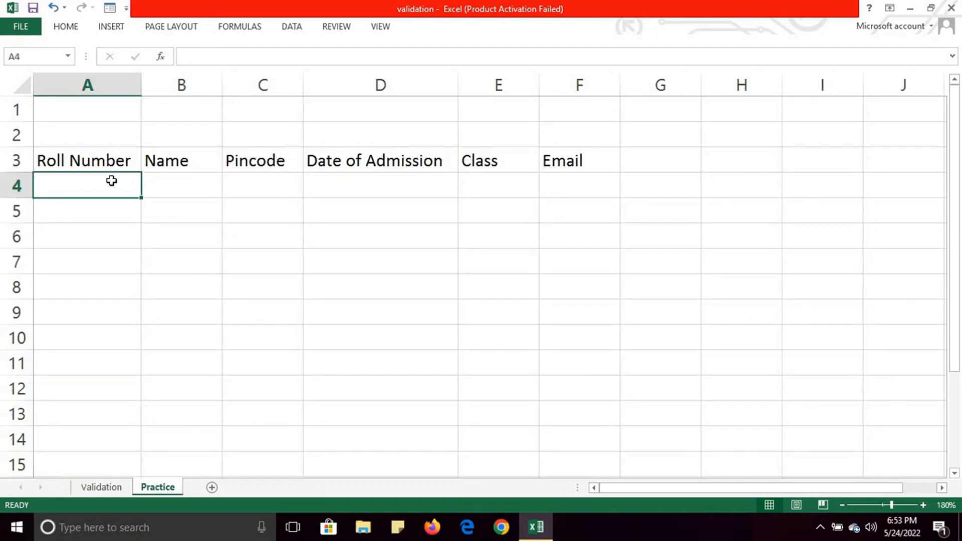
Restrict Roll Number cells A4:A12 with data validation to whole numbers between 201 and 250.
mouse_move(125, 391)
left_mouse_down()
mouse_move(129, 430)
mouse_move(128, 388)
left_mouse_up()
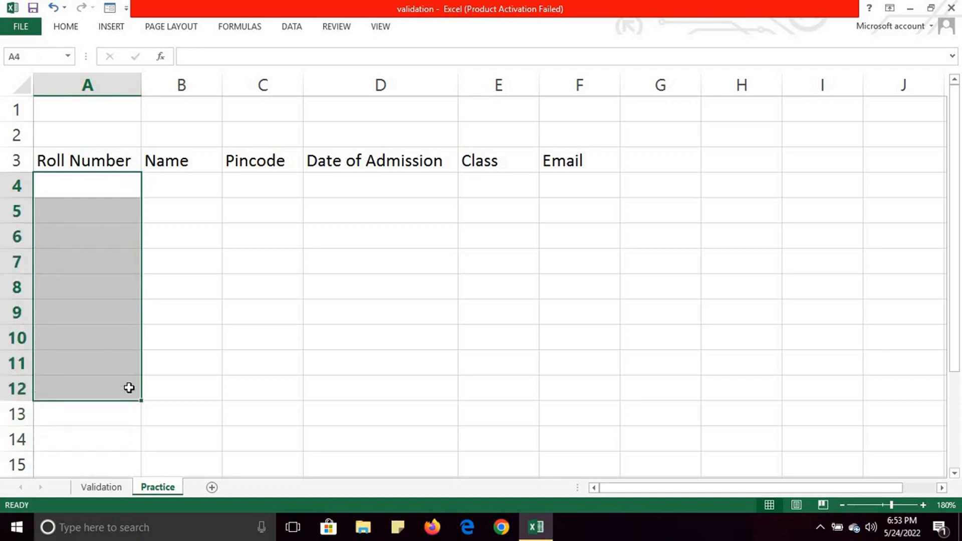
left_click(296, 26)
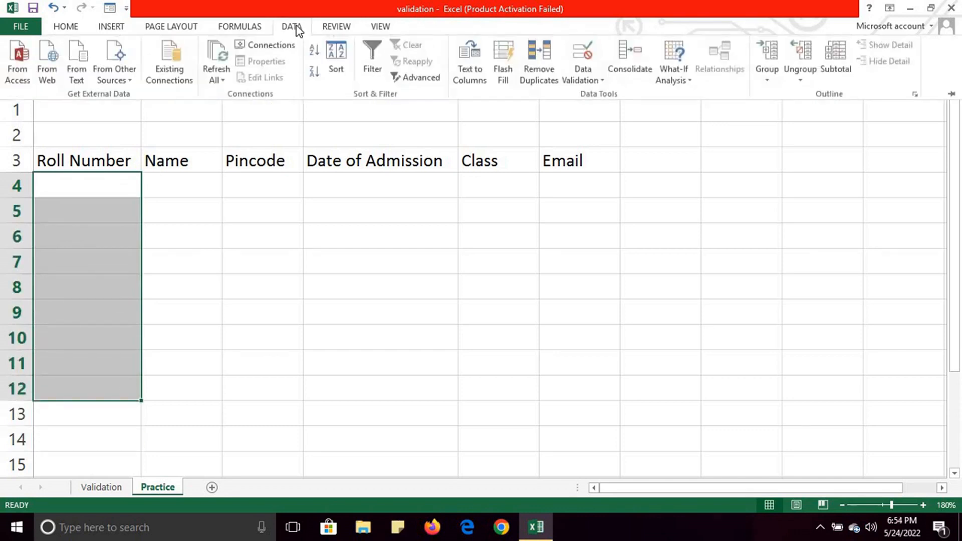
left_click(583, 75)
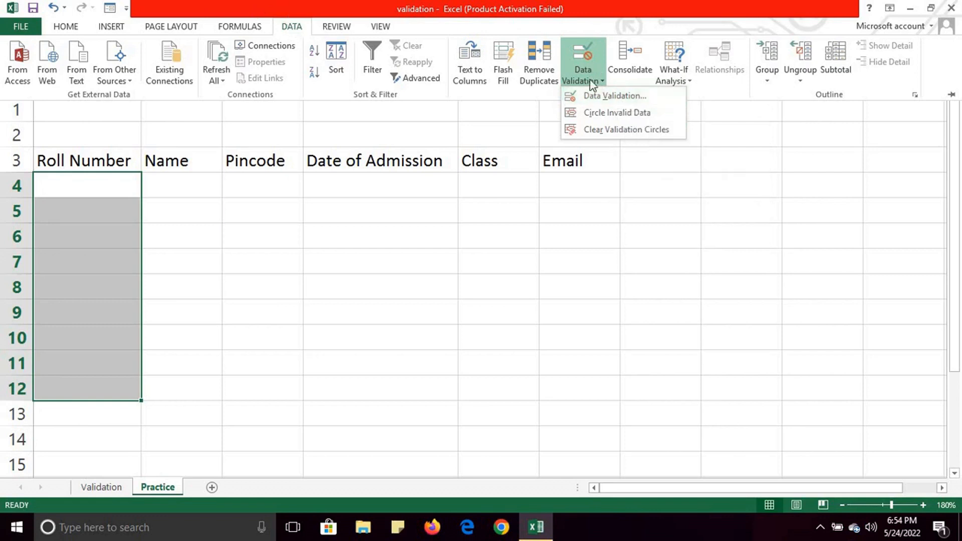
left_click(598, 98)
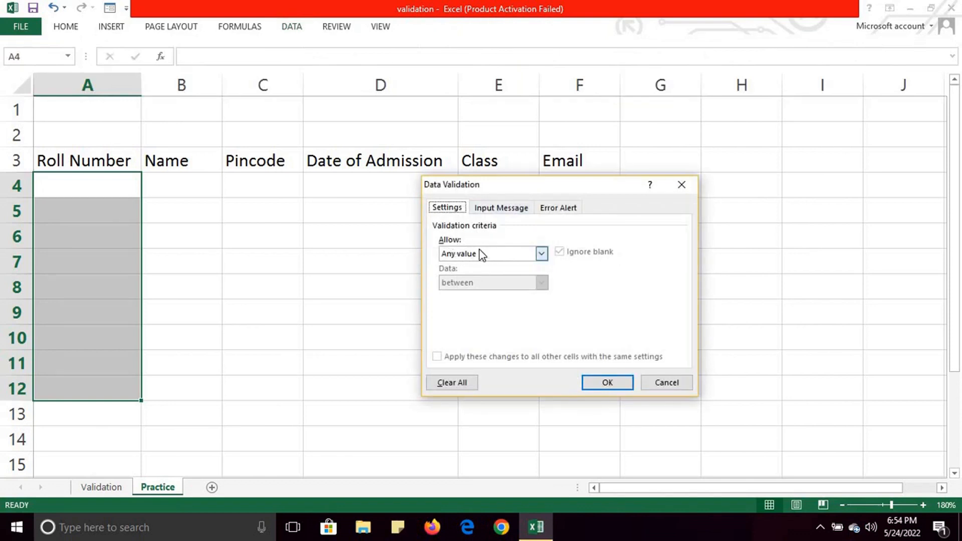
left_click(547, 253)
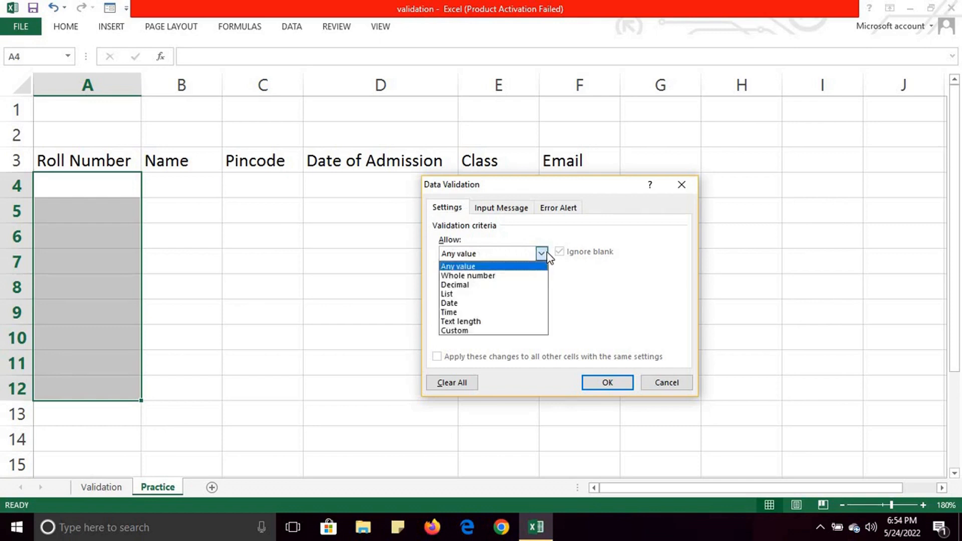
left_click(495, 276)
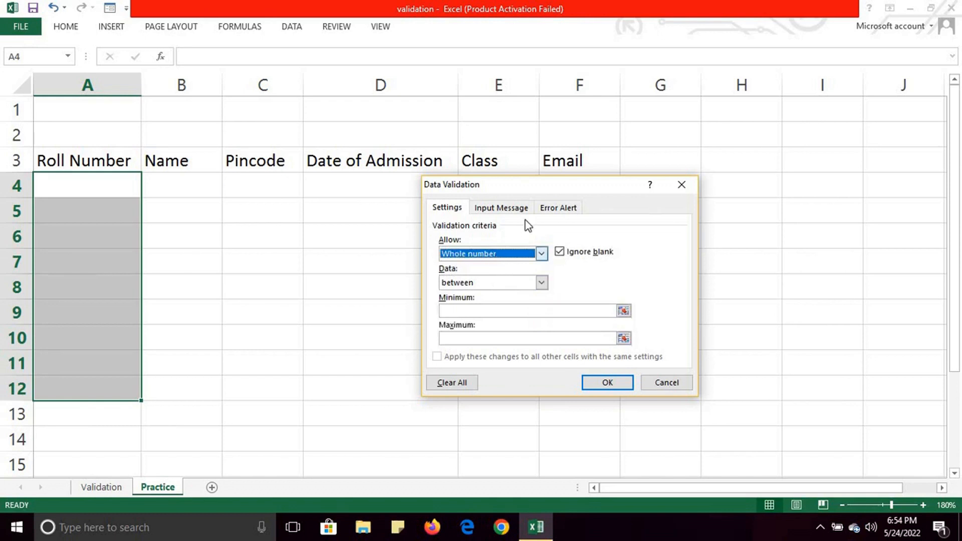
left_click_drag(530, 190, 453, 180)
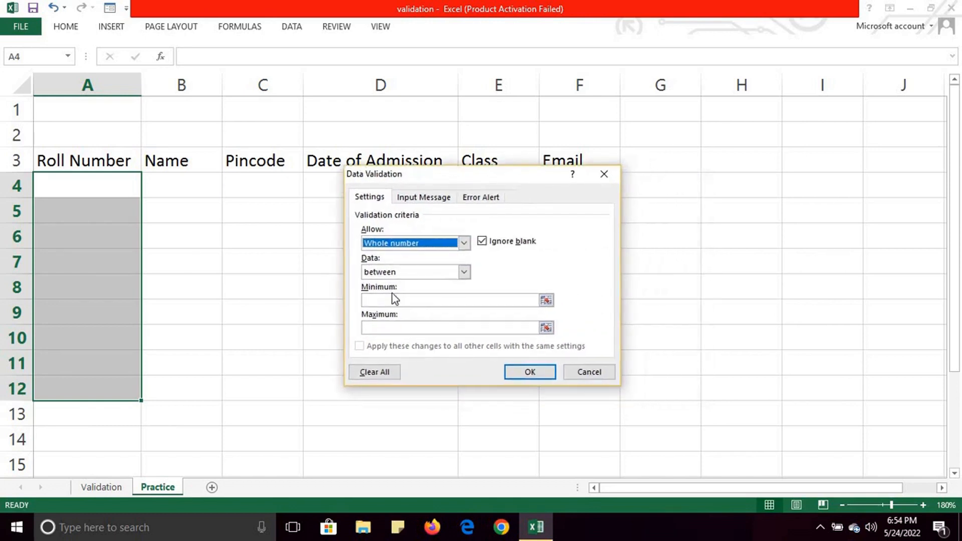
left_click(401, 299)
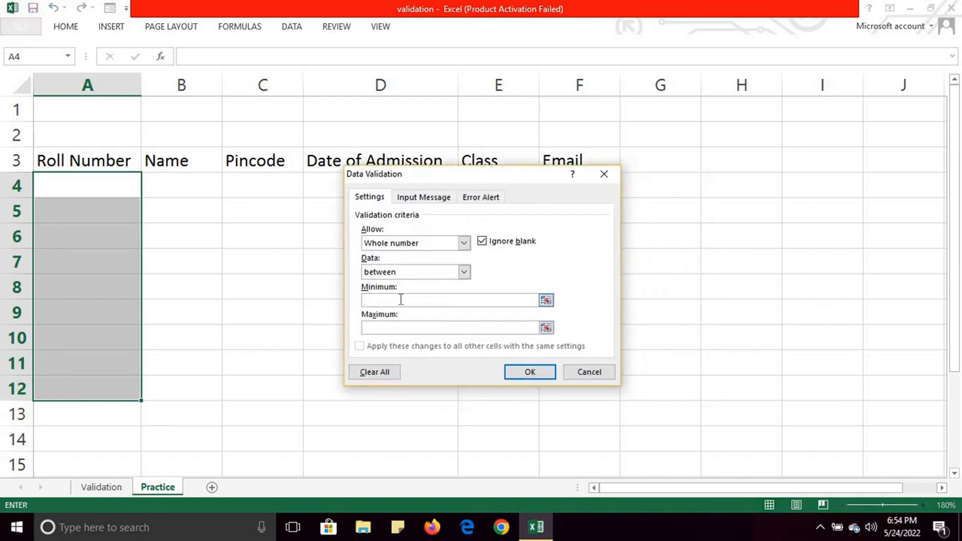
type("201")
left_click(404, 327)
left_click(404, 327)
type("250")
Set the validation input message for the Roll Number cells to "Enter your Class Roll Number".
left_click(430, 198)
left_click(420, 296)
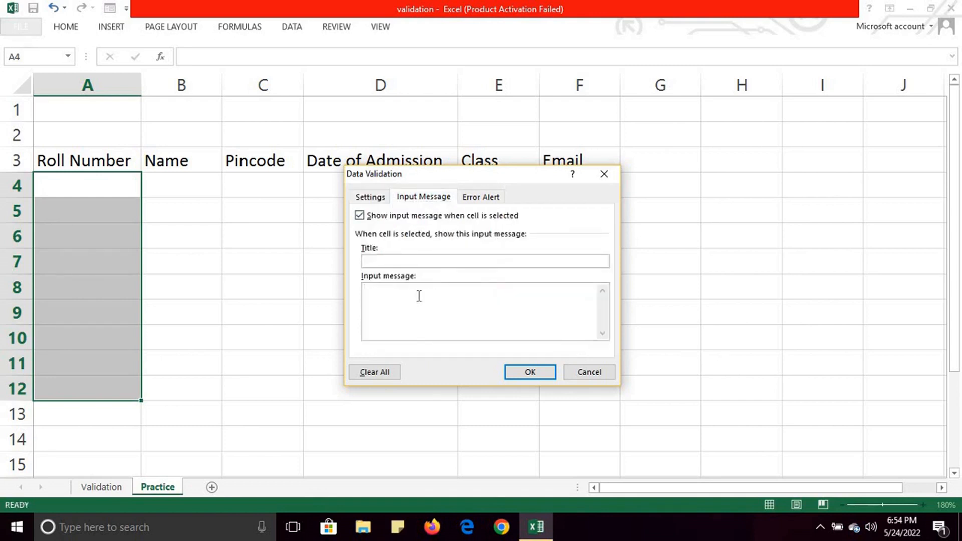
type("Enter your Class ROll")
key("BackSpace")
key("BackSpace")
key("BackSpace")
type("oll Number")
Set the Stop alert's error message to "Enter Roll number between 201 and 250" and apply the Roll Number validation.
left_click(490, 198)
left_click(498, 296)
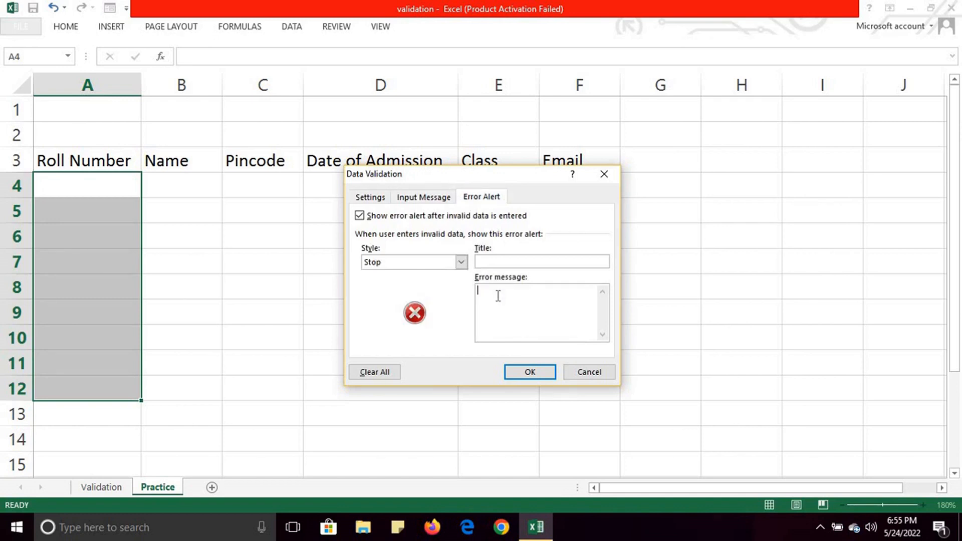
type("Enter Roll number between 201 and ")
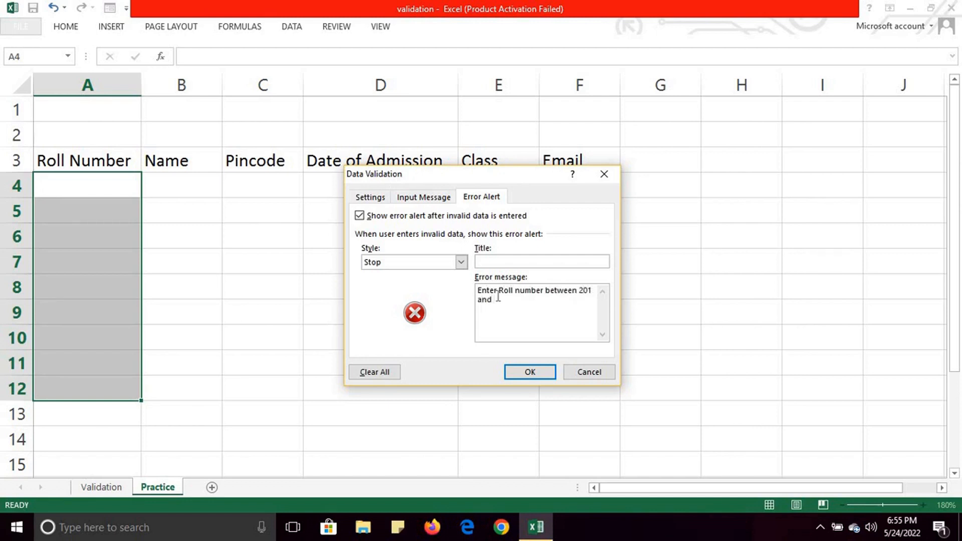
type("250")
left_click(533, 380)
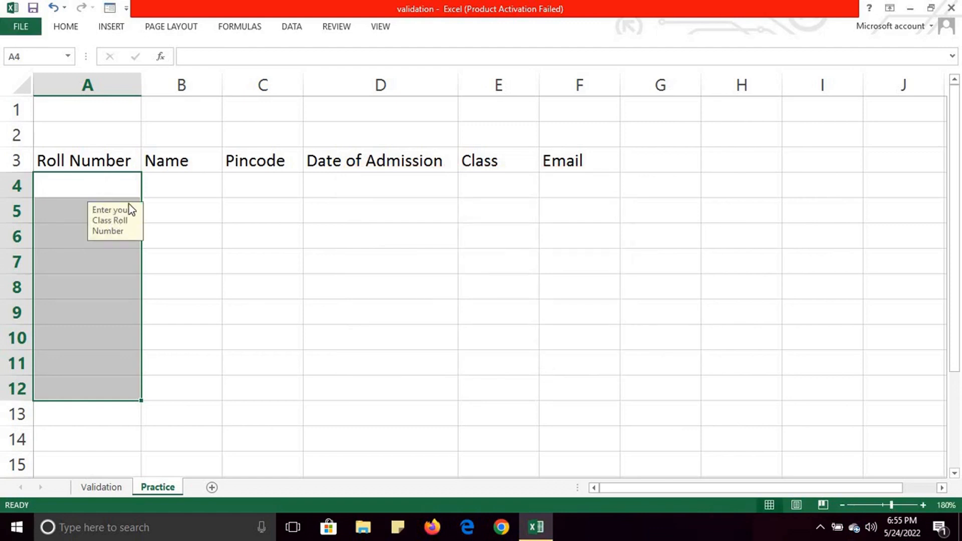
Try to enter the out-of-range roll number 101 in cell A4 to test the validation rule.
left_click(104, 182)
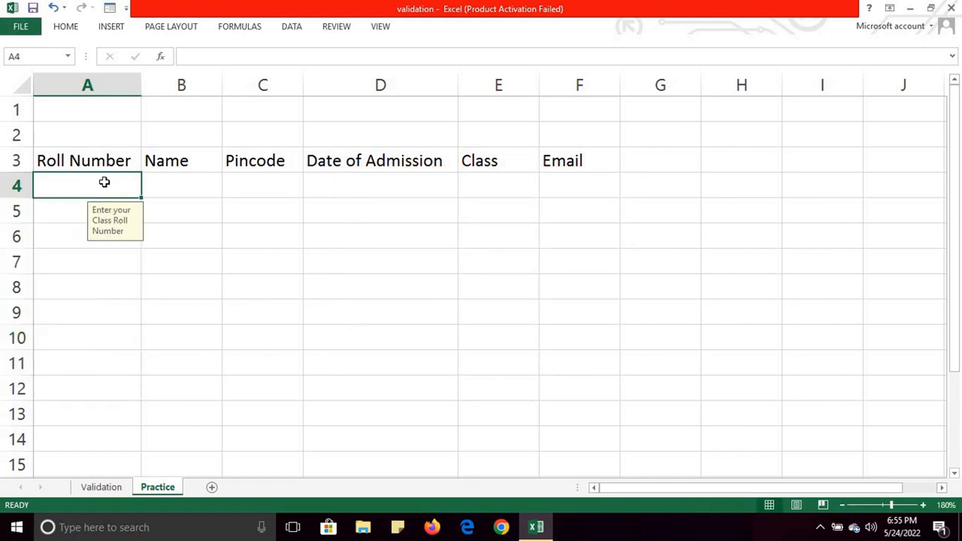
type("101")
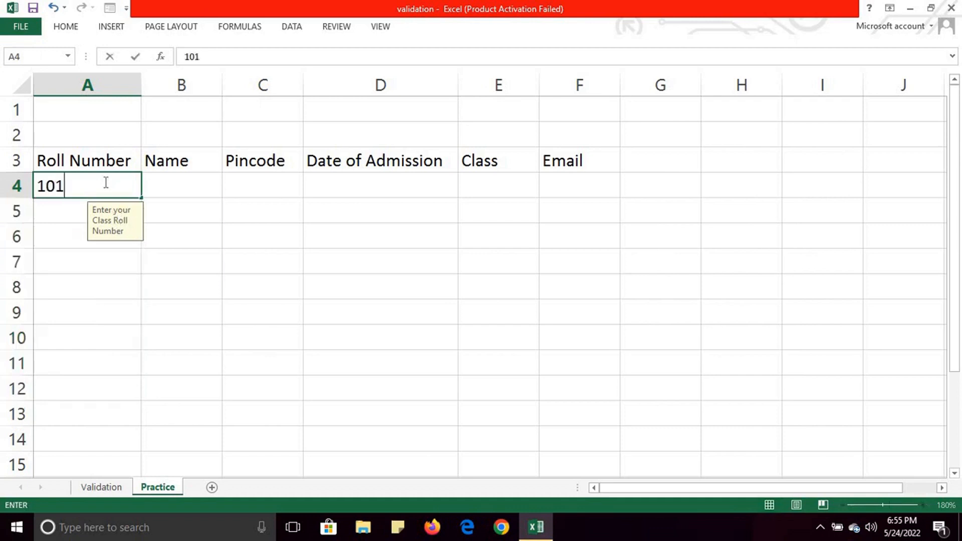
key("Return")
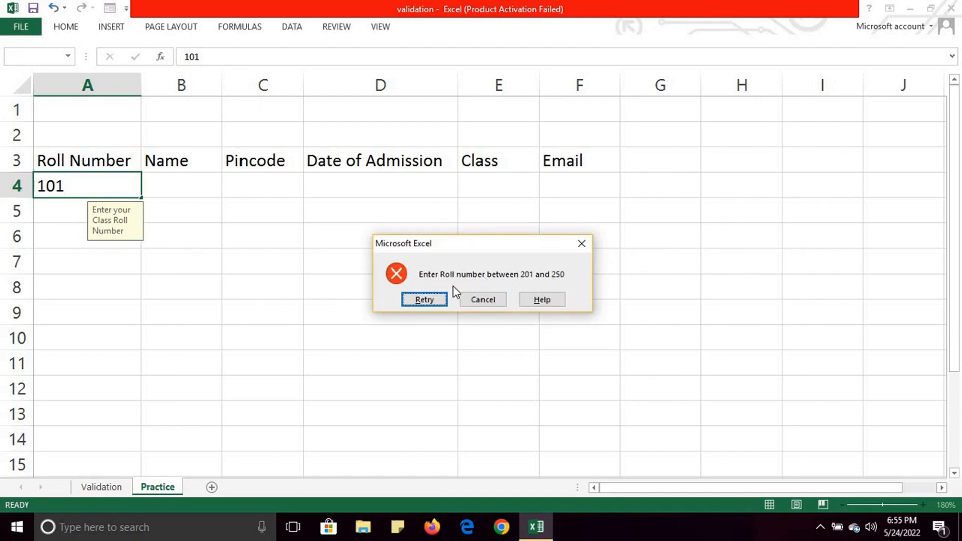
Retry the entry in cell A4 with the roll number 210.
left_click(424, 299)
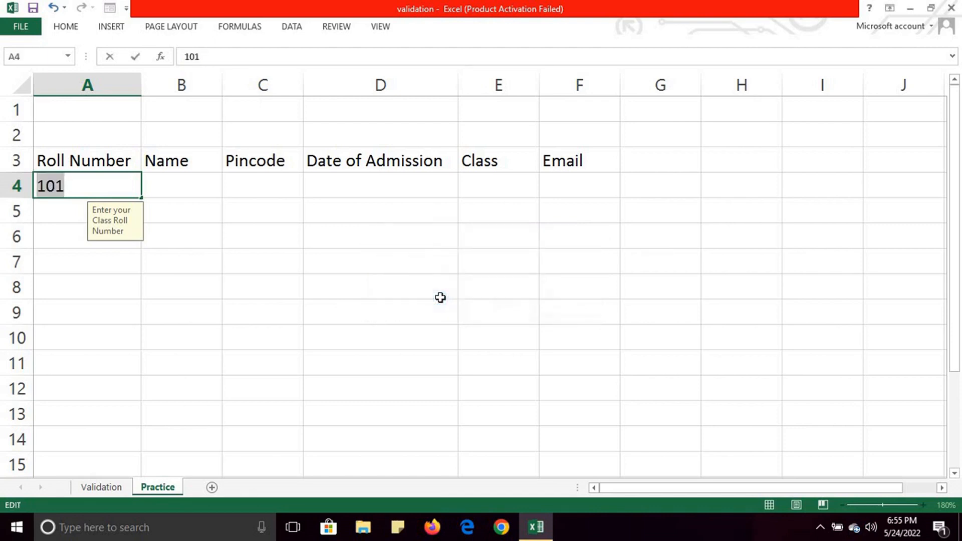
type("210")
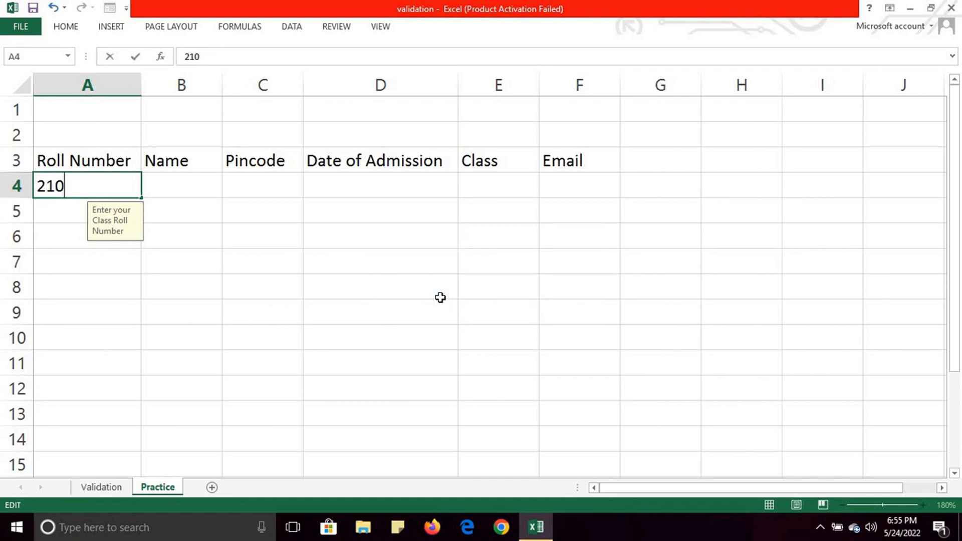
key("Tab")
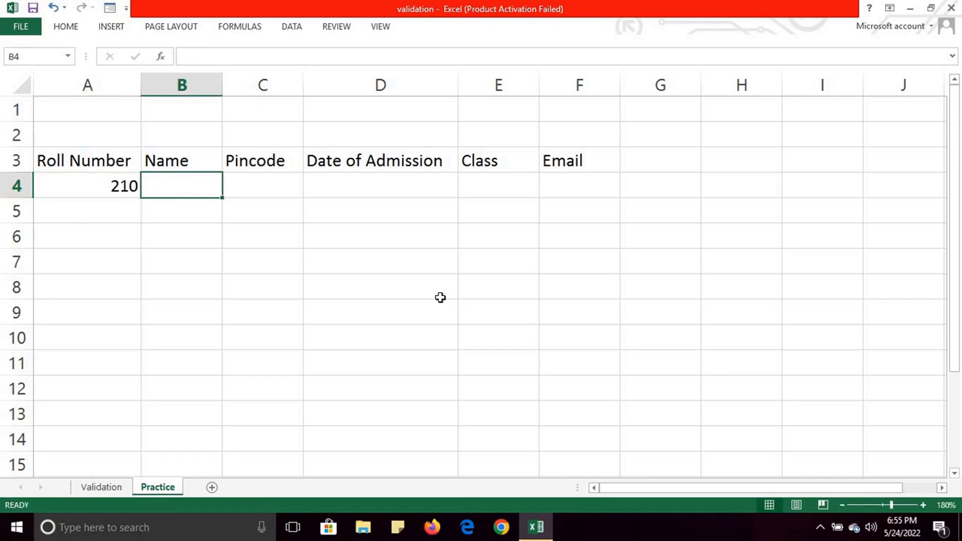
Restrict Name cells B4:B13 with data validation to a text length between 3 and 20.
left_click_drag(198, 183, 193, 412)
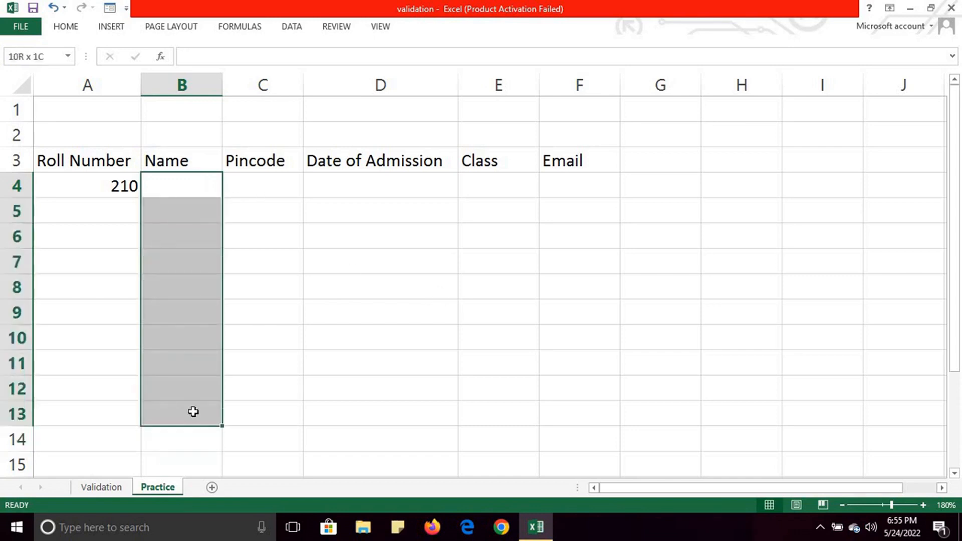
left_click(296, 25)
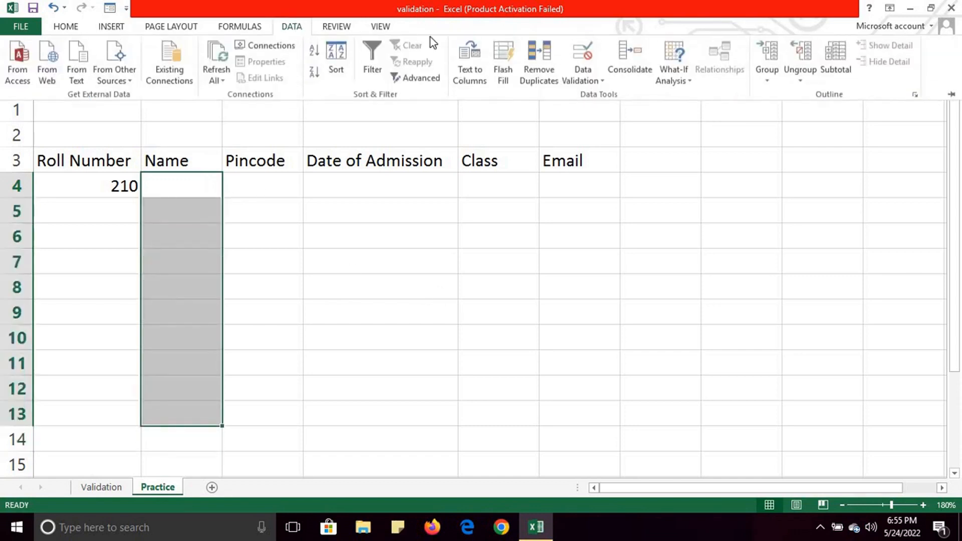
left_click(587, 71)
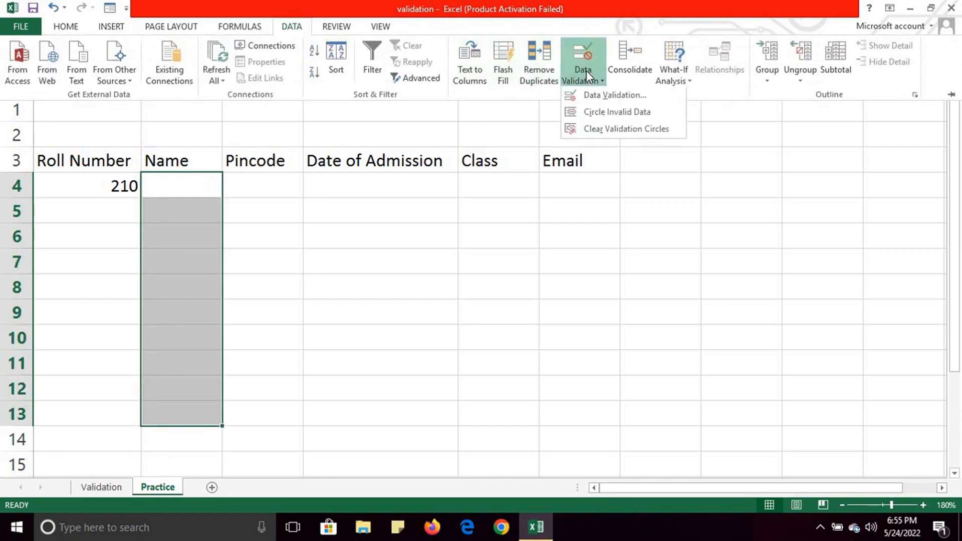
left_click(603, 96)
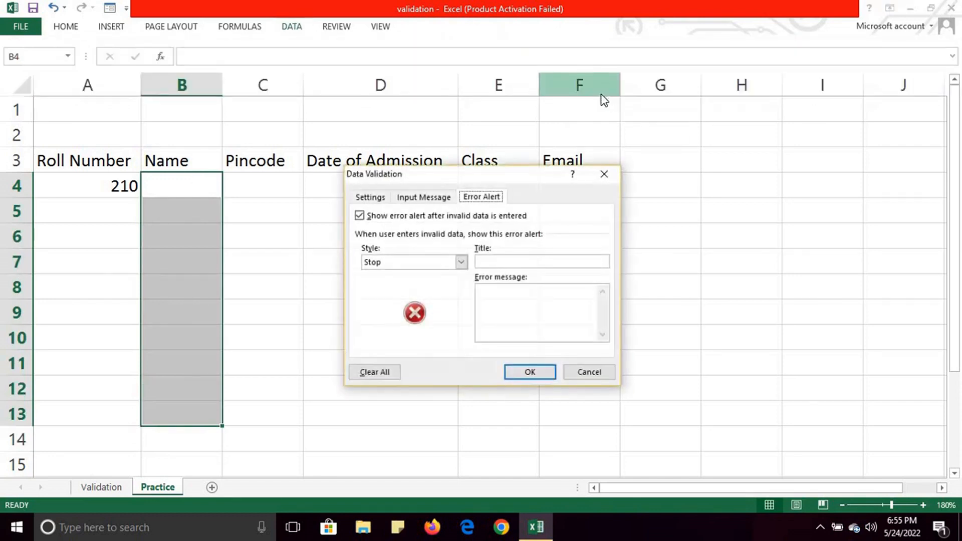
left_click(382, 198)
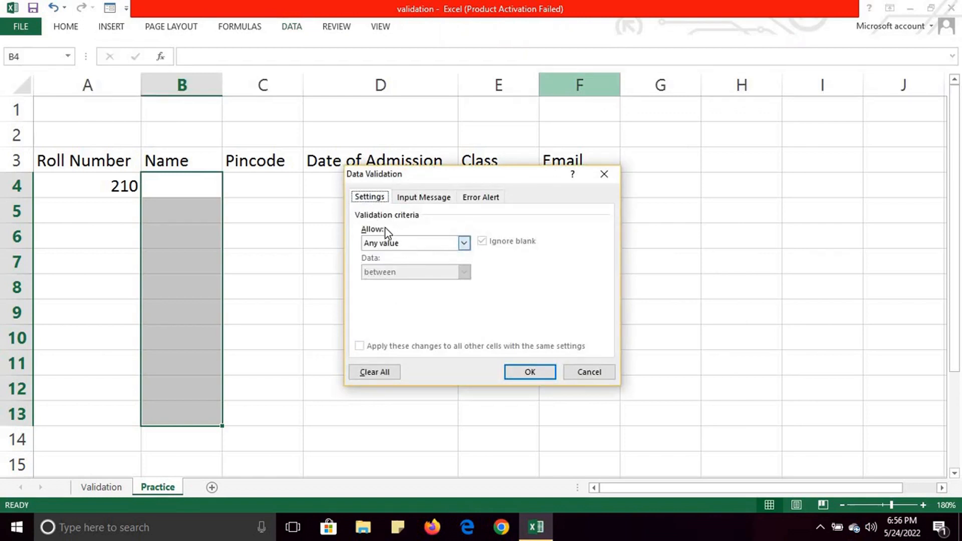
left_click(419, 242)
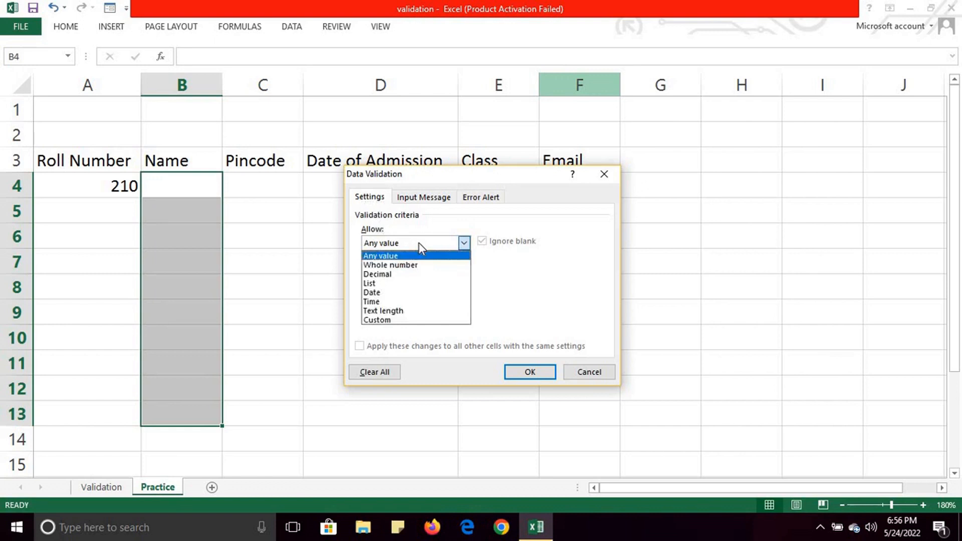
left_click(405, 311)
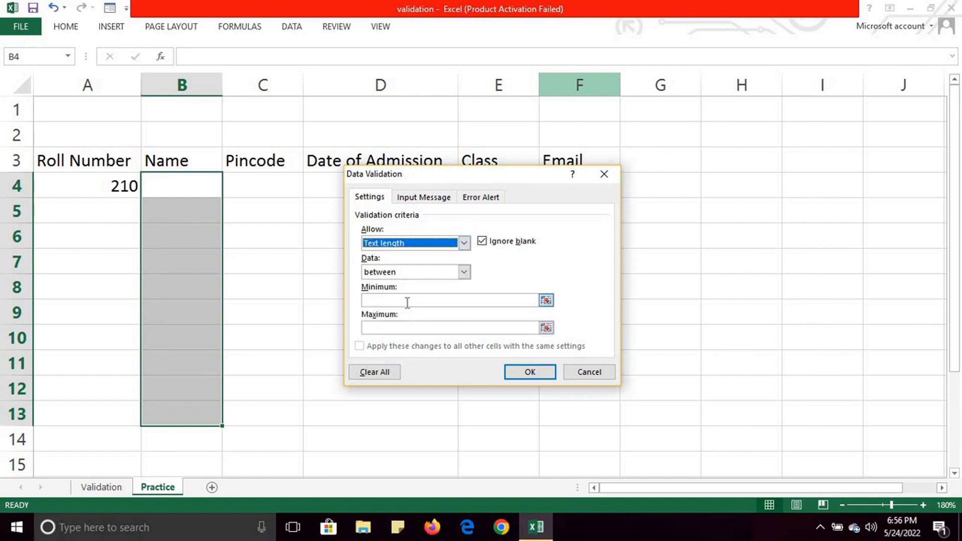
left_click(407, 302)
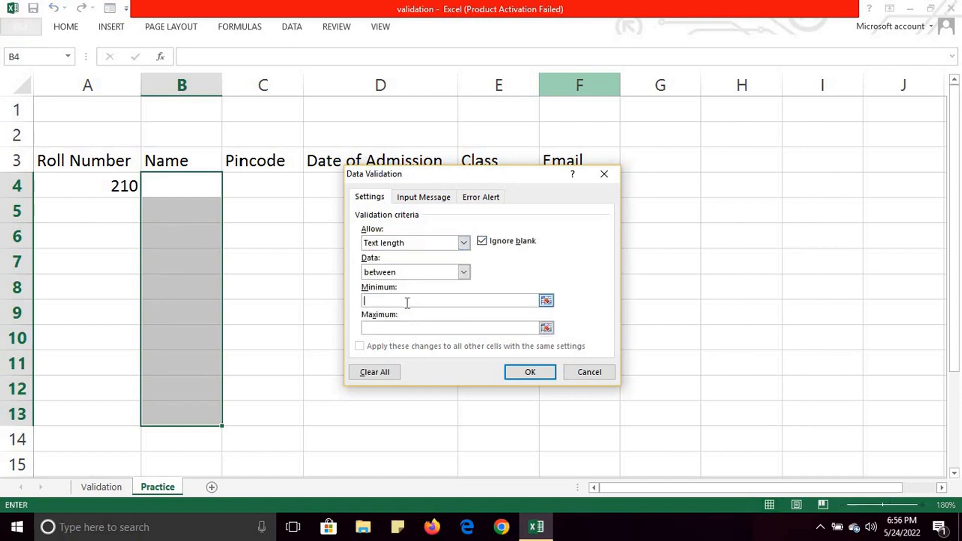
type("3")
left_click(404, 327)
type("20")
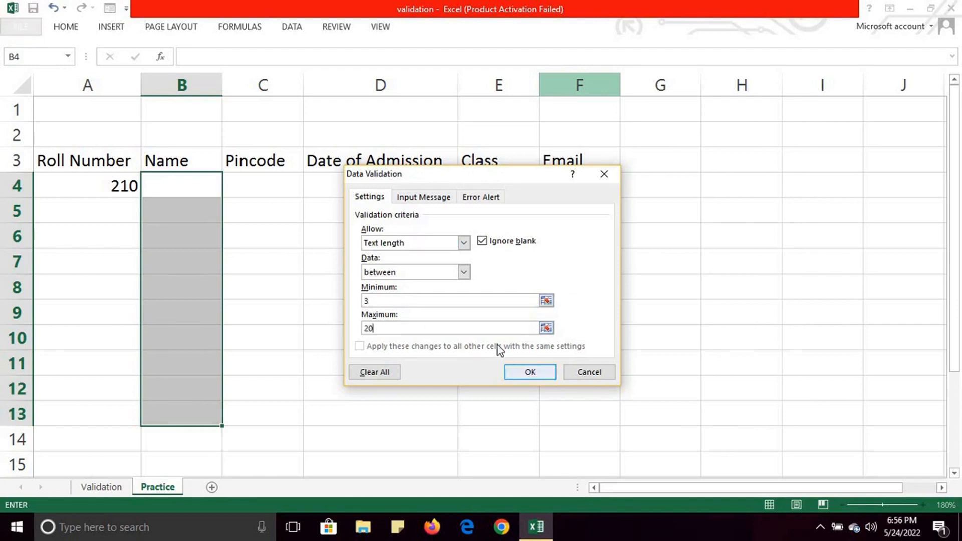
left_click(425, 197)
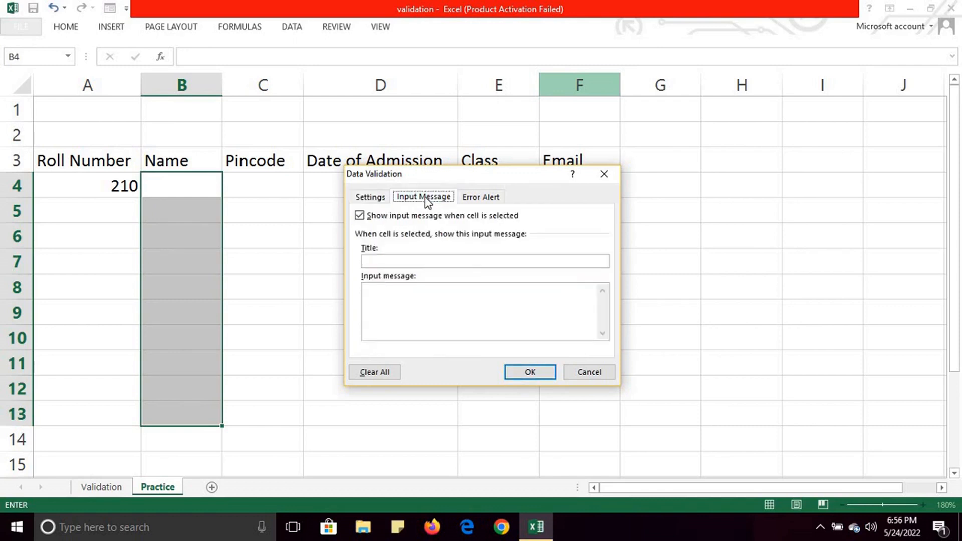
left_click(476, 200)
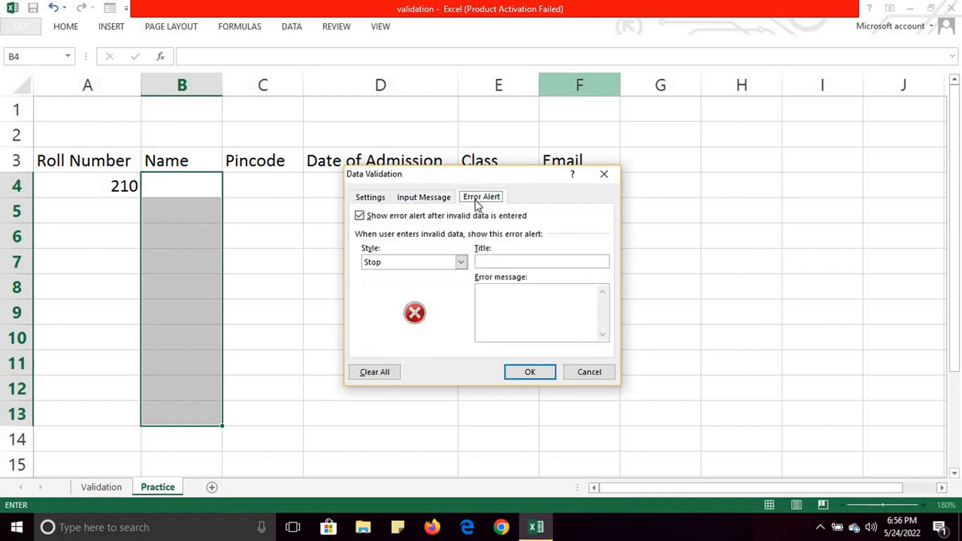
left_click(434, 202)
left_click(374, 197)
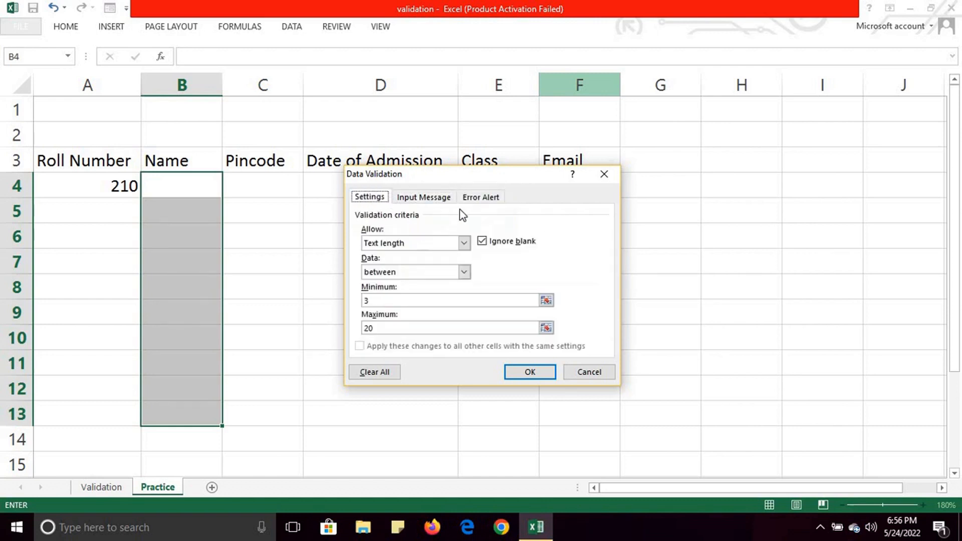
Set the error message for the Name cells to "Name must be more than 2 characters" and apply the validation.
left_click(483, 199)
left_click(506, 308)
type("Nam")
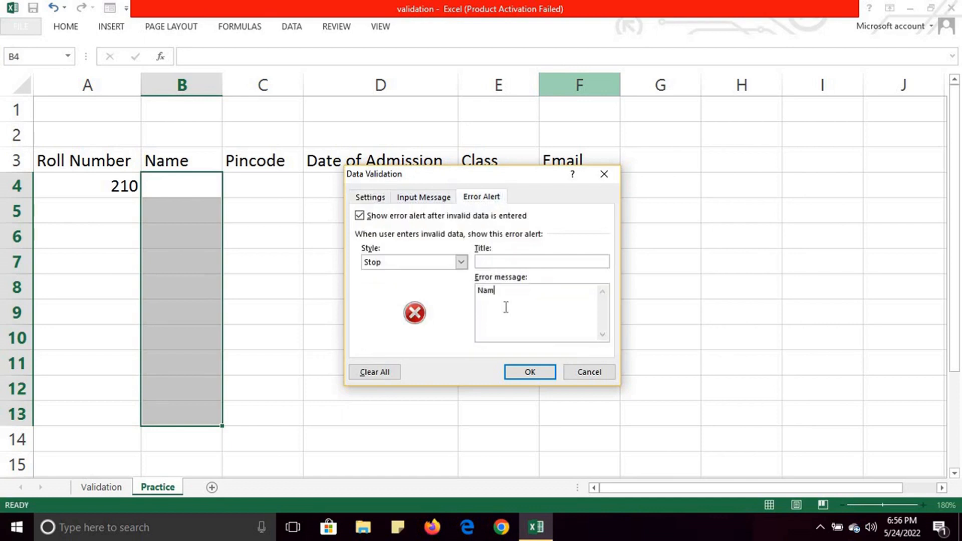
type("e must be more than 2 characters")
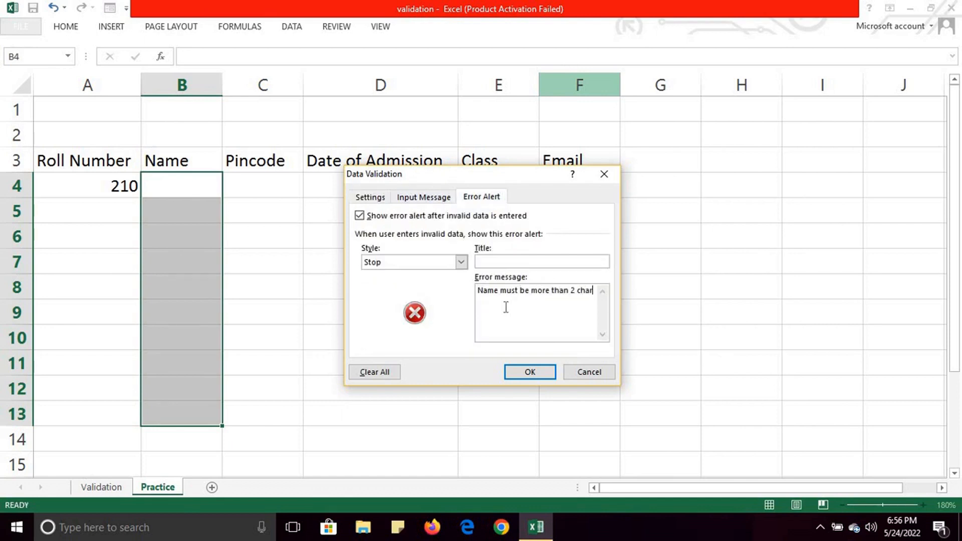
left_click(370, 198)
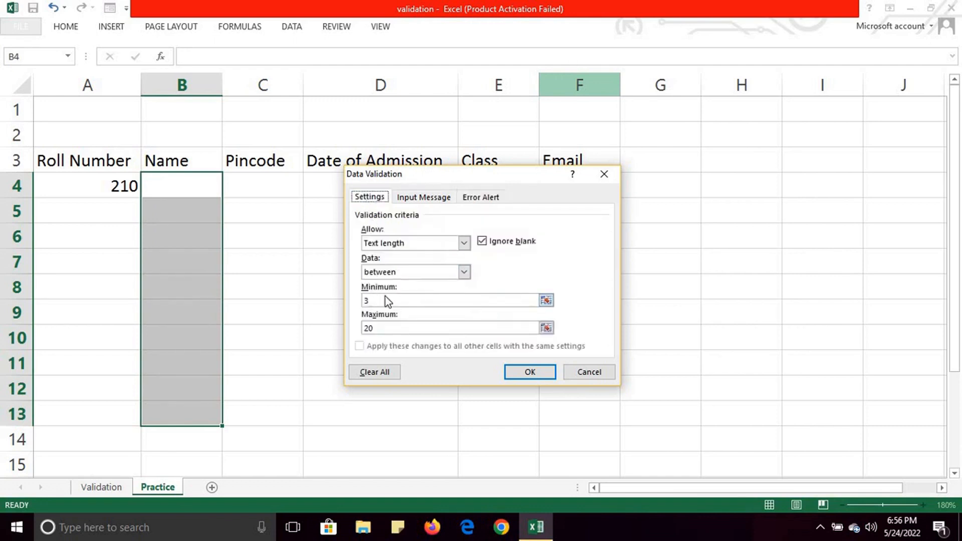
left_click(532, 371)
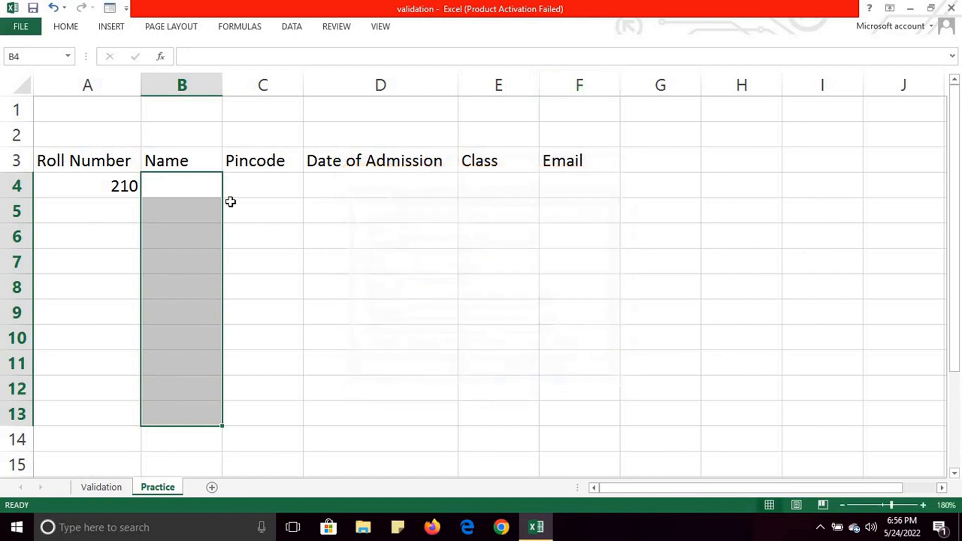
Try to enter a two-character name in cell B4 to test the text length rule.
left_click(203, 187)
type("Pa")
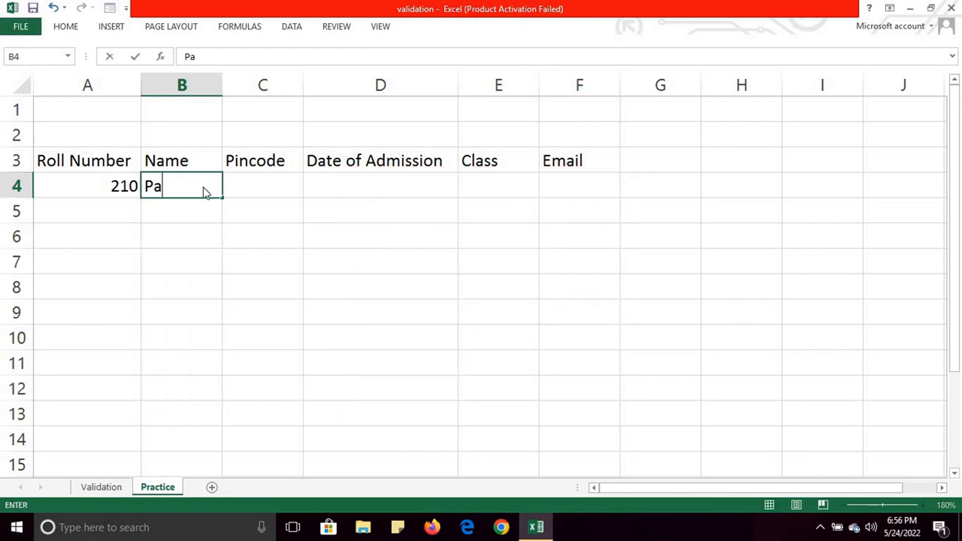
key("Return")
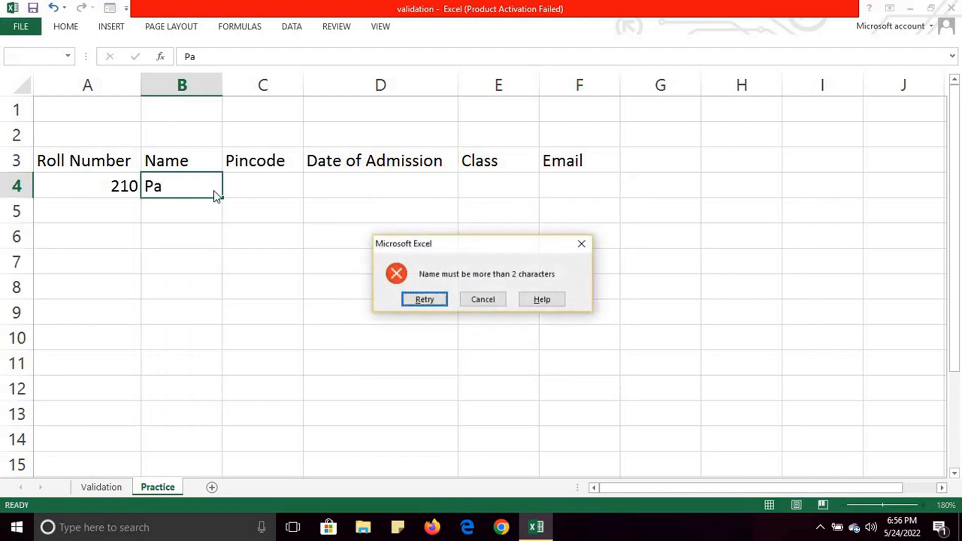
Retry the entry in cell B4 with the student's full first name.
left_click(426, 298)
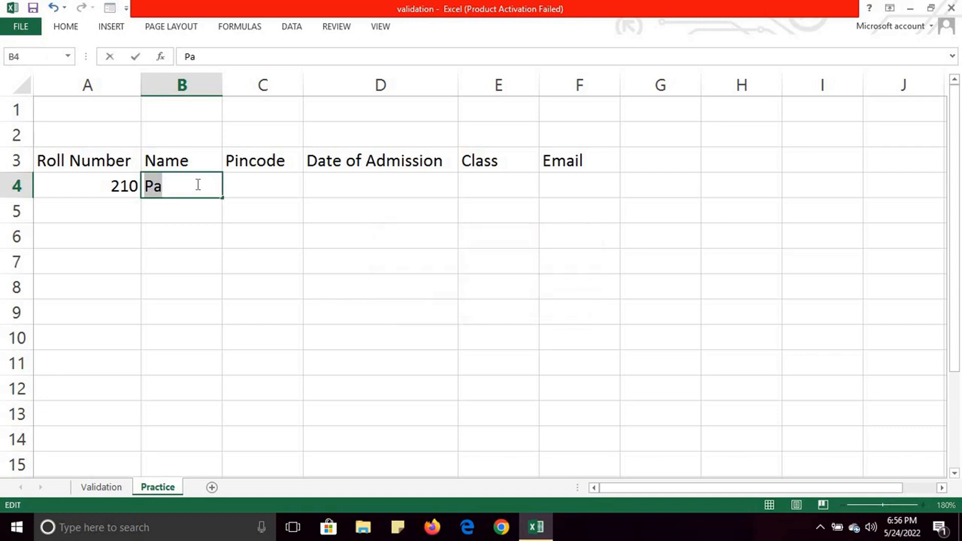
type("Pankaj")
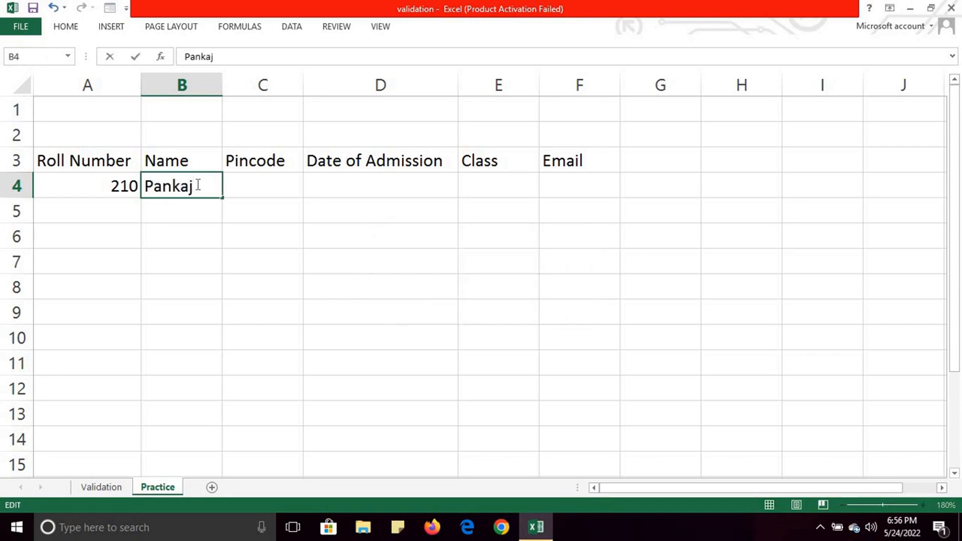
key("Tab")
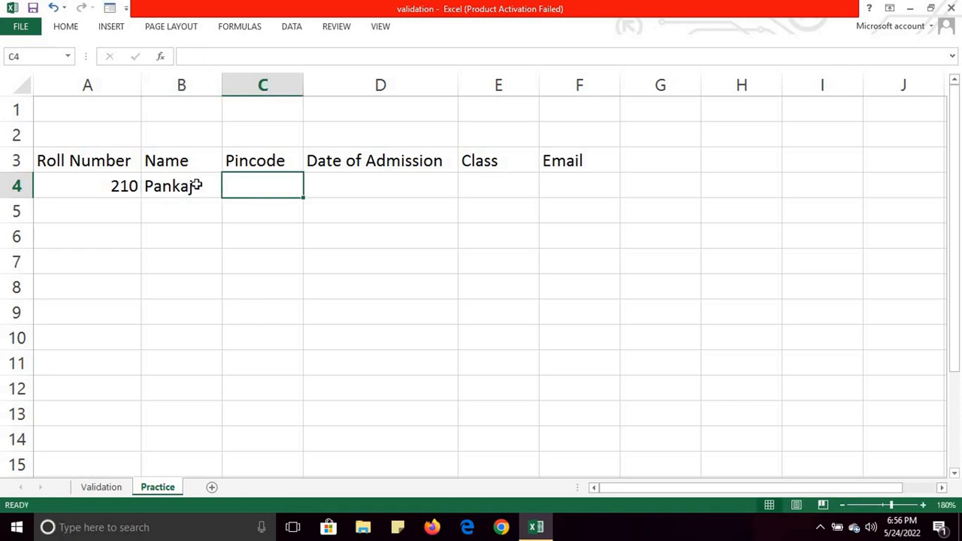
Start data validation for Pincode cells C4:C11 with Custom as the allowed criteria.
left_click_drag(256, 218, 258, 216)
left_click(257, 190)
left_click_drag(262, 251, 271, 365)
left_click(301, 28)
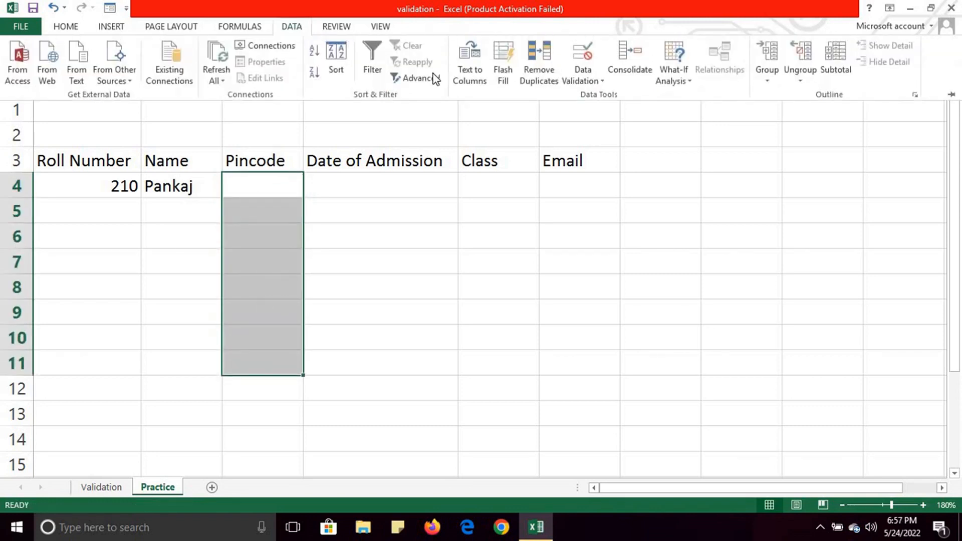
left_click(597, 80)
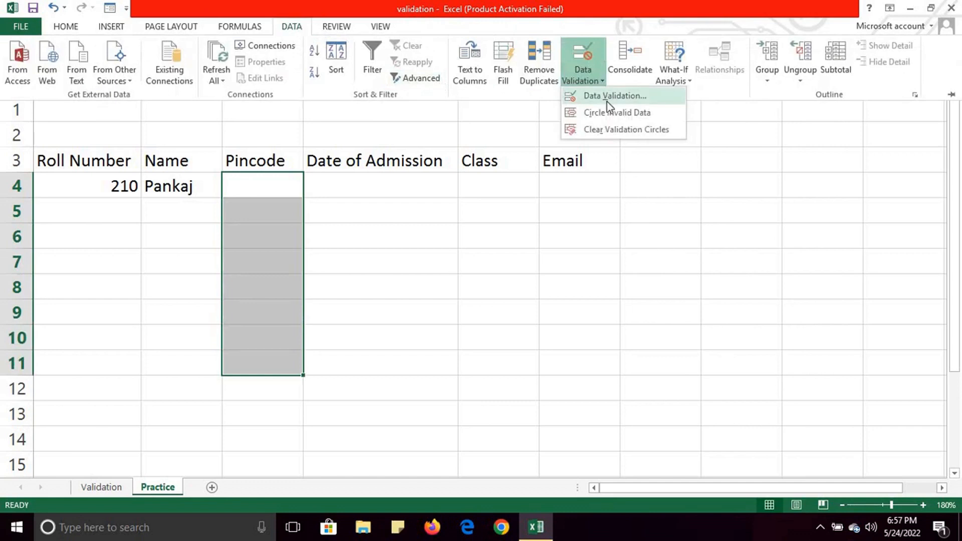
left_click(606, 101)
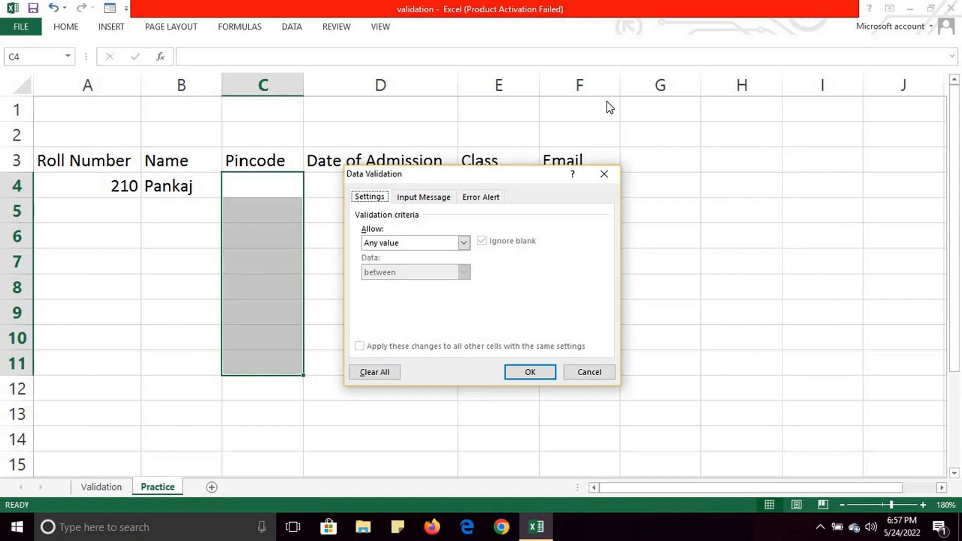
left_click(465, 243)
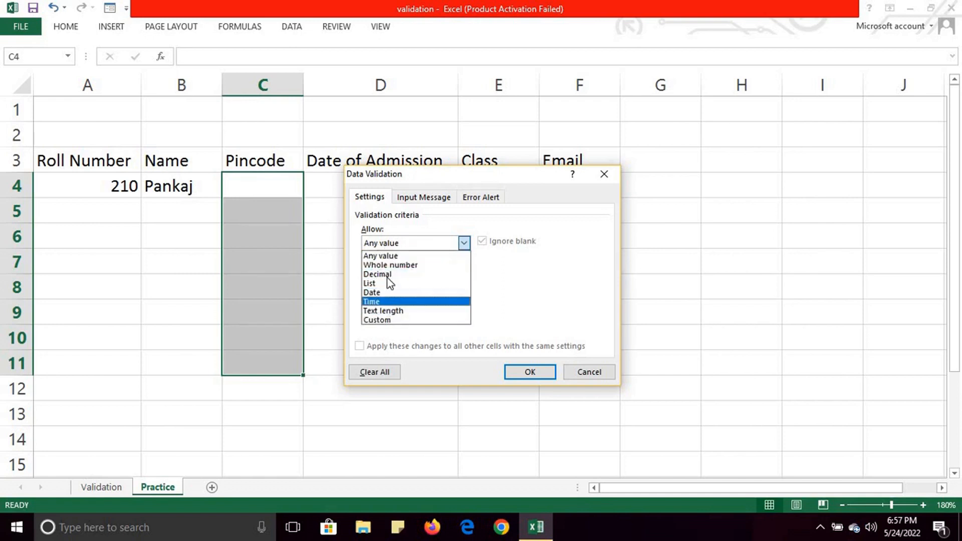
left_click(403, 321)
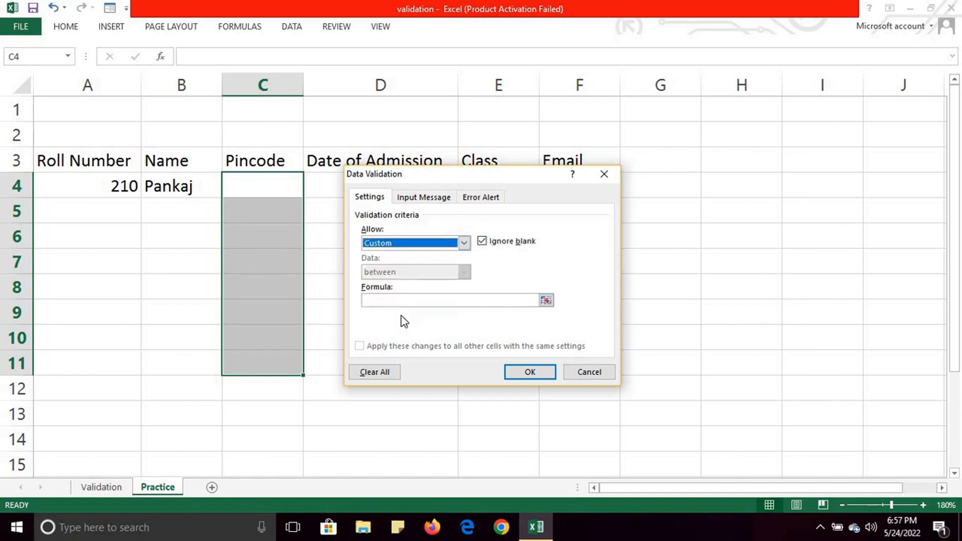
Enter the validation formula =and(isnumber(c4),len(c4)=6) for the Pincode cells and apply the rule.
left_click(436, 304)
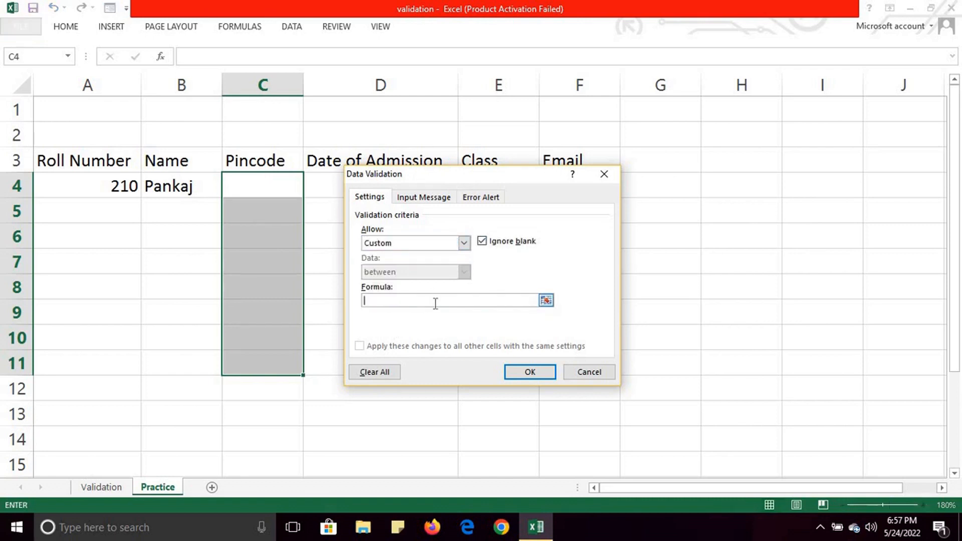
type("=and(isnumber()")
key("Left")
key("BackSpace")
key("BackSpace")
key("BackSpace")
key("BackSpace")
type("c")
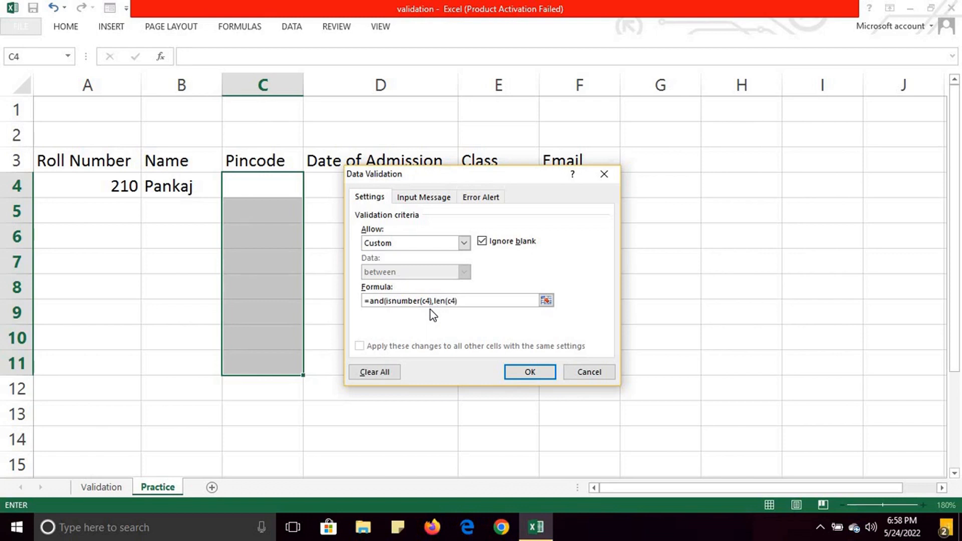
type("=6)")
left_click_drag(386, 302, 433, 305)
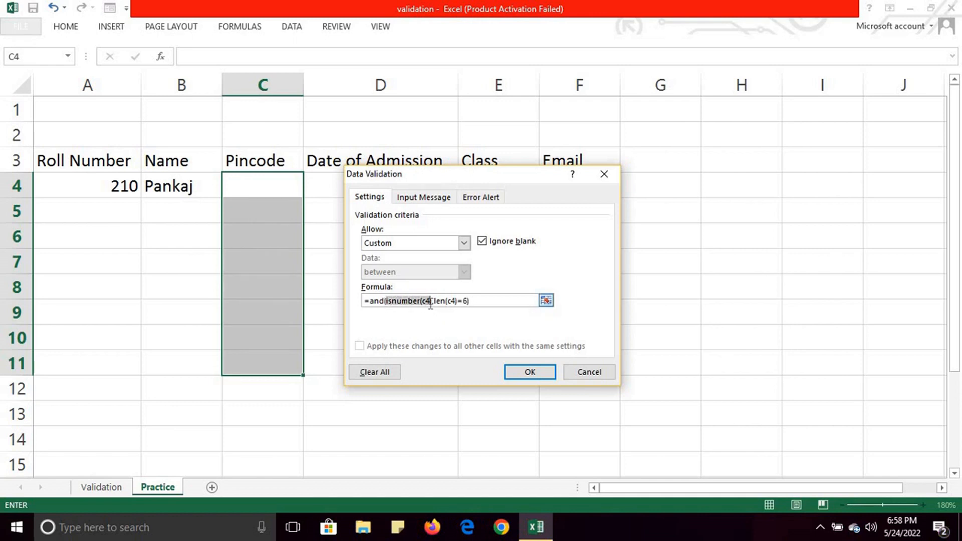
left_click(387, 302)
left_click_drag(386, 302, 459, 303)
left_click(474, 300)
left_click(524, 372)
Try to enter the five-digit pincode 12345 in cell C4 to test the custom rule.
left_click(284, 185)
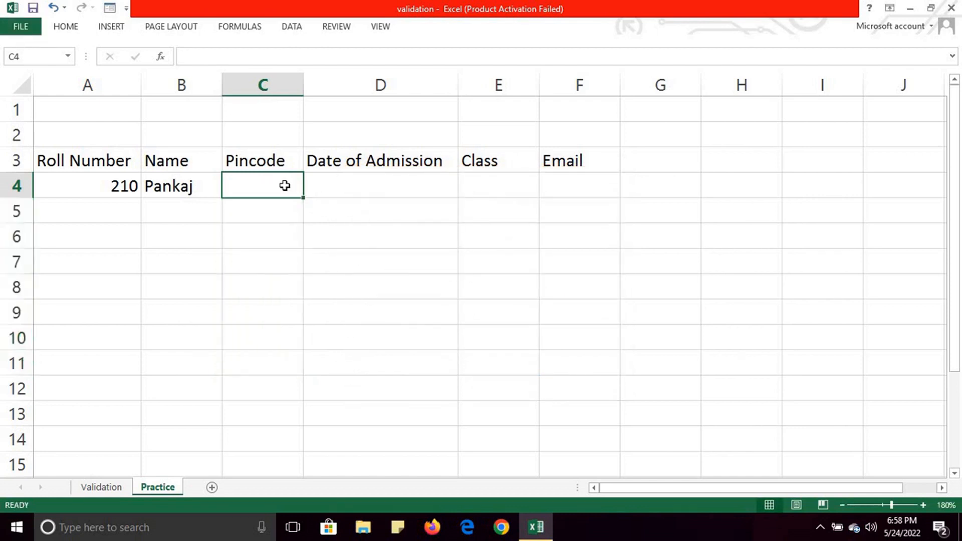
type("1")
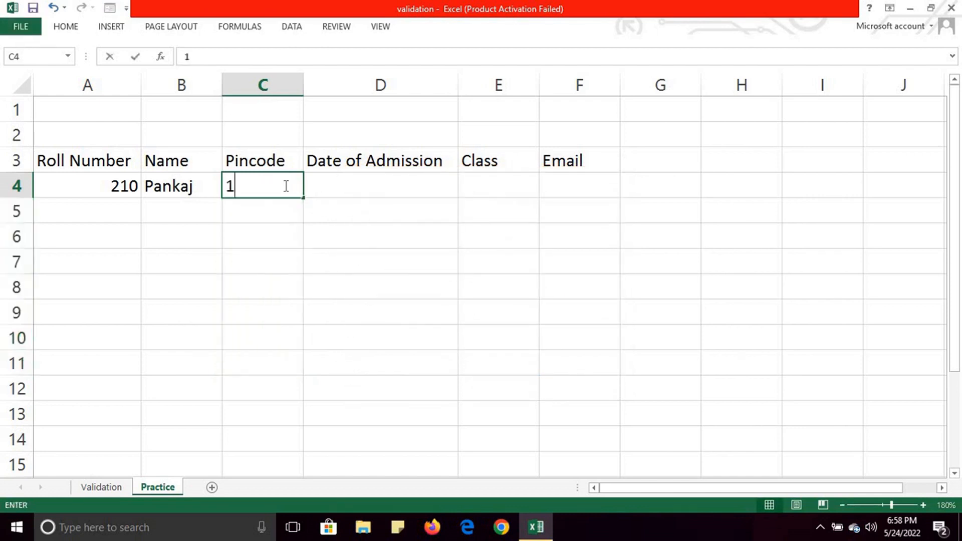
type("2345")
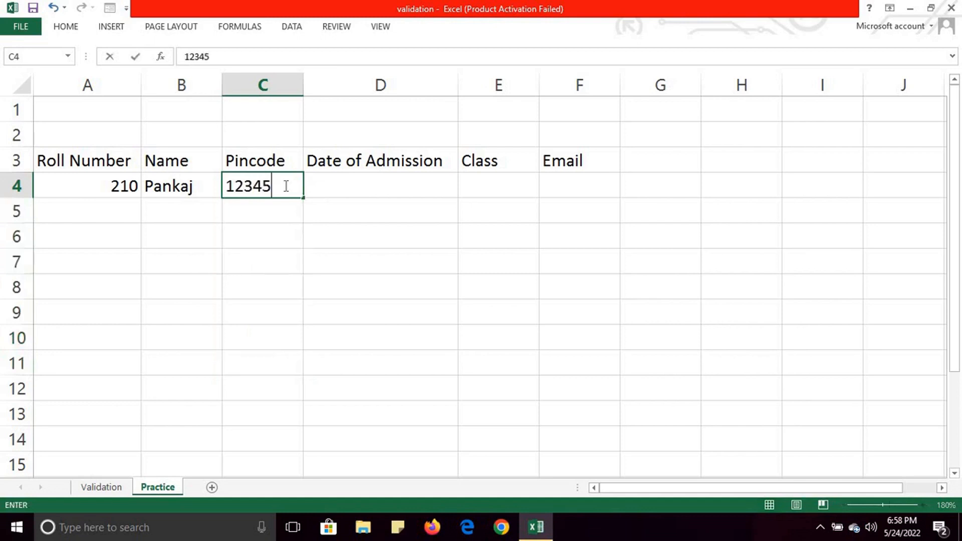
key("Return")
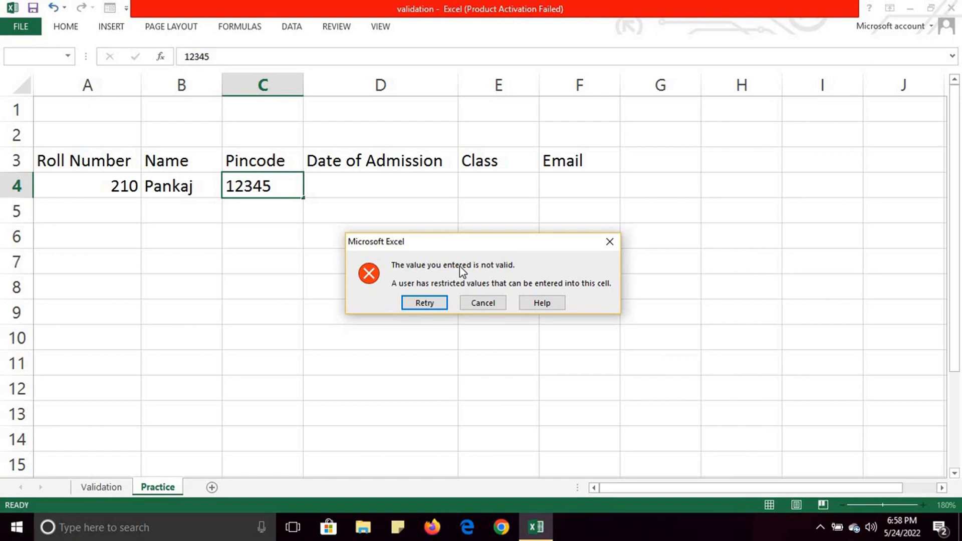
Retry the entry in cell C4, extending the pincode to 123456.
left_click(434, 302)
left_click(292, 188)
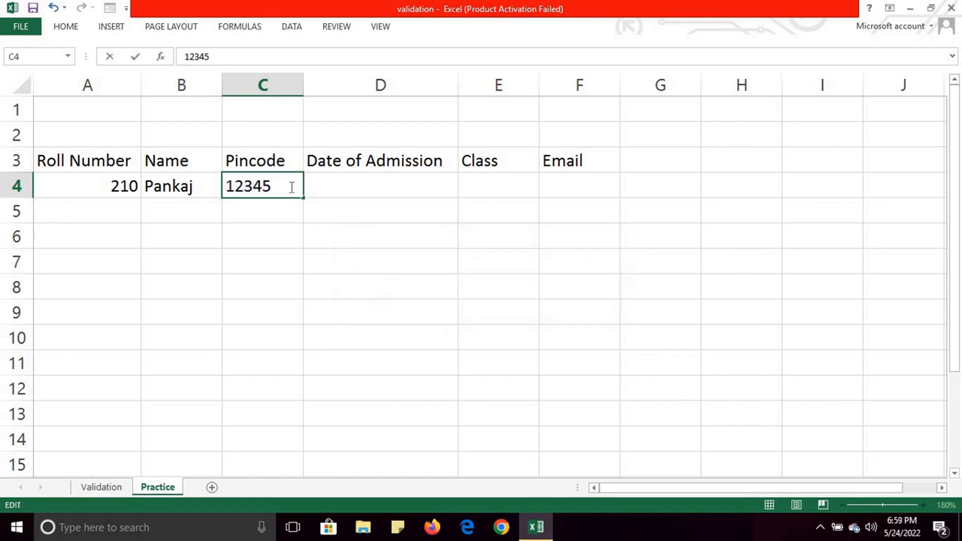
type("6")
left_click(278, 212)
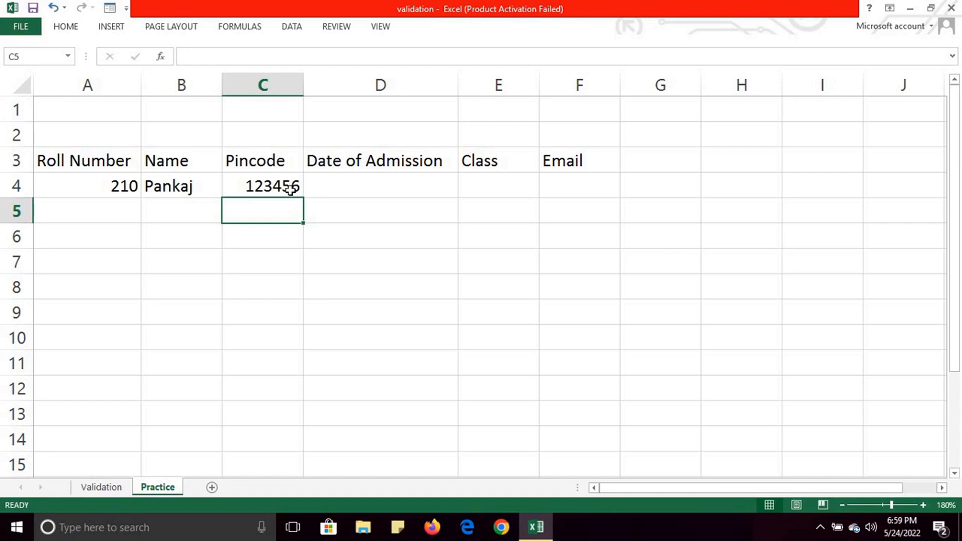
Format Date of Admission cell D4 with the Date category and the *3/14/2012 type.
left_click(353, 189)
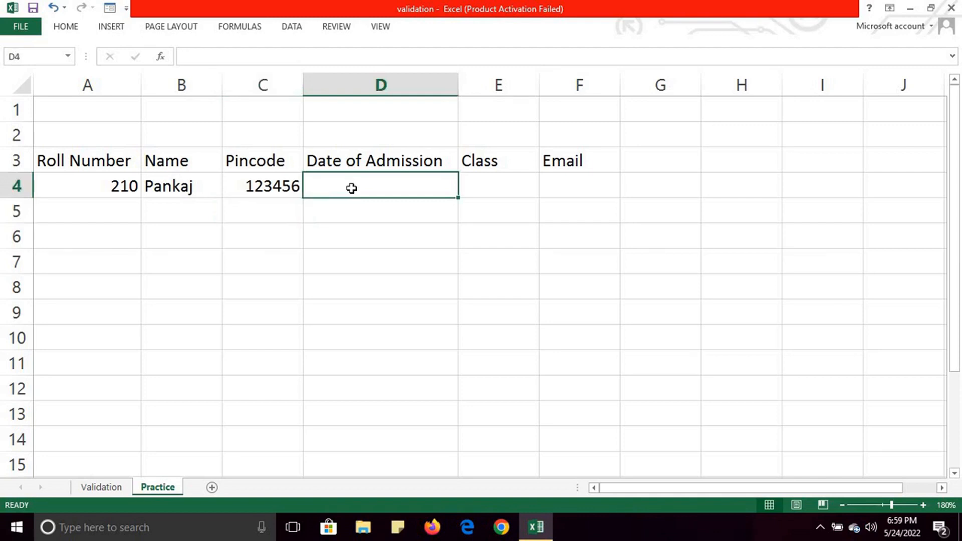
mouse_move(355, 183)
left_mouse_down()
mouse_move(368, 399)
mouse_move(364, 347)
left_mouse_up()
left_click(364, 346)
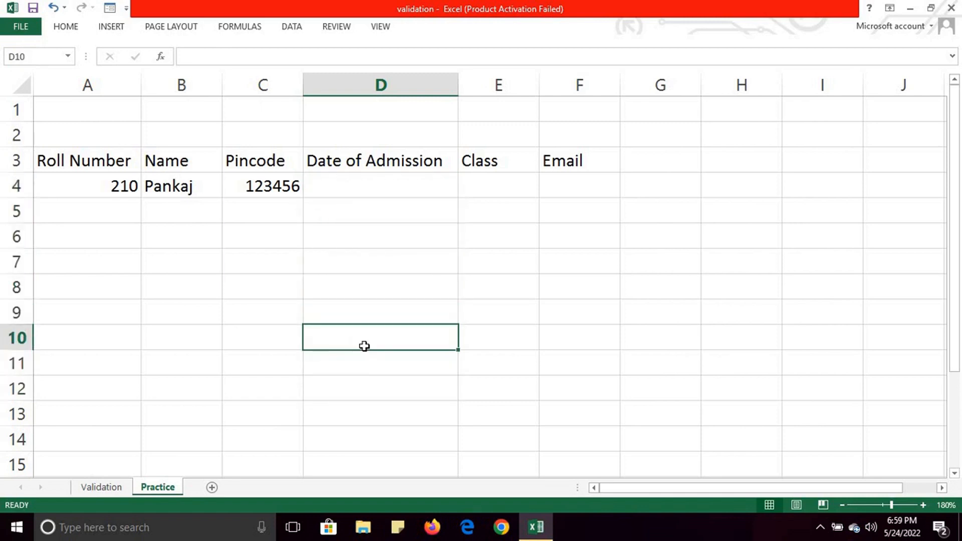
left_click(363, 178)
right_click(365, 180)
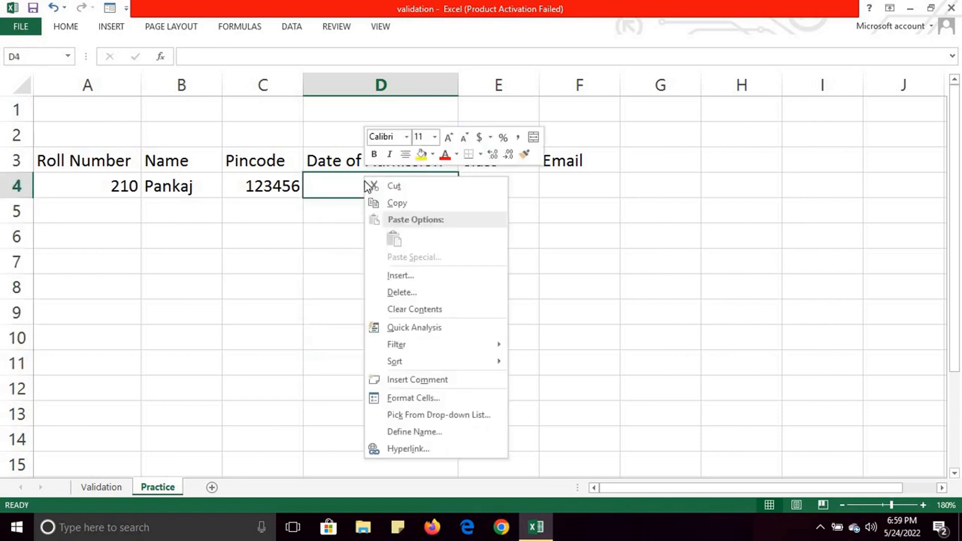
left_click(429, 403)
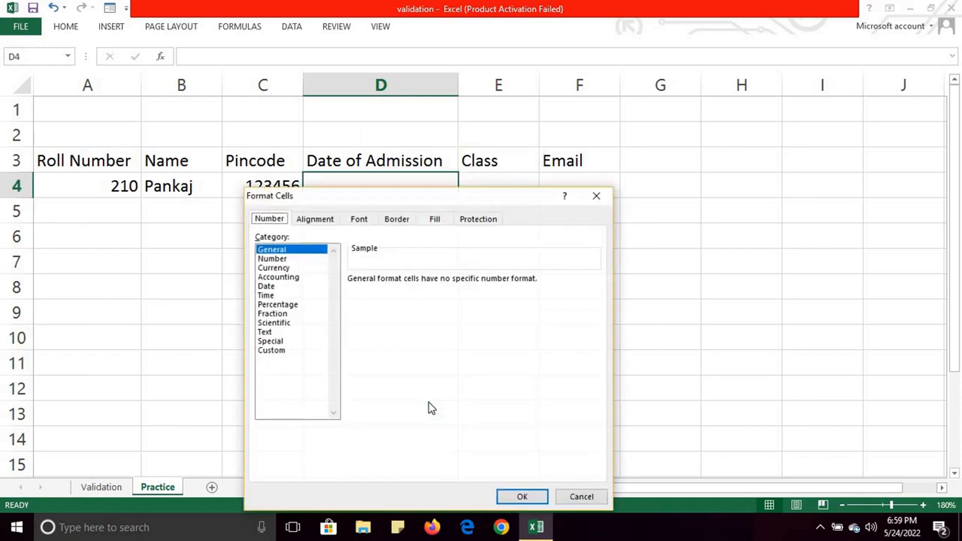
left_click(272, 287)
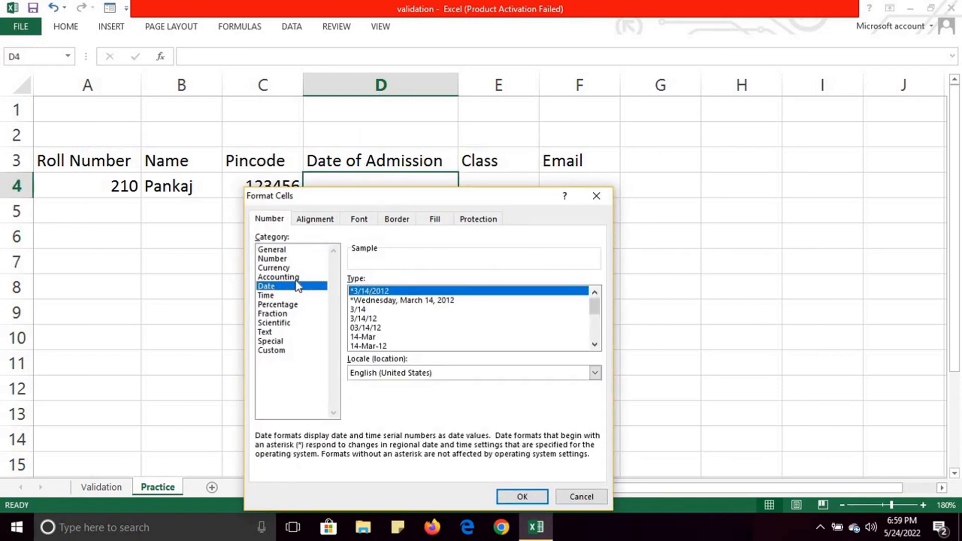
left_click_drag(369, 198, 586, 151)
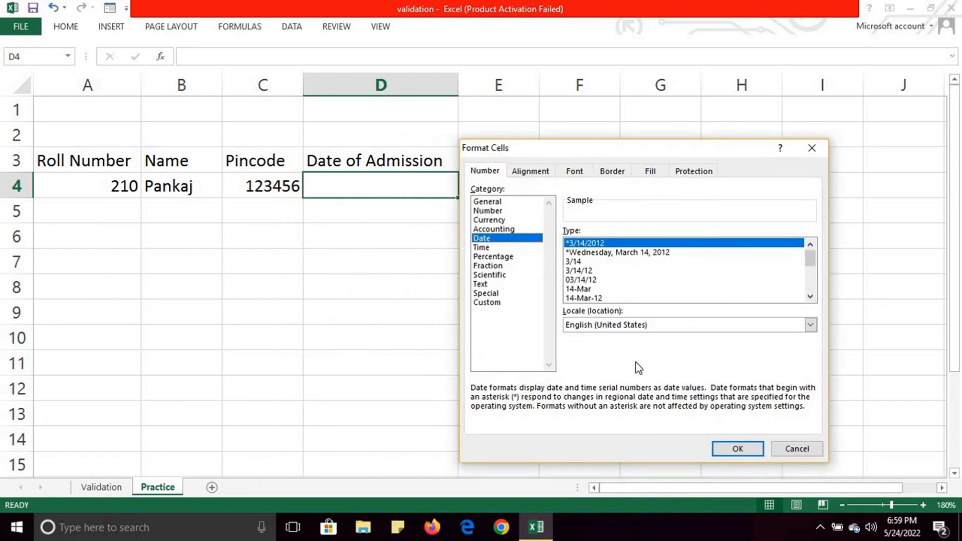
left_click(738, 447)
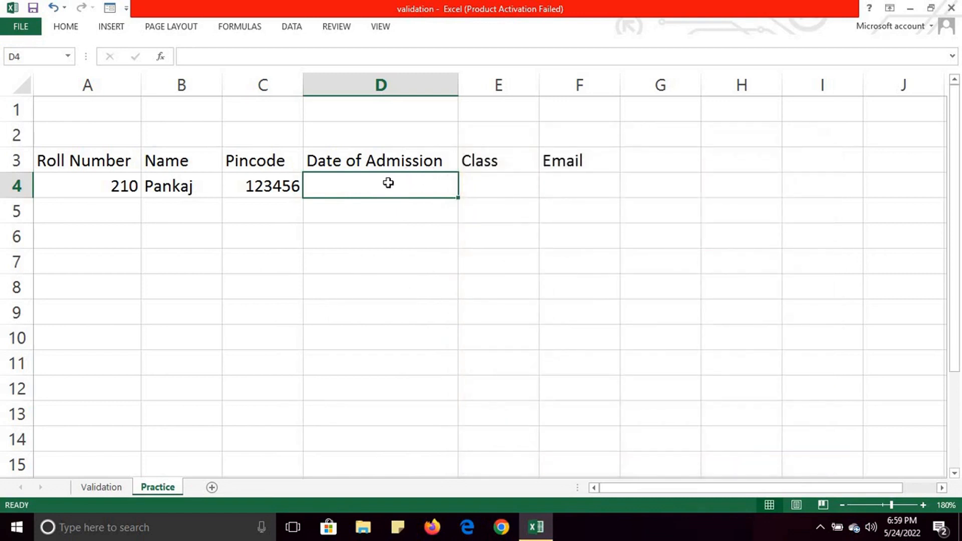
Restrict cell D4 with data validation to dates between 1/6/2021 and 1/6/2022.
left_click(295, 27)
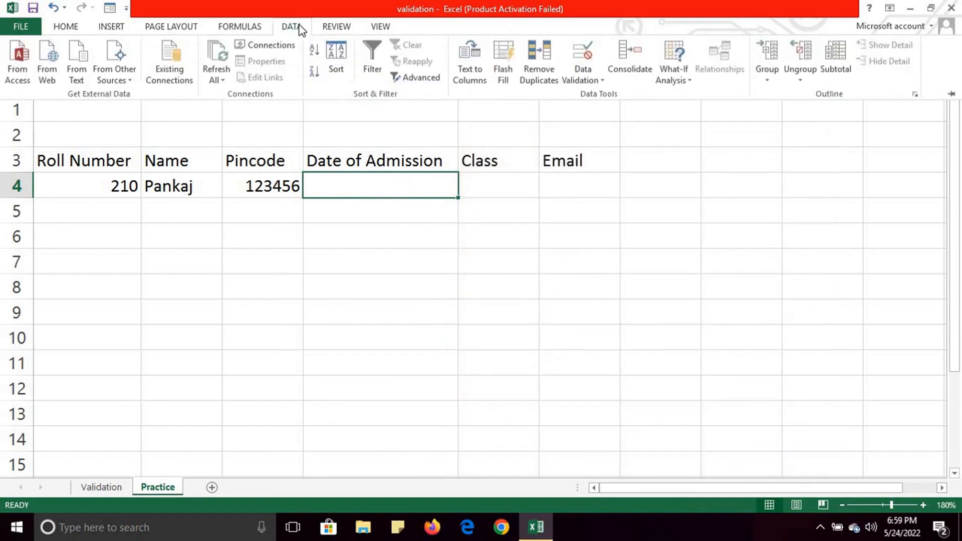
left_click(588, 77)
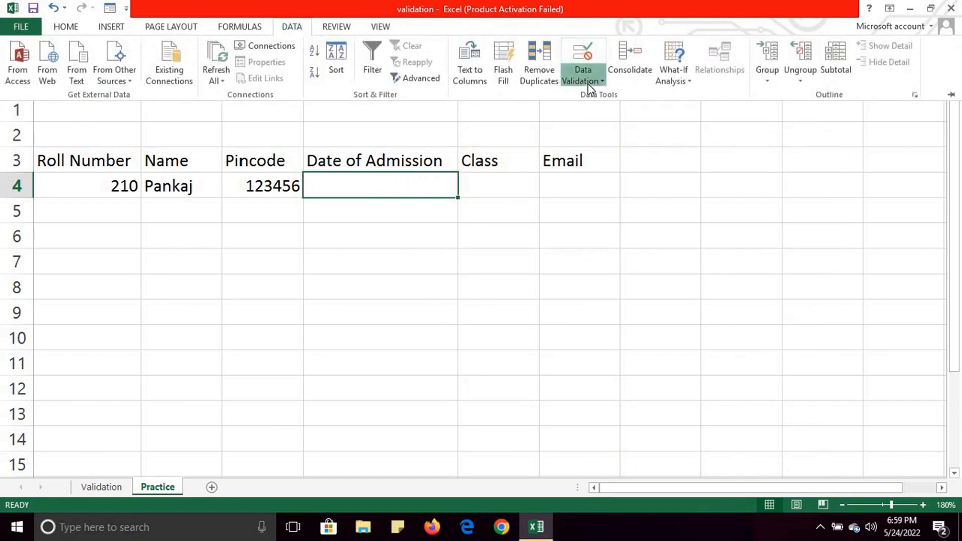
left_click(593, 98)
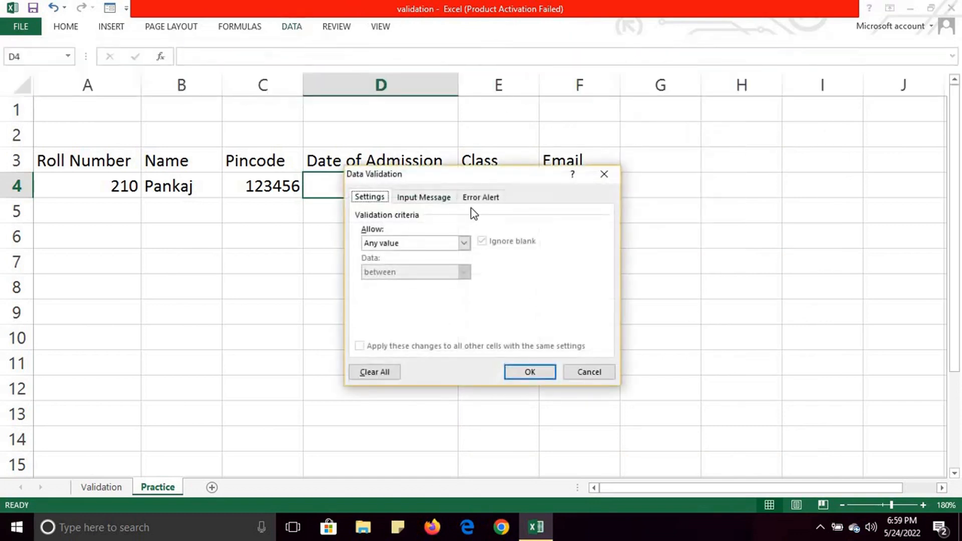
left_click(463, 243)
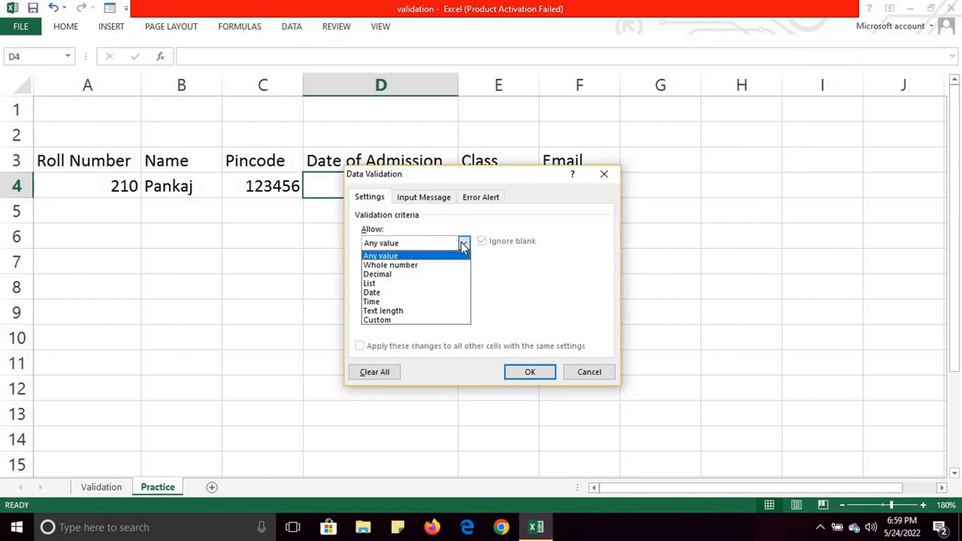
left_click(407, 294)
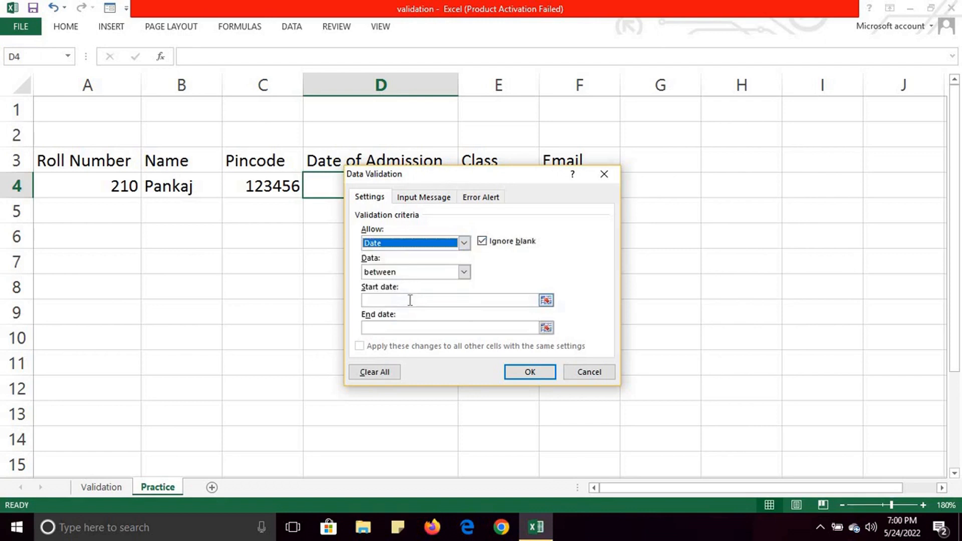
left_click(410, 300)
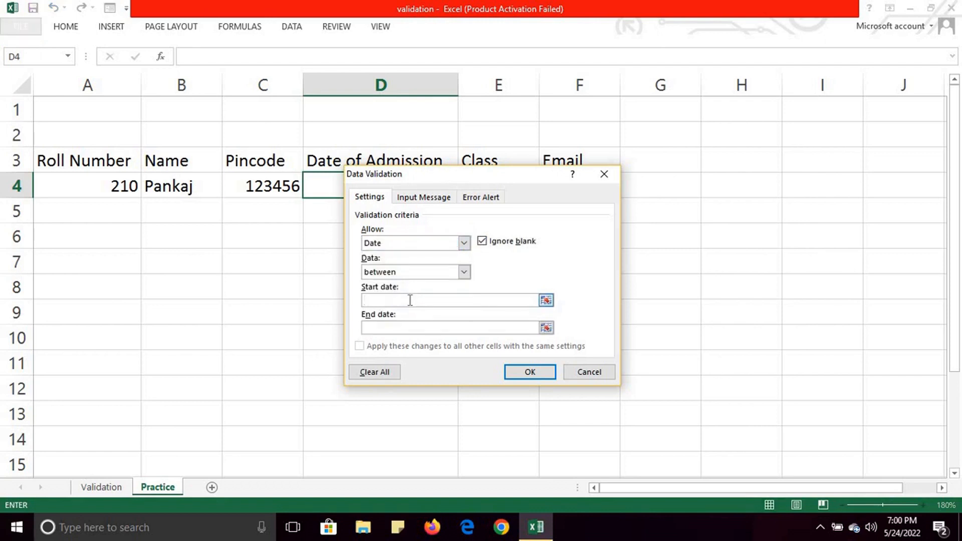
type("1/6/2021")
left_click(400, 329)
type("1/6/")
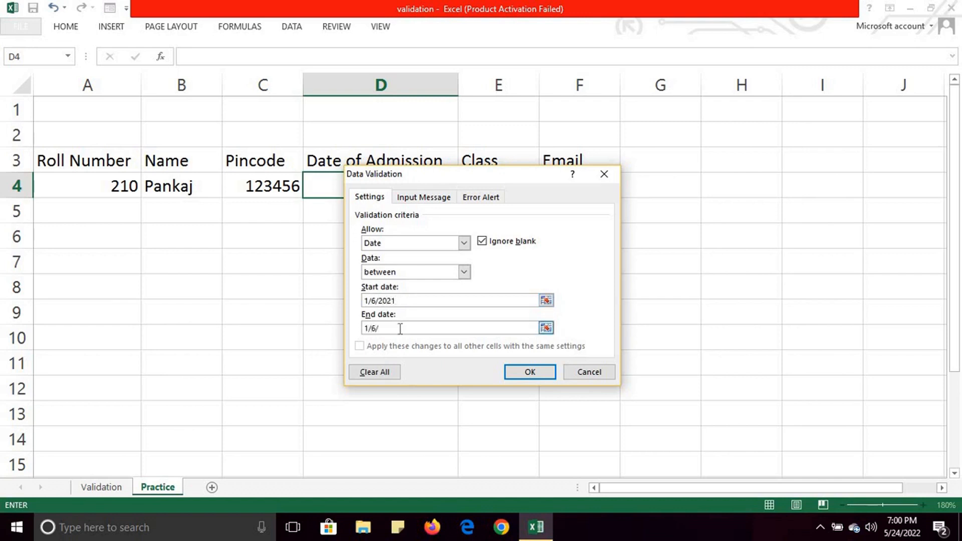
type("2022")
left_click(535, 374)
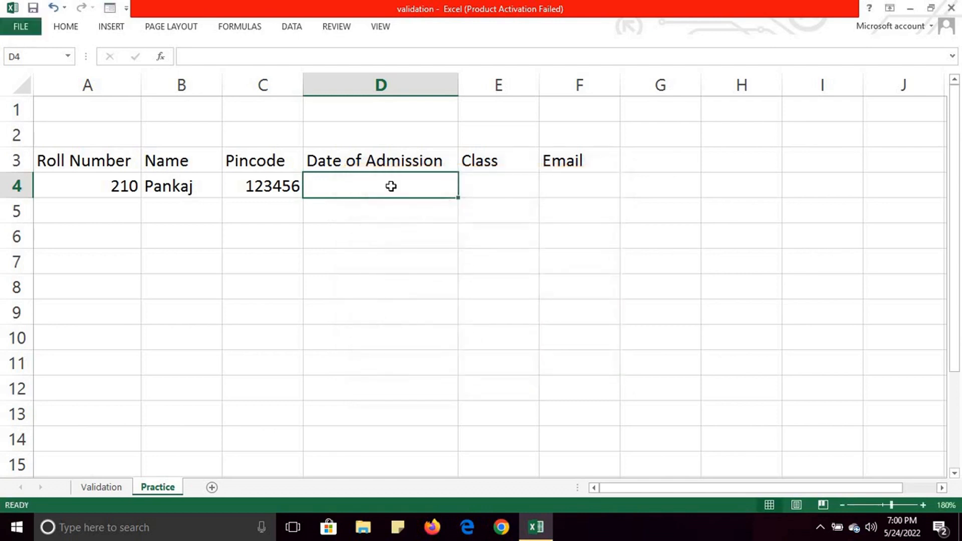
Try to enter the out-of-range date 1/4/2021 in Date of Admission cell D4 to test the date rule.
type("1/4")
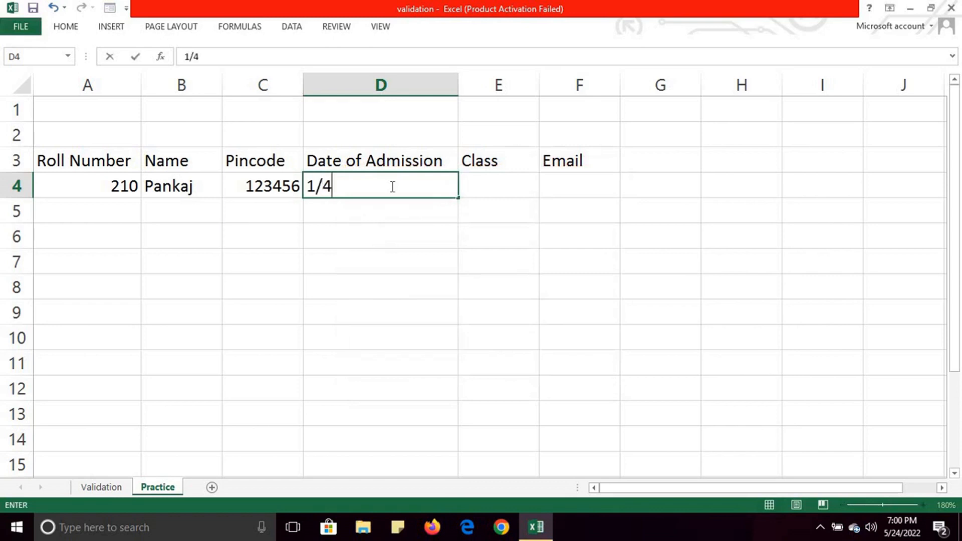
type("/2021")
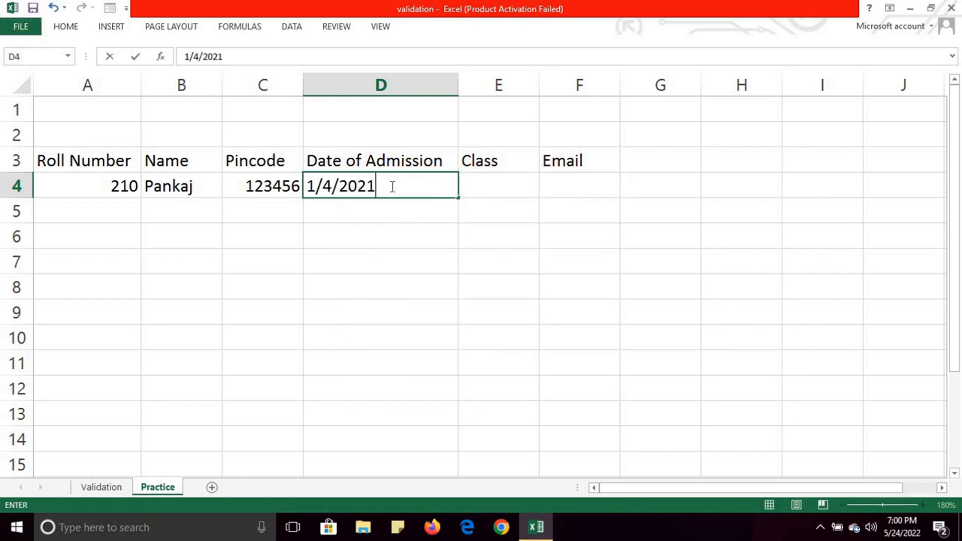
key("Return")
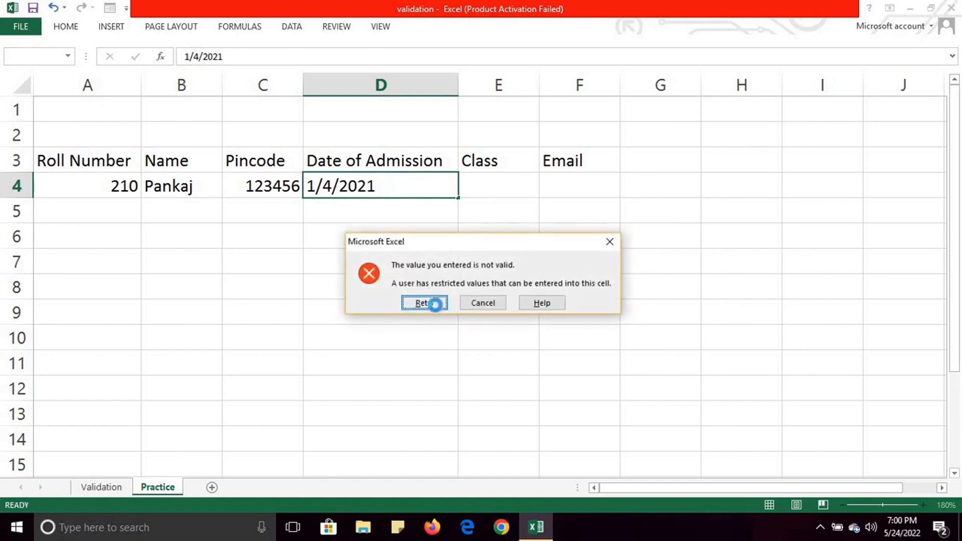
left_click(425, 303)
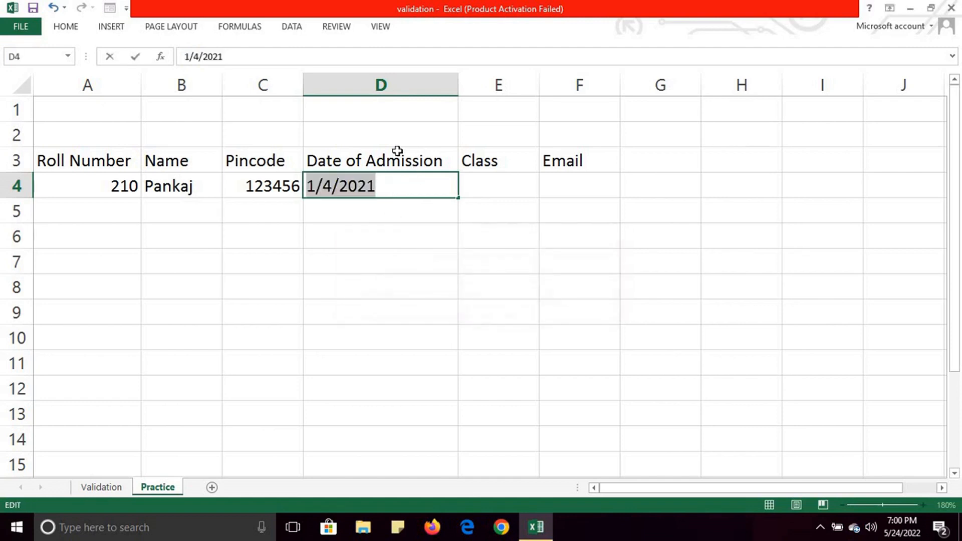
left_click(298, 30)
left_click(359, 215)
key("Return")
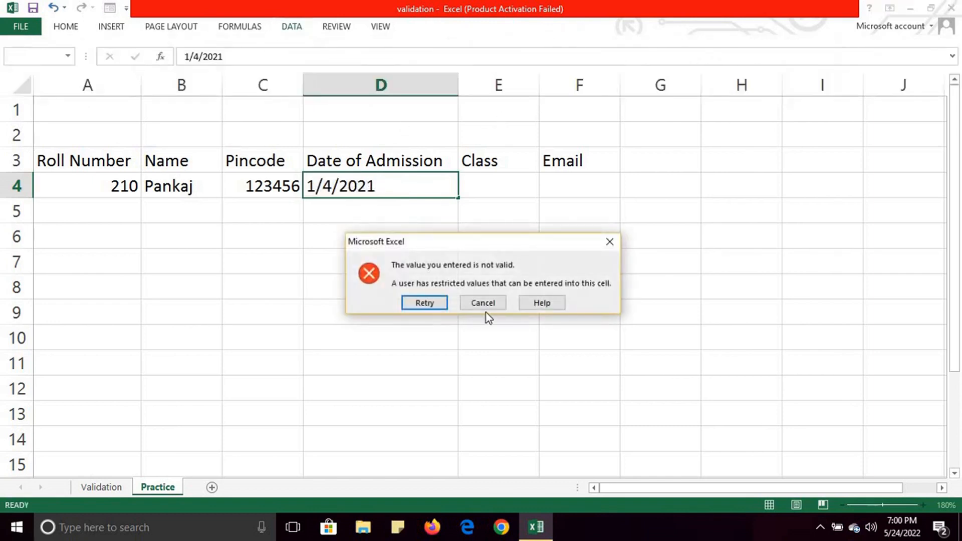
Retry the entry in cell D4, changing the date to 1/4/2022.
left_click(425, 303)
left_click(399, 191)
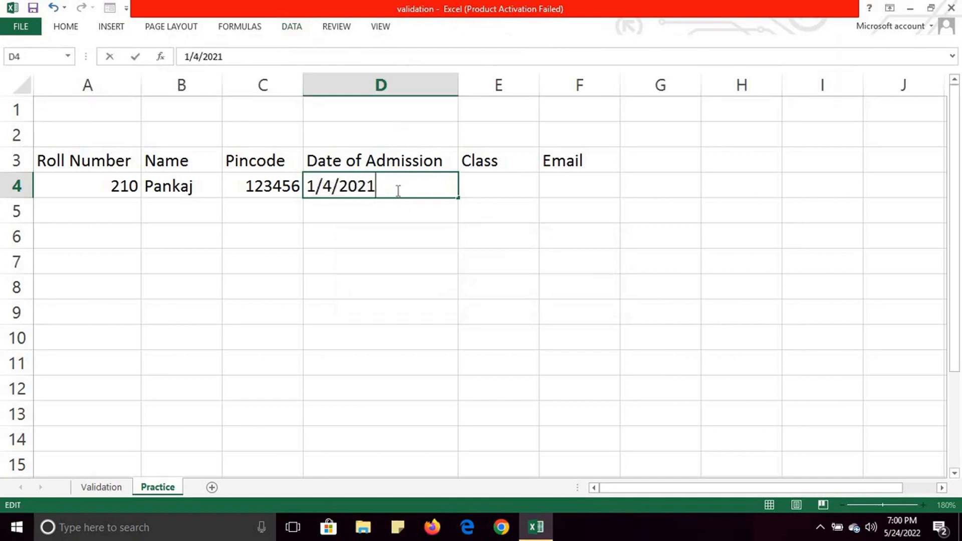
key("BackSpace")
type("2")
key("Return")
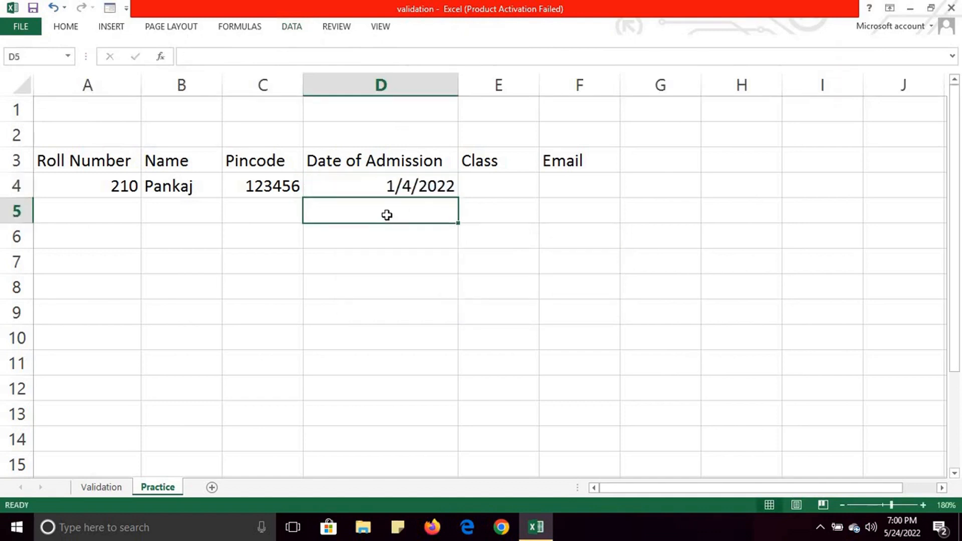
Add the validation error message "Date of Admission must be between 1 June 2021 and 1 June 2022" to cell D4.
left_click(390, 186)
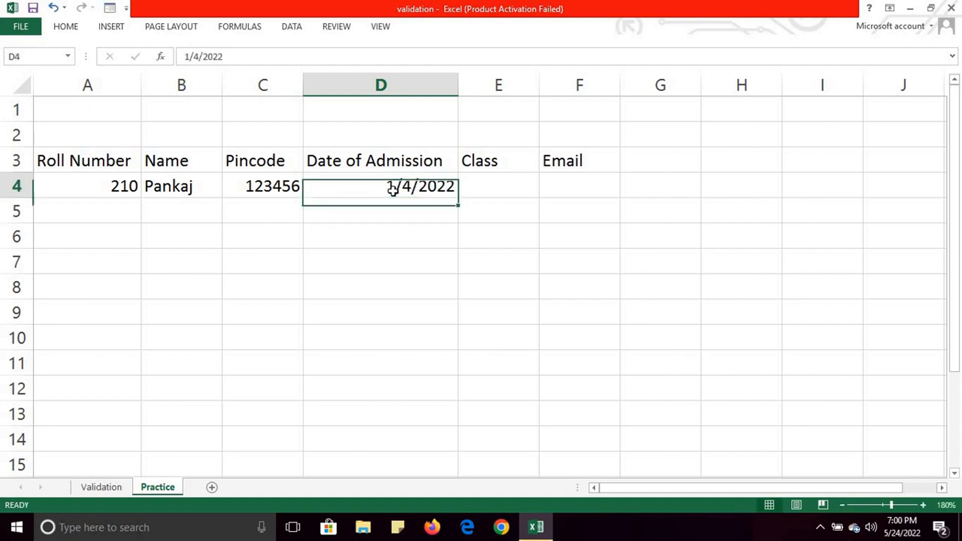
left_click(293, 29)
left_click(582, 83)
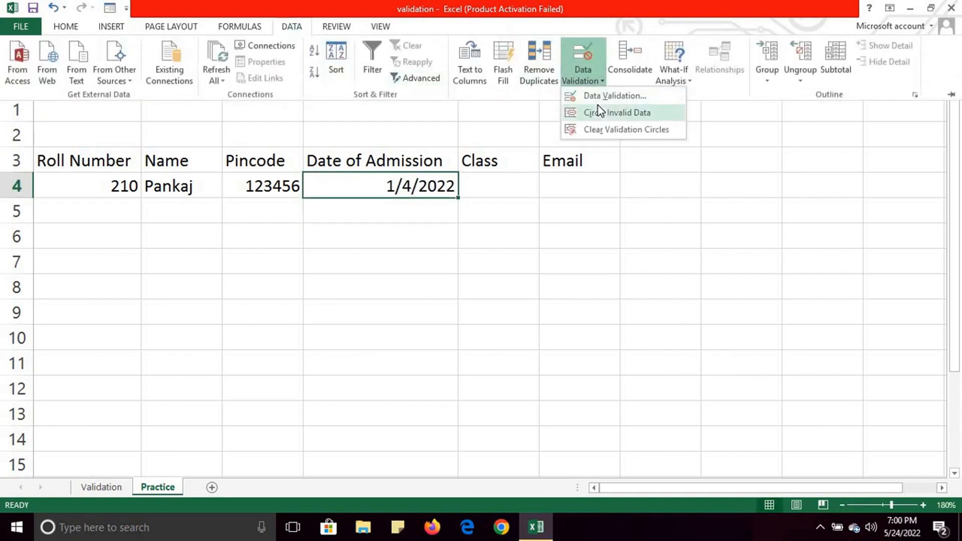
left_click(604, 96)
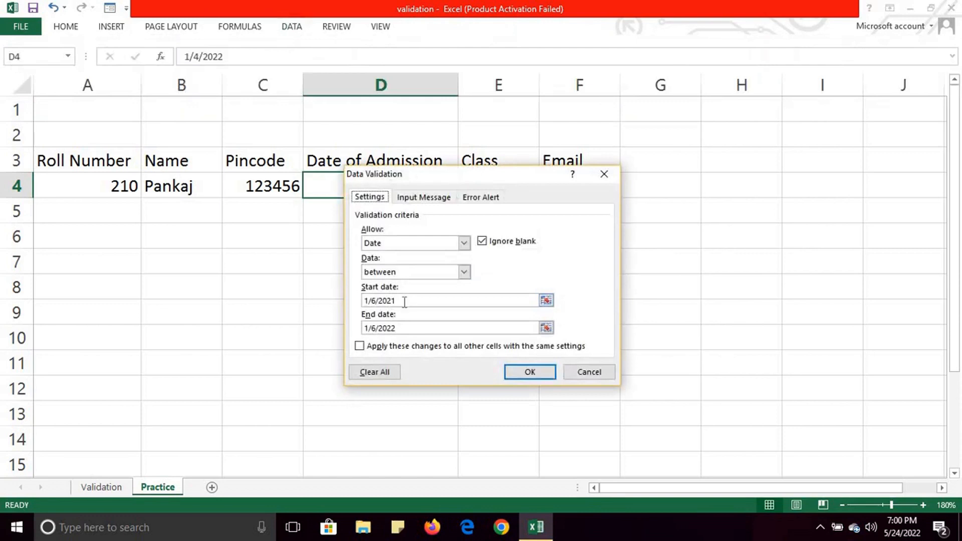
left_click_drag(484, 175, 599, 77)
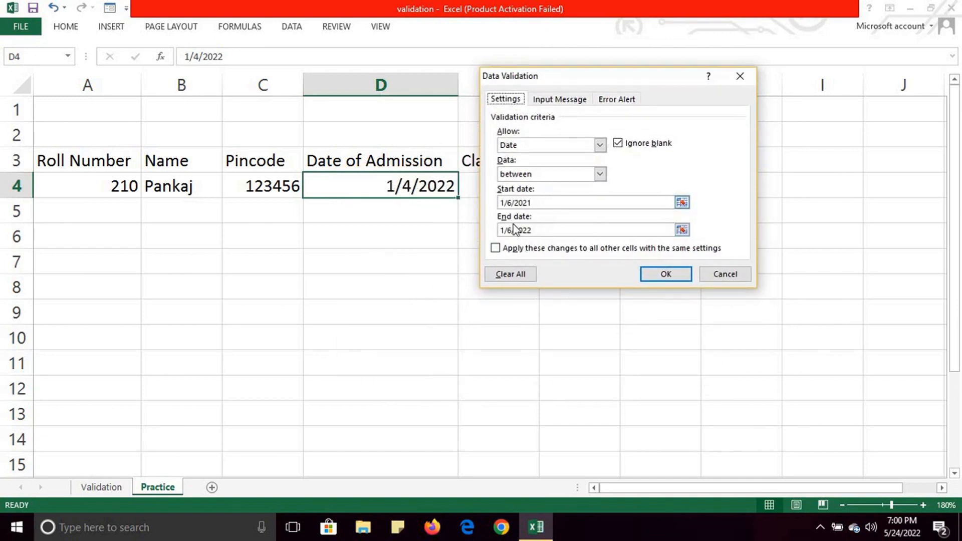
left_click(620, 101)
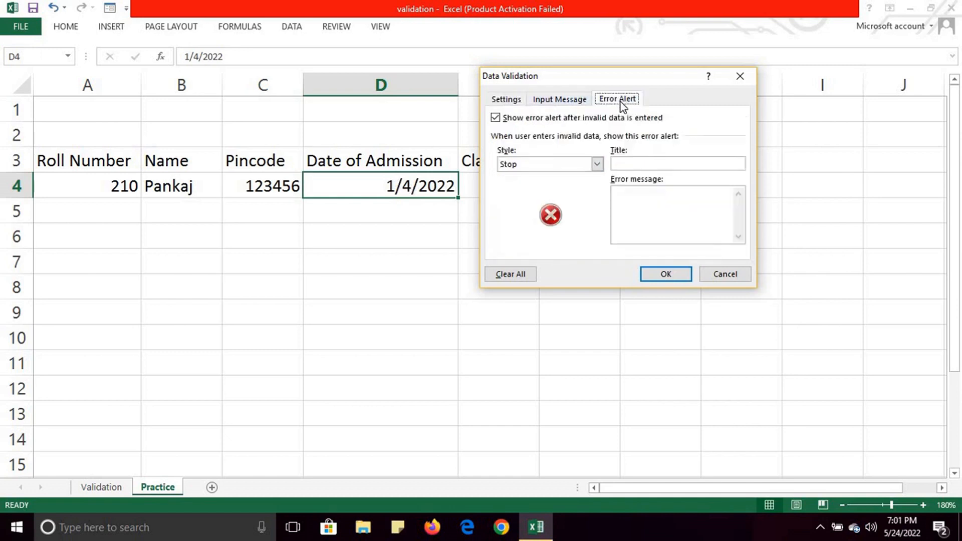
left_click(576, 102)
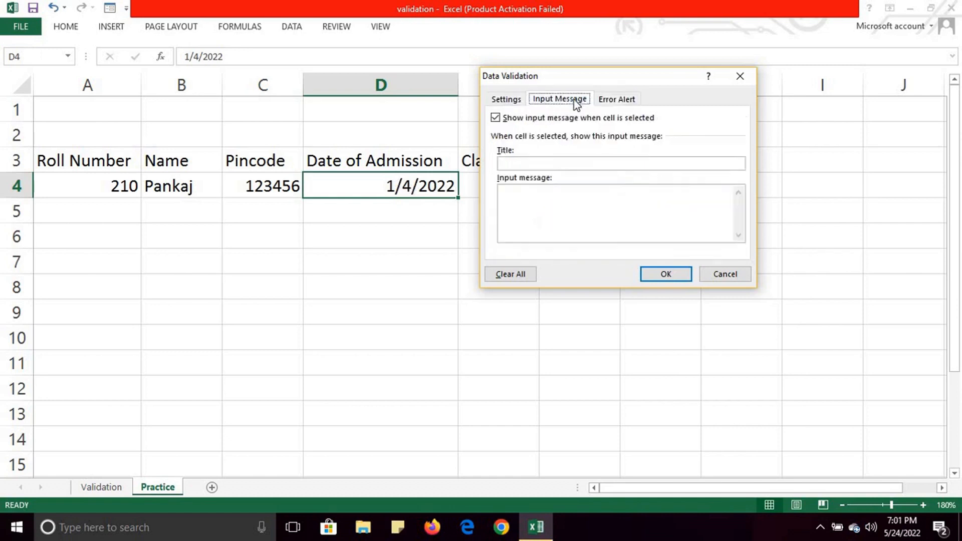
left_click(621, 104)
left_click(622, 213)
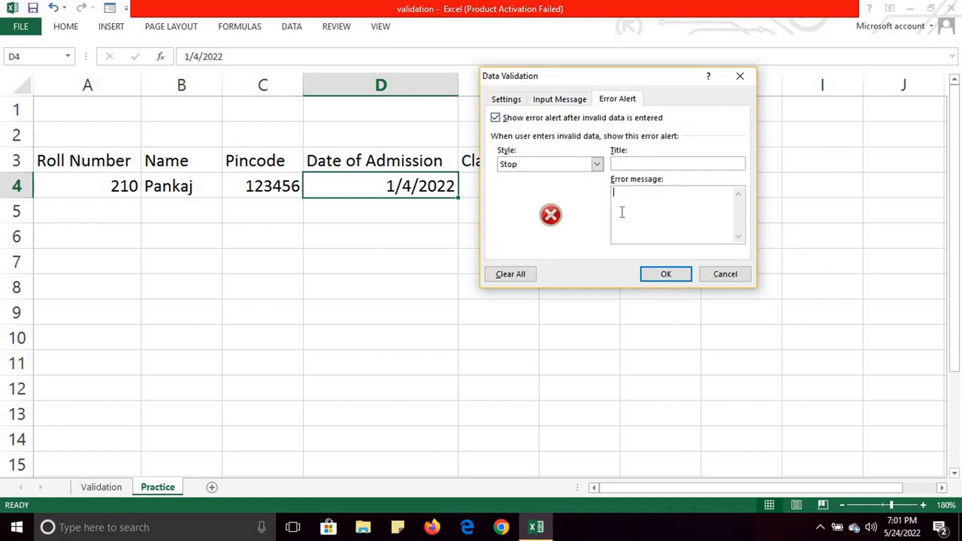
type("Date of Admission must be between 1")
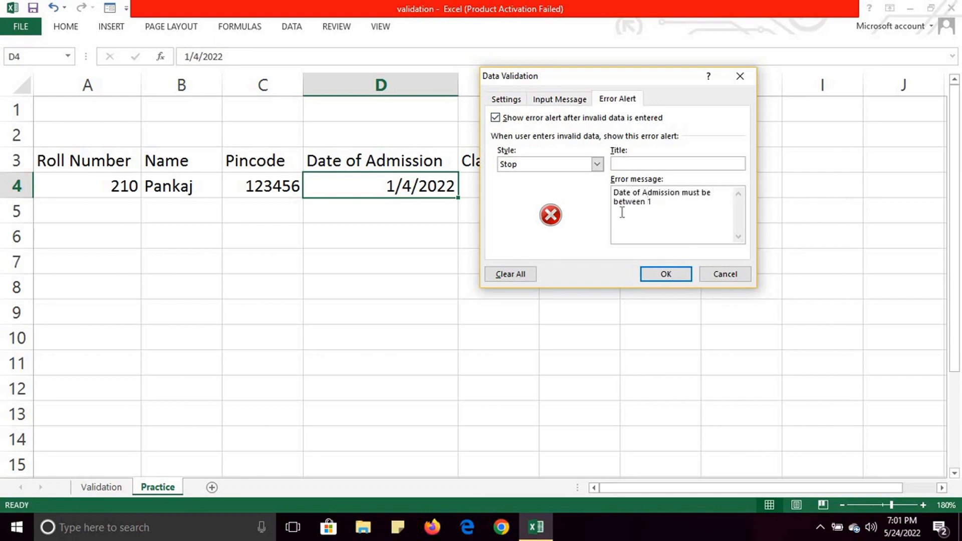
type(" June 2021 and 1 June 2022")
left_click(672, 275)
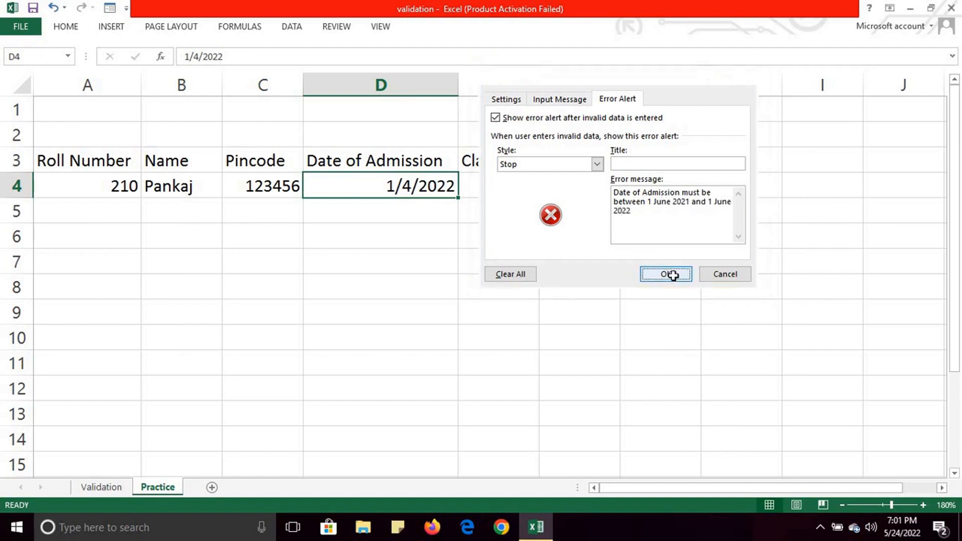
Try to change the date in cell D4 to 1/4/2021 to test the custom error message.
double_click(456, 185)
key("BackSpace")
type("1")
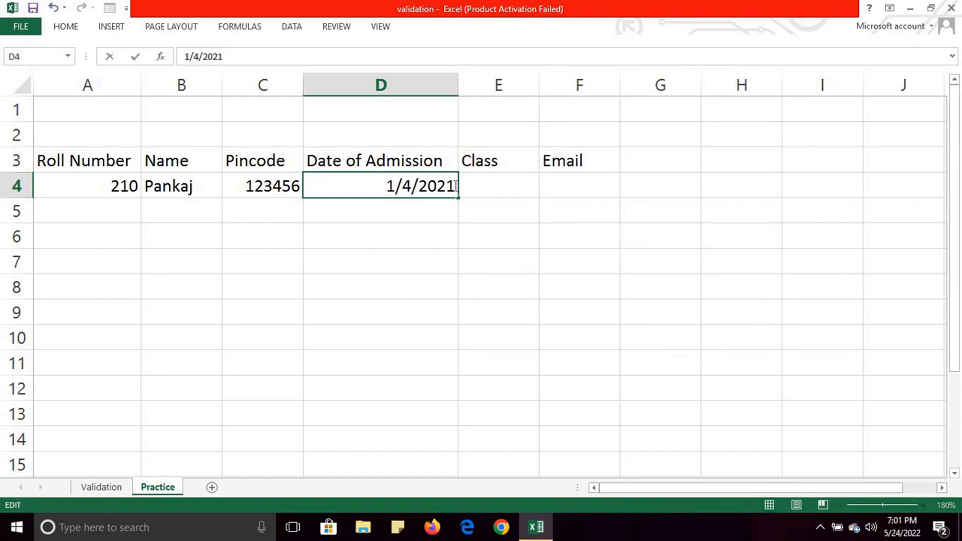
key("Return")
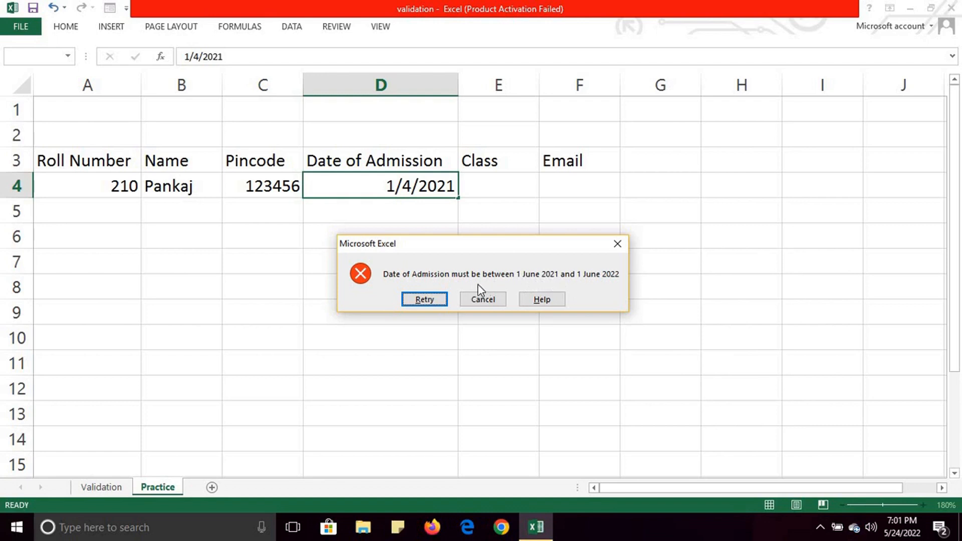
Retry the rejected entry in cell D4 with the valid date 1/4/2022 and move on to Class cell E4.
left_click(424, 300)
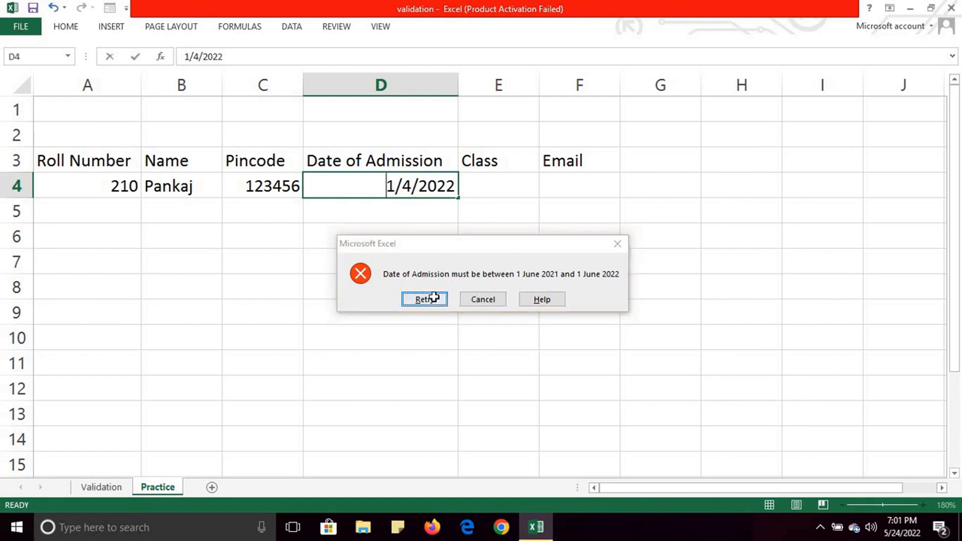
left_click(455, 188)
key("BackSpace")
type("2")
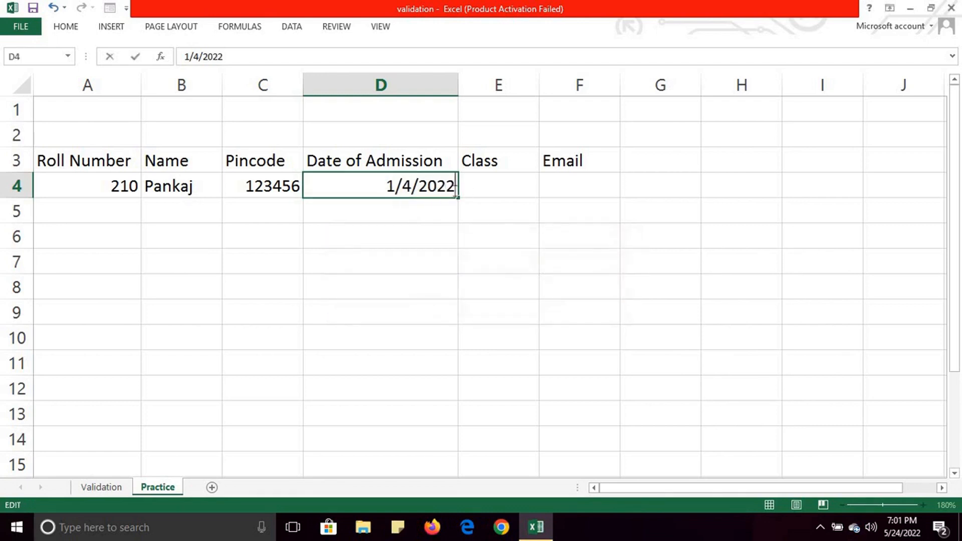
key("Tab")
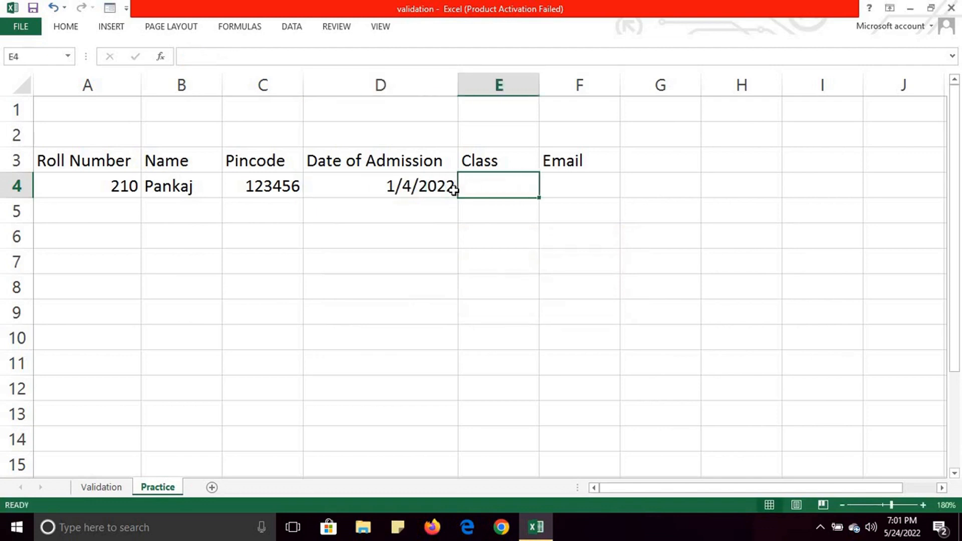
Examine the Class dropdown options in cell E3 of the Validation sheet and return to the Practice sheet.
left_click(122, 485)
left_click(502, 155)
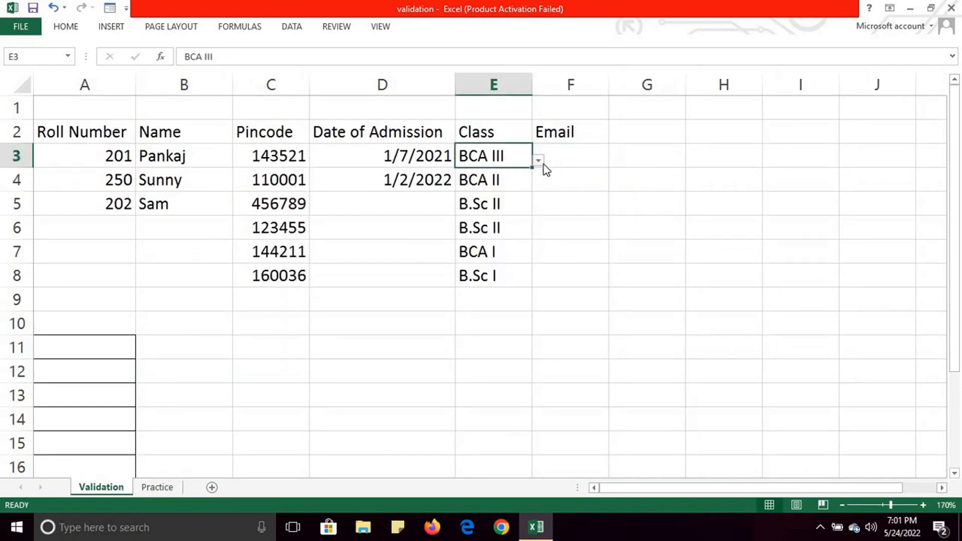
left_click(538, 160)
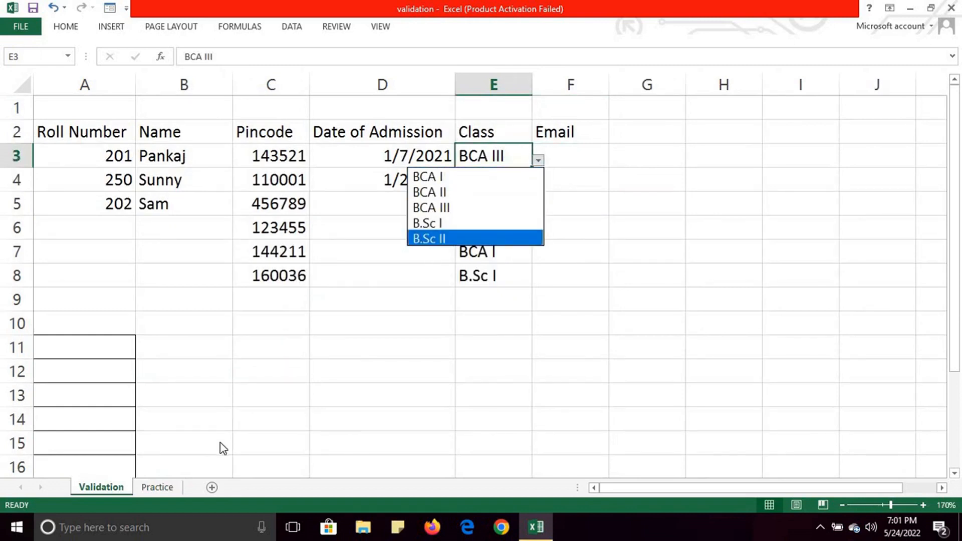
left_click(170, 487)
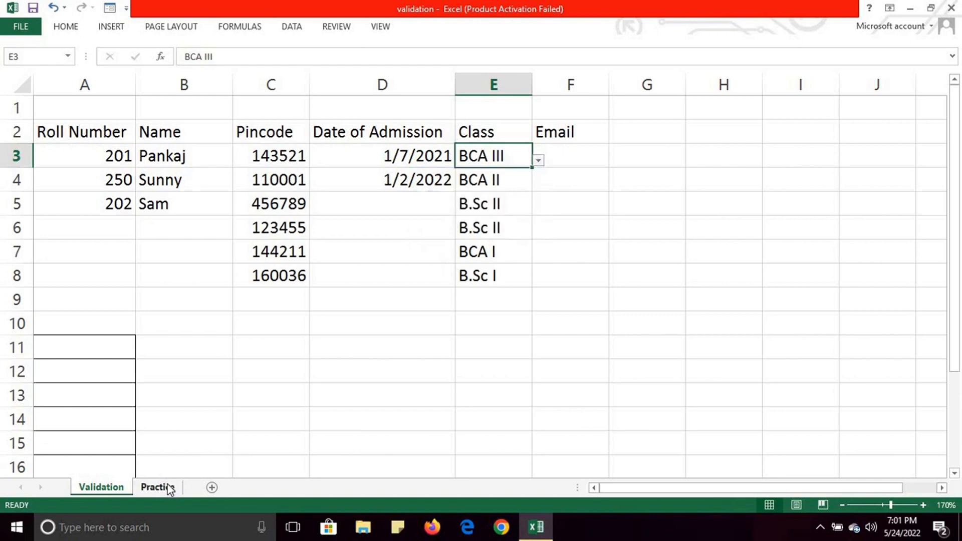
left_click(170, 487)
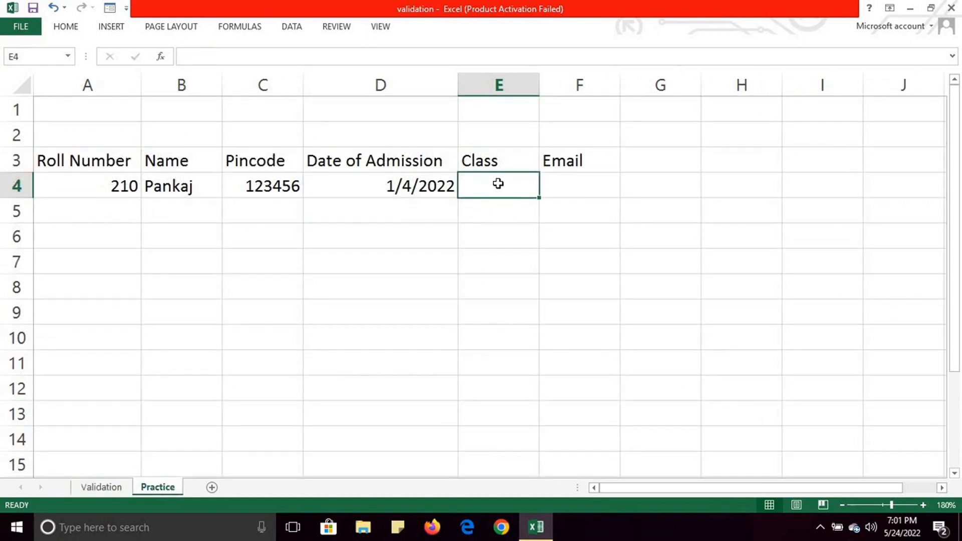
Restrict Class cells E4:E13 with a validation list of BCA I, BCA II, BCA III, B.Sc I and B.Sc II.
left_click_drag(498, 184, 500, 420)
left_click(301, 31)
left_click(595, 79)
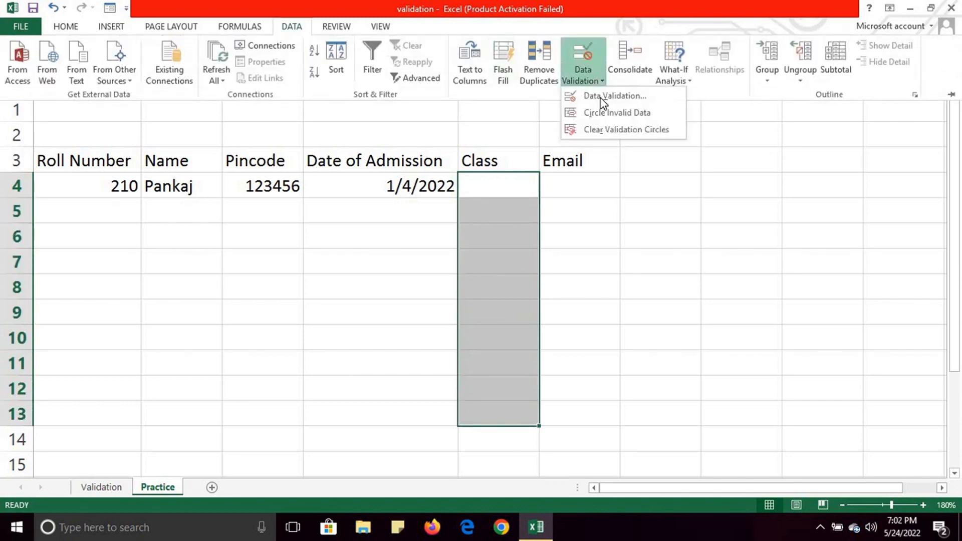
left_click(600, 97)
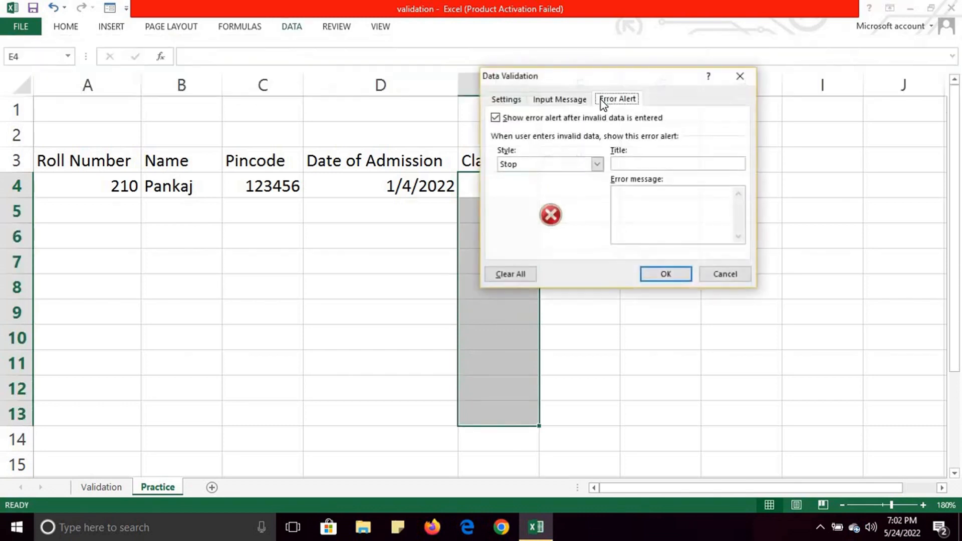
left_click(518, 102)
left_click(598, 146)
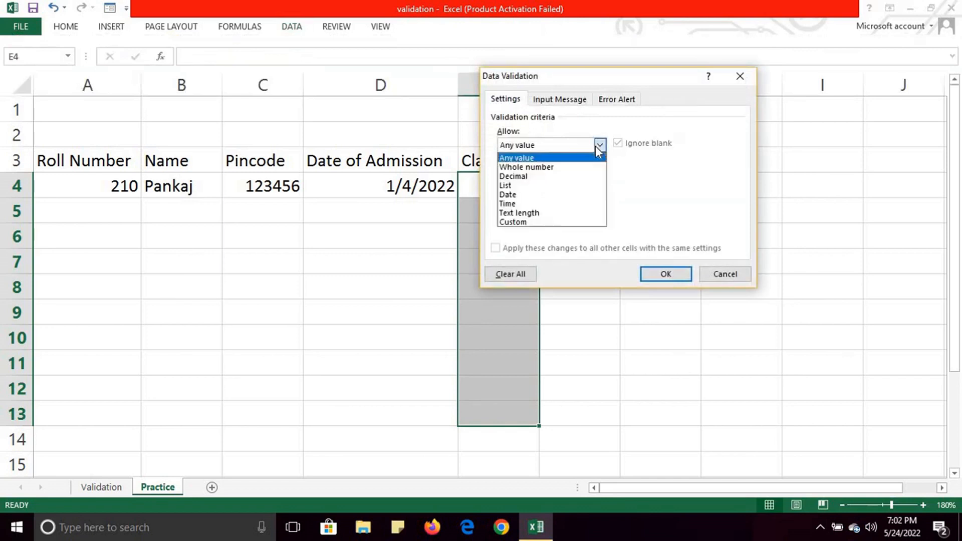
left_click(529, 186)
left_click(527, 202)
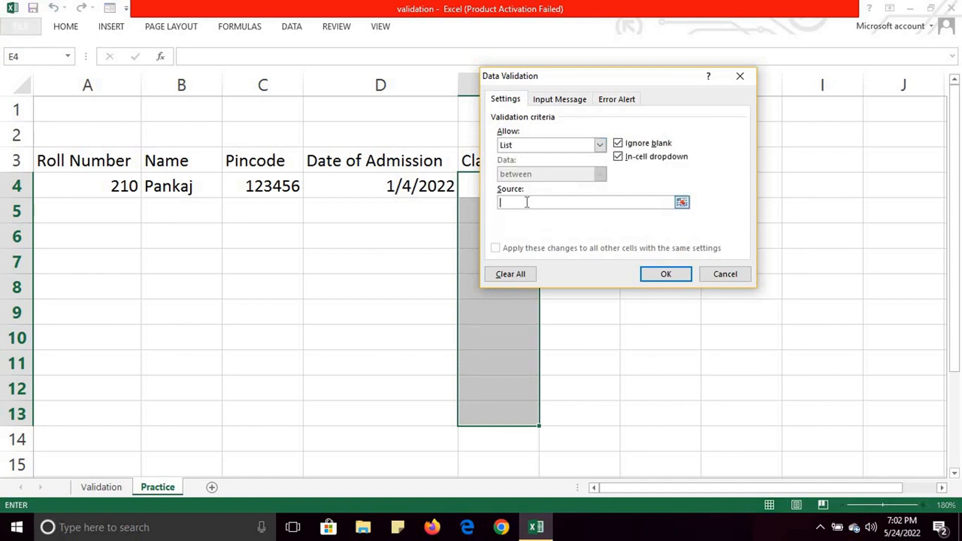
type("BCA I, BCA II, BCA III, B.Sc")
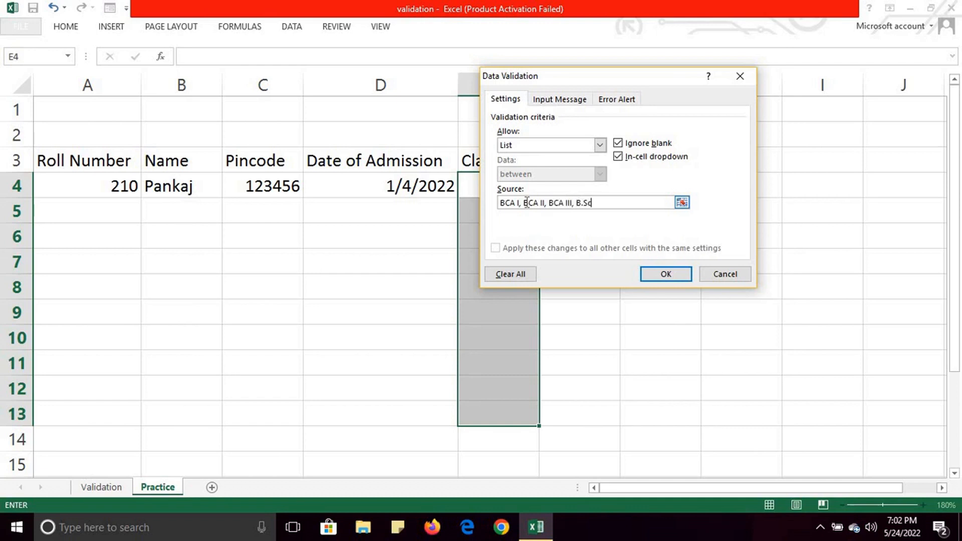
type(" I, B.Sc II")
left_click(654, 275)
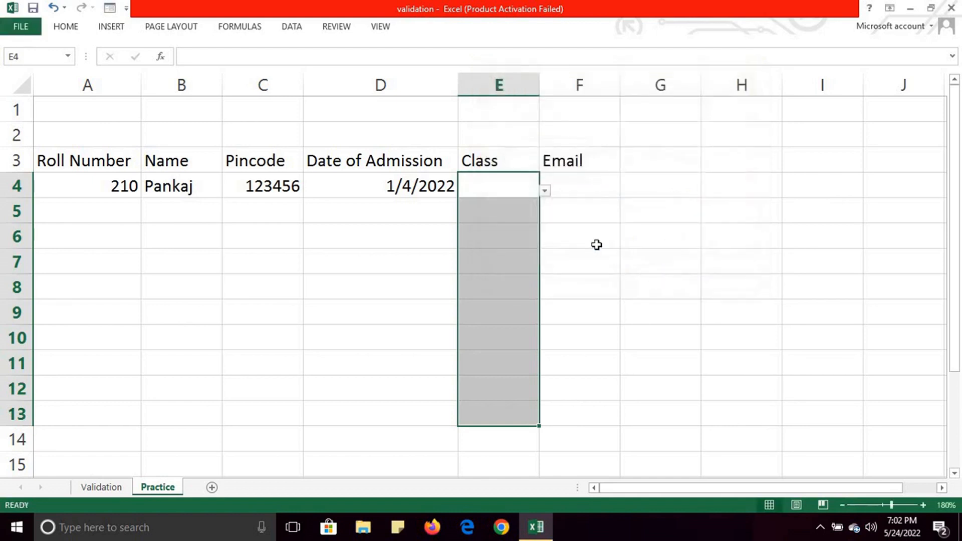
Fill Class cell E4 with BCA III from its in-cell dropdown list.
left_click(545, 192)
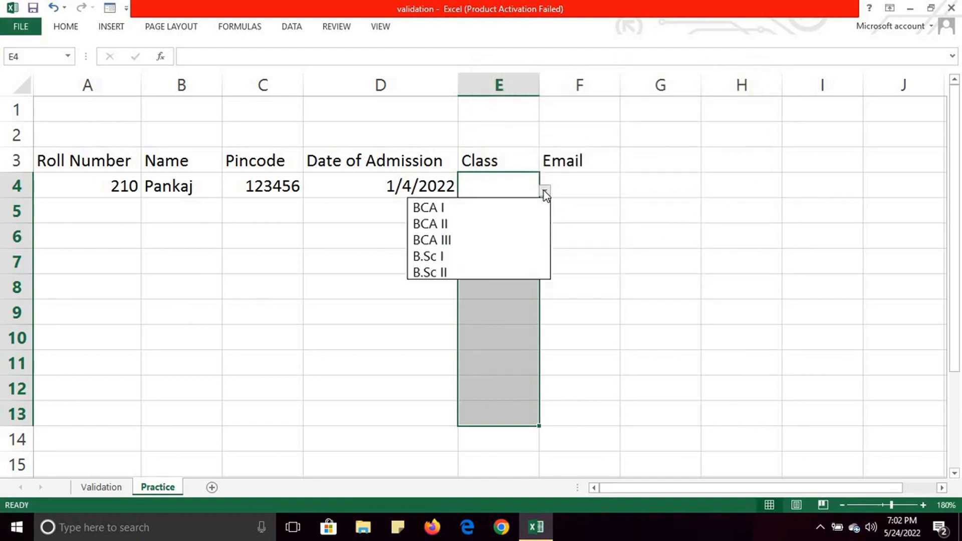
left_click(332, 226)
left_click(380, 206)
left_click(504, 180)
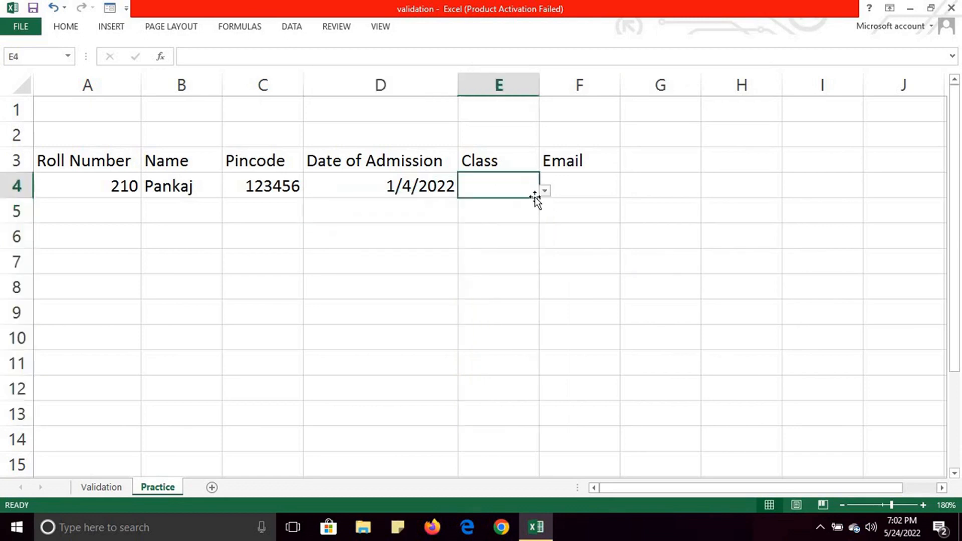
left_click(548, 191)
key("Down")
key("Down")
key("Down")
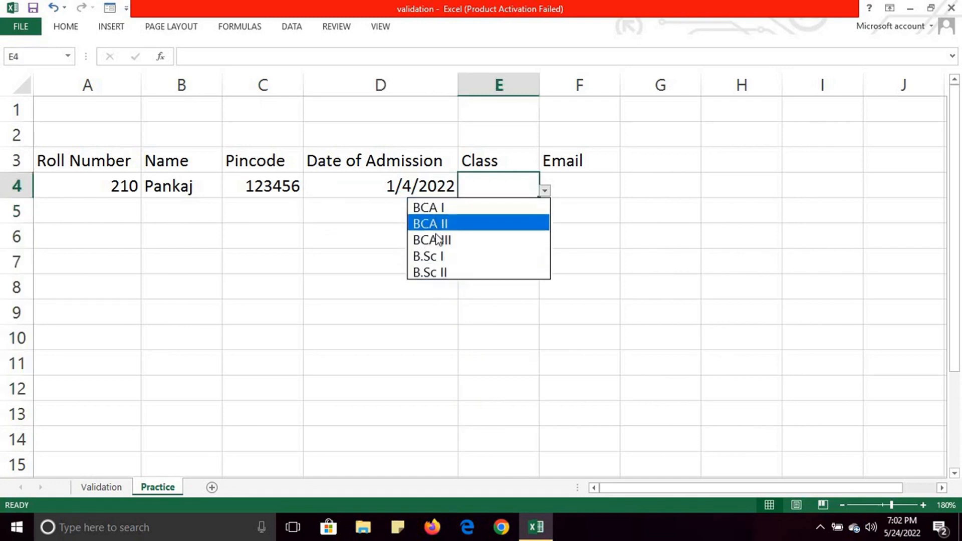
key("Escape")
left_click(493, 212)
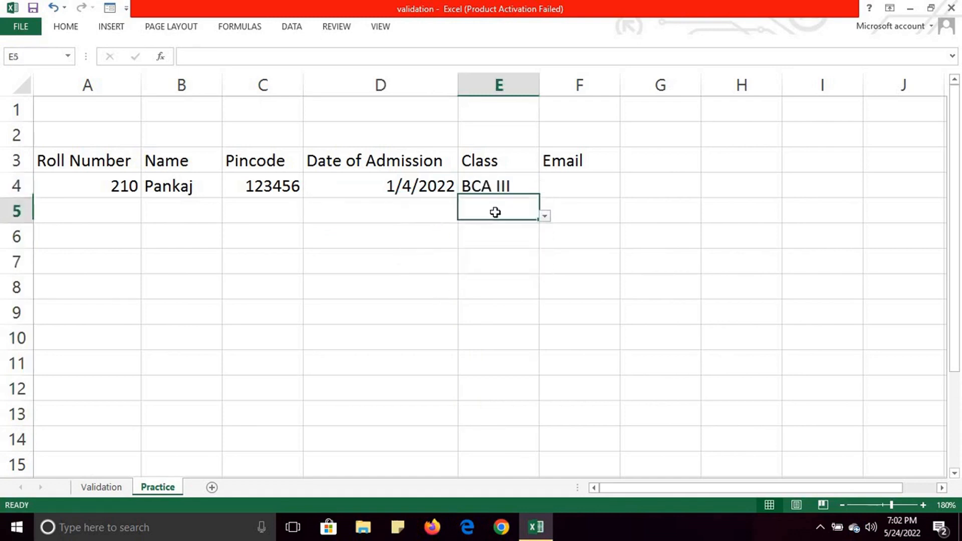
Fill Class cell E5 with B.Sc I from its in-cell list.
left_click(544, 217)
left_click(441, 282)
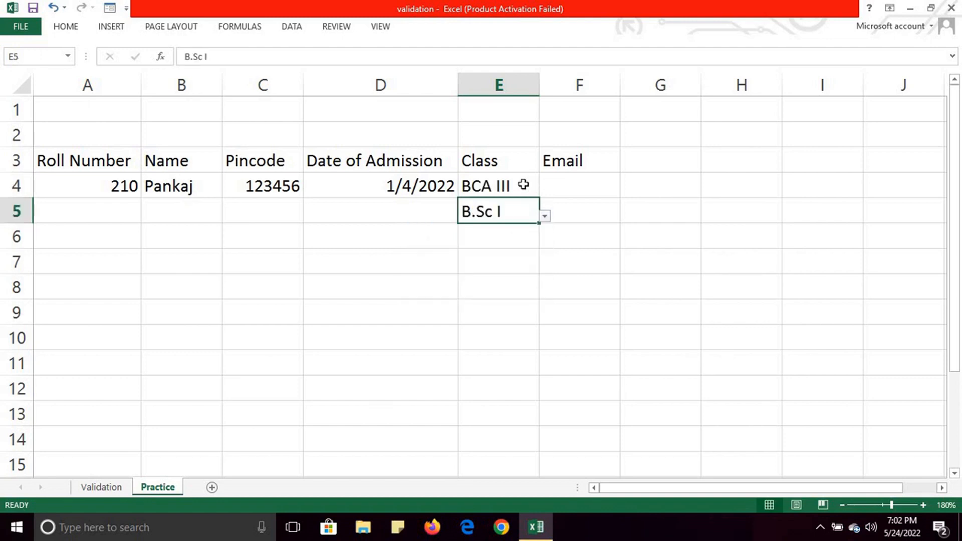
Review the validation list source of Class cell E4 and check its options in the in-cell dropdown.
left_click(501, 185)
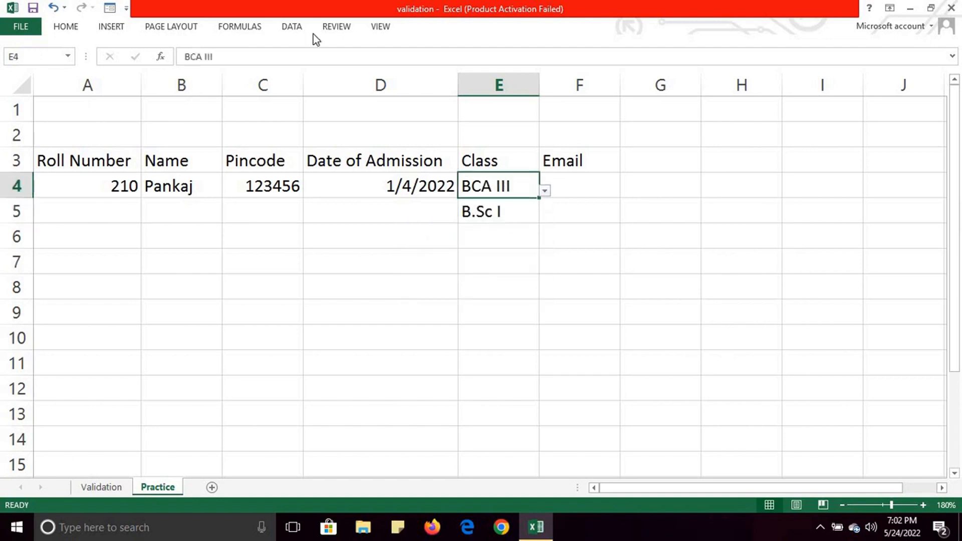
left_click(293, 26)
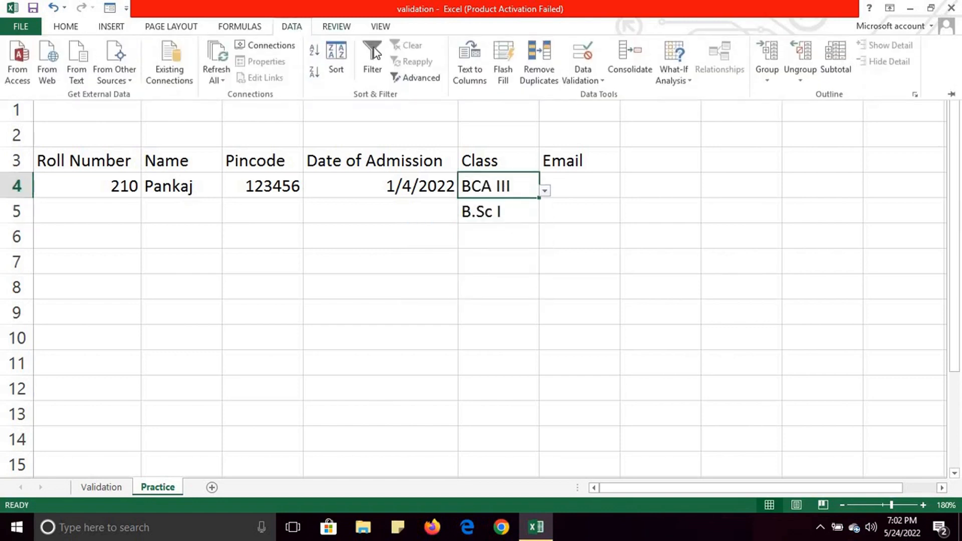
left_click(584, 78)
left_click(601, 96)
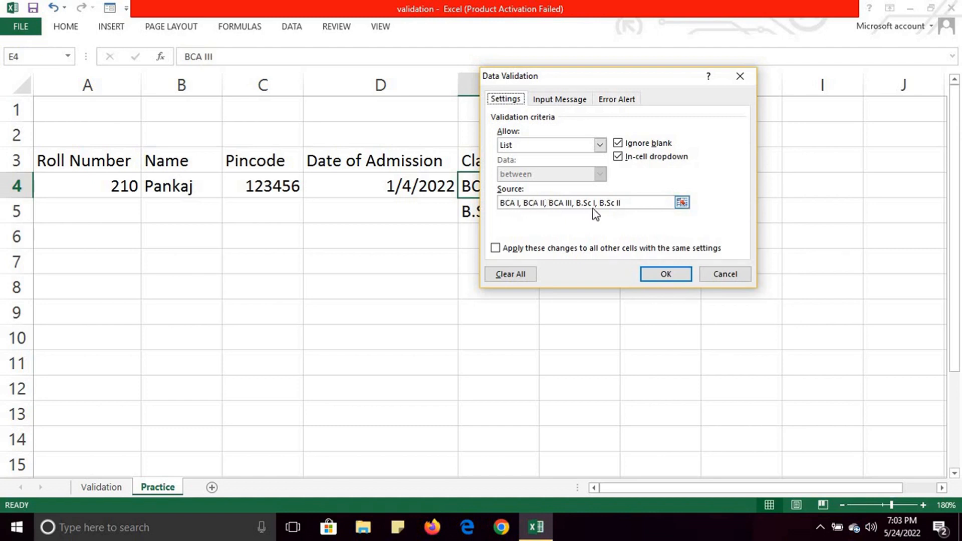
left_click(651, 276)
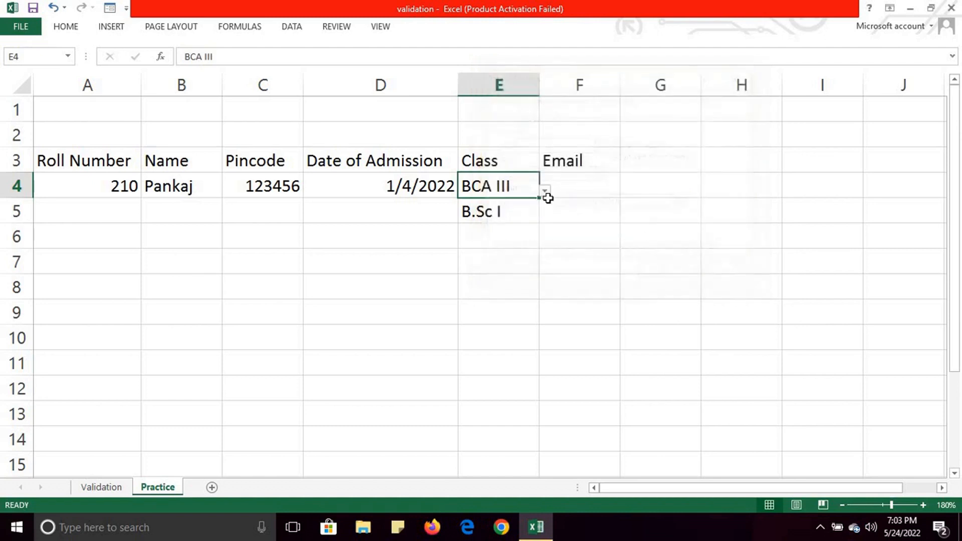
left_click(545, 192)
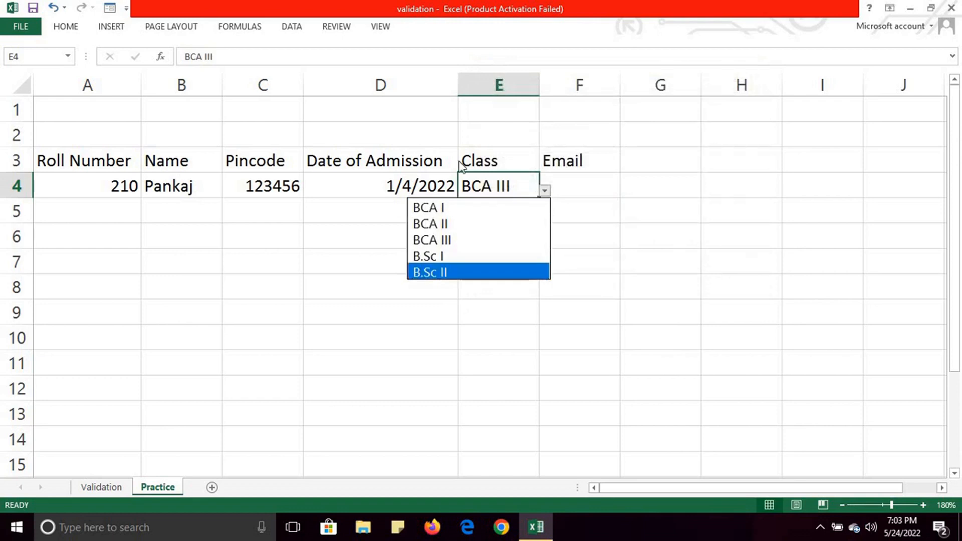
Examine the input message on Email cell F3 of the Validation sheet and return to Email cell F4 on the Practice sheet.
left_click(584, 186)
left_click(585, 186)
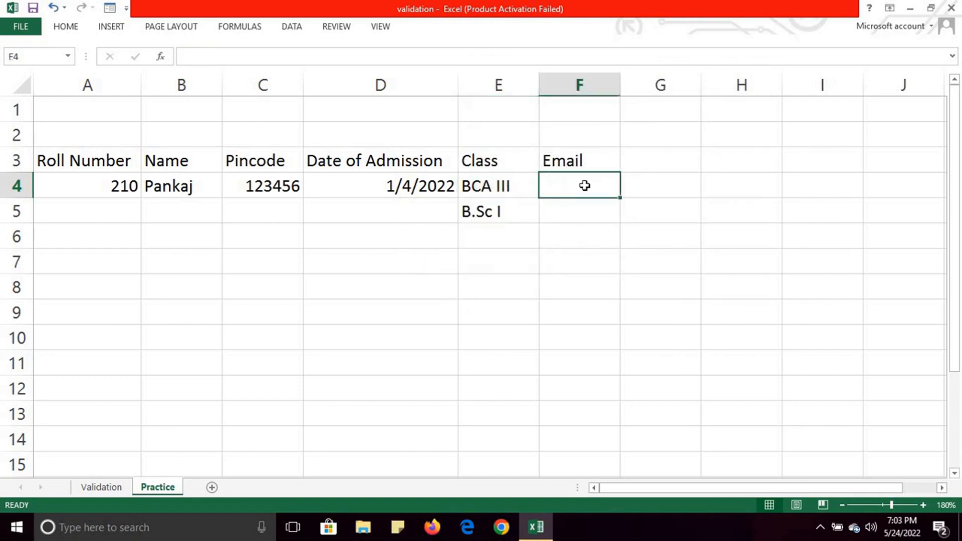
left_click(118, 485)
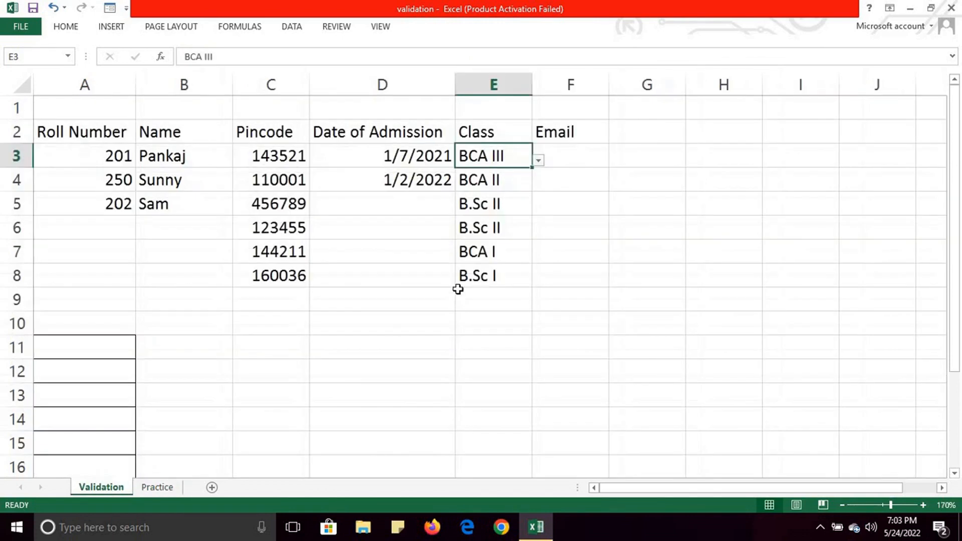
left_click(579, 163)
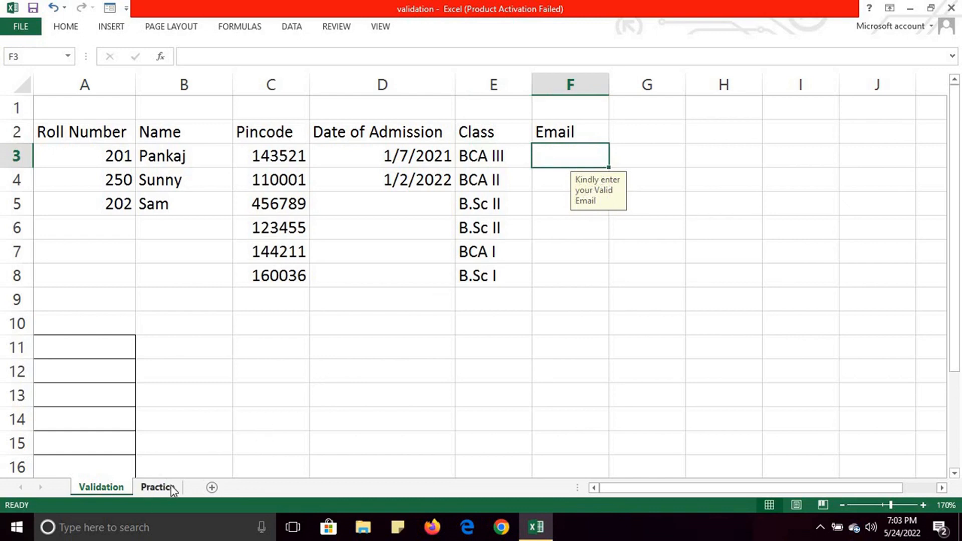
left_click(156, 487)
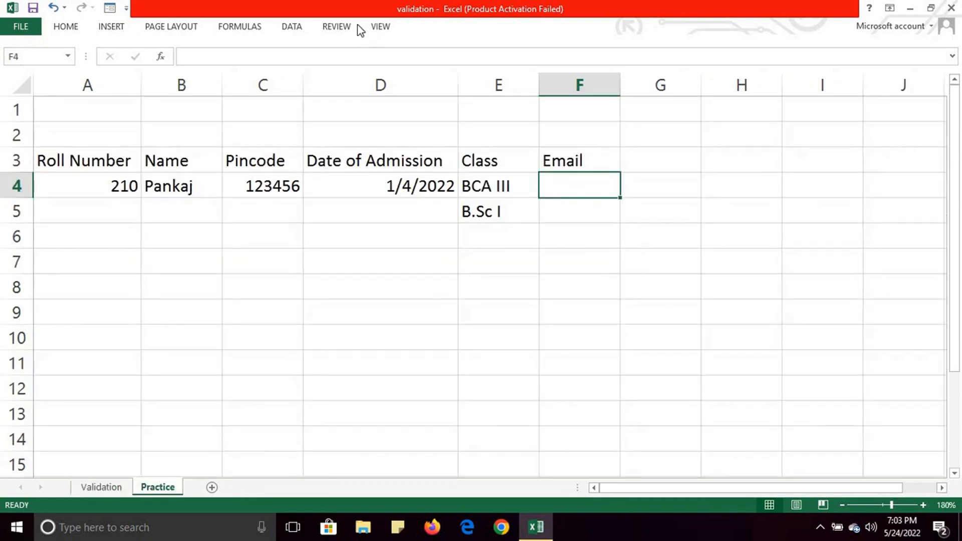
Give Email cell F4 a data validation input message reading "Kindly enter your Valid E-mail".
left_click(296, 30)
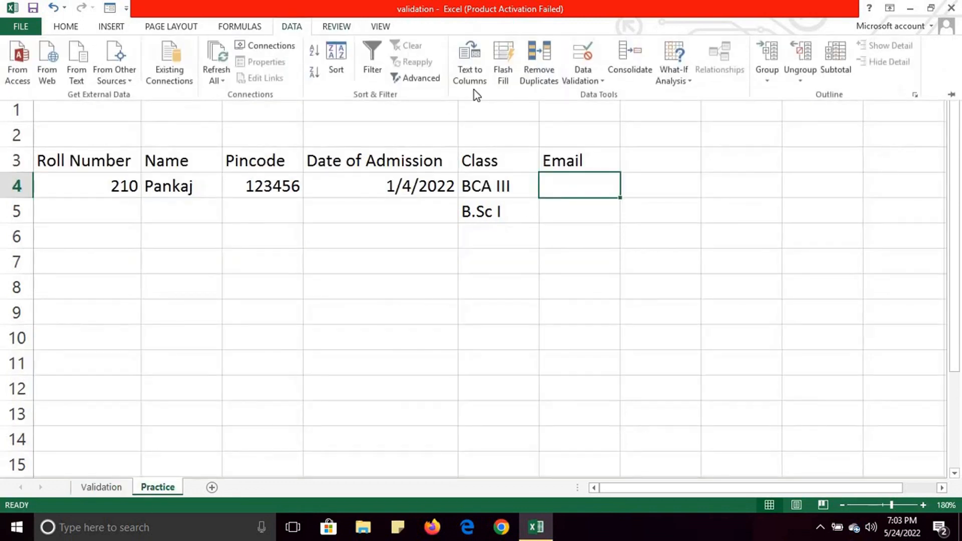
left_click(577, 83)
left_click(584, 95)
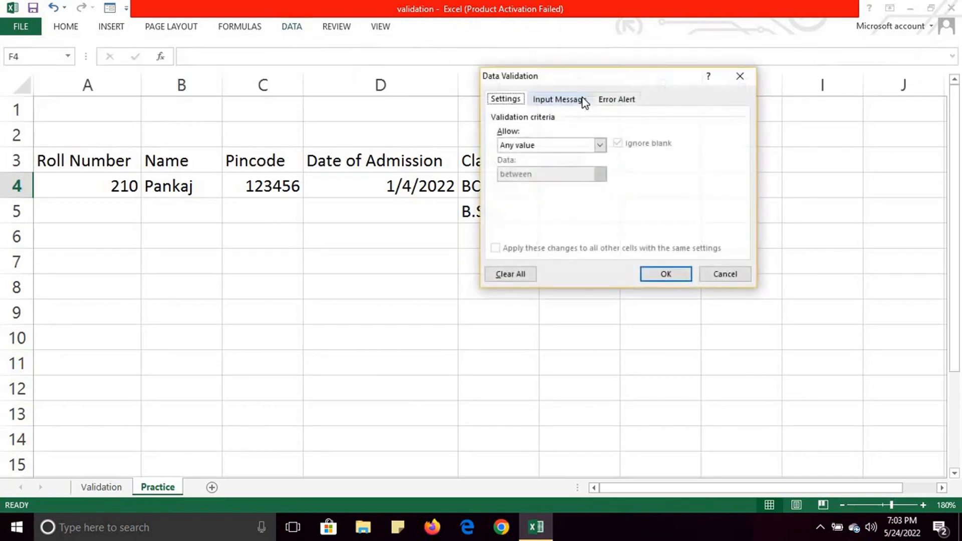
left_click(618, 99)
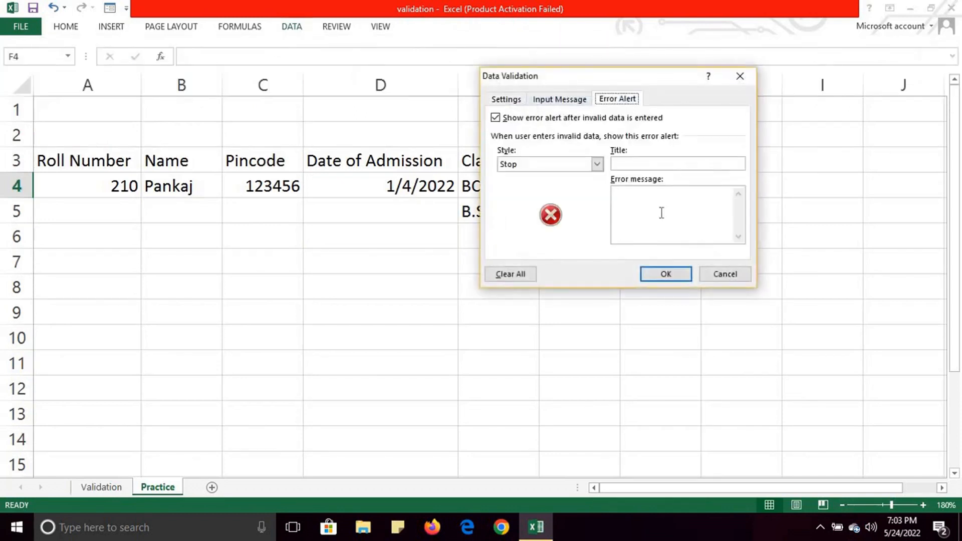
left_click(566, 101)
left_click(598, 201)
type("Kindly enter your Valid Em=")
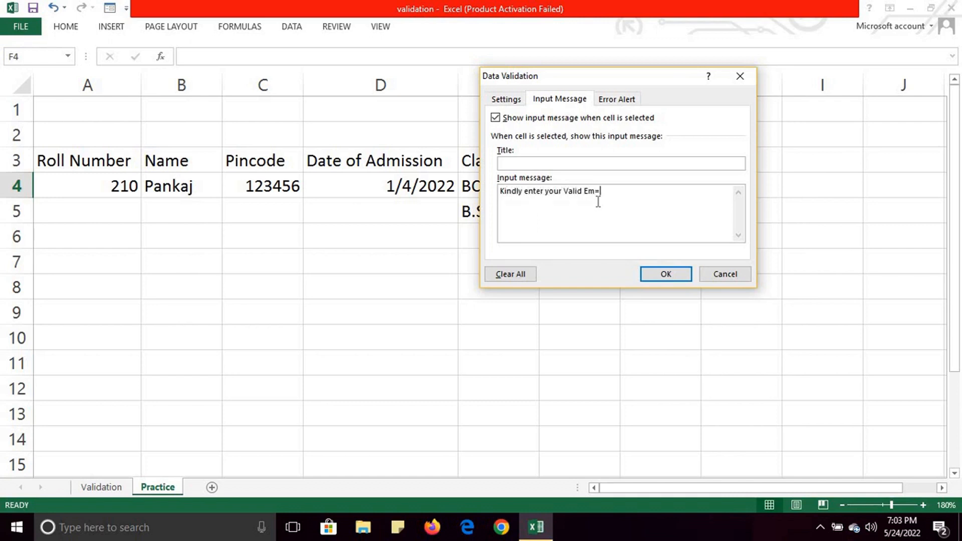
type("-")
key("BackSpace")
key("BackSpace")
key("BackSpace")
type("-mail")
left_click(660, 275)
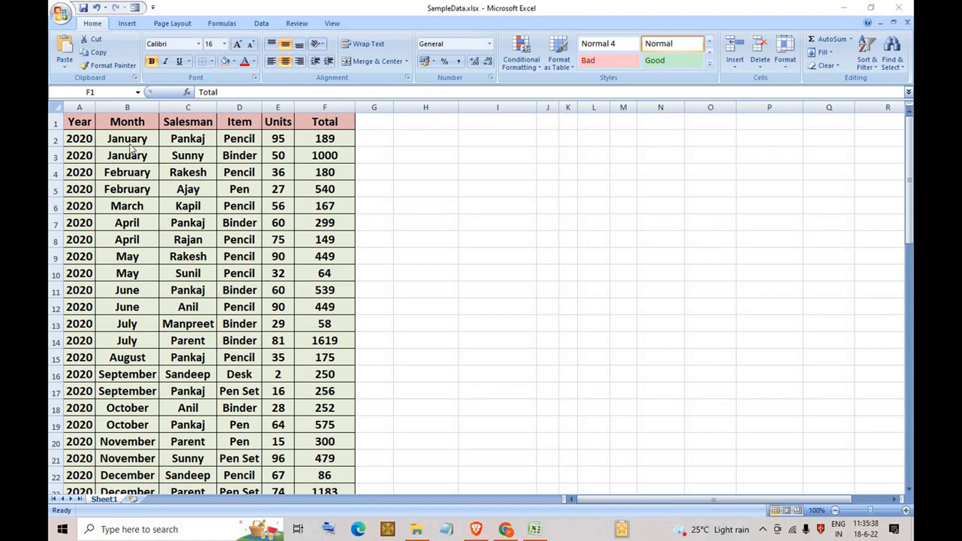
Examine the yearly sales records in SampleData.xlsx, from the header row through the last data row.
scroll(86, 155, "down", 1)
scroll(87, 156, "up", 1)
scroll(107, 340, "down", 14)
scroll(111, 372, "up", 14)
scroll(185, 358, "down", 16)
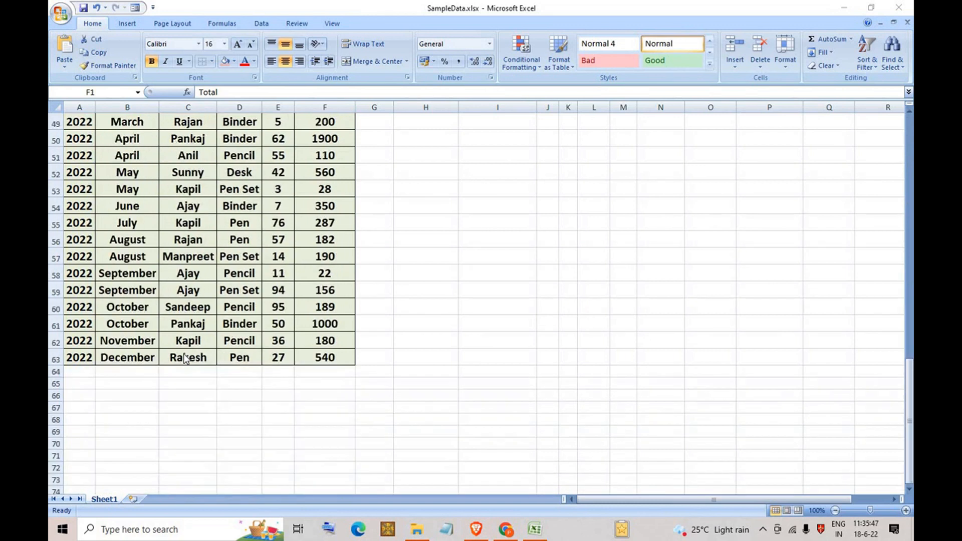
scroll(186, 359, "up", 16)
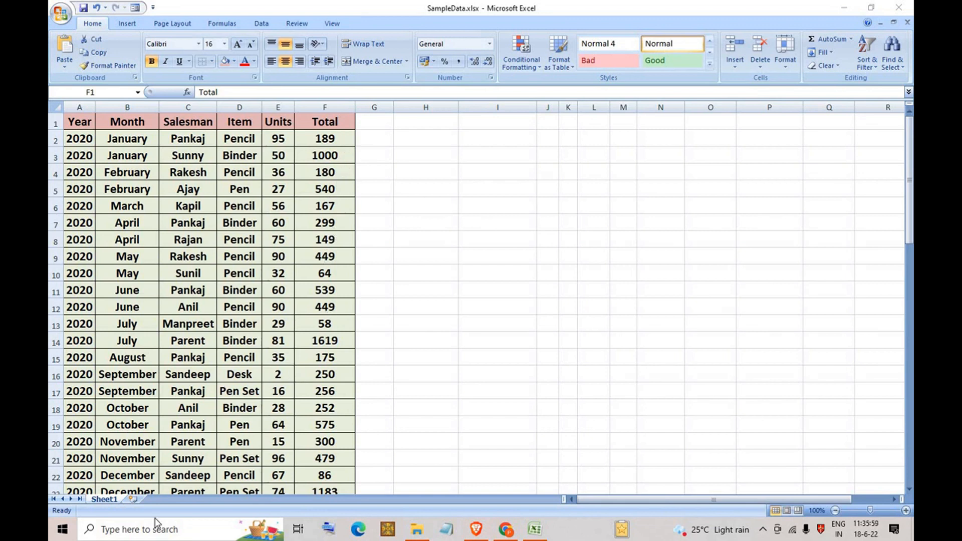
scroll(177, 421, "down", 4)
scroll(175, 401, "up", 4)
scroll(131, 327, "down", 5)
scroll(131, 326, "down", 9)
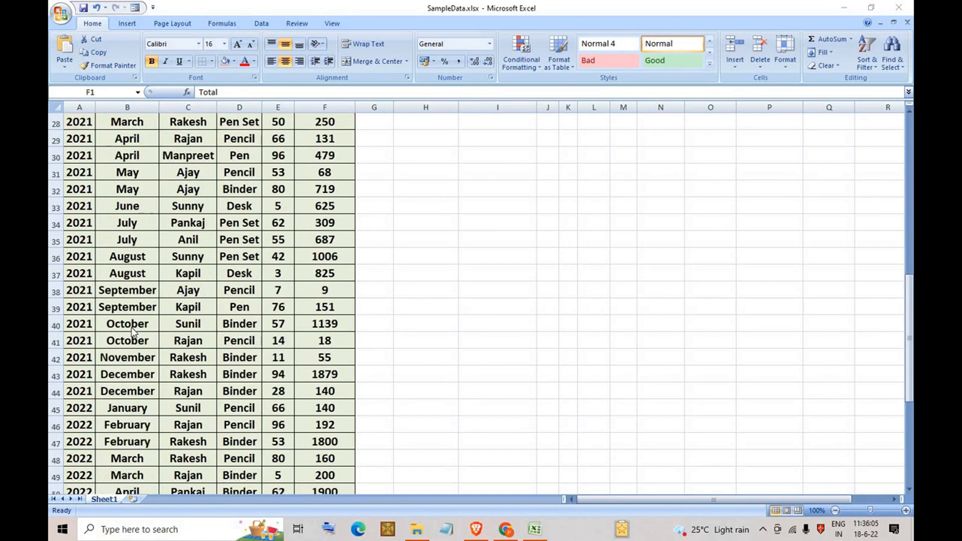
scroll(131, 327, "up", 13)
scroll(134, 313, "up", 1)
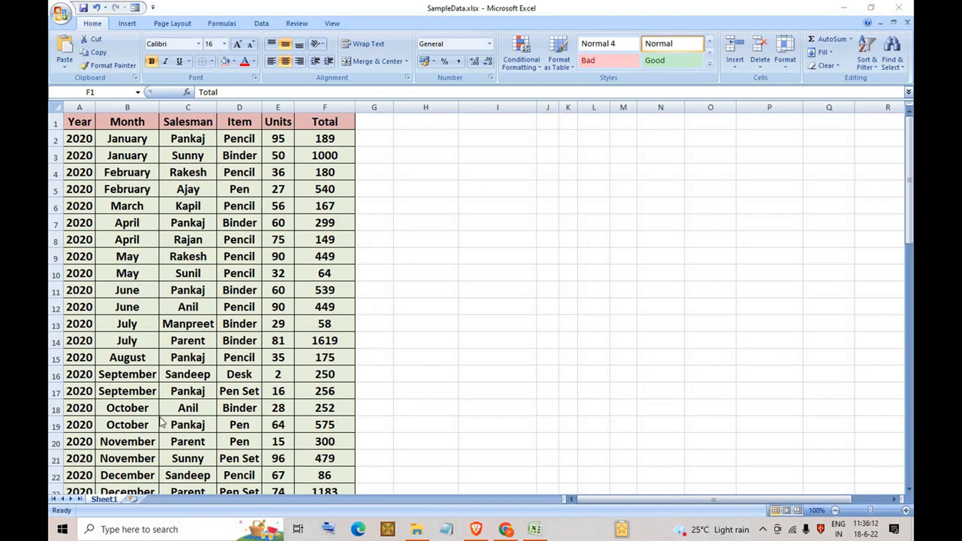
Create a PivotTable from Sheet1 range A1:F63, placed on the existing worksheet at cell H3.
left_click(76, 125)
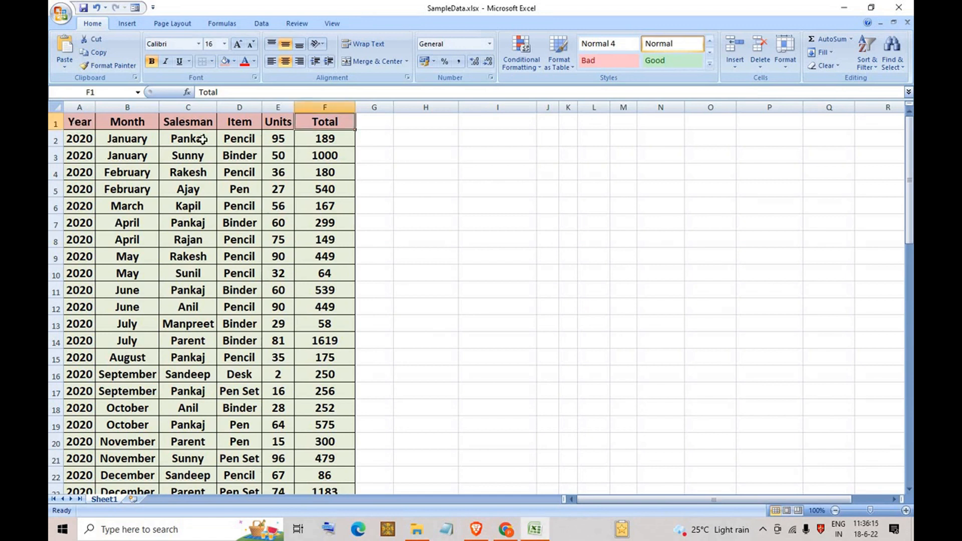
left_click_drag(80, 122, 330, 448)
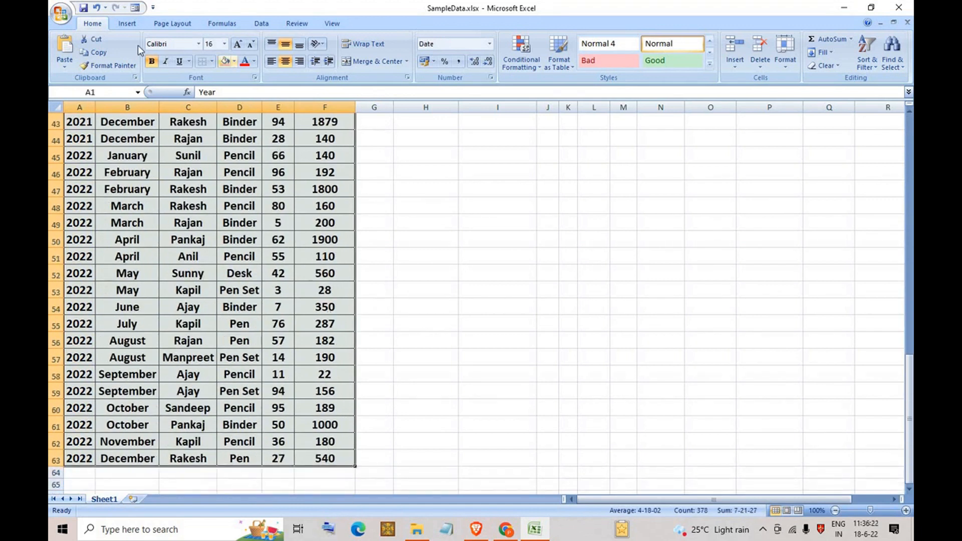
left_click(127, 23)
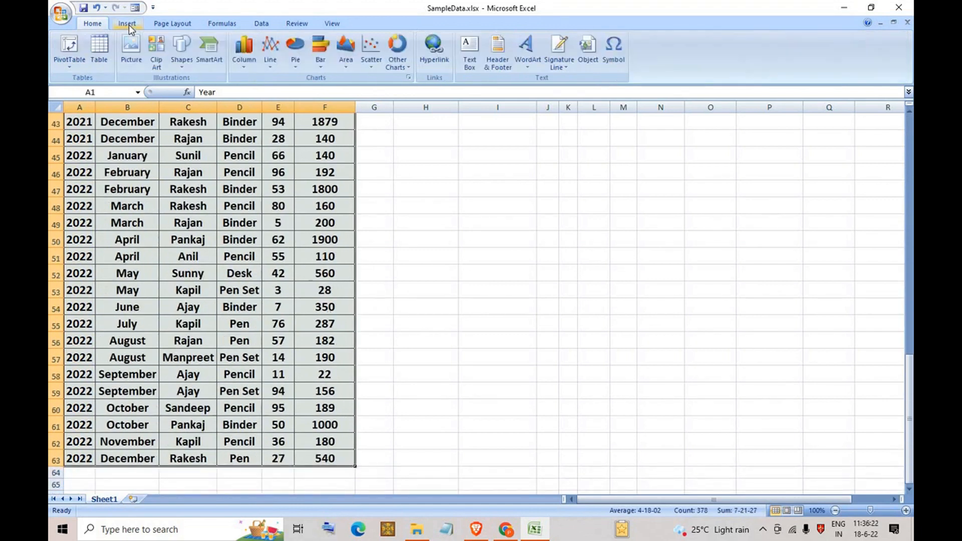
left_click(71, 61)
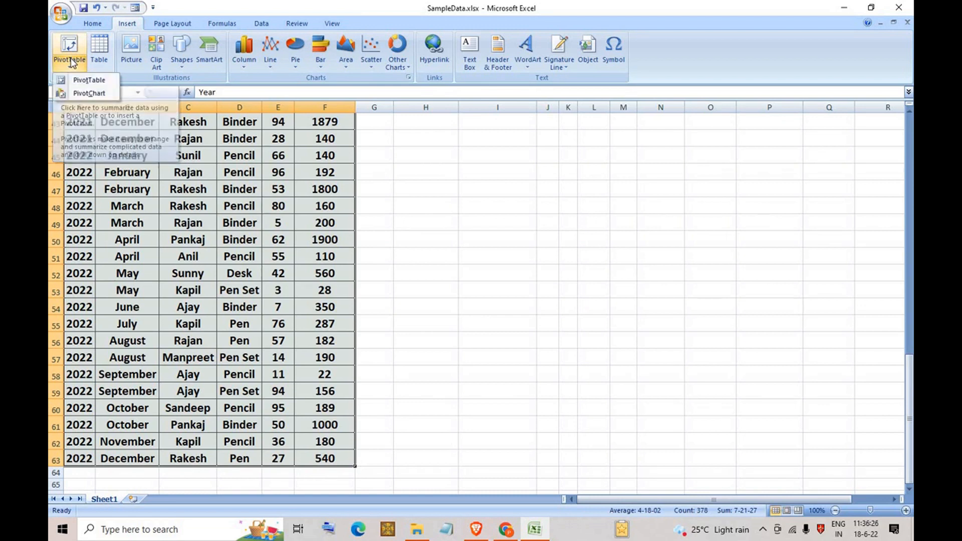
left_click(87, 81)
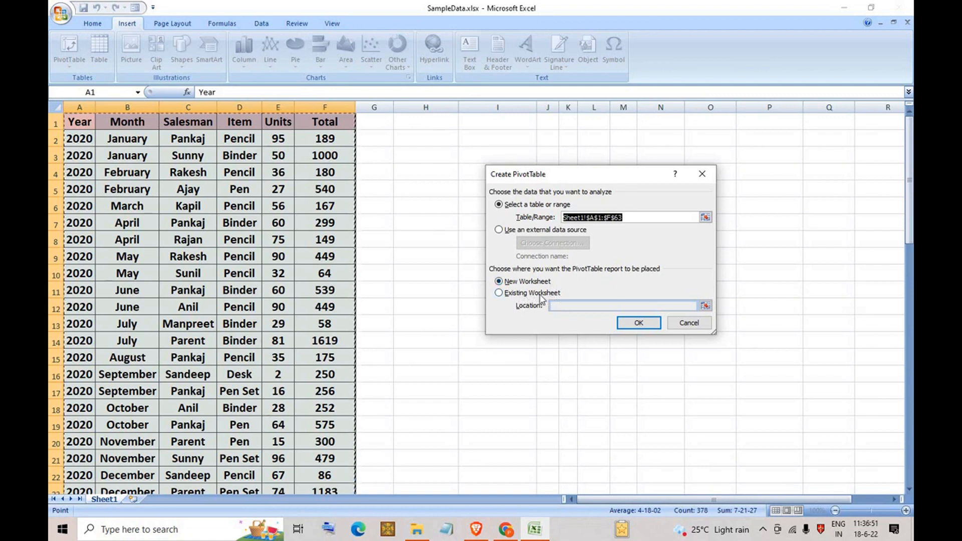
left_click(503, 294)
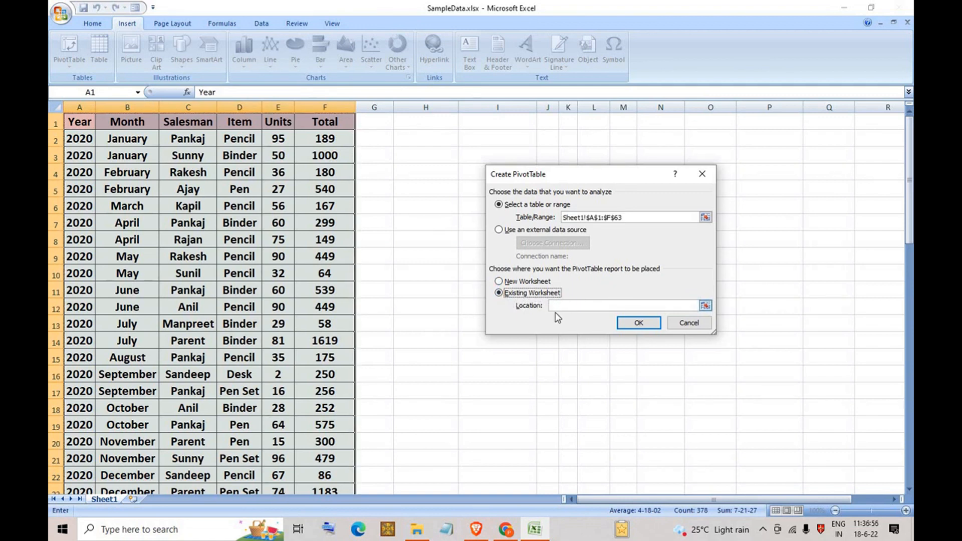
left_click(413, 154)
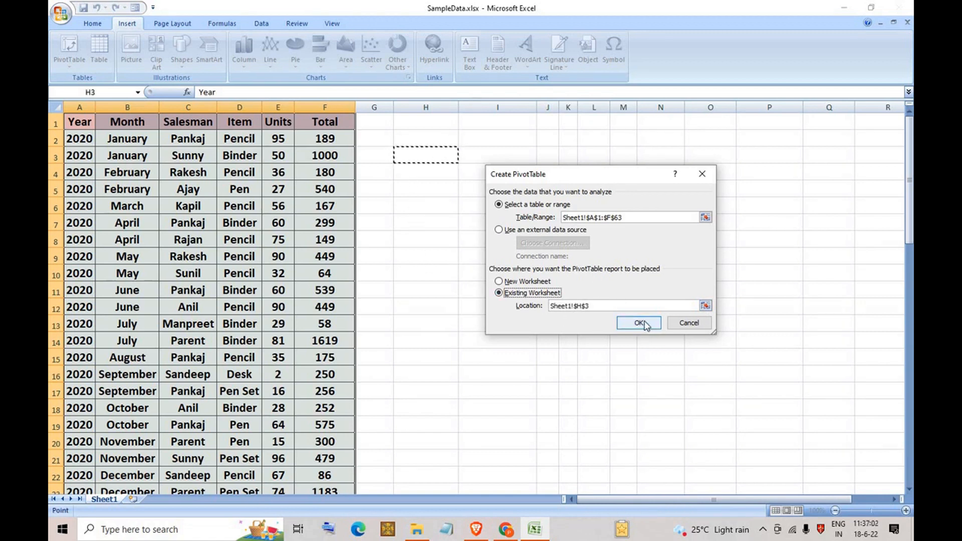
left_click(639, 324)
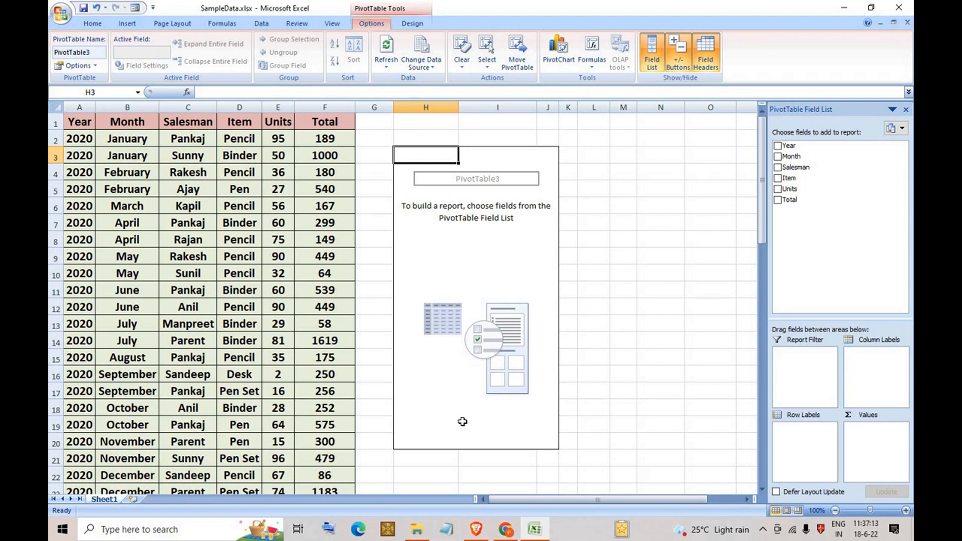
Add the Year and Total fields to the PivotTable, with Year as row labels and Sum of Total as values.
left_click(778, 146)
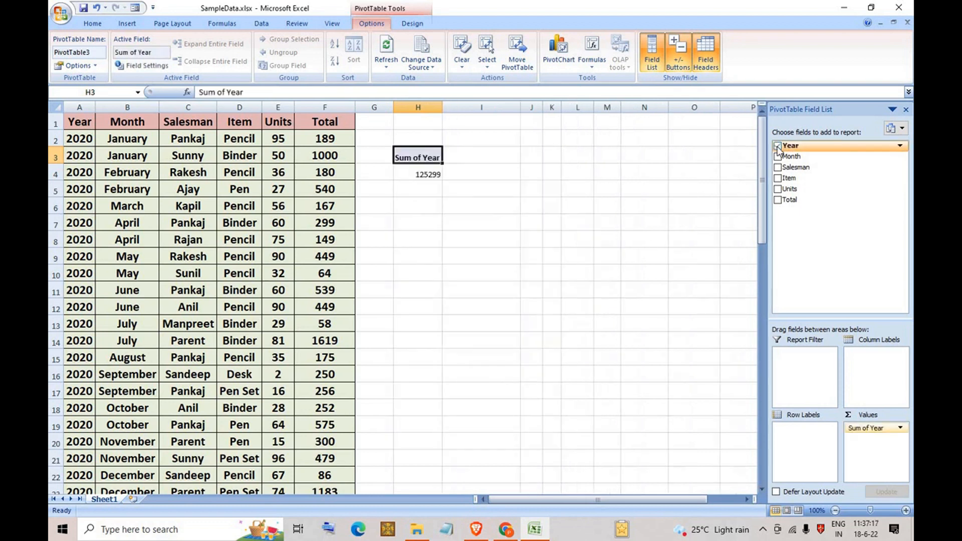
left_click(779, 200)
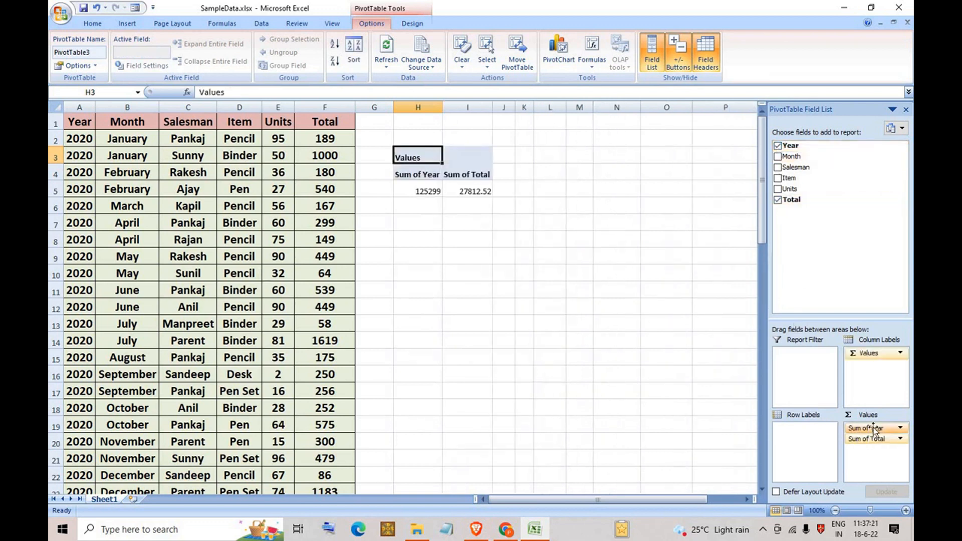
left_click_drag(767, 343, 608, 340)
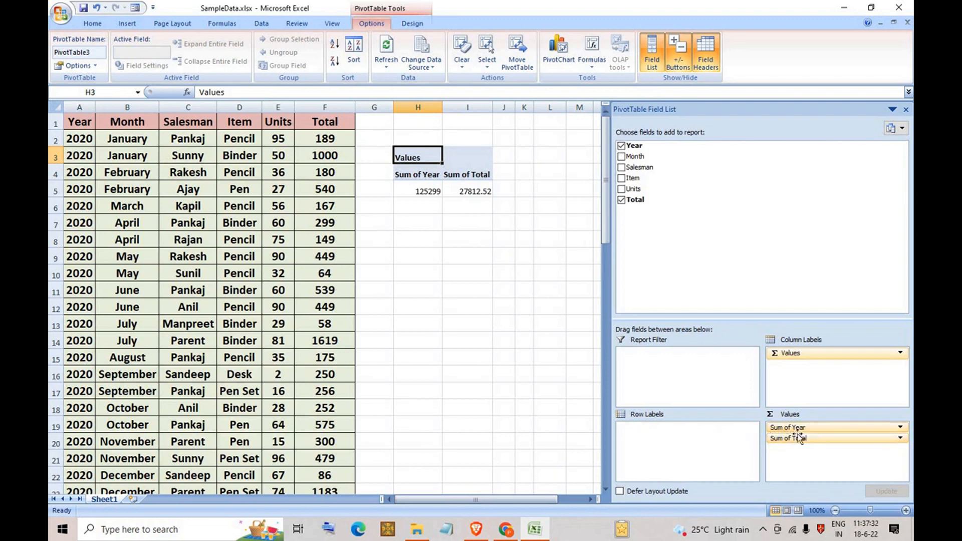
left_click_drag(816, 429, 634, 431)
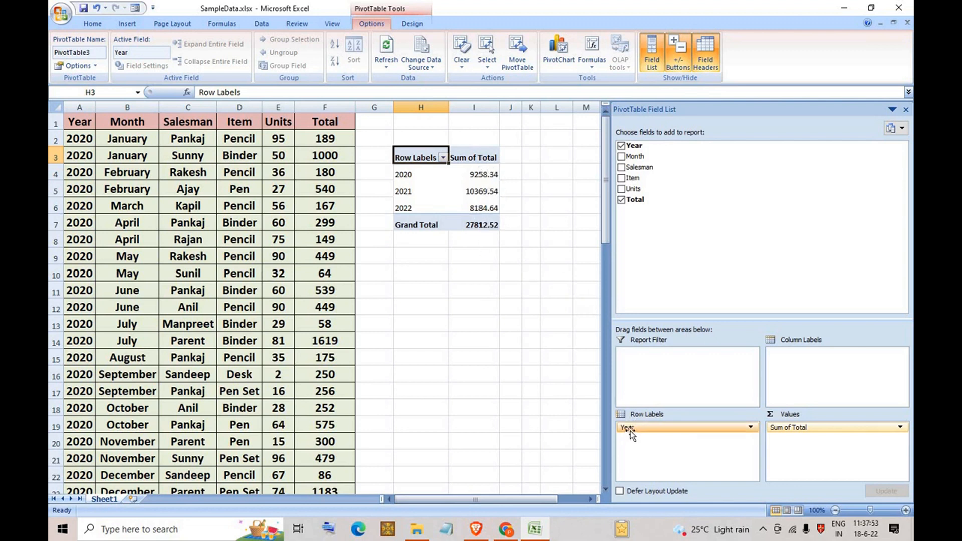
Try the Year field as column labels in the PivotTable and return it to the row labels.
left_click_drag(632, 428, 776, 356)
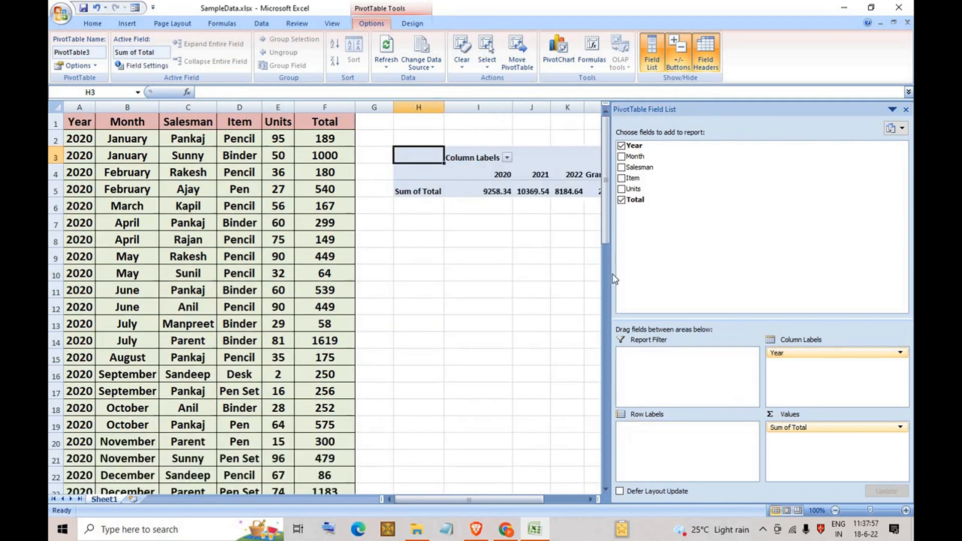
left_click_drag(610, 302, 765, 301)
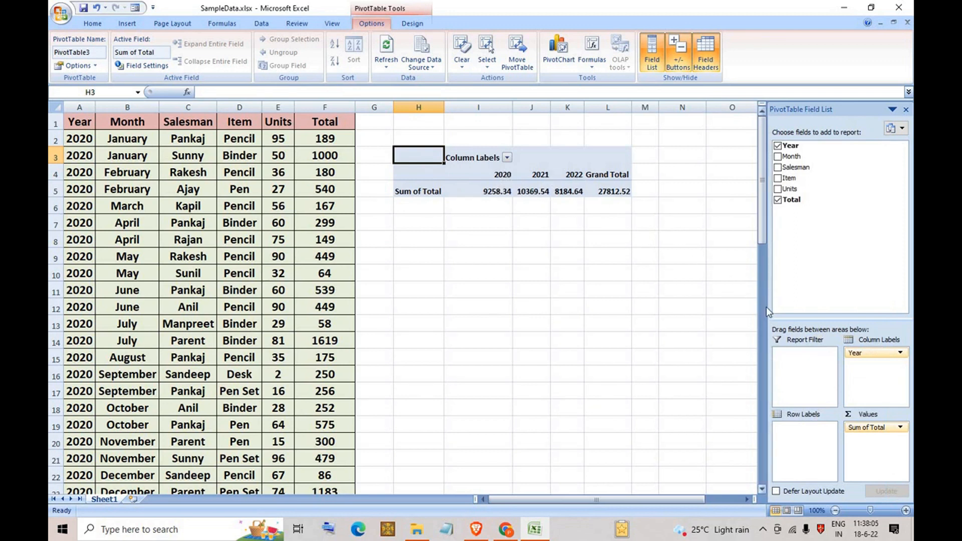
left_click_drag(764, 315, 594, 319)
left_click_drag(784, 354, 616, 430)
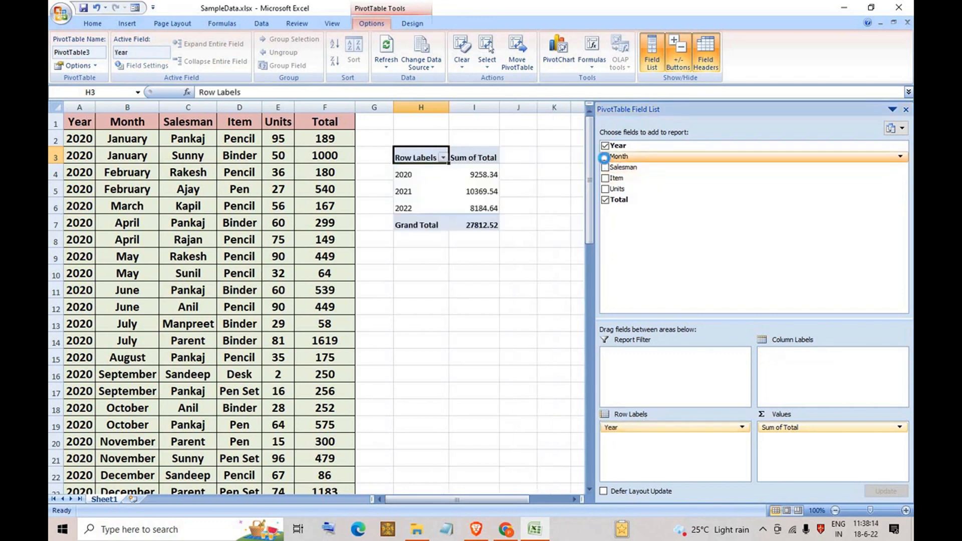
Add the Month field to the PivotTable's row labels beneath Year.
left_click(605, 157)
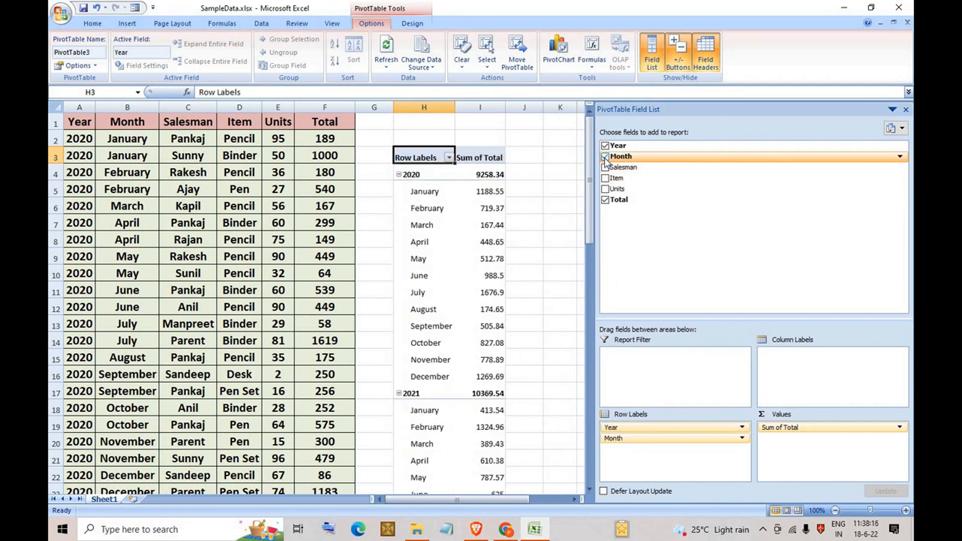
Move the Month field from the PivotTable's row labels to the column labels and narrow the field list.
left_click_drag(613, 438, 767, 357)
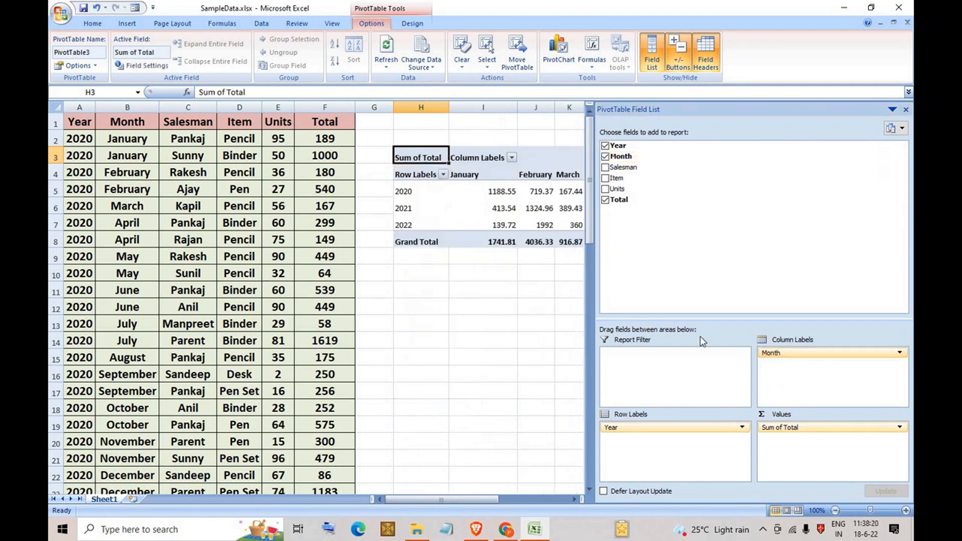
left_click_drag(597, 317, 880, 321)
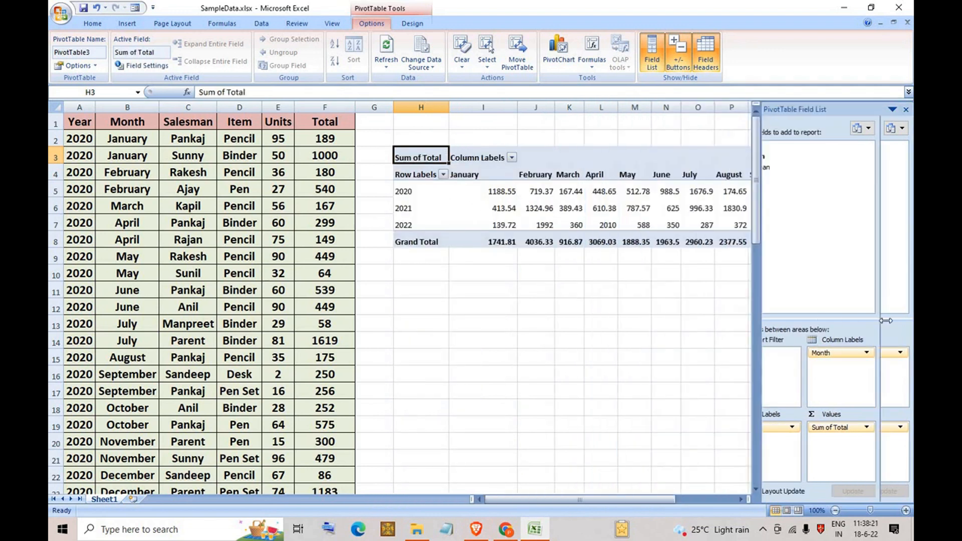
left_click_drag(645, 501, 684, 498)
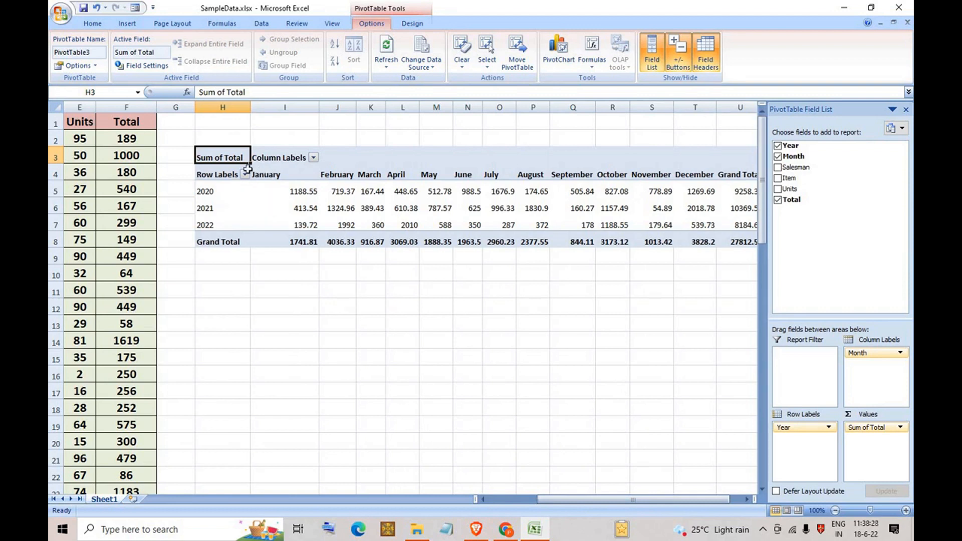
Center the contents of the whole PivotTable range H3:U8 horizontally.
left_click_drag(222, 156, 749, 240)
left_click(92, 23)
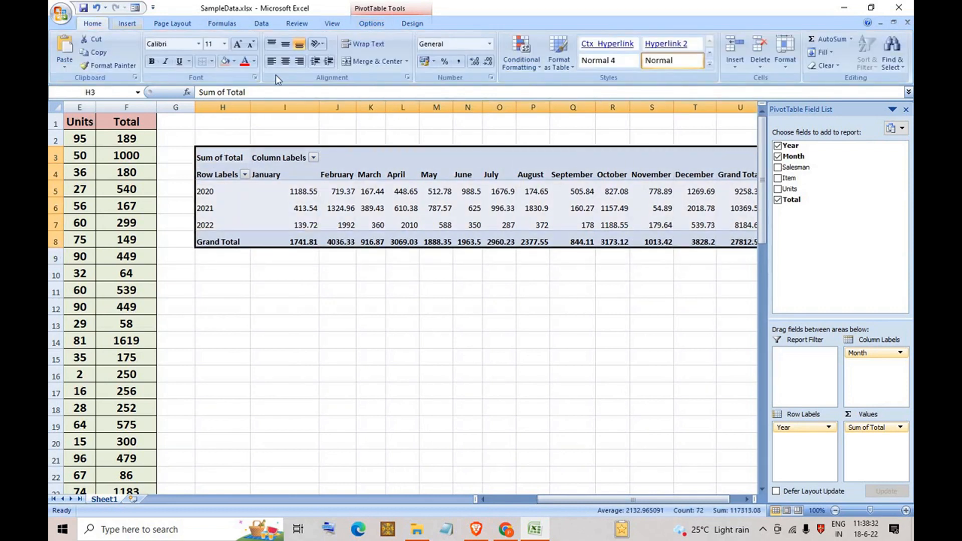
left_click(285, 61)
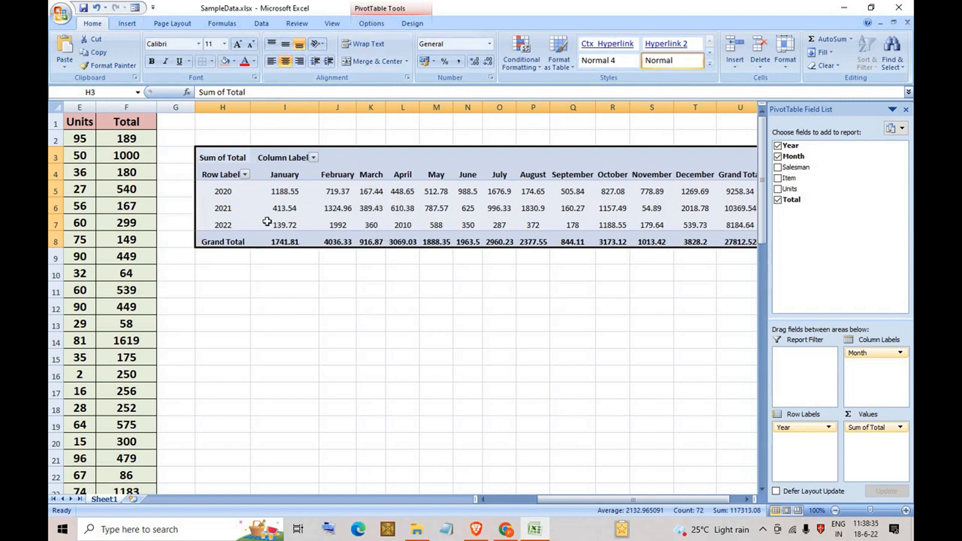
left_click_drag(625, 507, 646, 506)
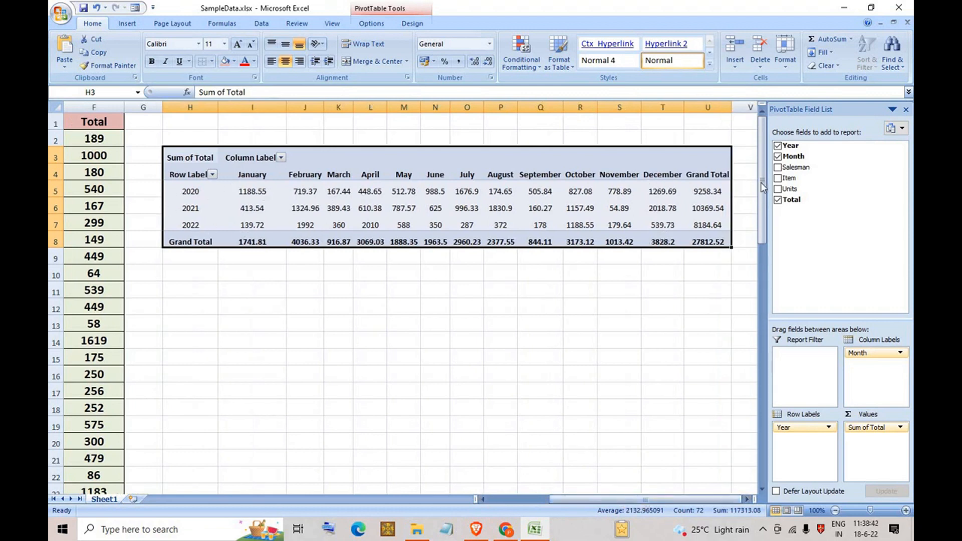
Replace the Month field with Item in the PivotTable, placing Item in the column labels.
left_click(778, 157)
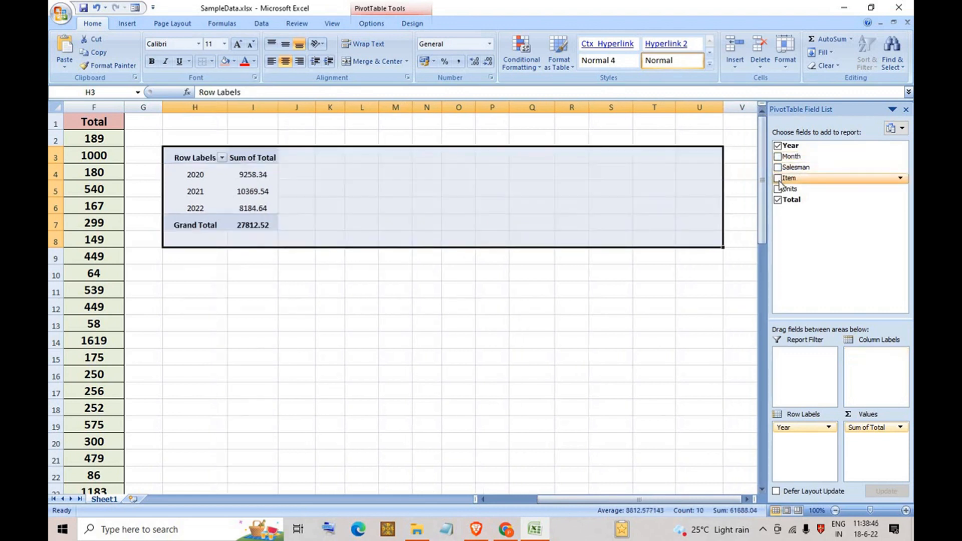
left_click(779, 179)
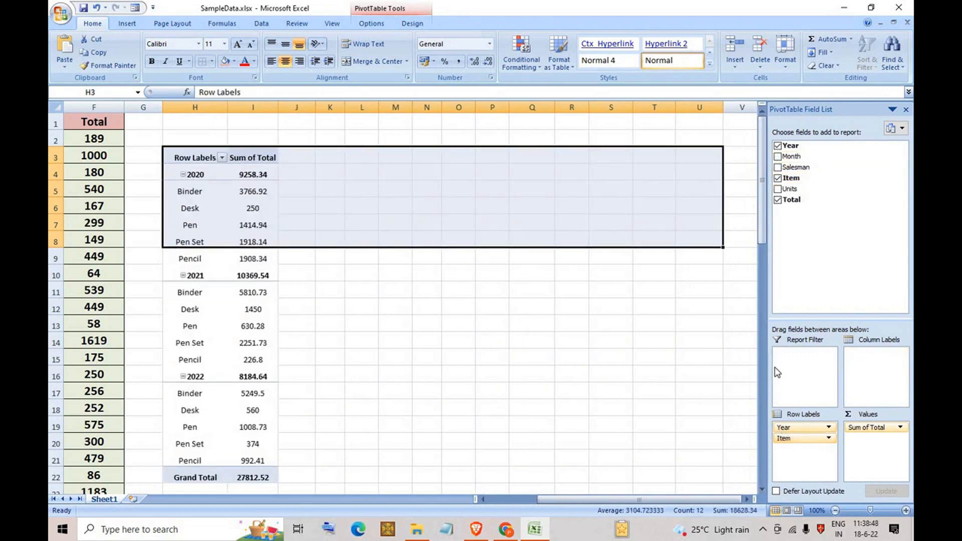
left_click_drag(765, 360, 575, 361)
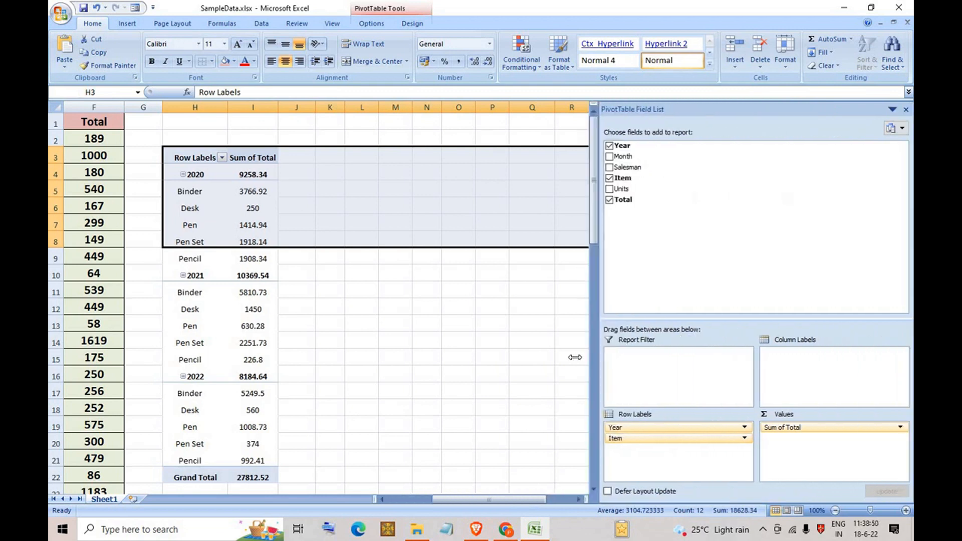
left_click_drag(608, 439, 762, 362)
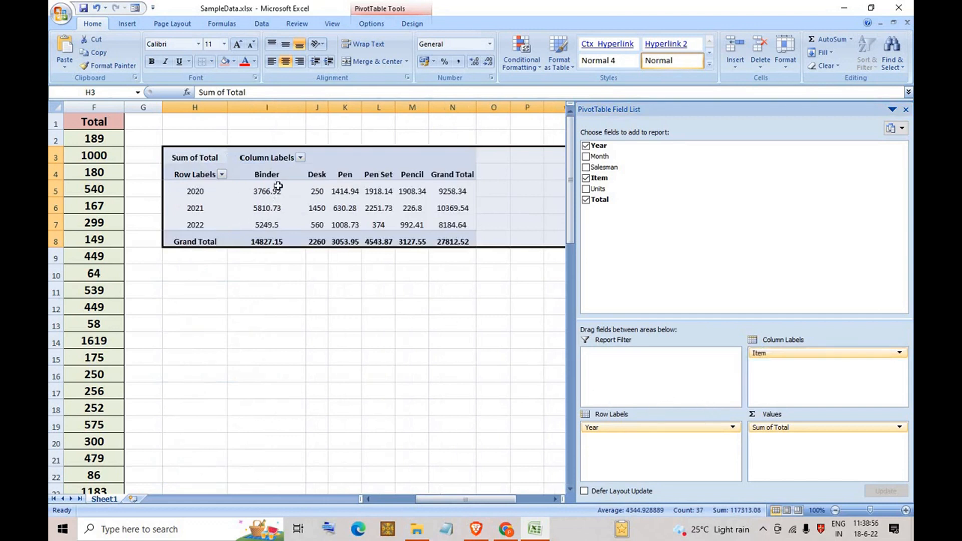
mouse_move(279, 200)
Clear all fields from the PivotTable and rebuild it with Salesman as row labels and Sum of Total as values.
left_click(586, 146)
left_click(585, 178)
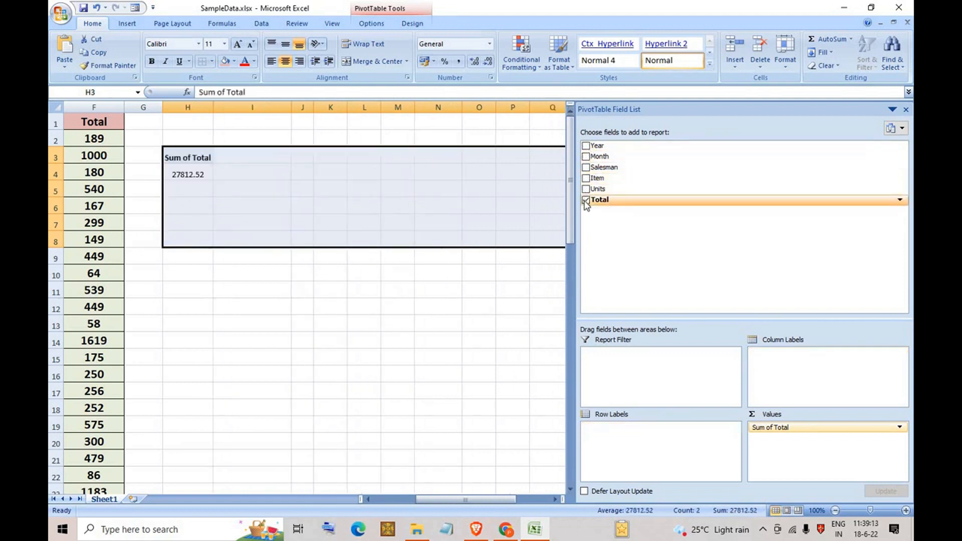
left_click(586, 200)
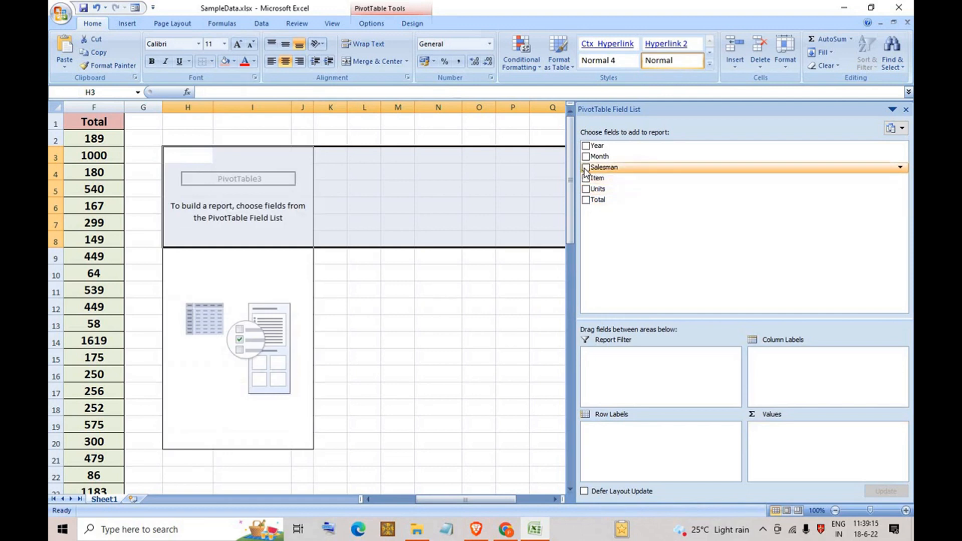
left_click(586, 167)
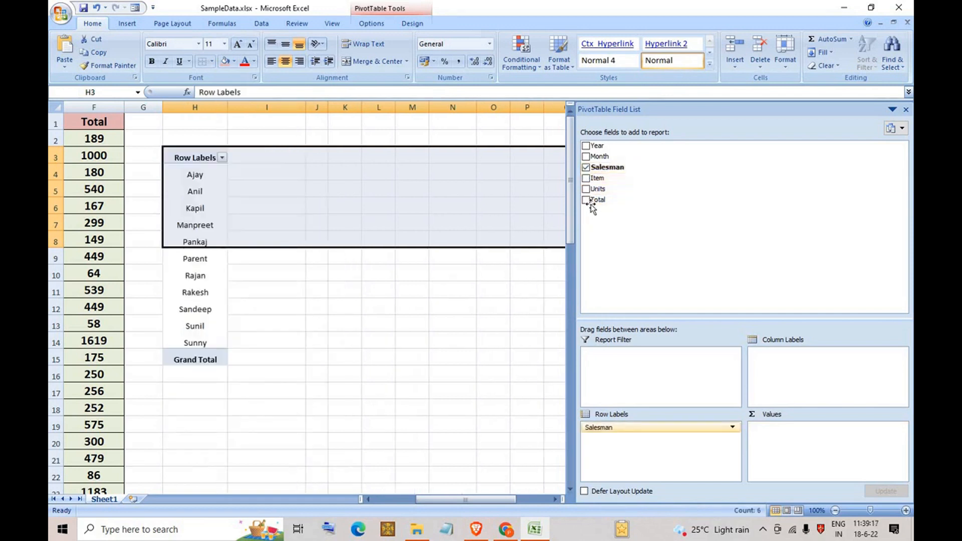
left_click(585, 200)
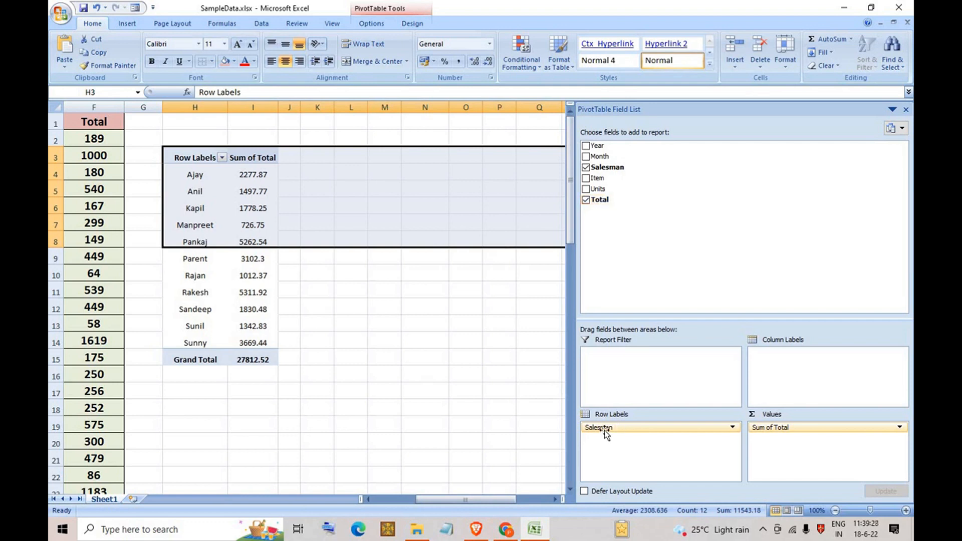
Try the Salesman field as column labels in the PivotTable and return it to the row labels.
left_click_drag(604, 428, 768, 357)
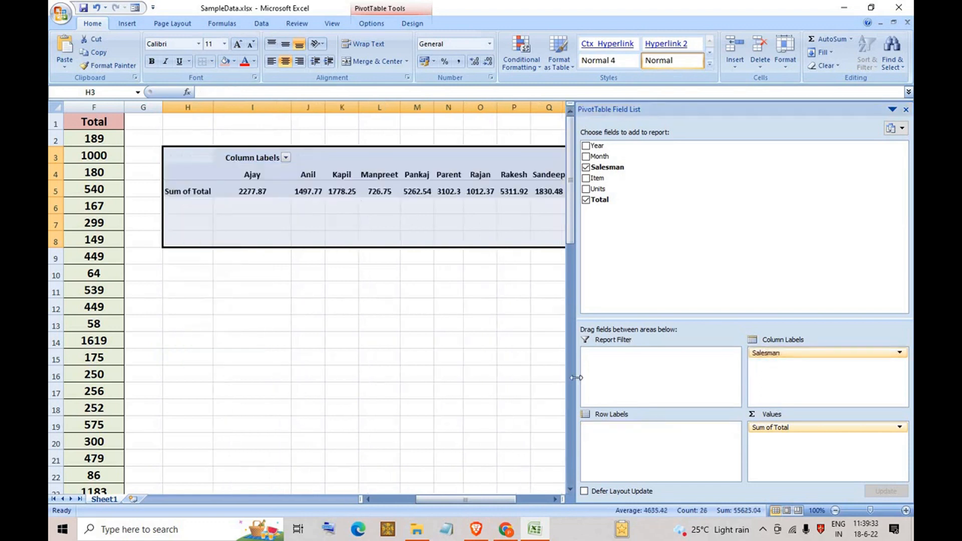
left_click_drag(675, 379, 872, 382)
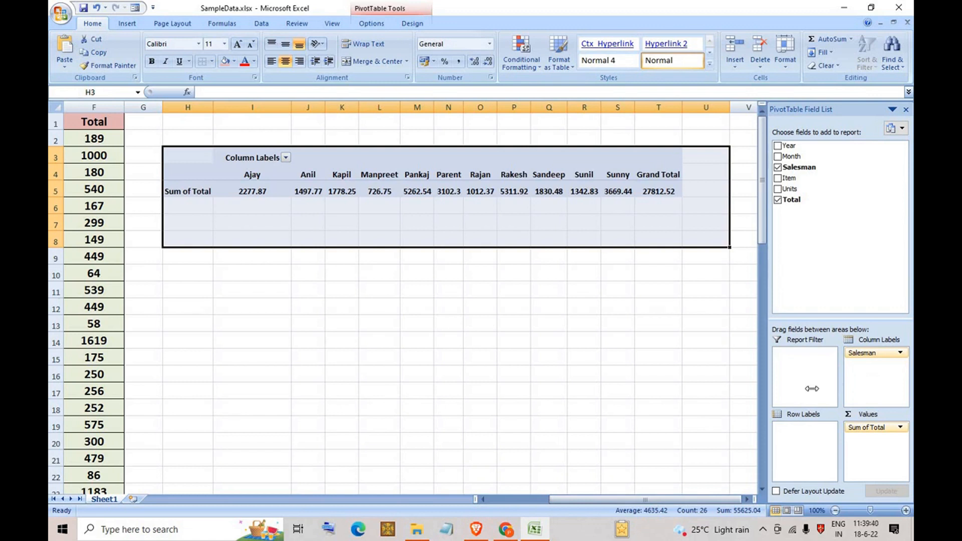
left_click_drag(771, 377, 752, 376)
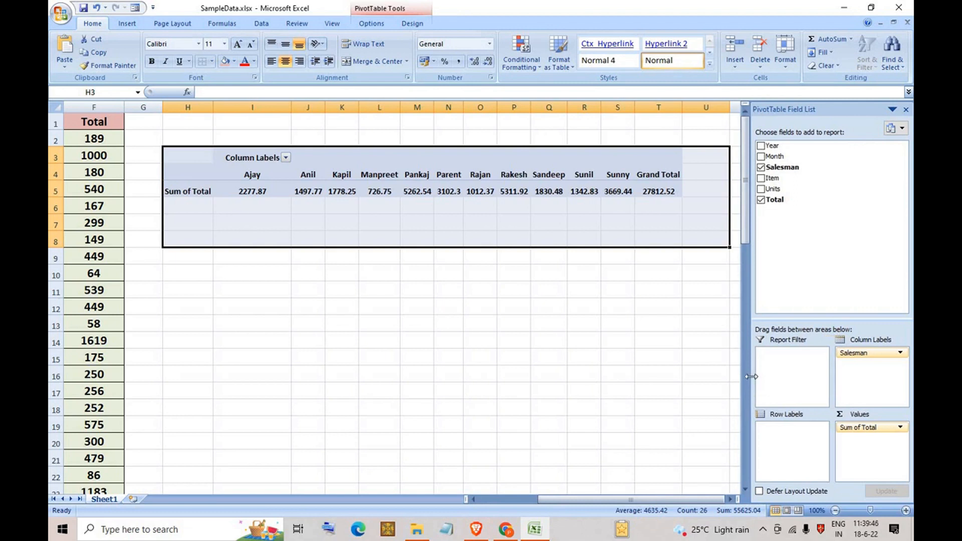
left_click_drag(752, 376, 571, 376)
left_click_drag(779, 353, 598, 424)
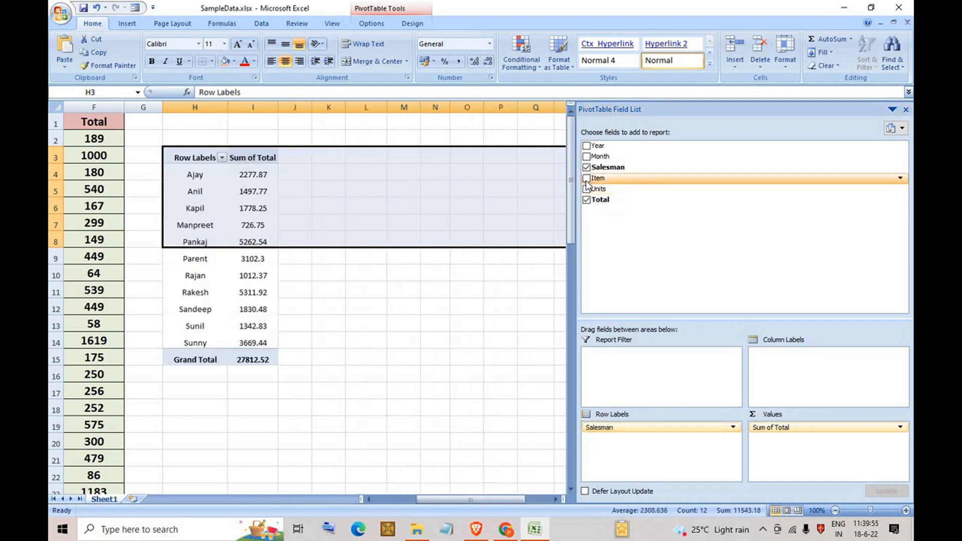
Add Item beneath Salesman in the row labels and Sum of Units to the PivotTable's values.
left_click(587, 179)
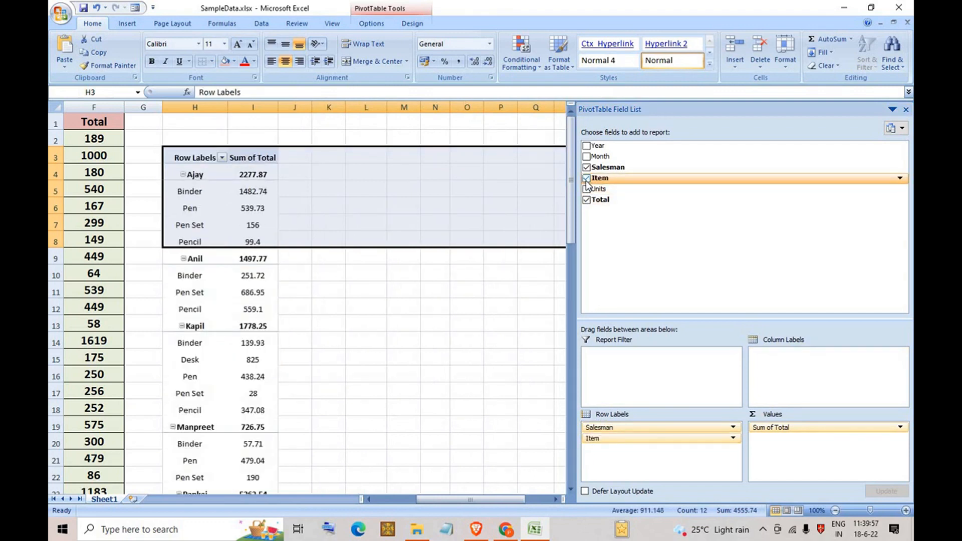
left_click(587, 189)
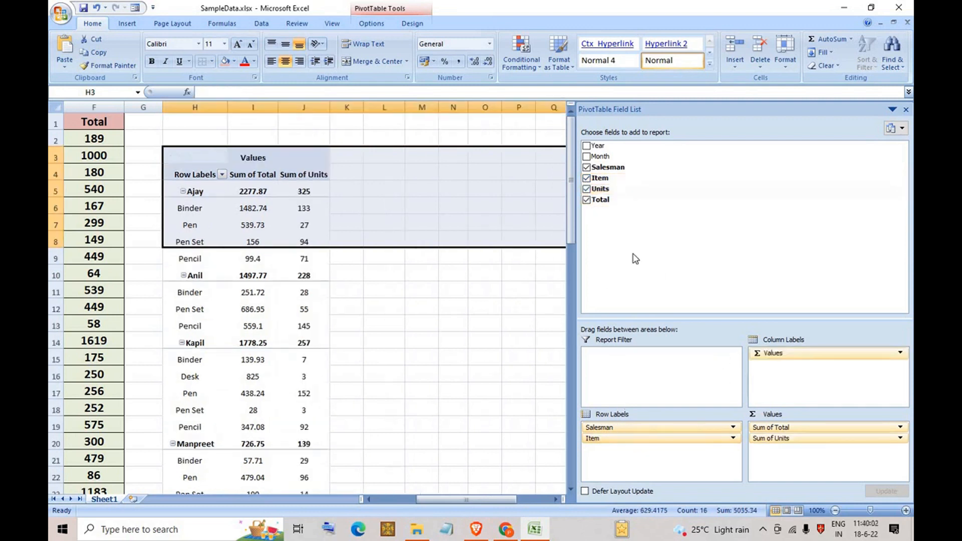
left_click(406, 271)
left_click(195, 221)
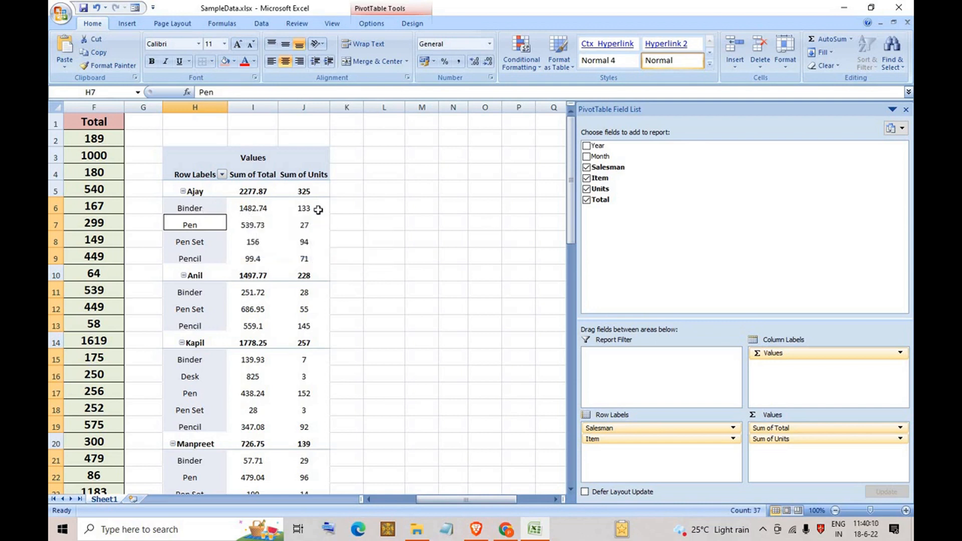
Collapse the item details of the second, third and fourth salesmen in the PivotTable.
mouse_move(253, 208)
left_click(183, 275)
left_click(182, 292)
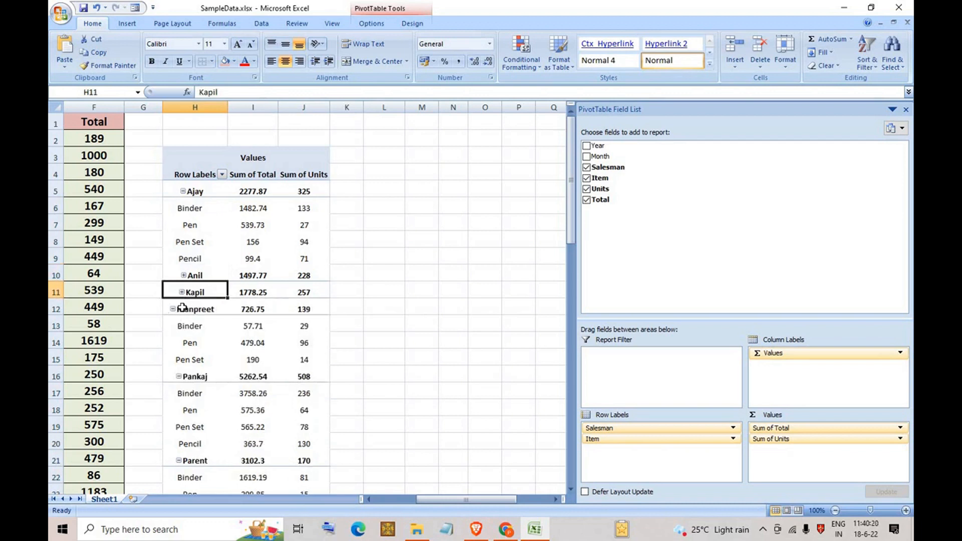
left_click(173, 310)
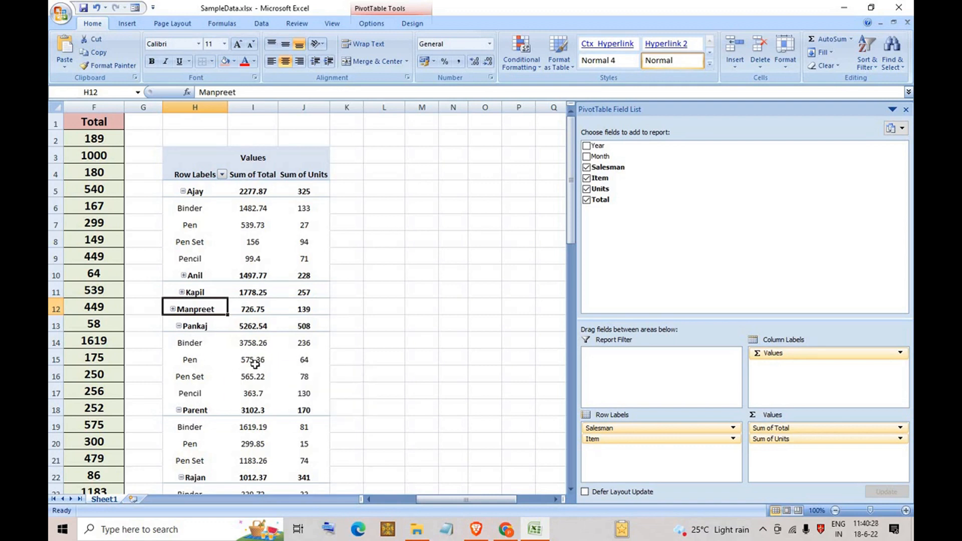
Filter the PivotTable's row labels to exclude the first six salesmen in the list.
left_click(222, 175)
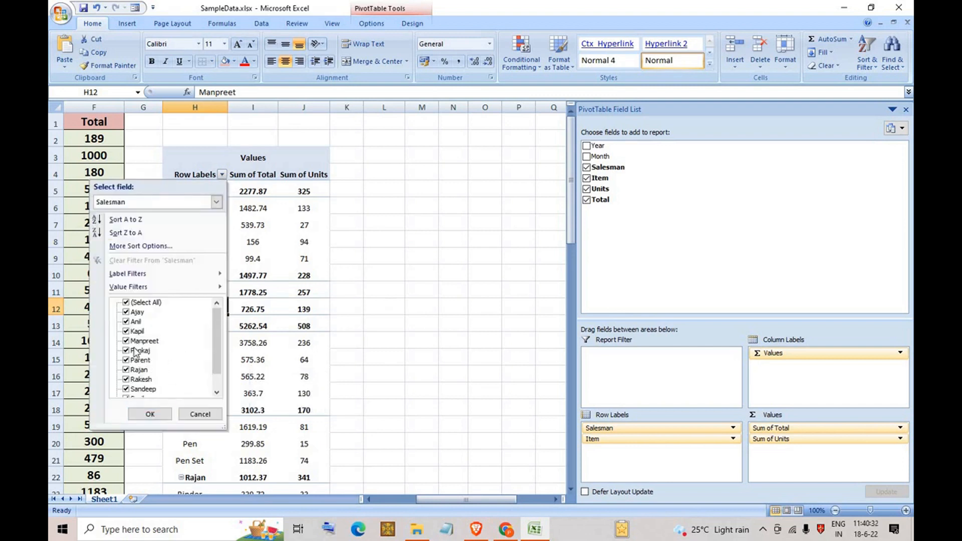
left_click(126, 321)
left_click(126, 332)
left_click(132, 350)
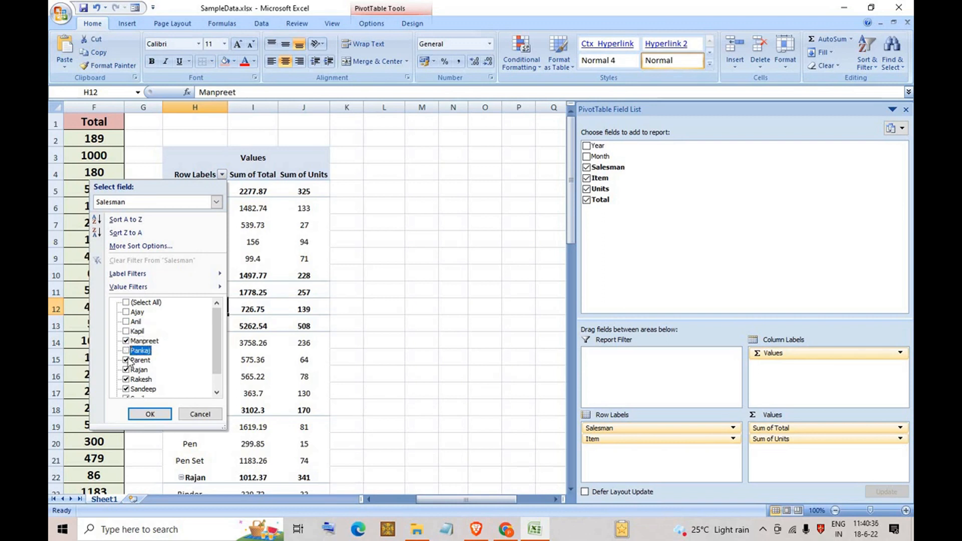
left_click(126, 360)
left_click(126, 341)
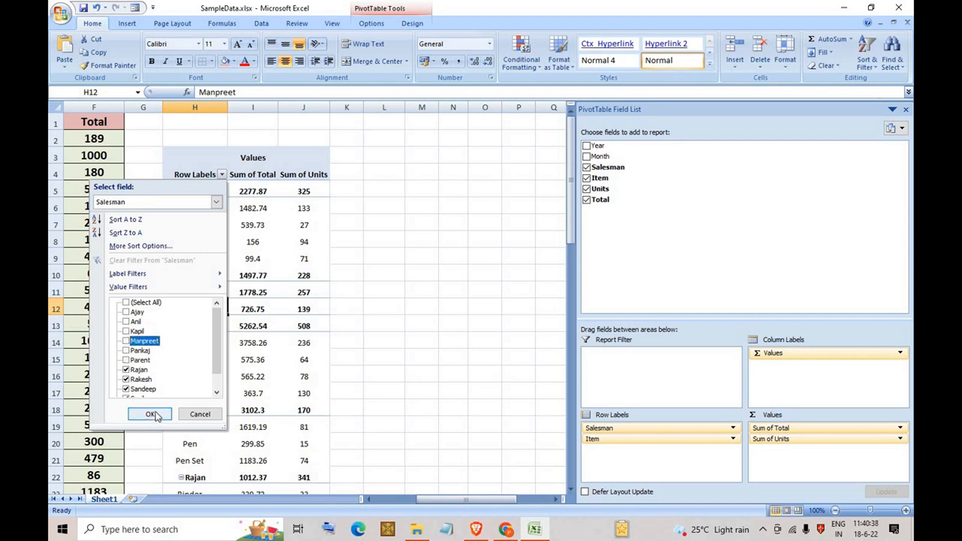
left_click(156, 415)
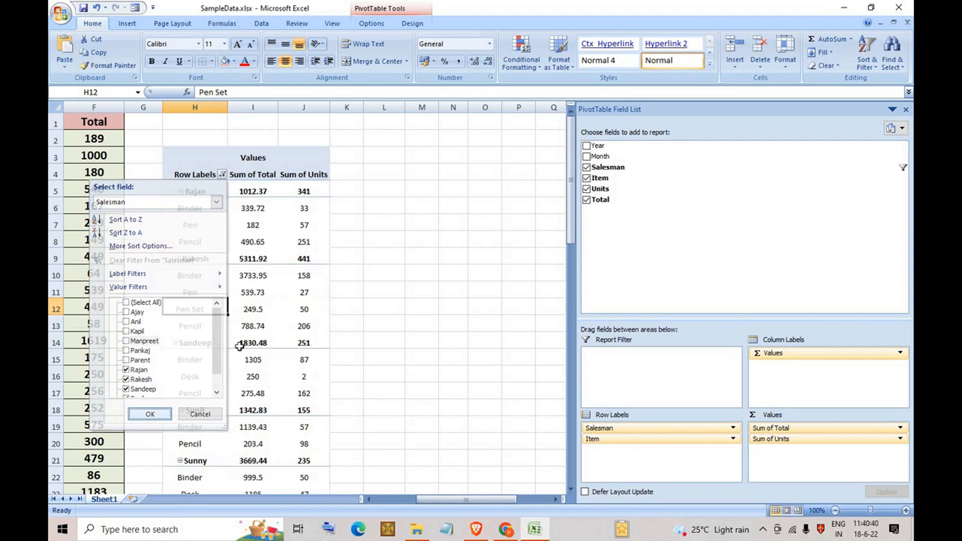
Collapse the item details of the first four salesmen in the filtered PivotTable and expand the fourth one again.
left_click(181, 192)
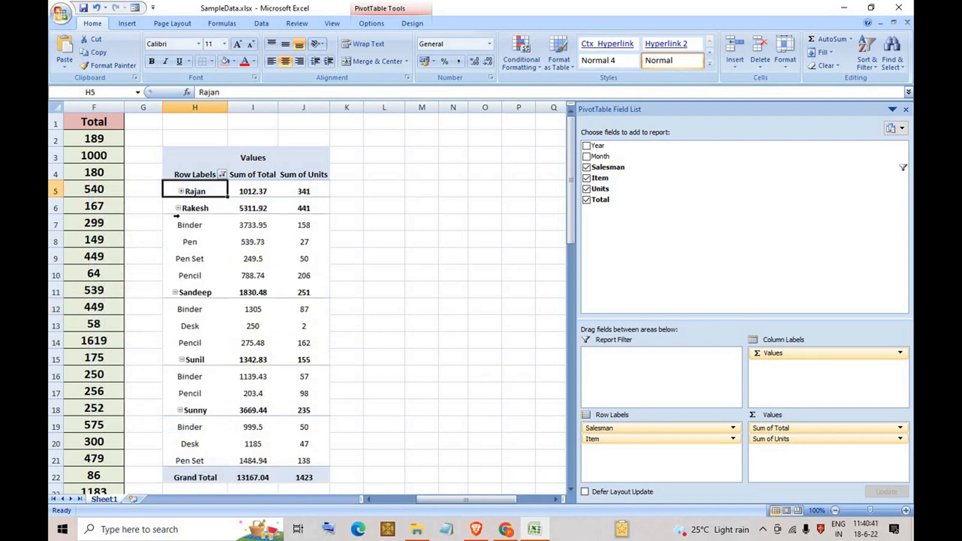
left_click(179, 208)
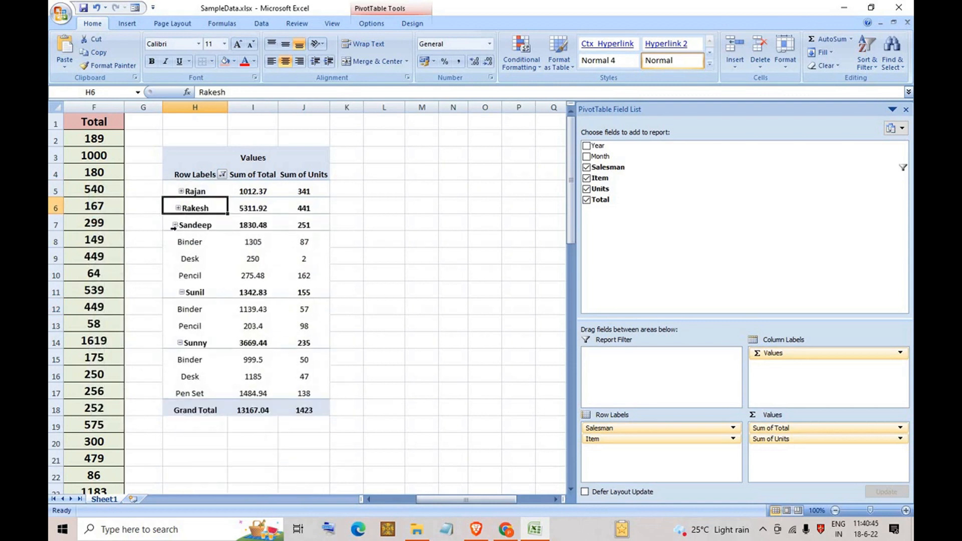
left_click(175, 226)
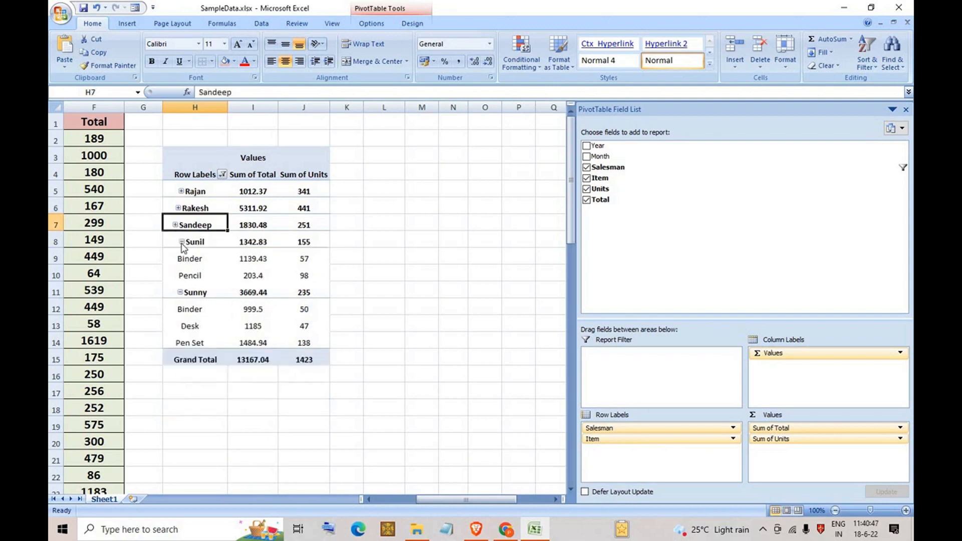
left_click(182, 242)
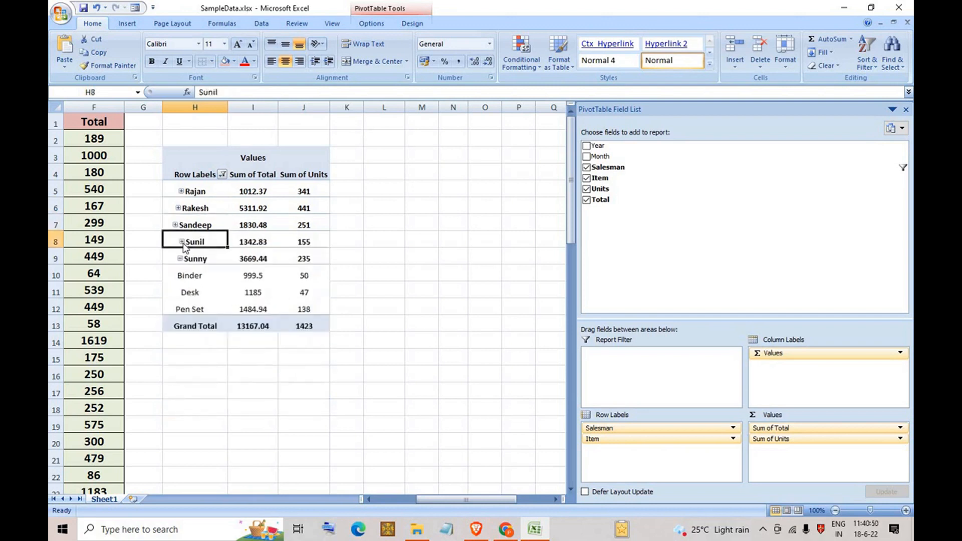
left_click(183, 242)
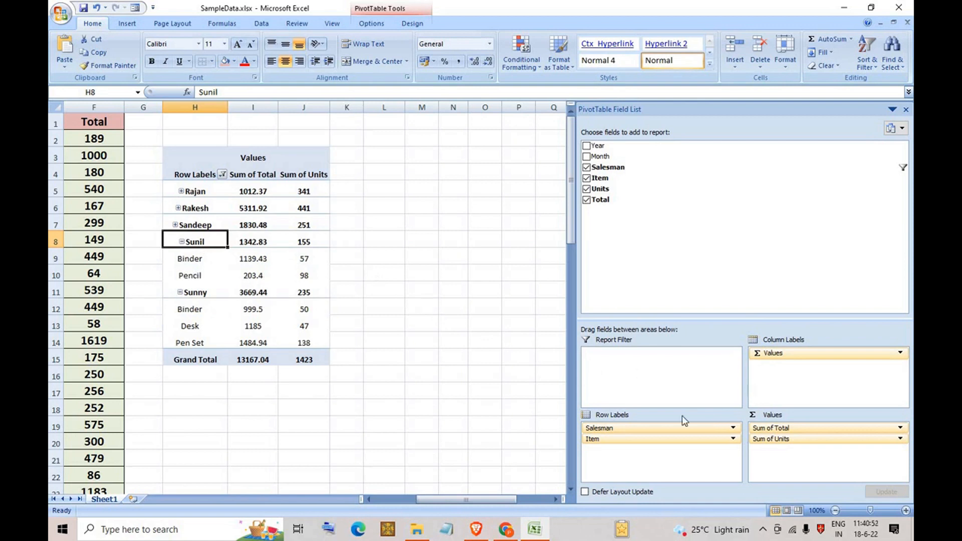
Remove Units and Item from the PivotTable and reset the row label filter to include all salesmen.
left_click(587, 190)
left_click(587, 178)
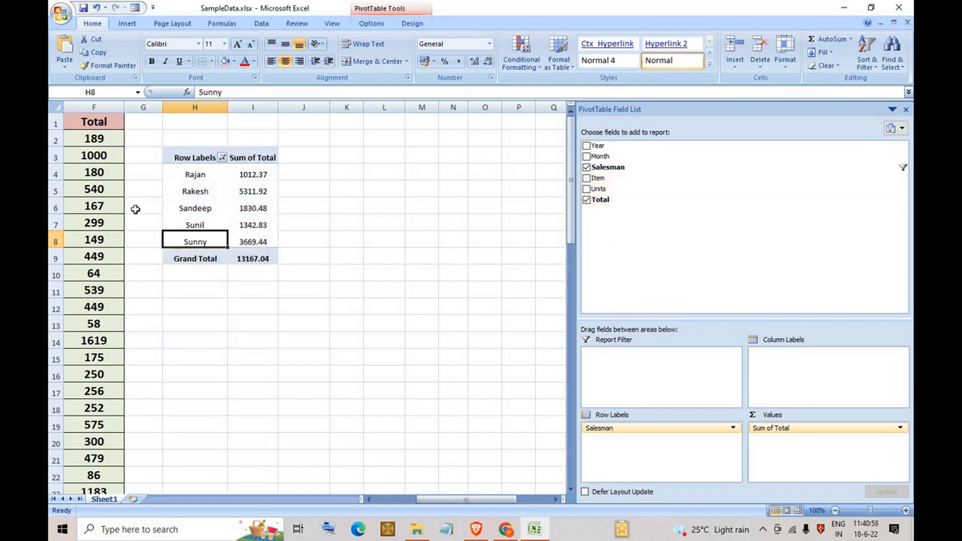
left_click(222, 158)
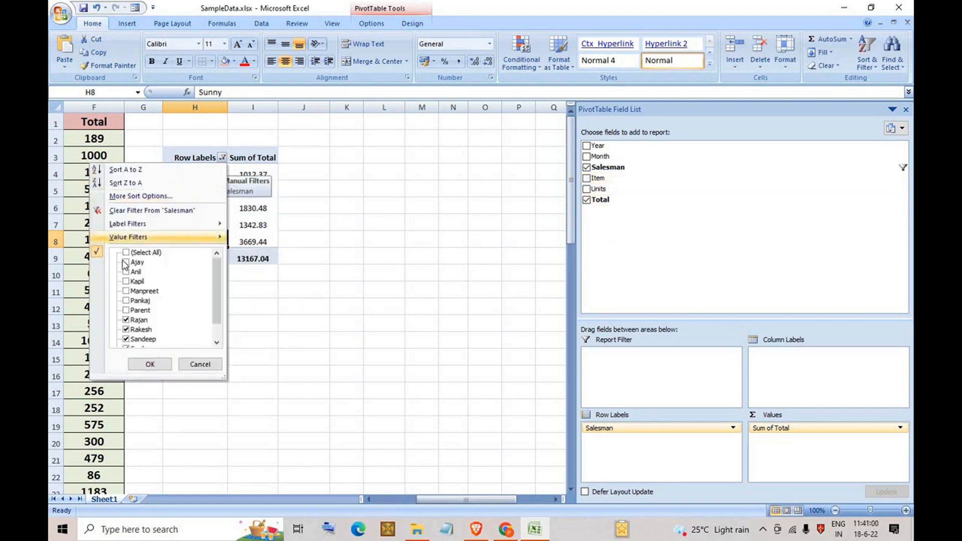
left_click(126, 253)
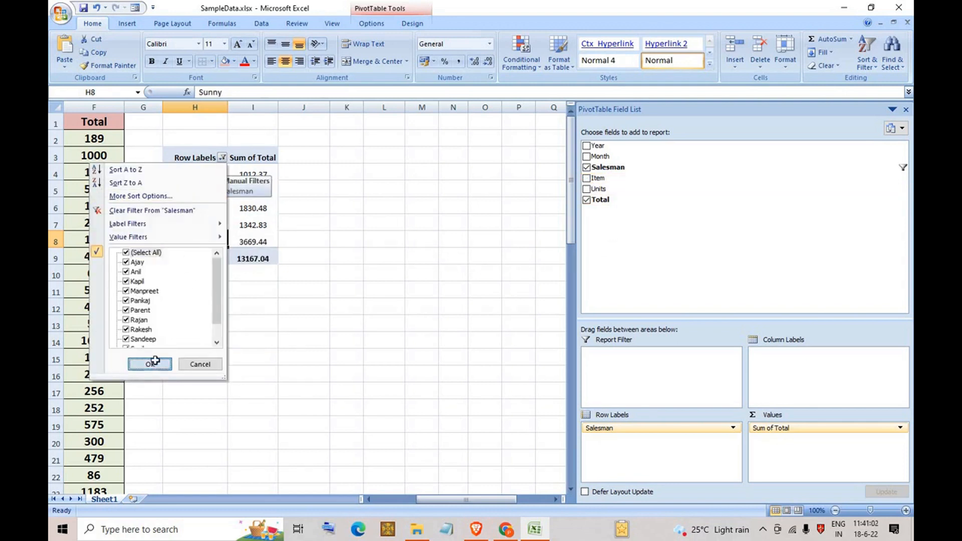
left_click(150, 364)
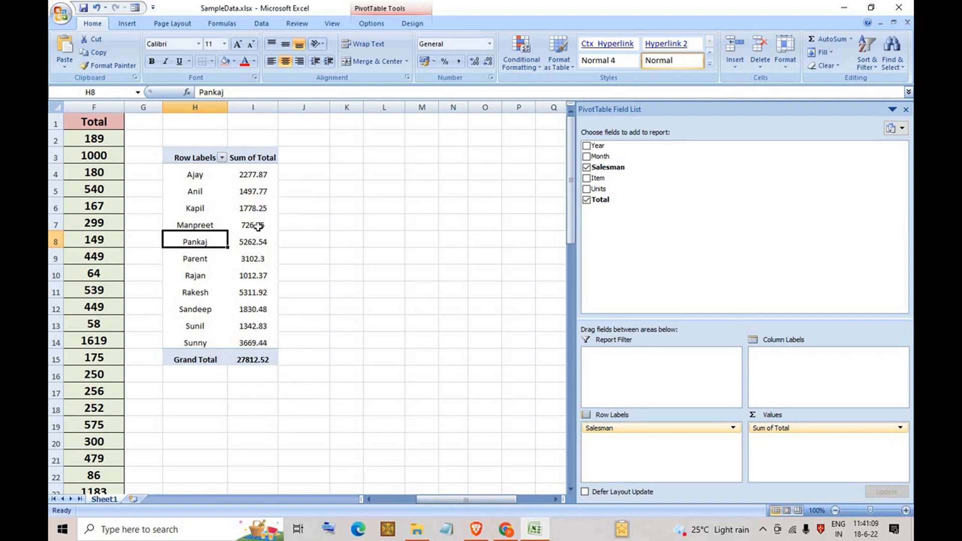
Add Month to the PivotTable as column labels and narrow the field list pane to make room for all months.
left_click(587, 156)
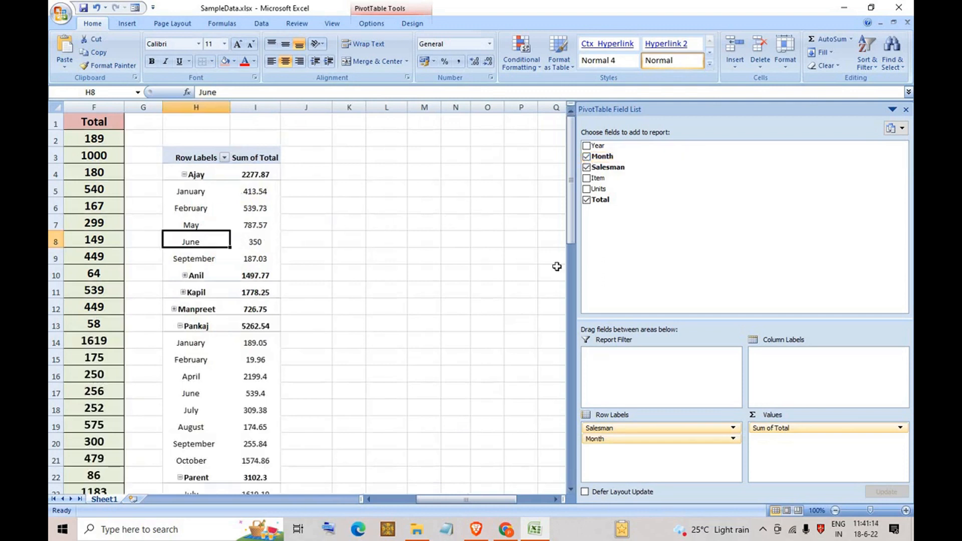
left_click_drag(618, 443, 772, 353)
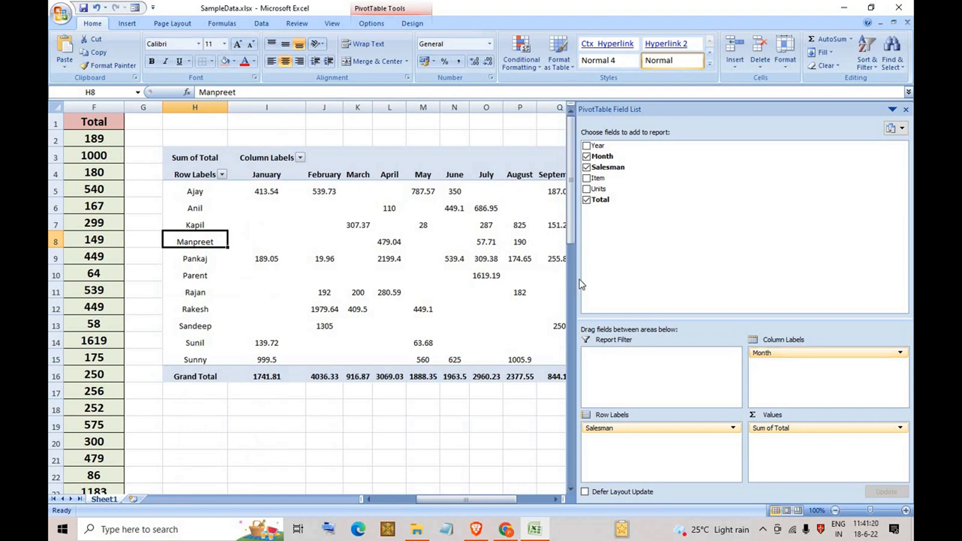
left_click_drag(573, 285, 761, 296)
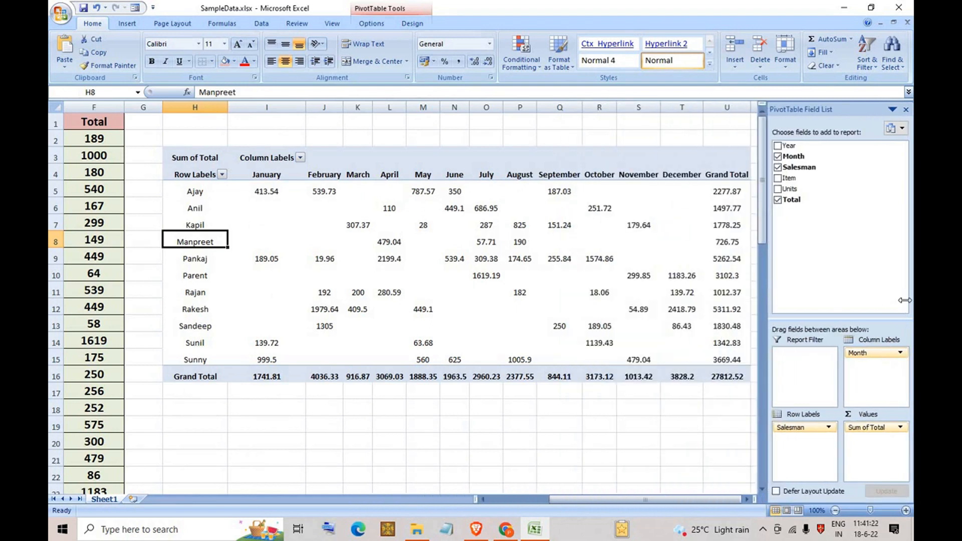
Examine the monthly totals of the first two salesmen and the first salesman's grand total.
left_click(267, 194)
left_click(322, 193)
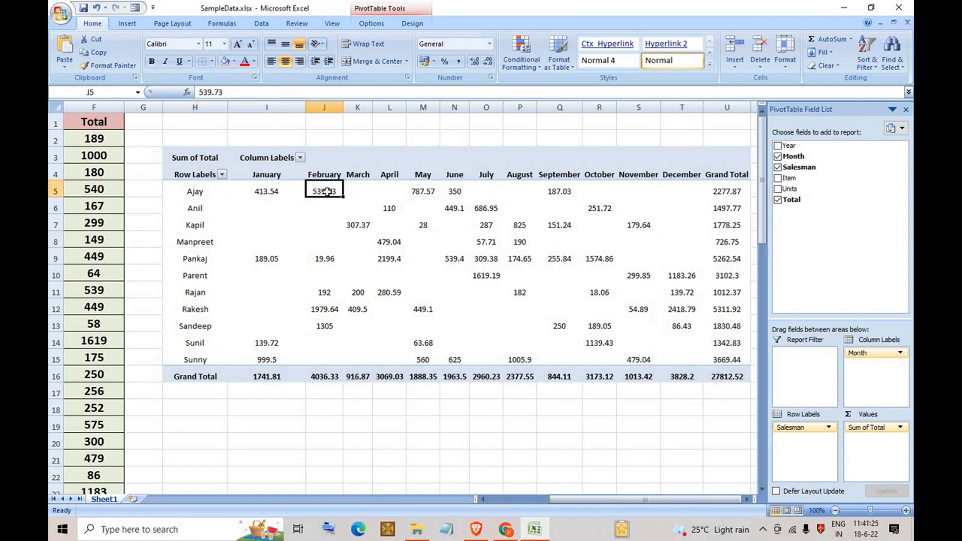
left_click(434, 196)
left_click(454, 193)
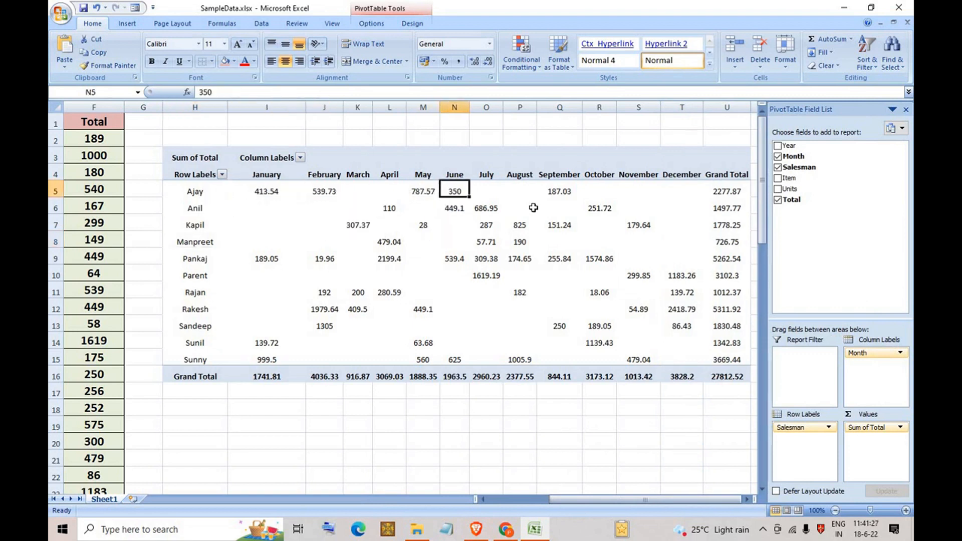
left_click(565, 190)
left_click(729, 189)
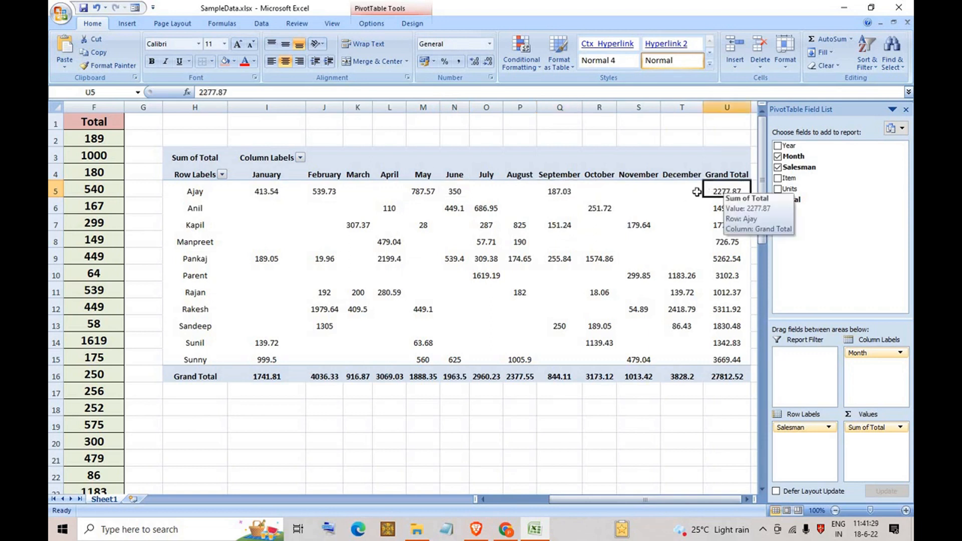
left_click(195, 208)
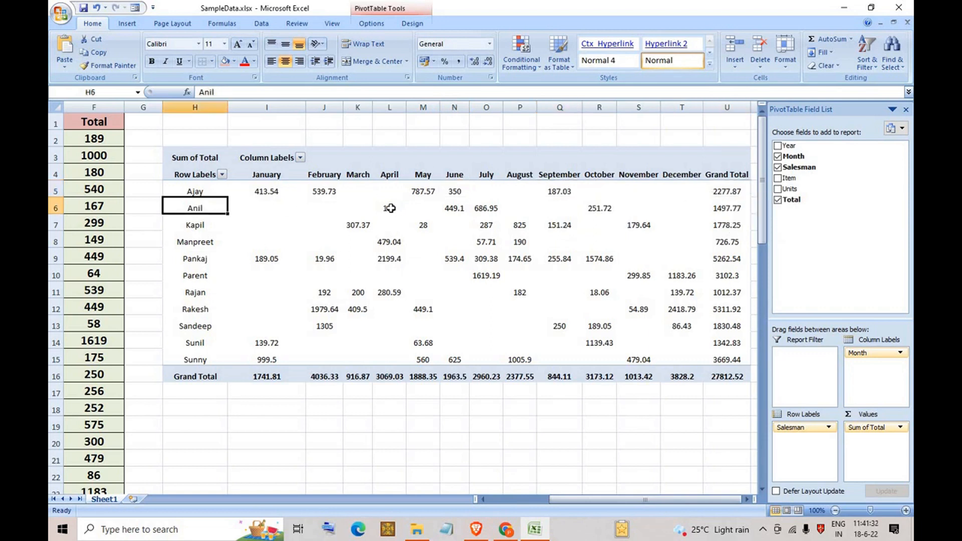
left_click(390, 208)
left_click(457, 208)
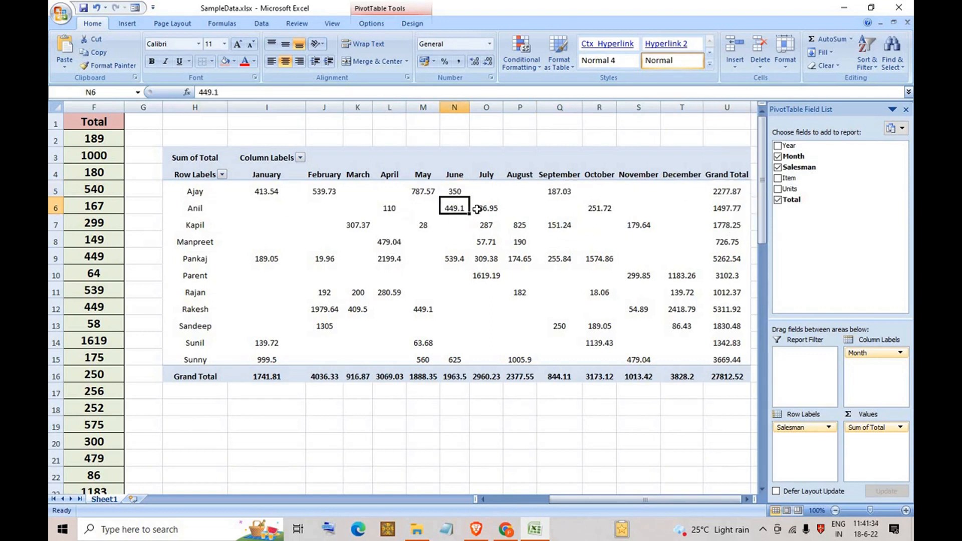
left_click(482, 209)
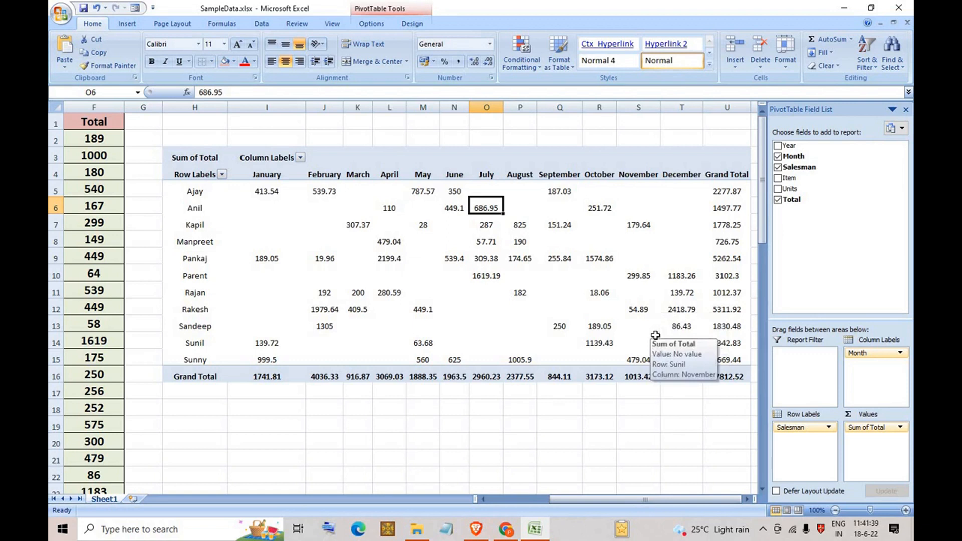
Try Item beneath Salesman in the row labels, take it out again, and remove Month from the PivotTable.
left_click(778, 178)
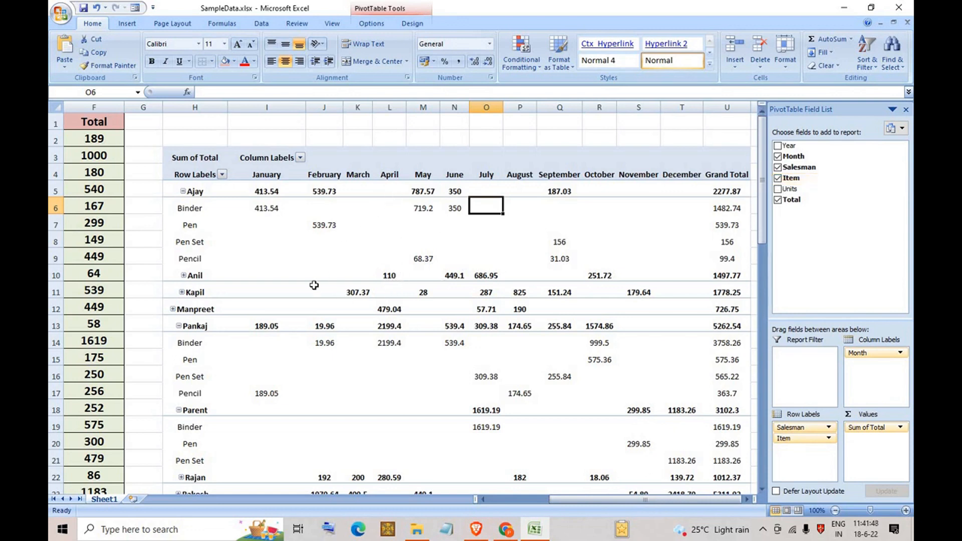
left_click(778, 178)
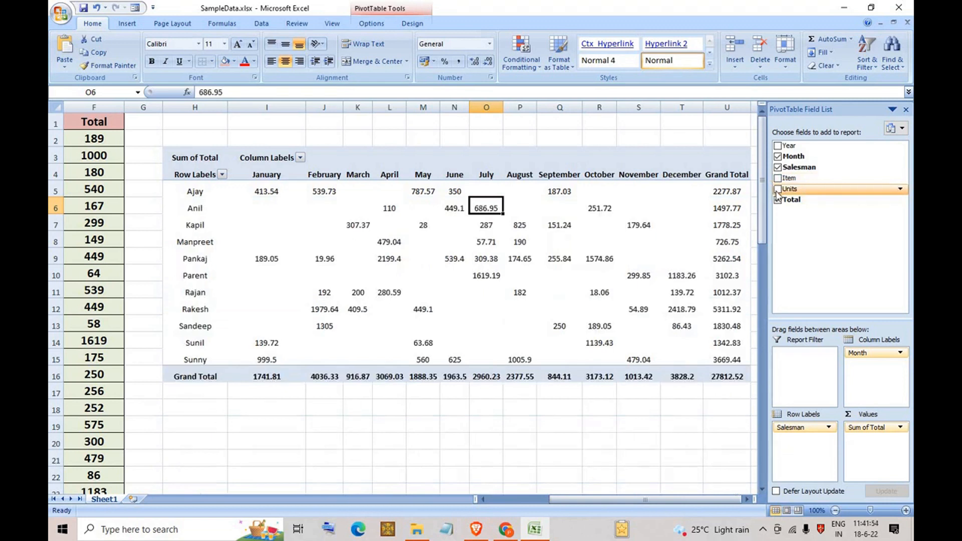
left_click(780, 157)
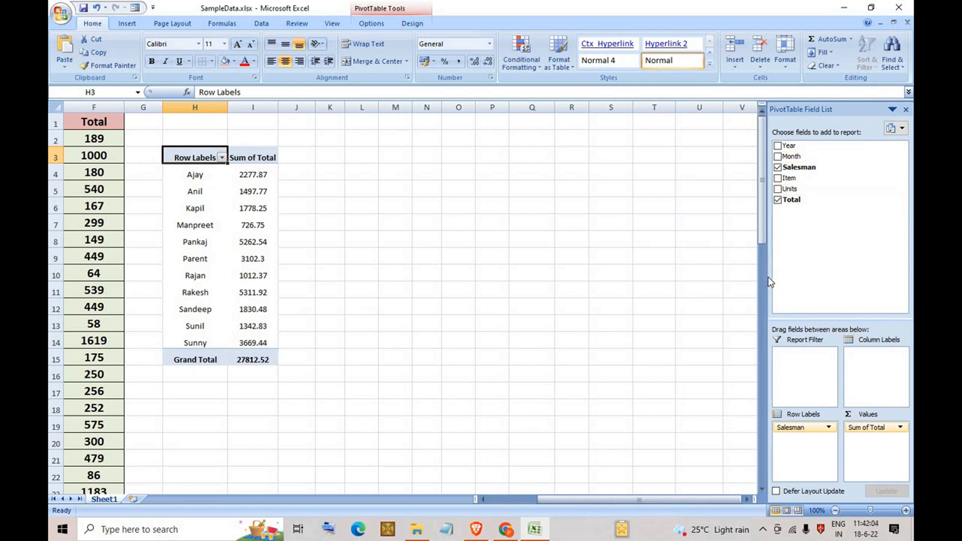
left_click_drag(765, 280, 664, 274)
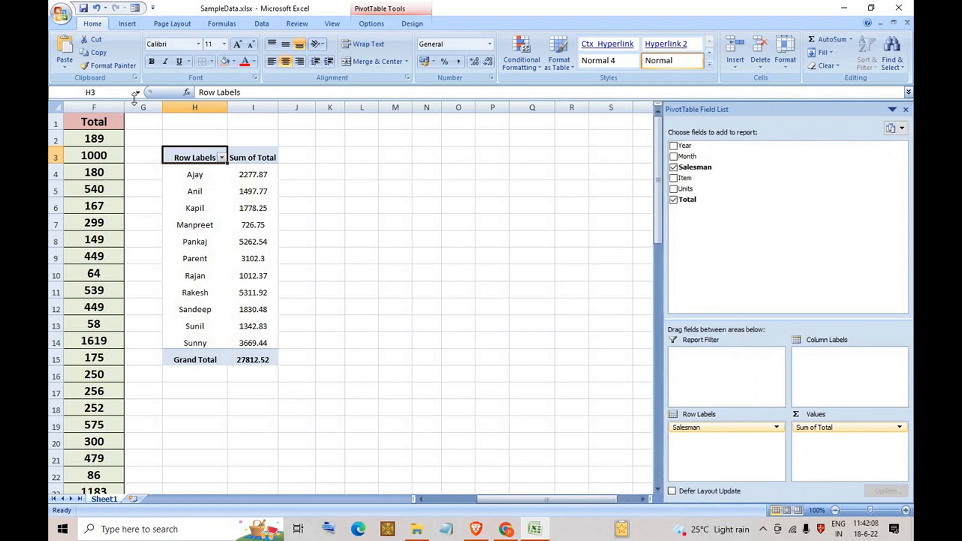
left_click(128, 23)
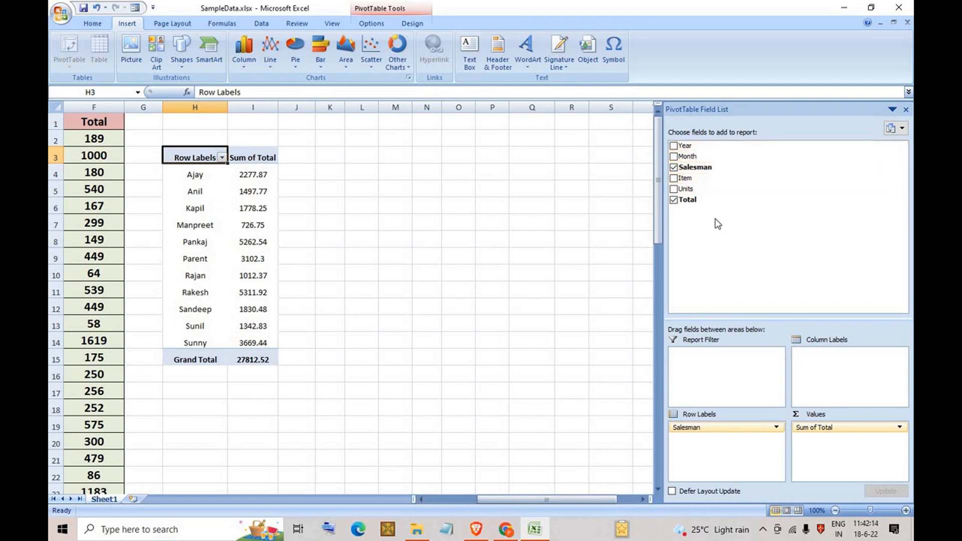
Move Salesman to the column labels and place Month with Year beneath it in the row labels.
left_click_drag(729, 428, 807, 355)
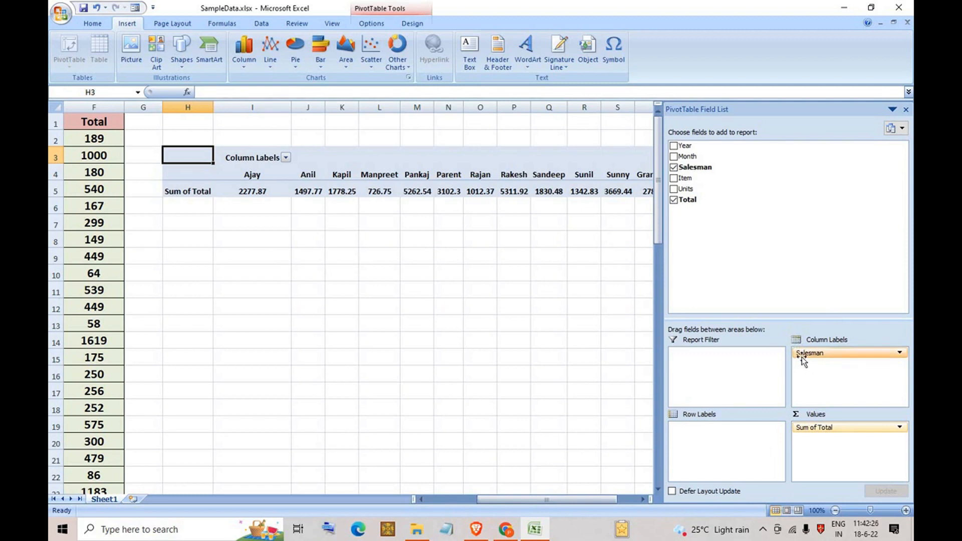
left_click(674, 157)
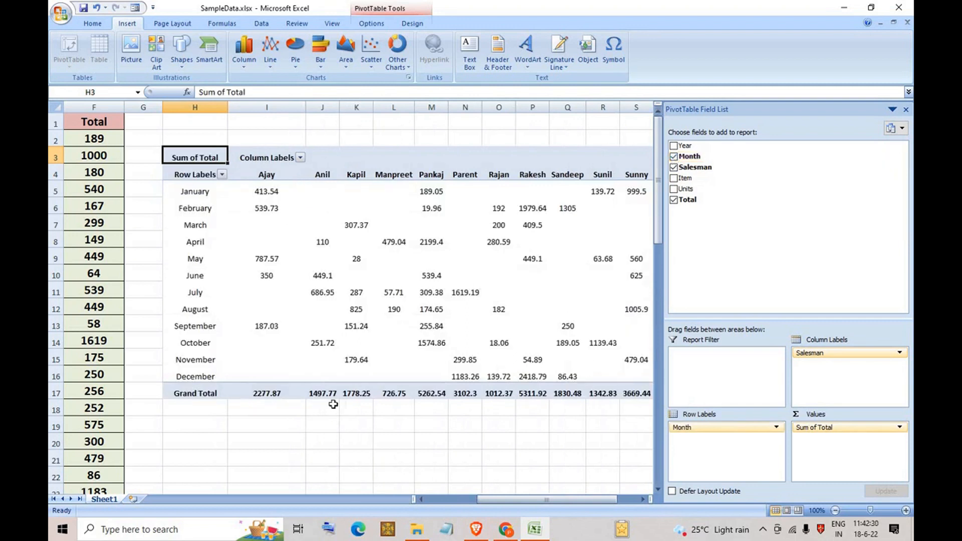
left_click(674, 146)
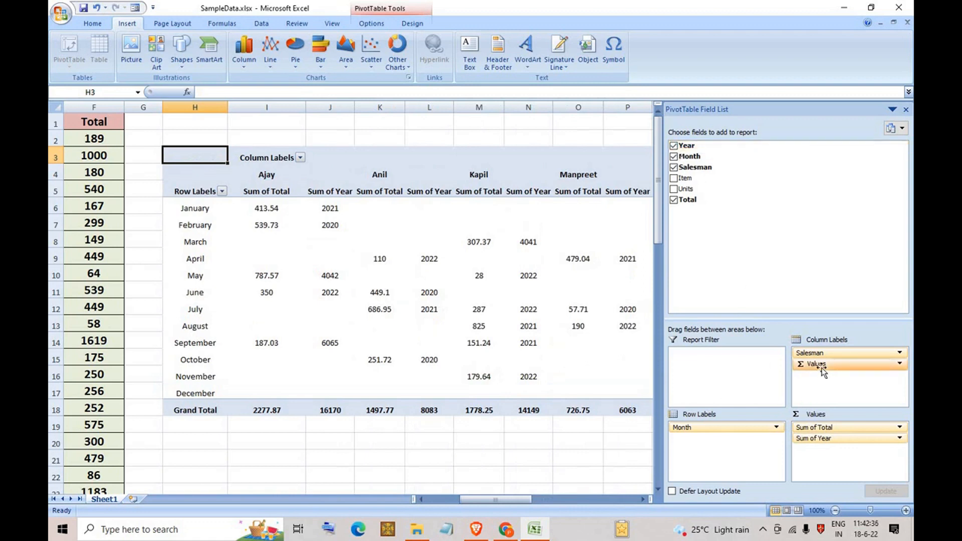
left_click_drag(818, 438, 688, 437)
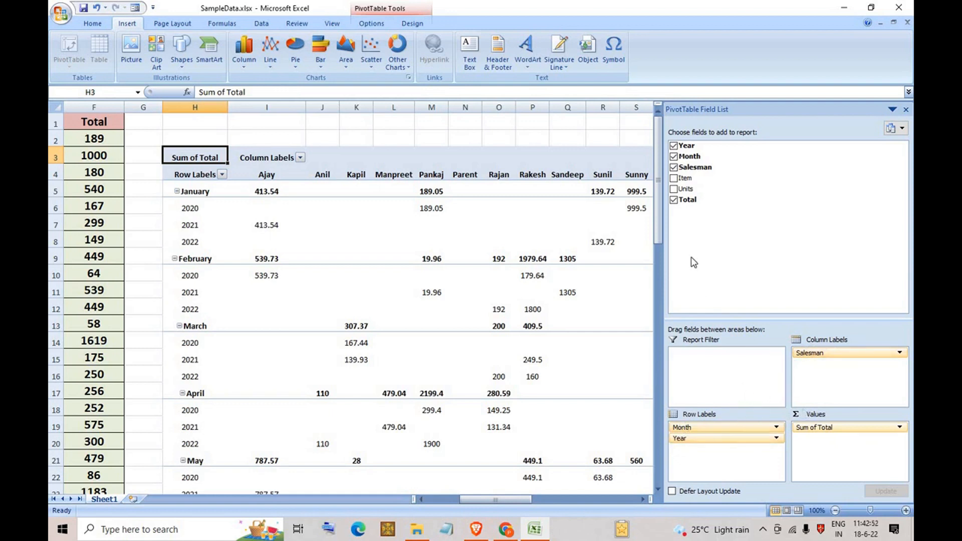
Remove Salesman from the PivotTable and rearrange it with Year as row labels and Month as column labels.
left_click(673, 156)
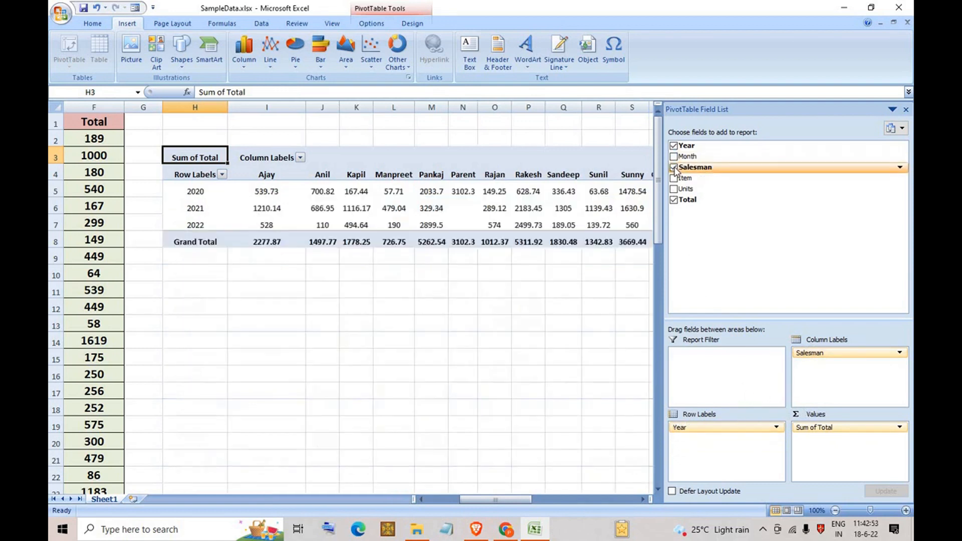
left_click(674, 168)
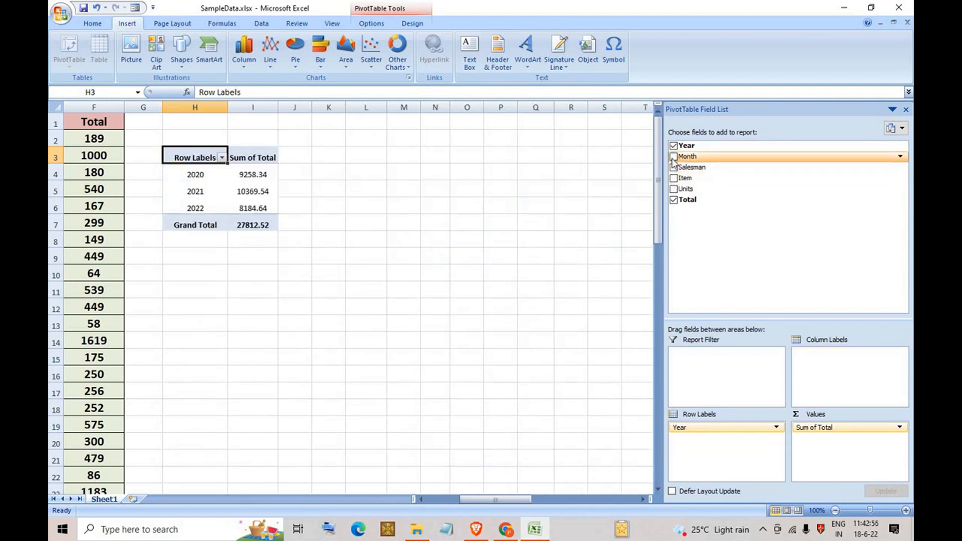
left_click(673, 157)
left_click_drag(693, 440, 804, 354)
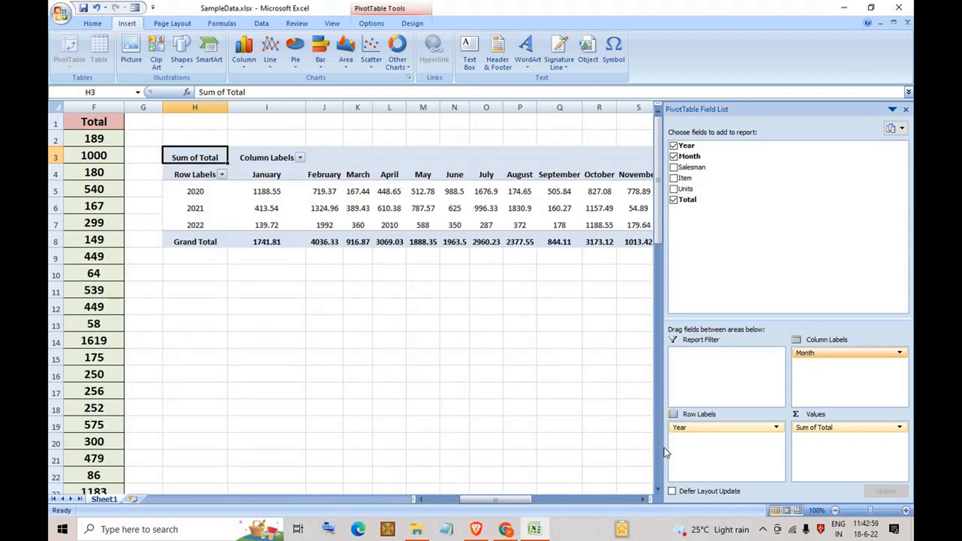
Clear the PivotTable by removing the Month, Year and Total fields.
mouse_move(517, 502)
left_mouse_down()
mouse_move(551, 502)
mouse_move(462, 504)
left_mouse_up()
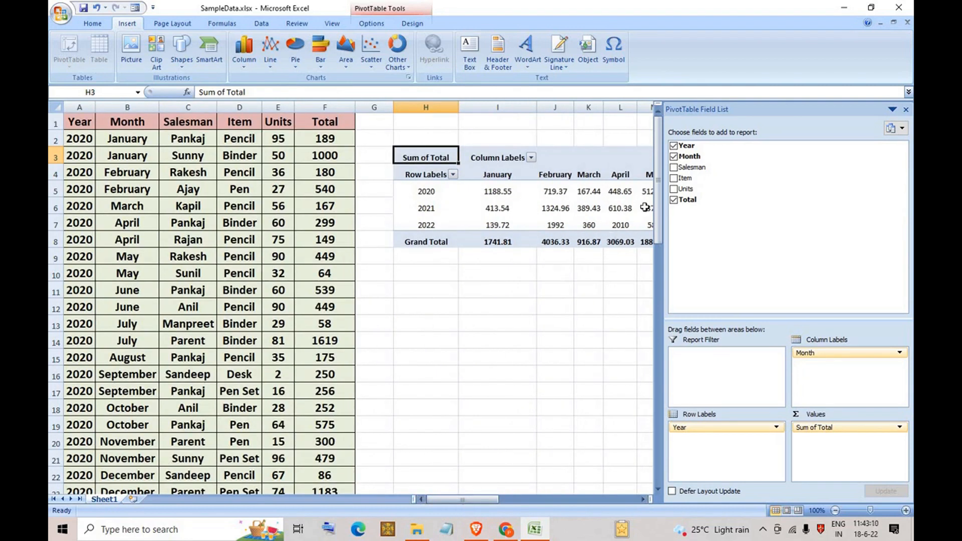
left_click(674, 157)
left_click(674, 145)
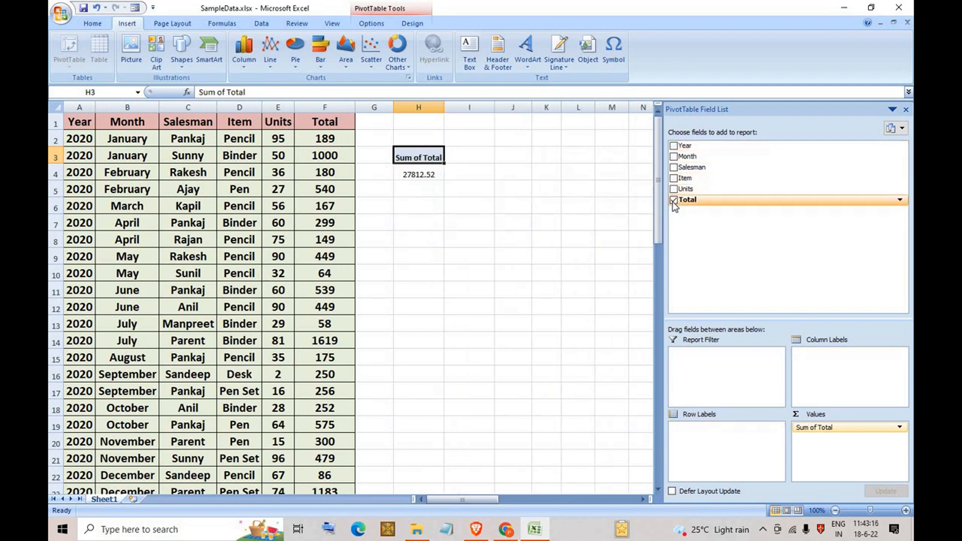
left_click(674, 199)
Build the PivotTable with Salesman as row labels, Item as column labels and Sum of Units as values.
left_click(673, 166)
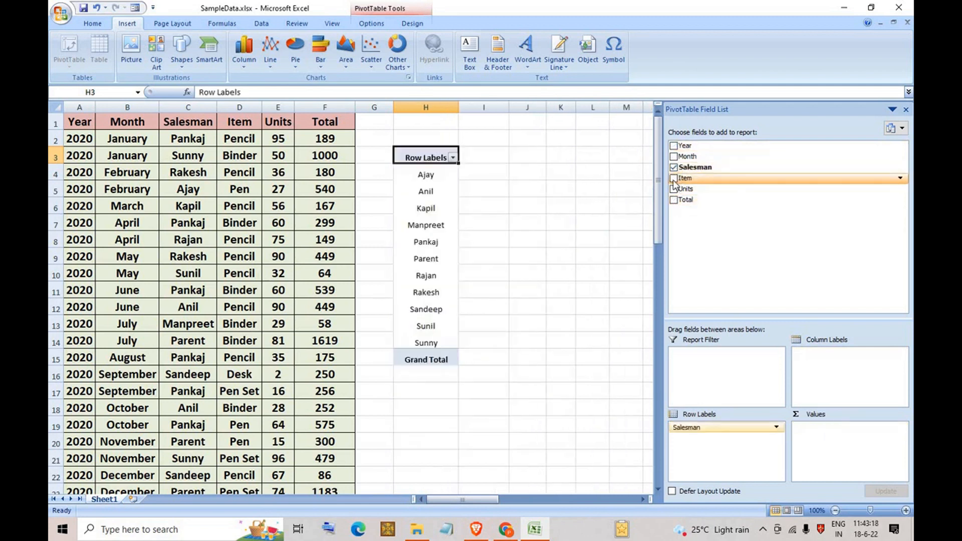
left_click(674, 178)
left_click(674, 189)
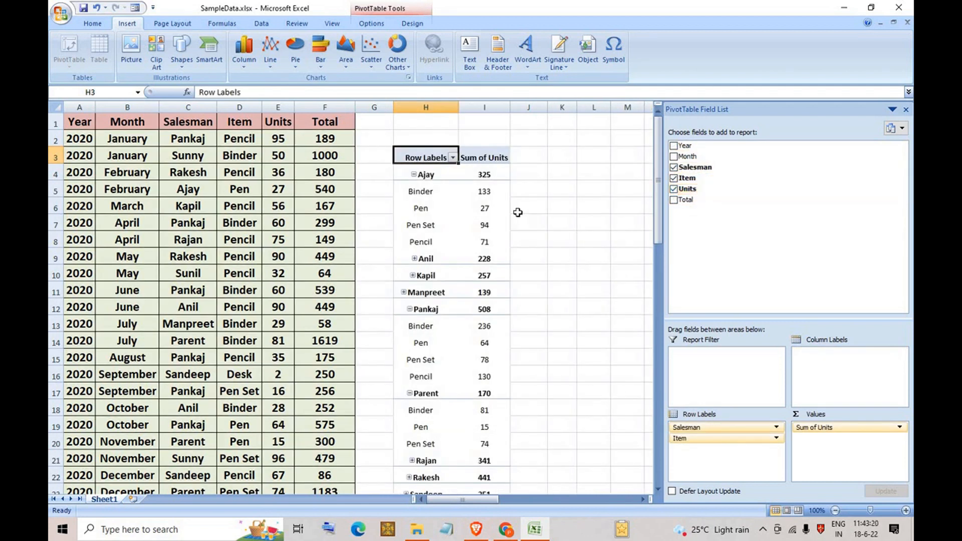
left_click_drag(711, 438, 809, 357)
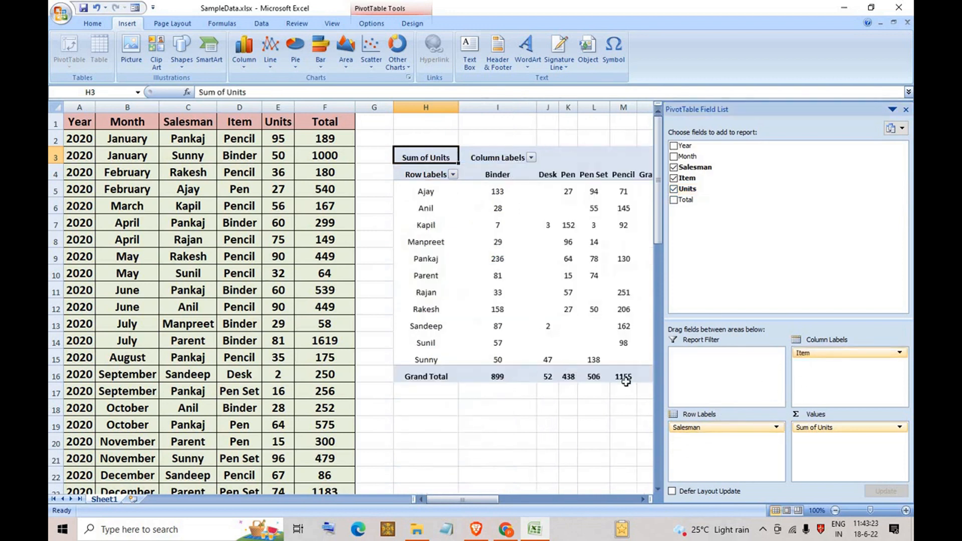
left_click_drag(663, 372, 766, 372)
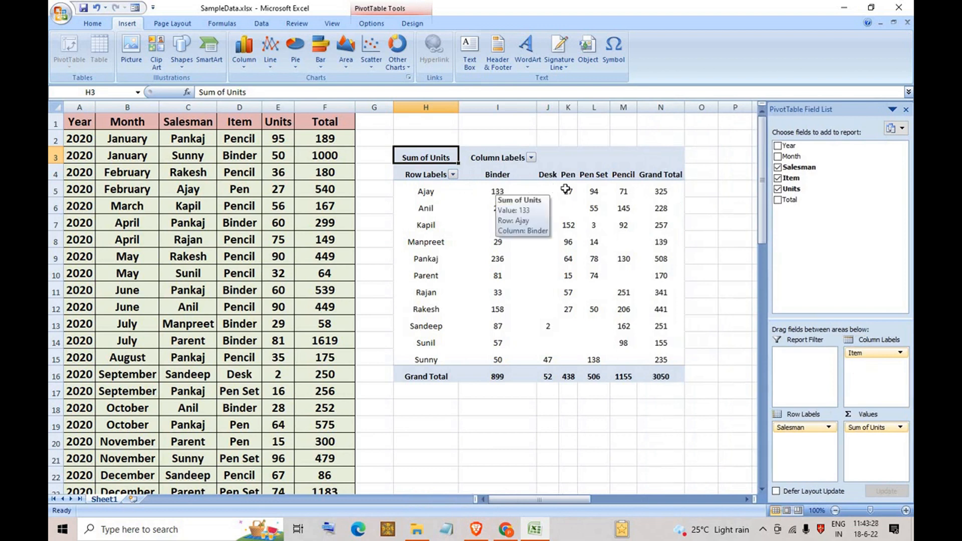
Check the first salesman's Pen Set, Pencil and grand total units in the PivotTable.
left_click(593, 192)
left_click(623, 193)
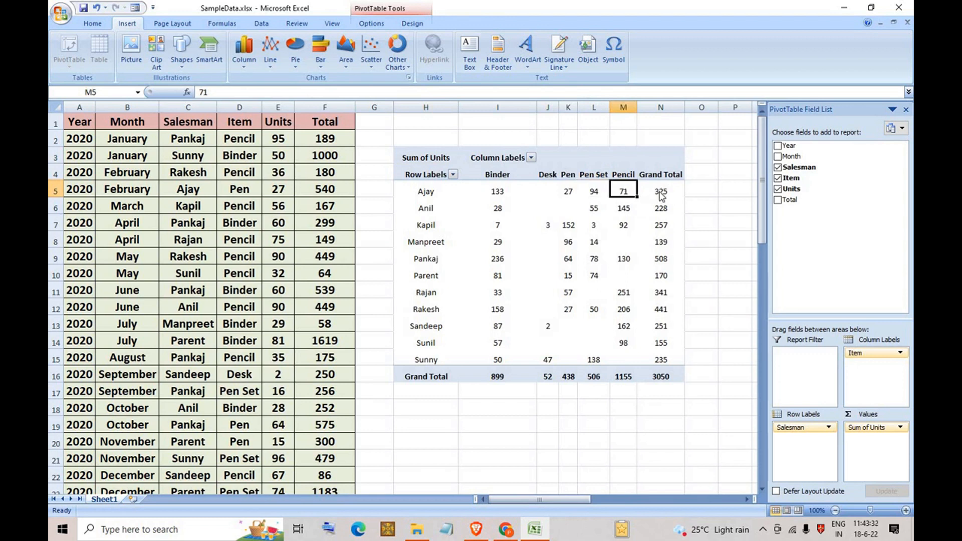
left_click(659, 192)
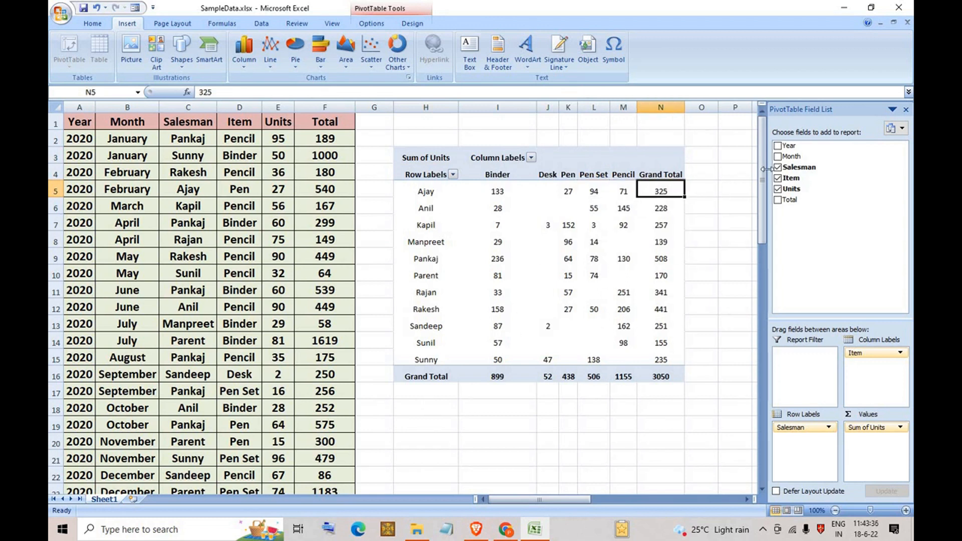
Add Year to the PivotTable and move it from the values to the row labels beneath Salesman.
left_click(777, 146)
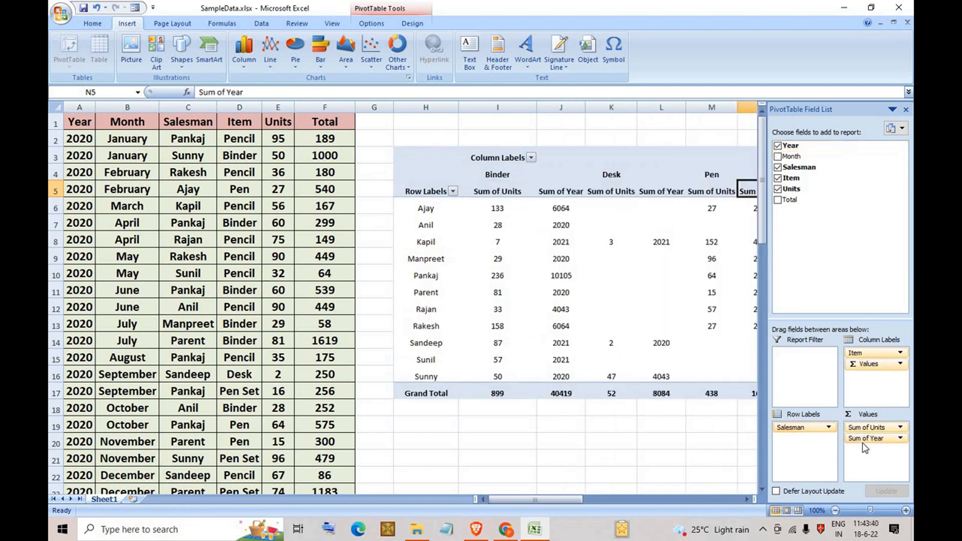
left_click_drag(867, 439, 801, 439)
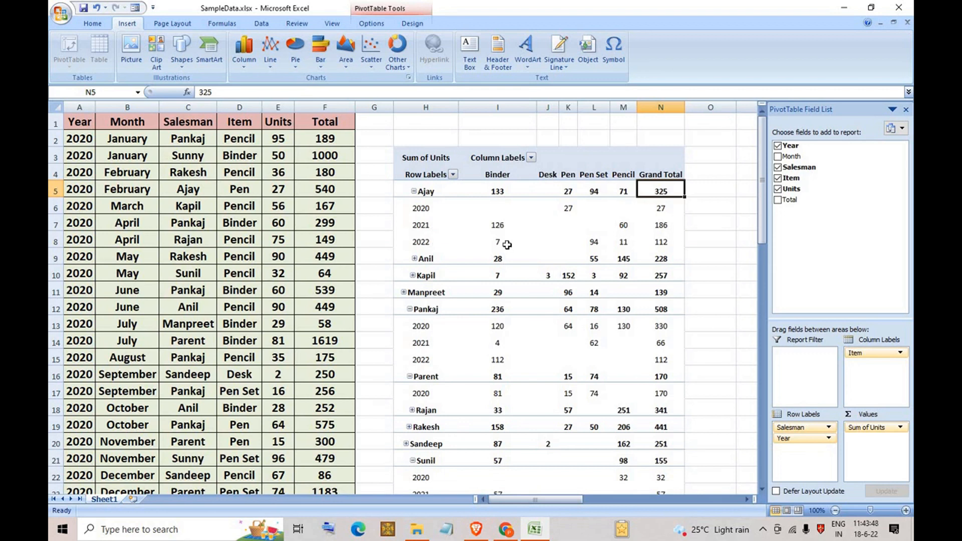
mouse_move(507, 244)
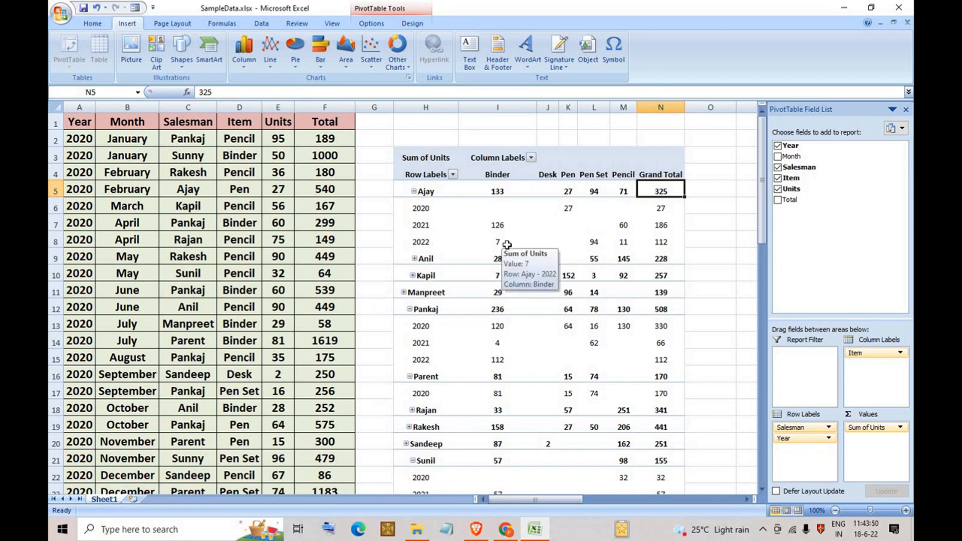